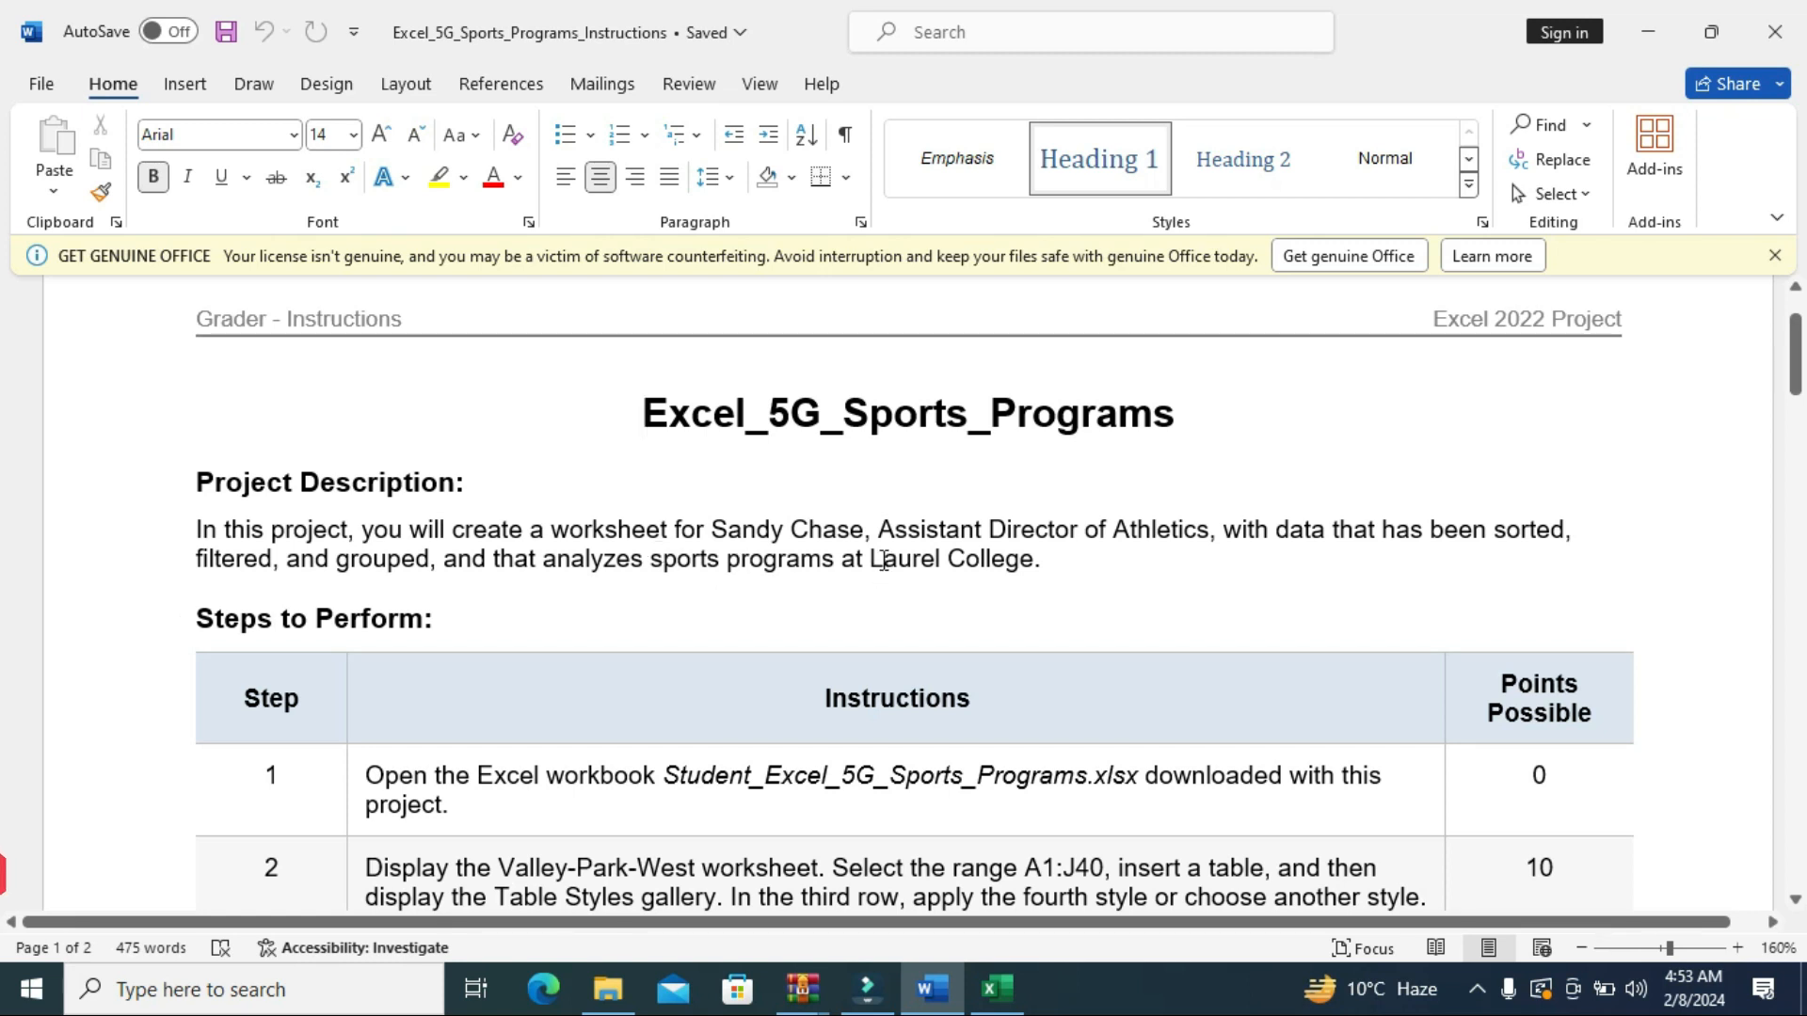
{"action": "scroll", "coordinate": [884, 560], "scroll_direction": "down", "scroll_amount": 1}
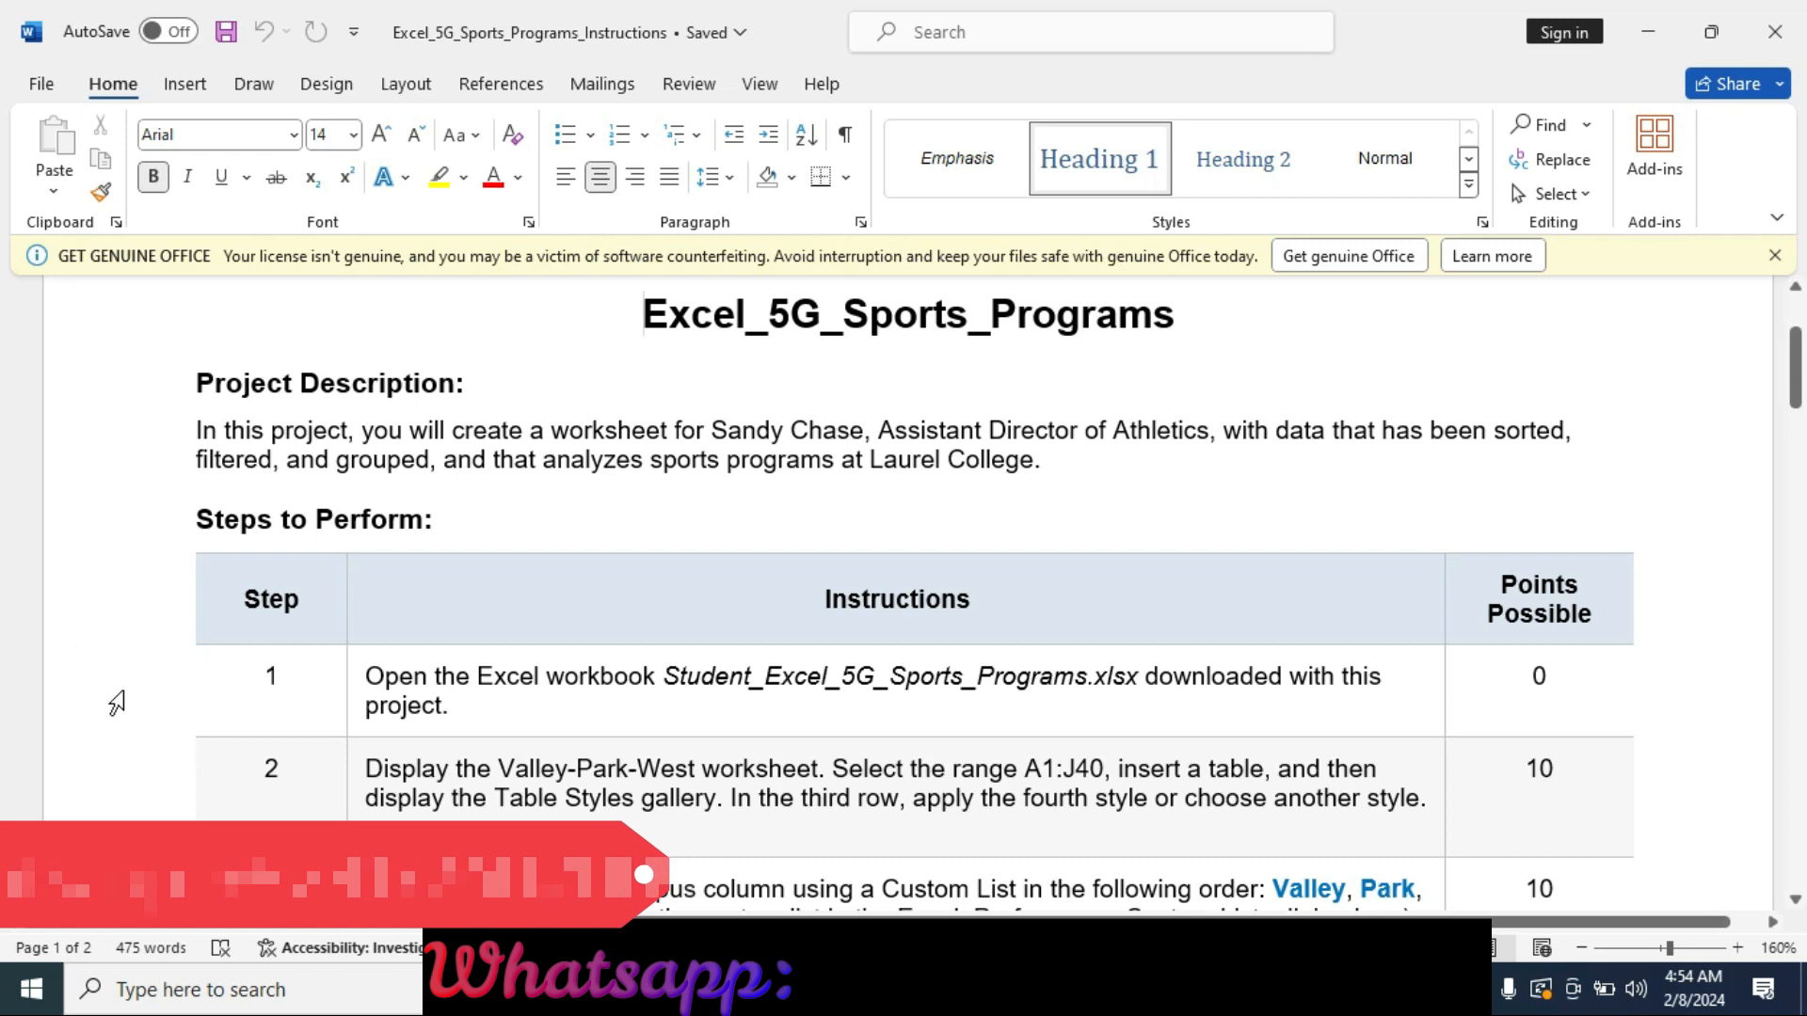
{"action": "left_click", "coordinate": [135, 697]}
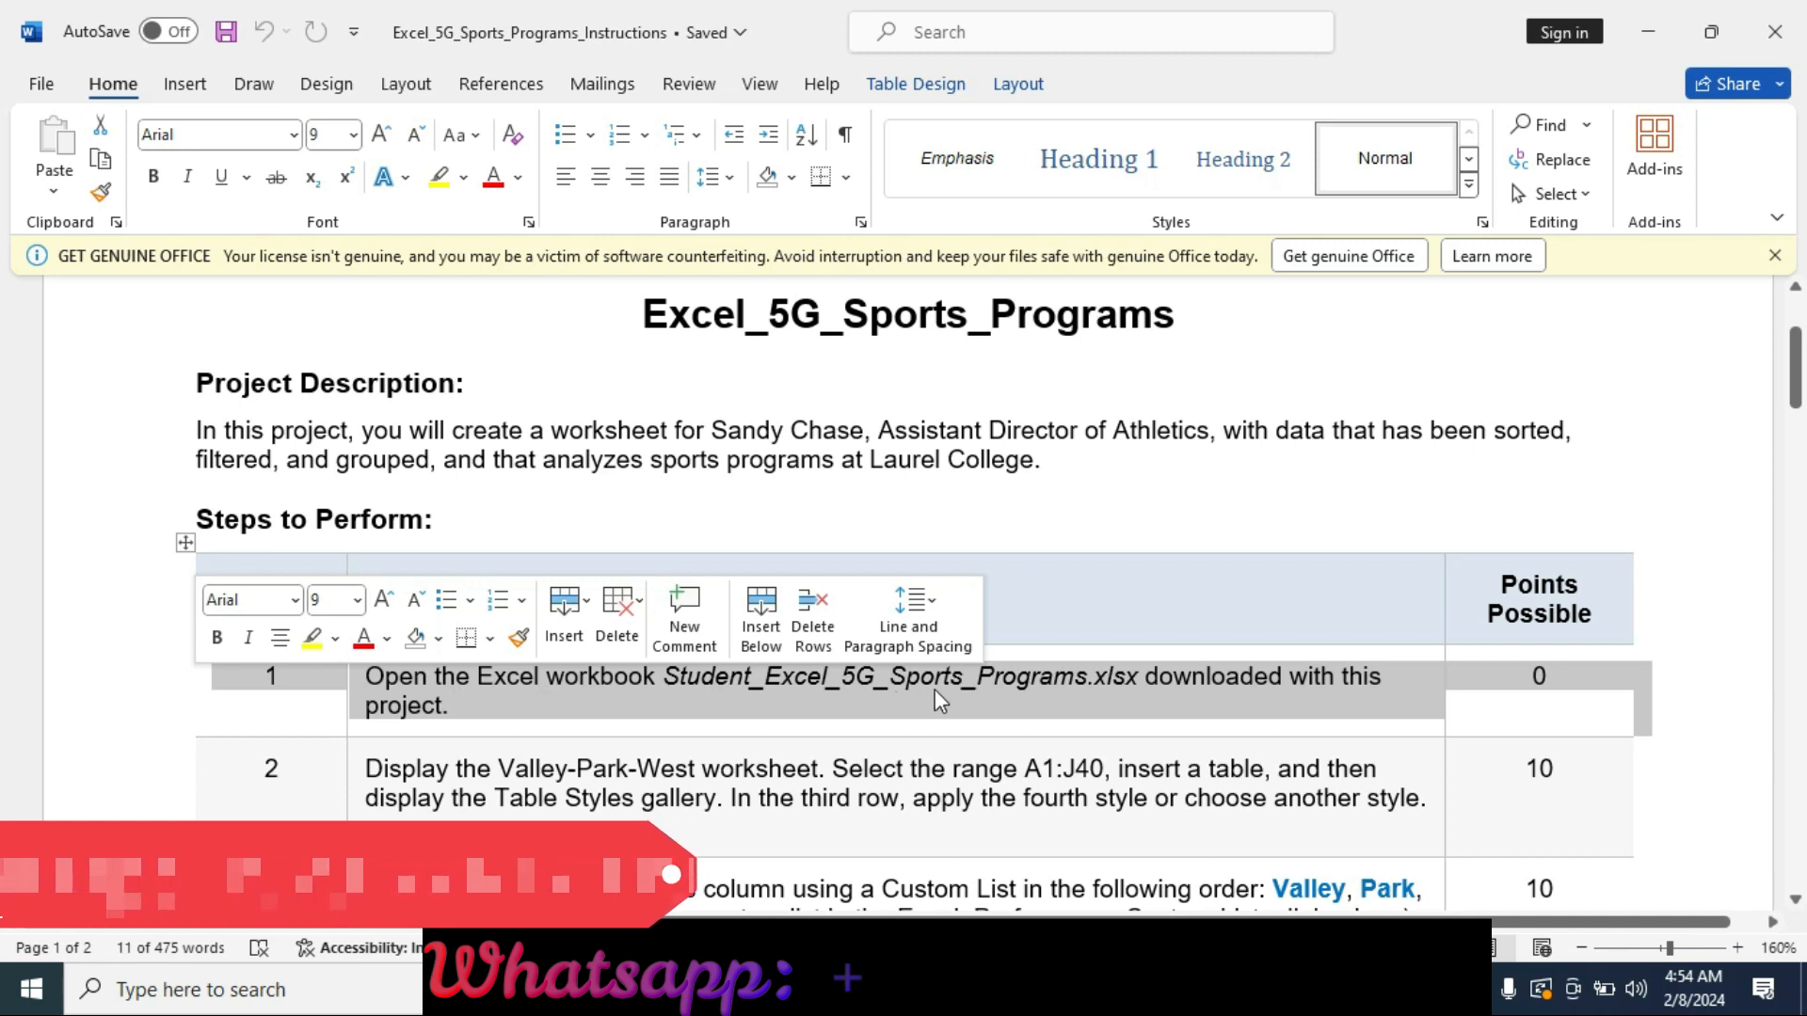
{"action": "key", "text": "alt+Tab"}
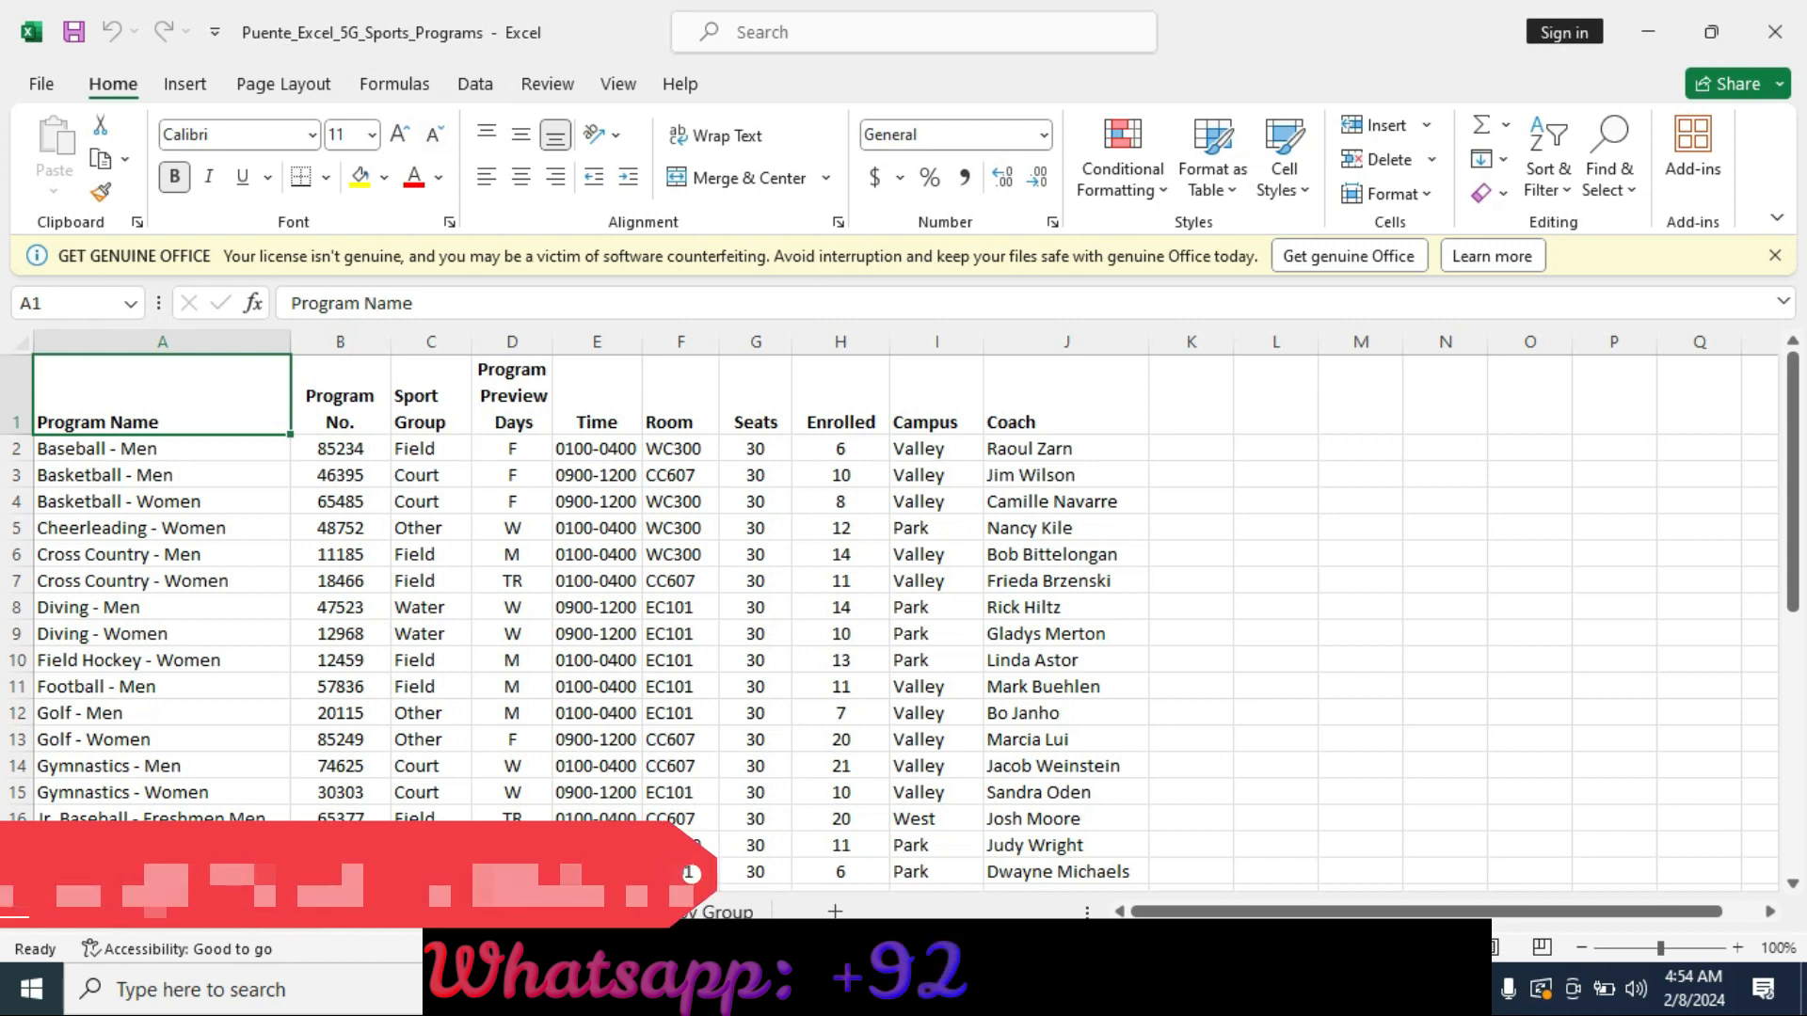
{"action": "left_click", "coordinate": [603, 989]}
{"action": "left_click", "coordinate": [602, 989]}
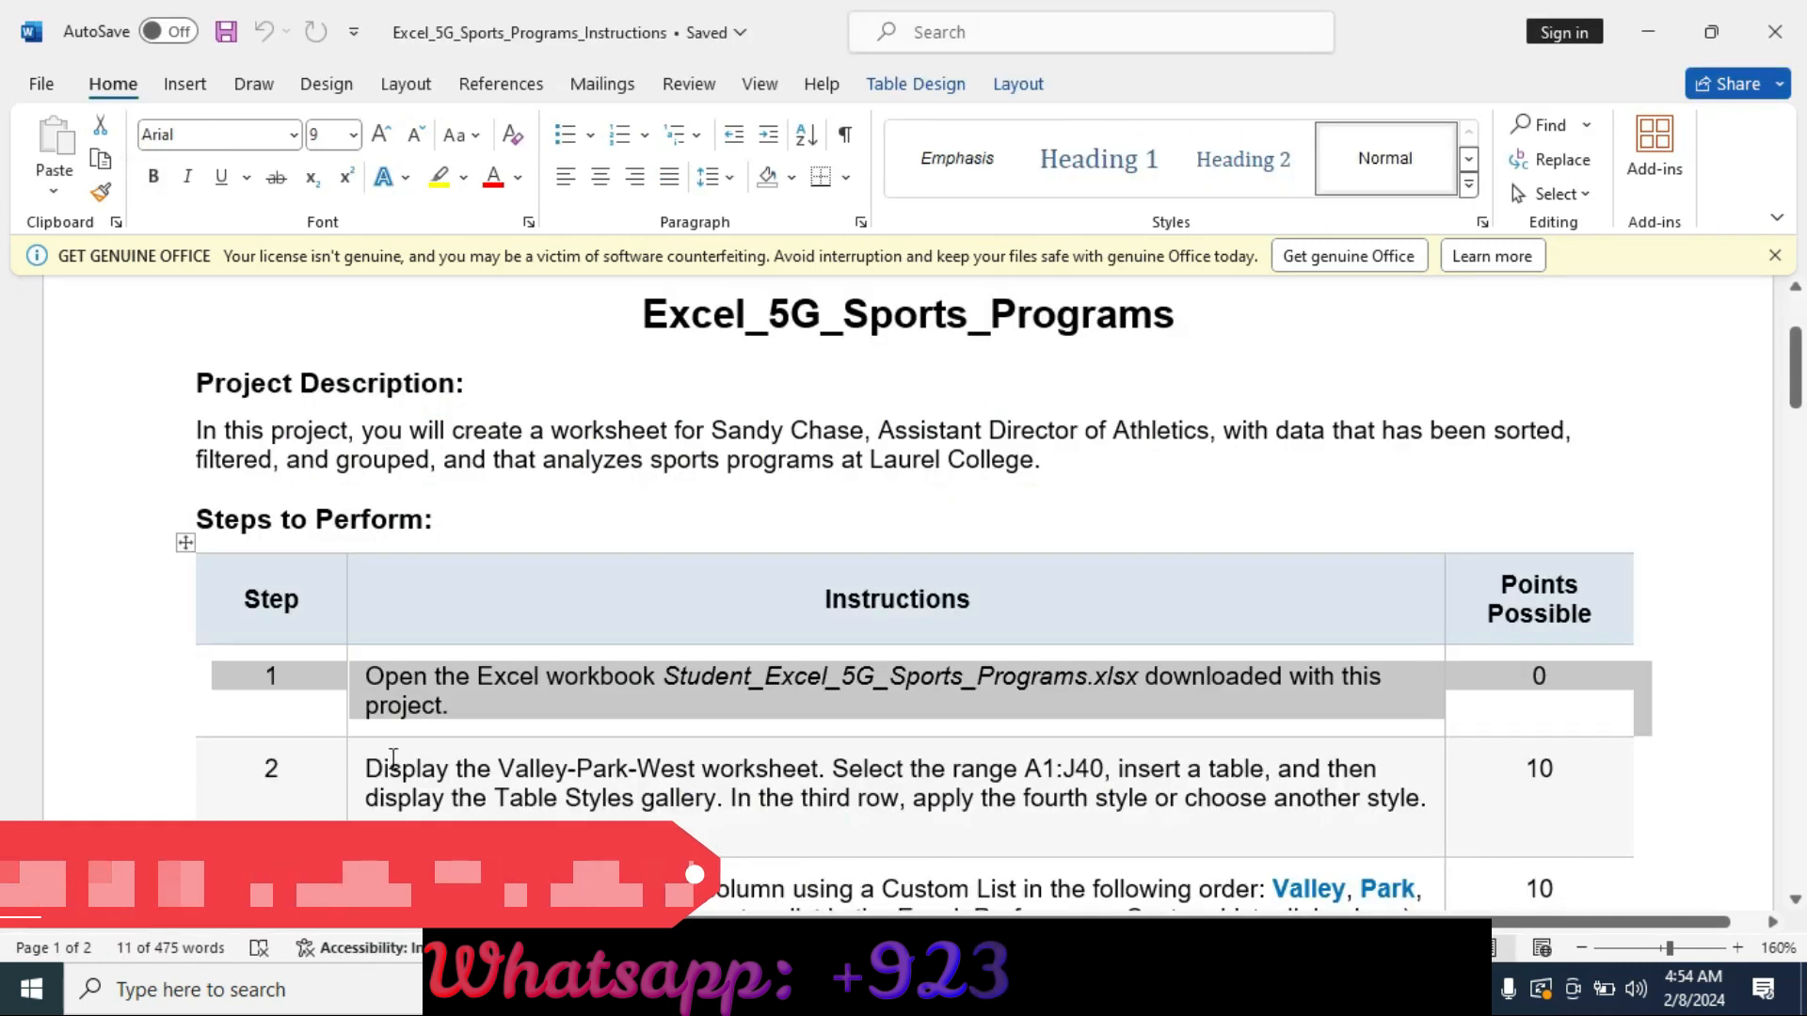
Highlight the step 2 row of the instructions table in yellow.
{"action": "left_click", "coordinate": [82, 796]}
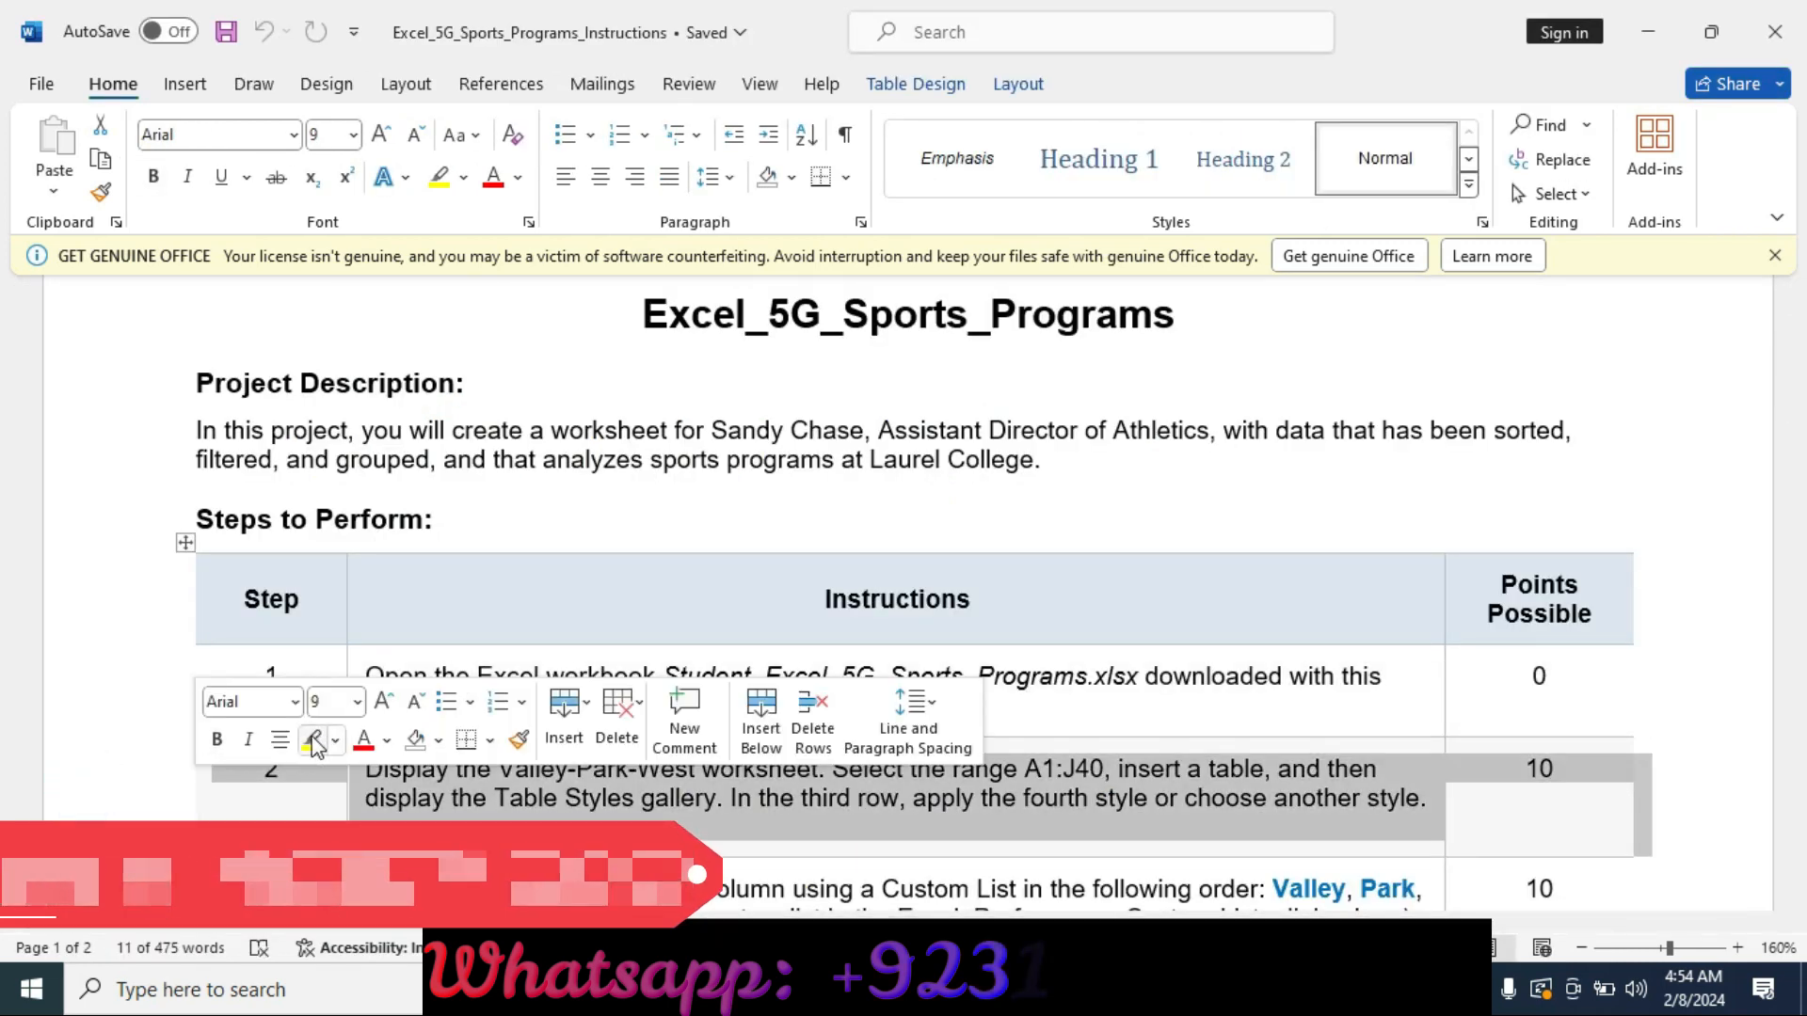
{"action": "left_click", "coordinate": [311, 738]}
{"action": "left_click", "coordinate": [555, 815]}
{"action": "scroll", "coordinate": [554, 815], "scroll_direction": "down", "scroll_amount": 3}
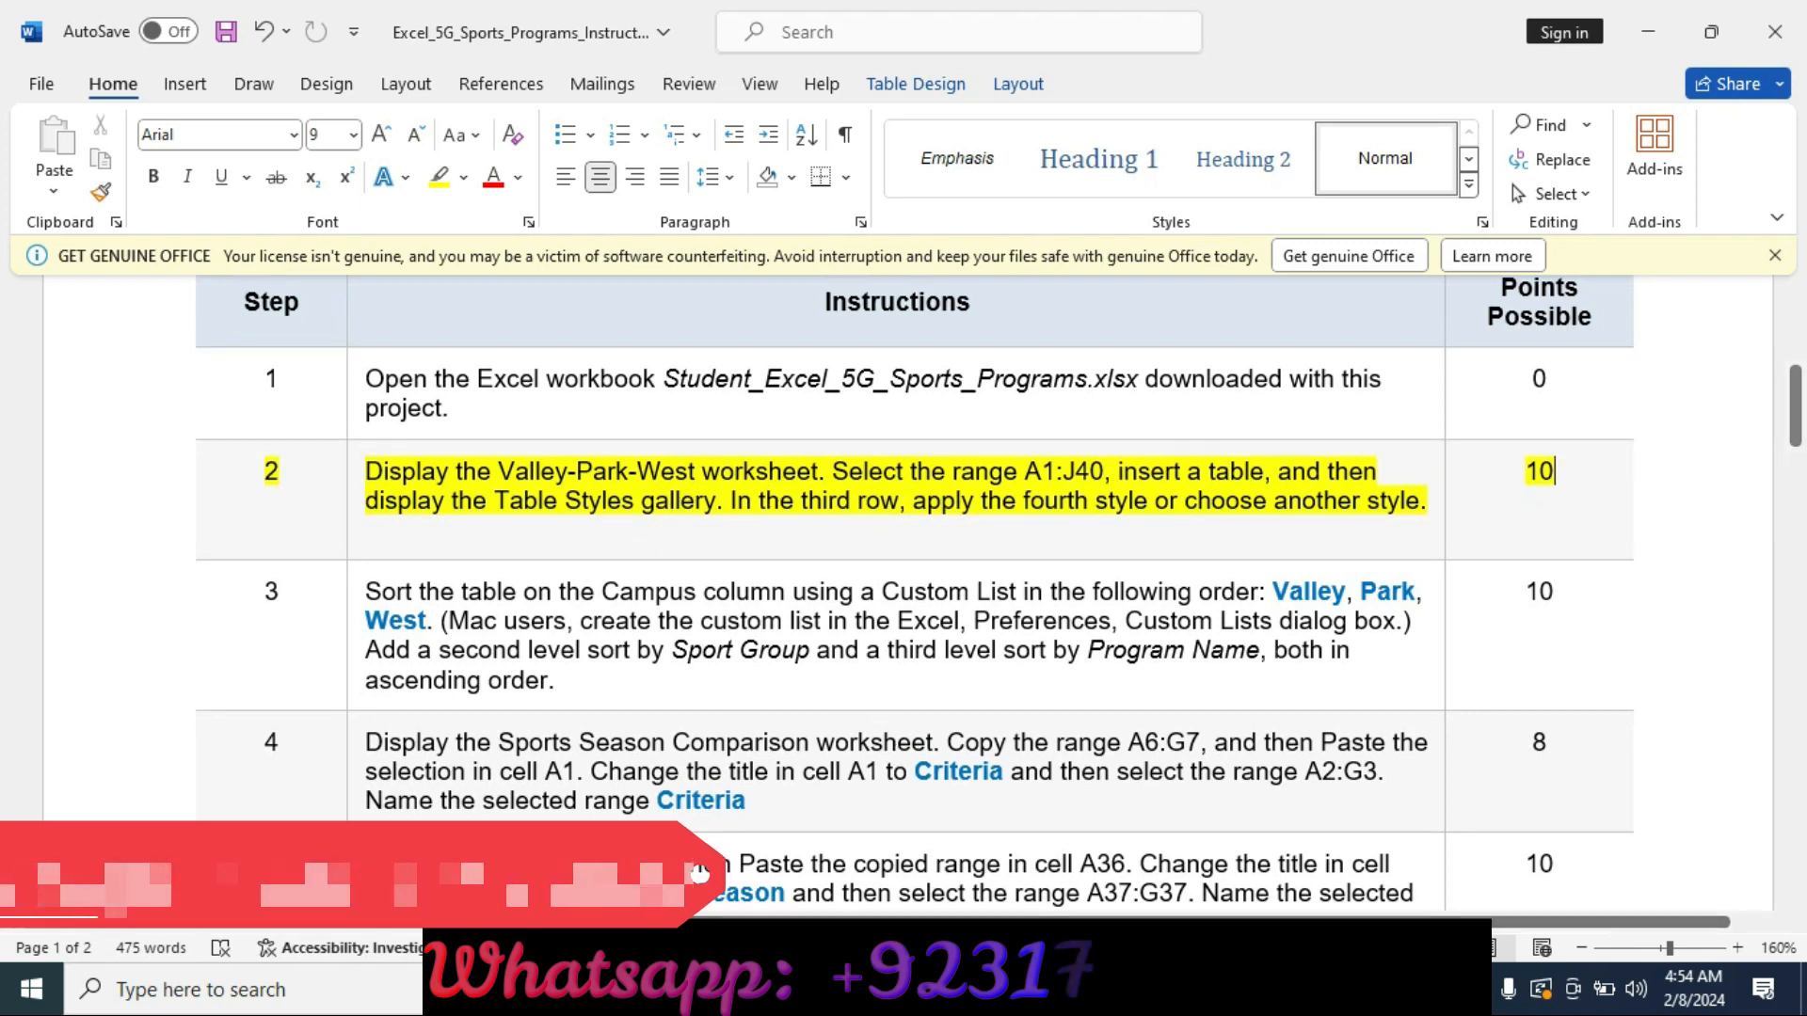
{"action": "left_click", "coordinate": [659, 989]}
{"action": "right_click", "coordinate": [998, 989]}
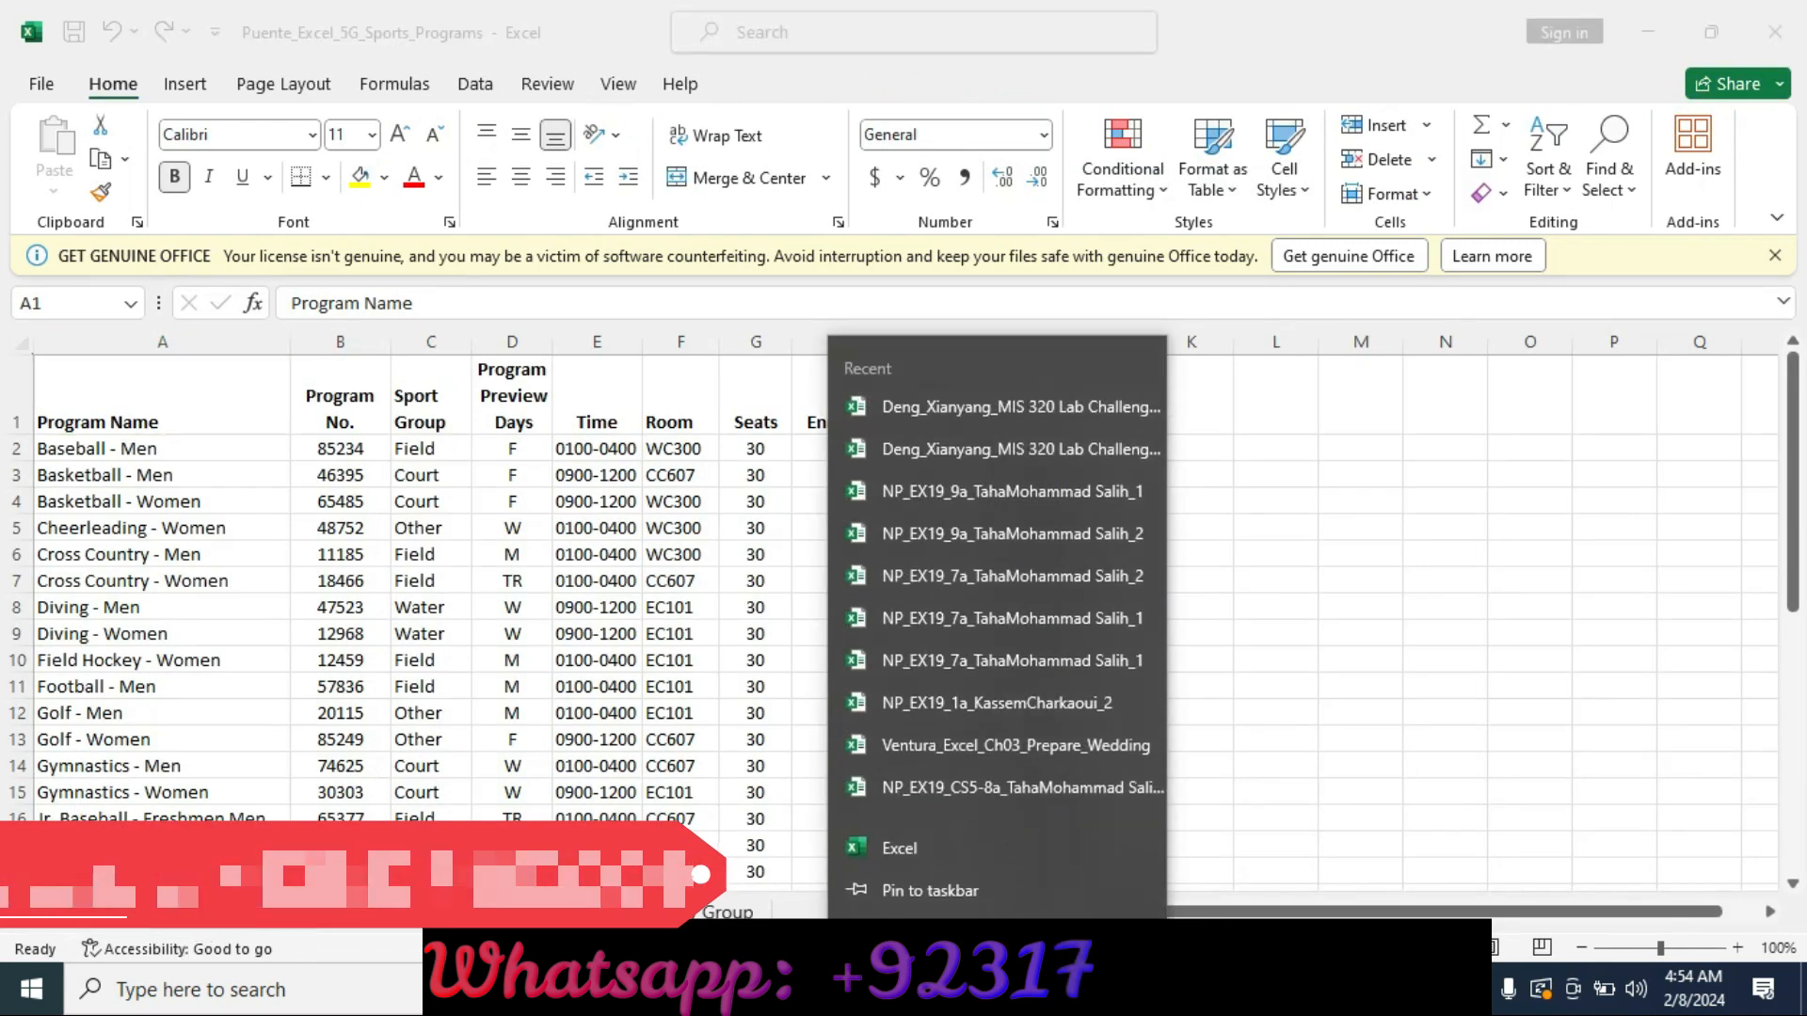
{"action": "left_click", "coordinate": [151, 912]}
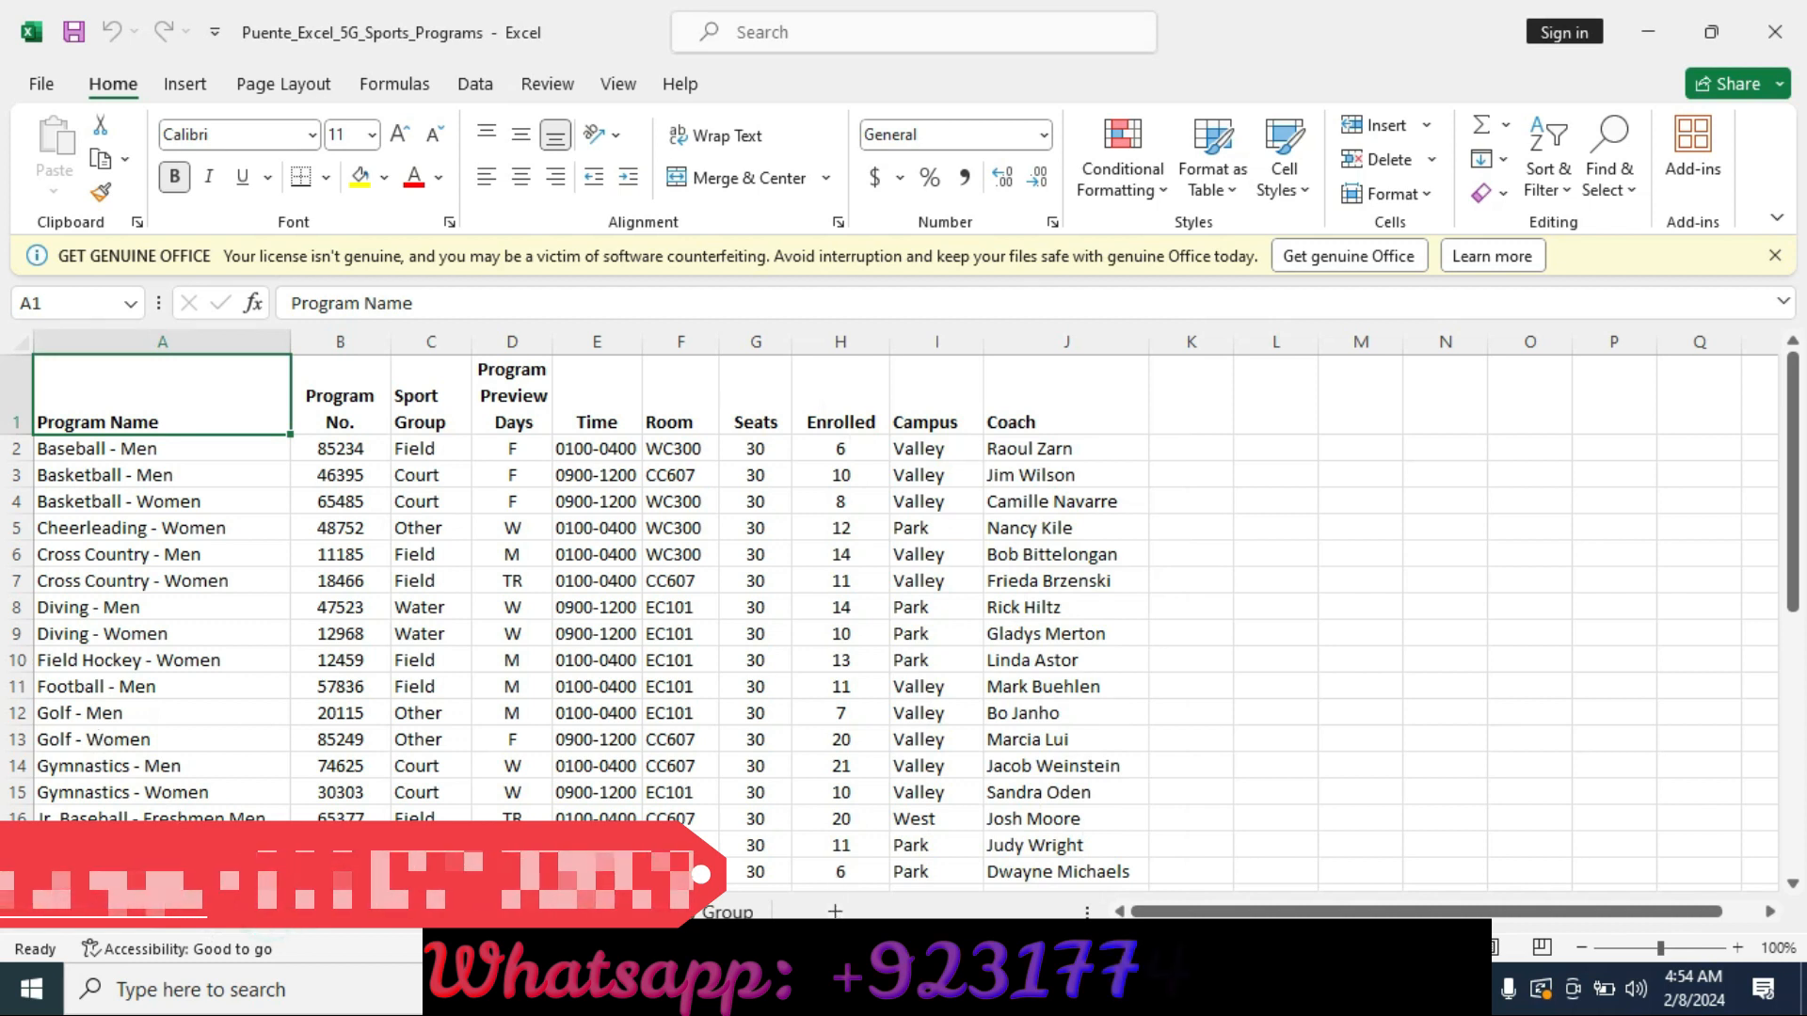
{"action": "left_click", "coordinate": [930, 989]}
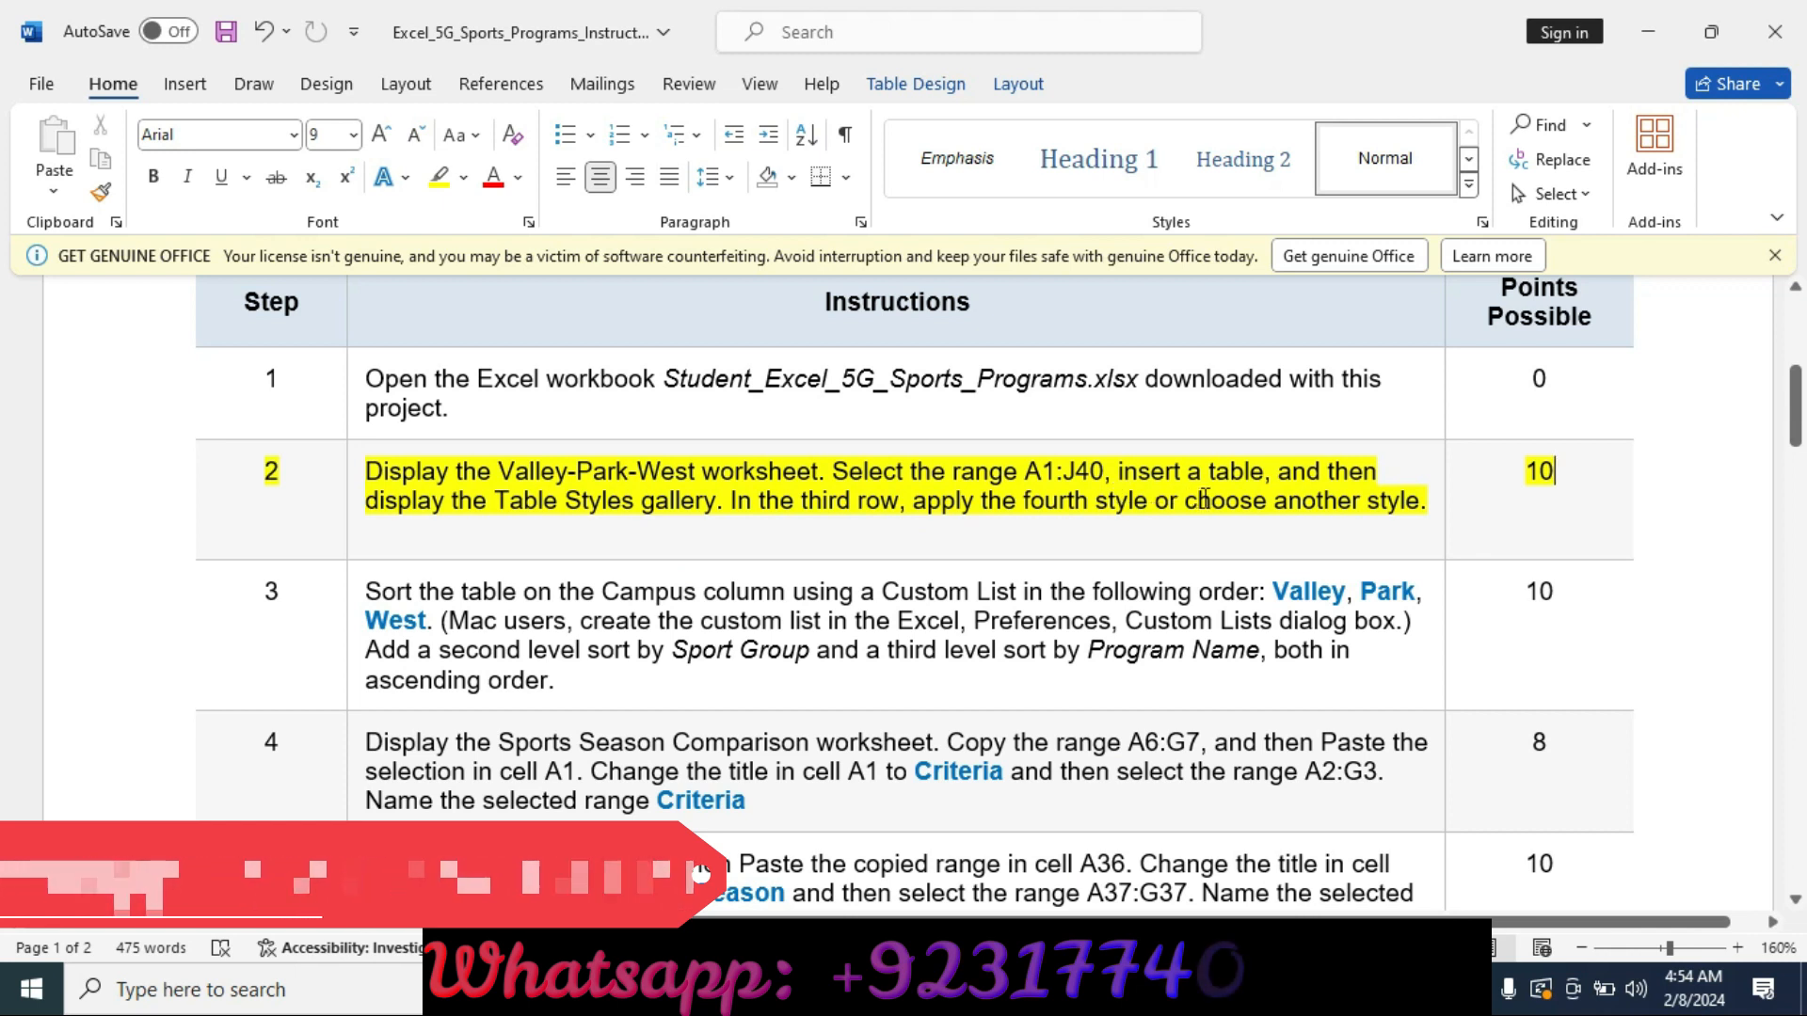
{"action": "left_click", "coordinate": [884, 989]}
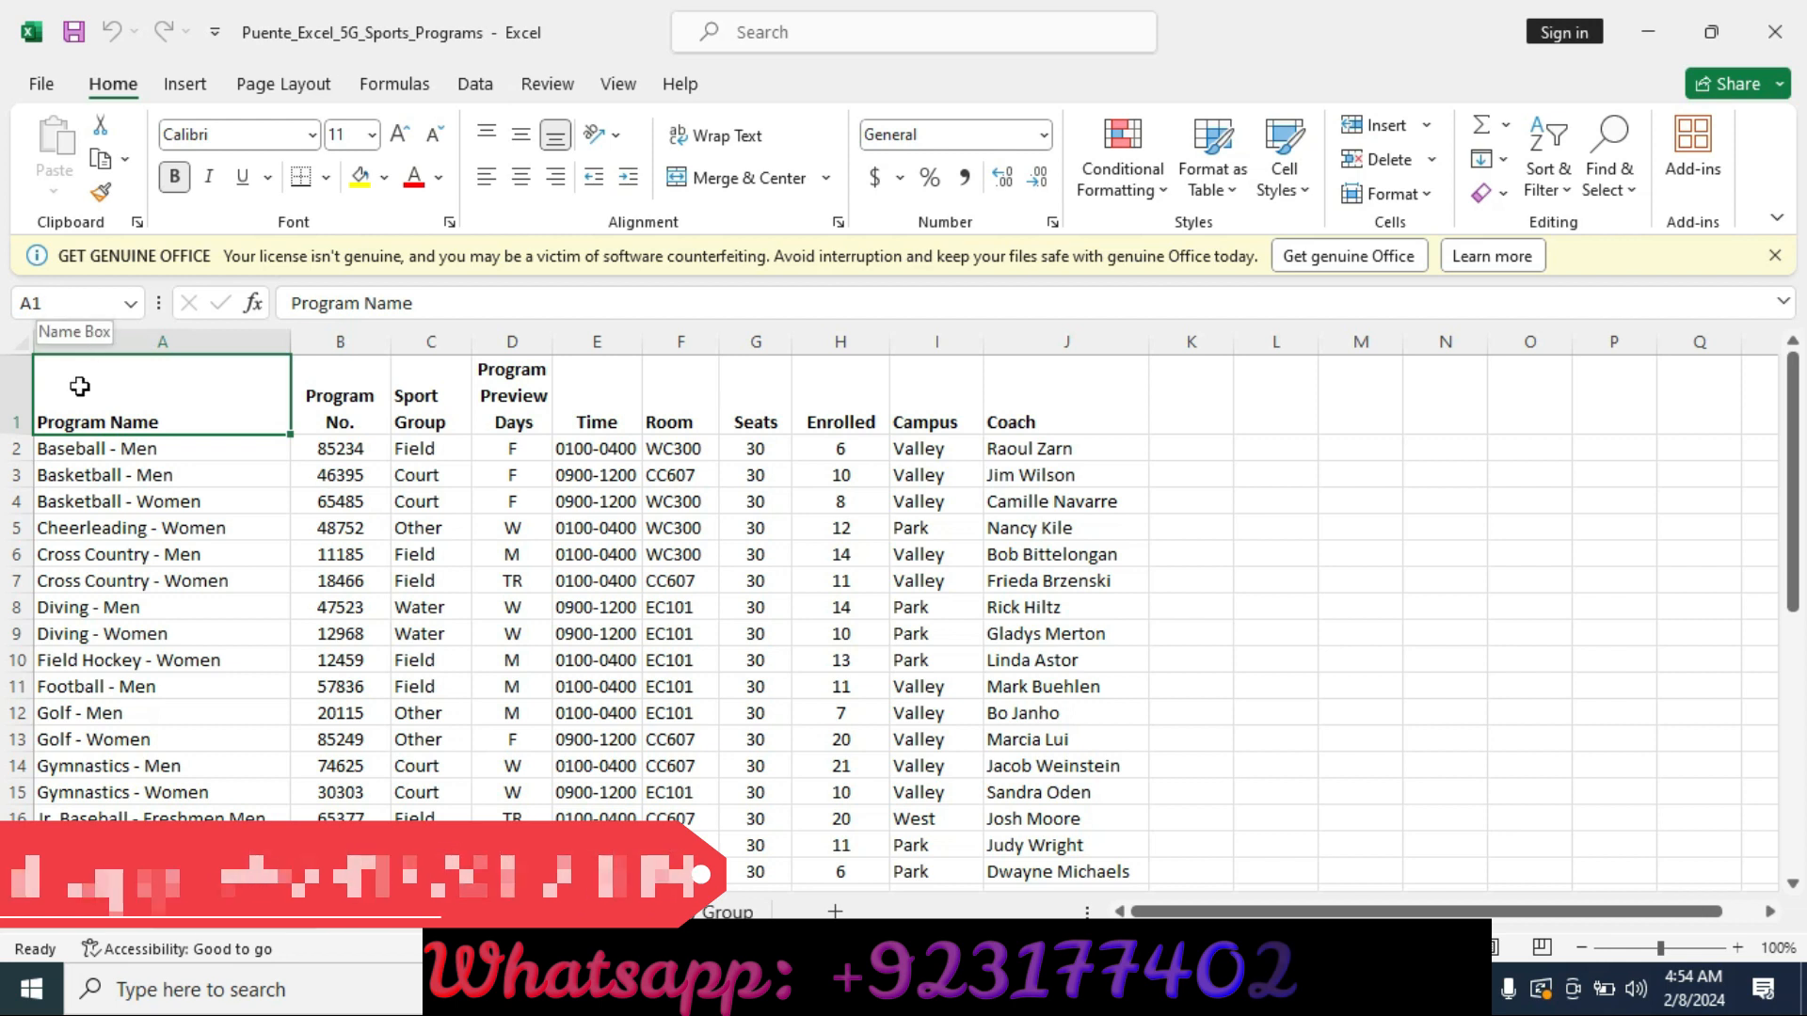
Select the range A1:J40 on the worksheet and insert a table with headers.
{"action": "left_click_drag", "start_coordinate": [57, 392], "coordinate": [1033, 845]}
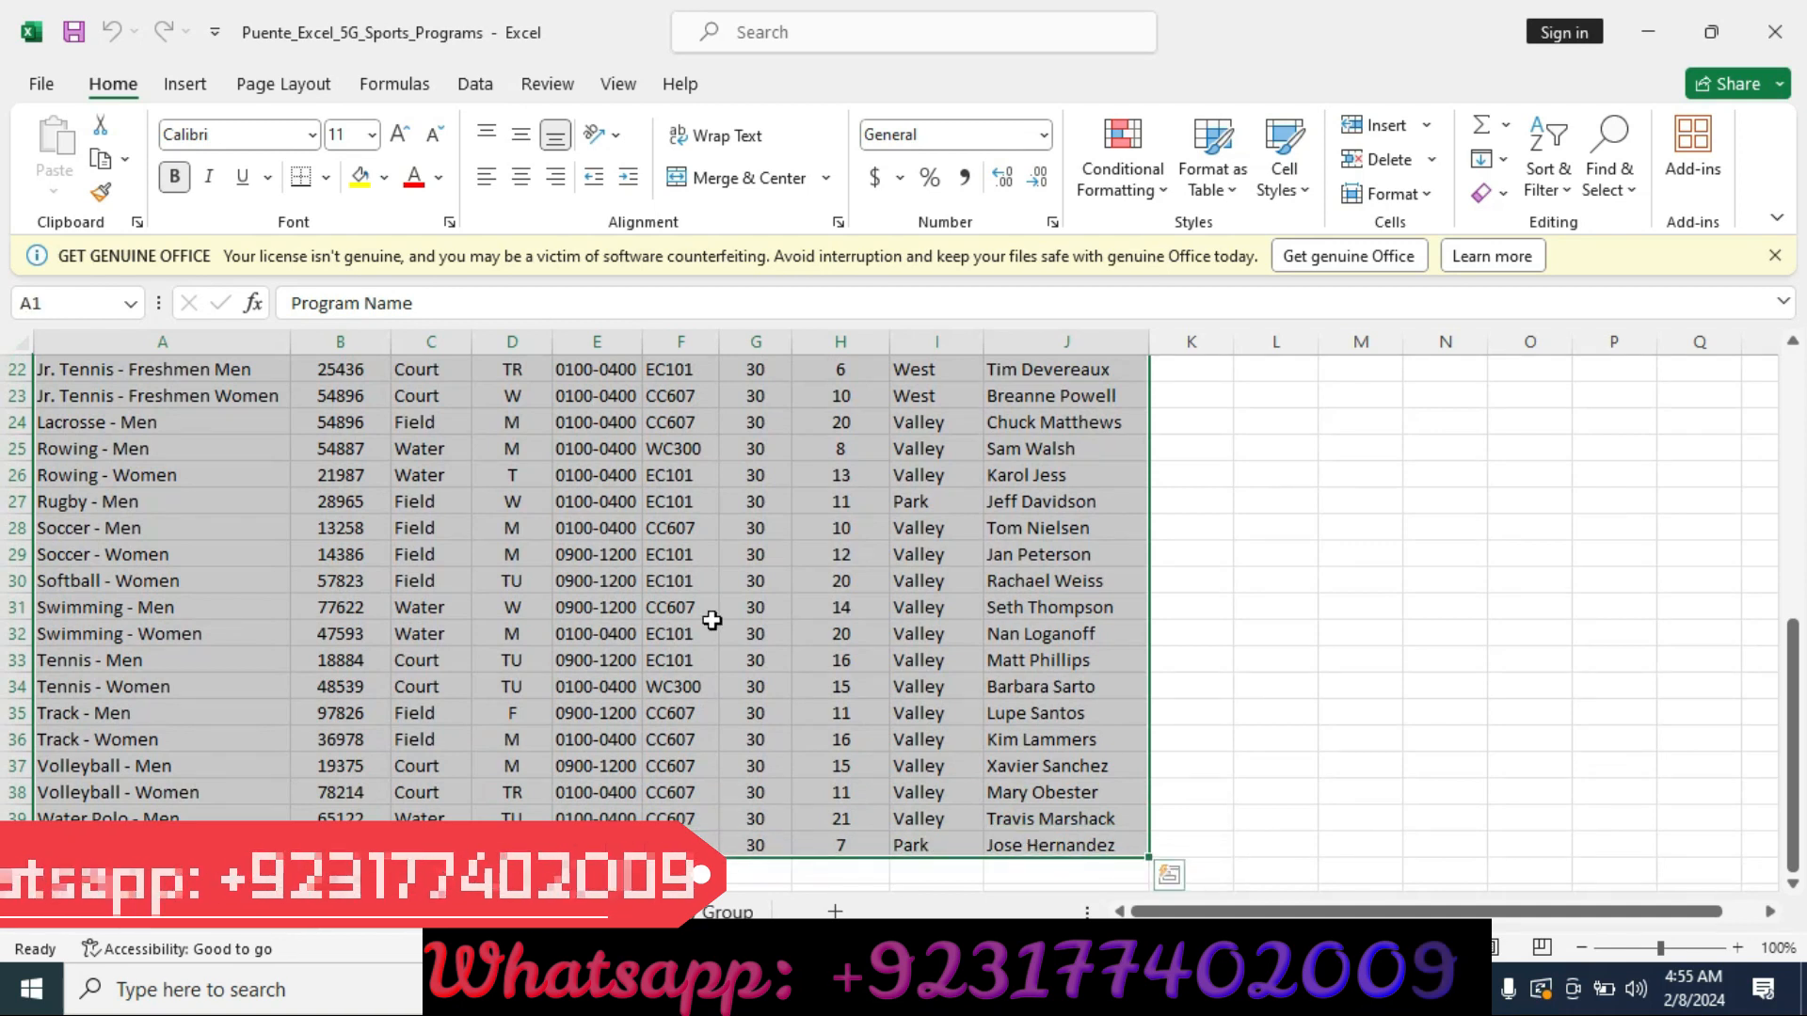
{"action": "left_click", "coordinate": [185, 84]}
{"action": "left_click", "coordinate": [253, 165]}
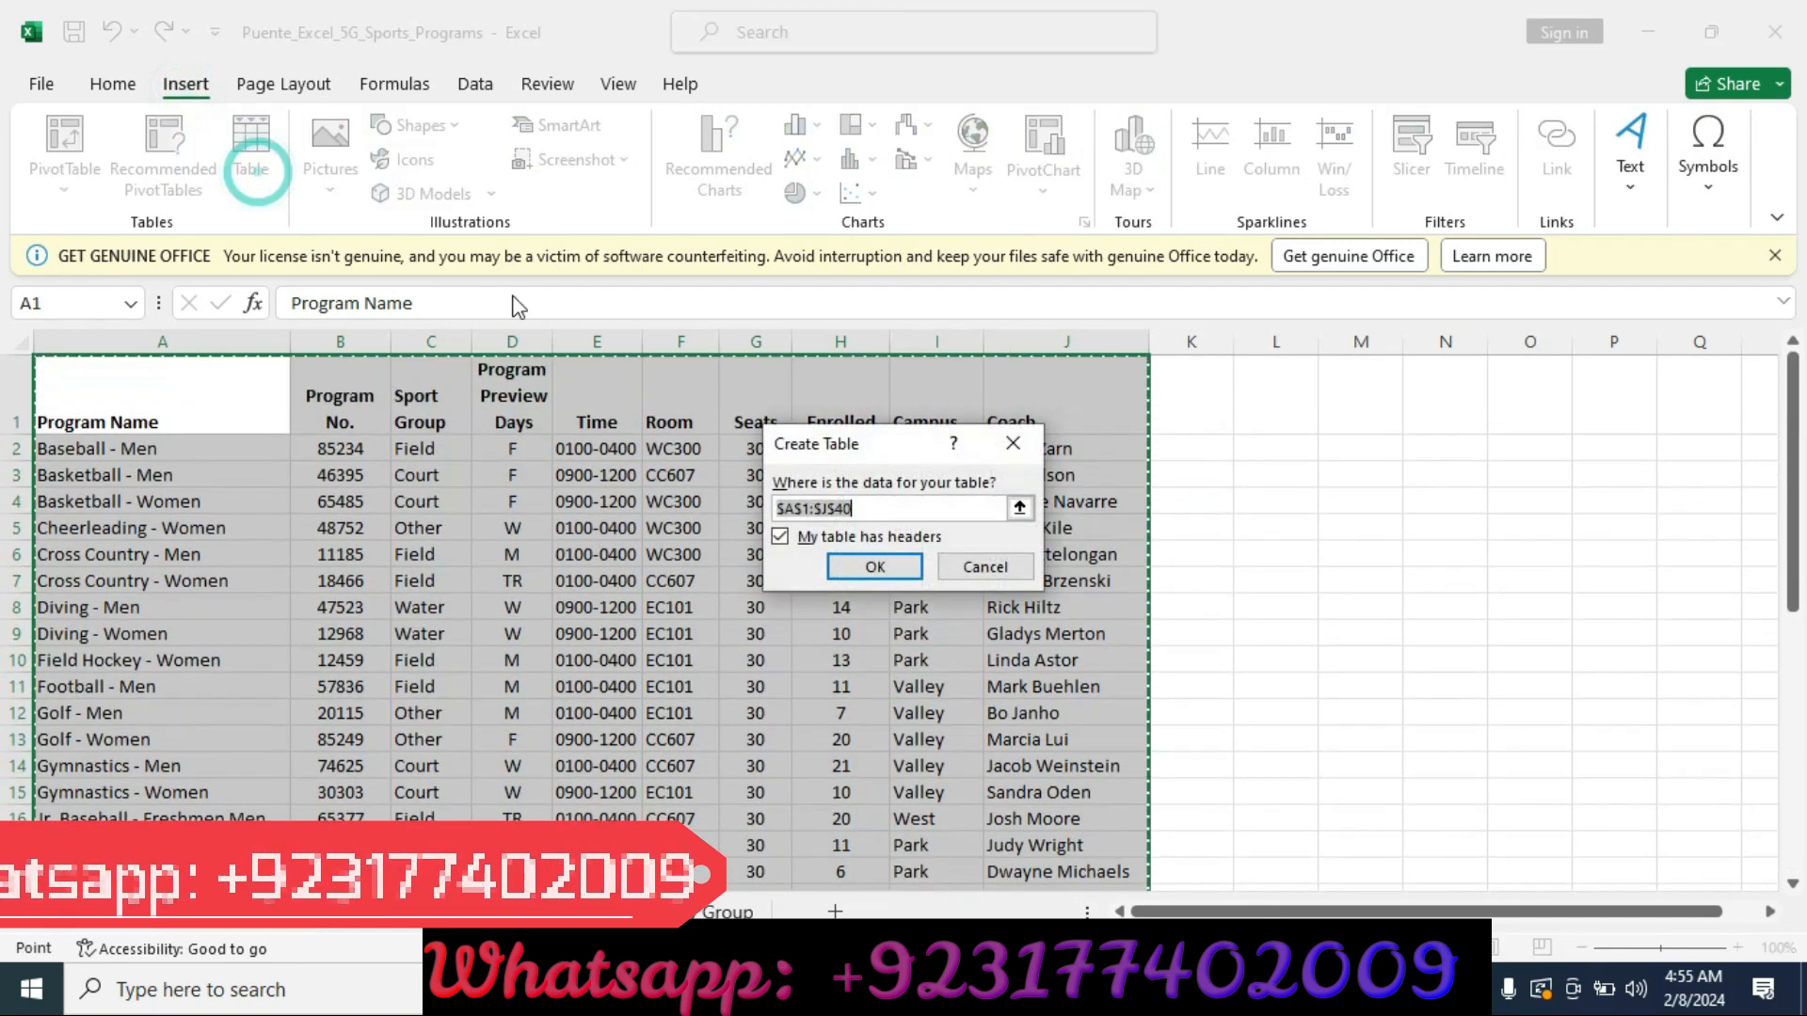
{"action": "left_click", "coordinate": [730, 988]}
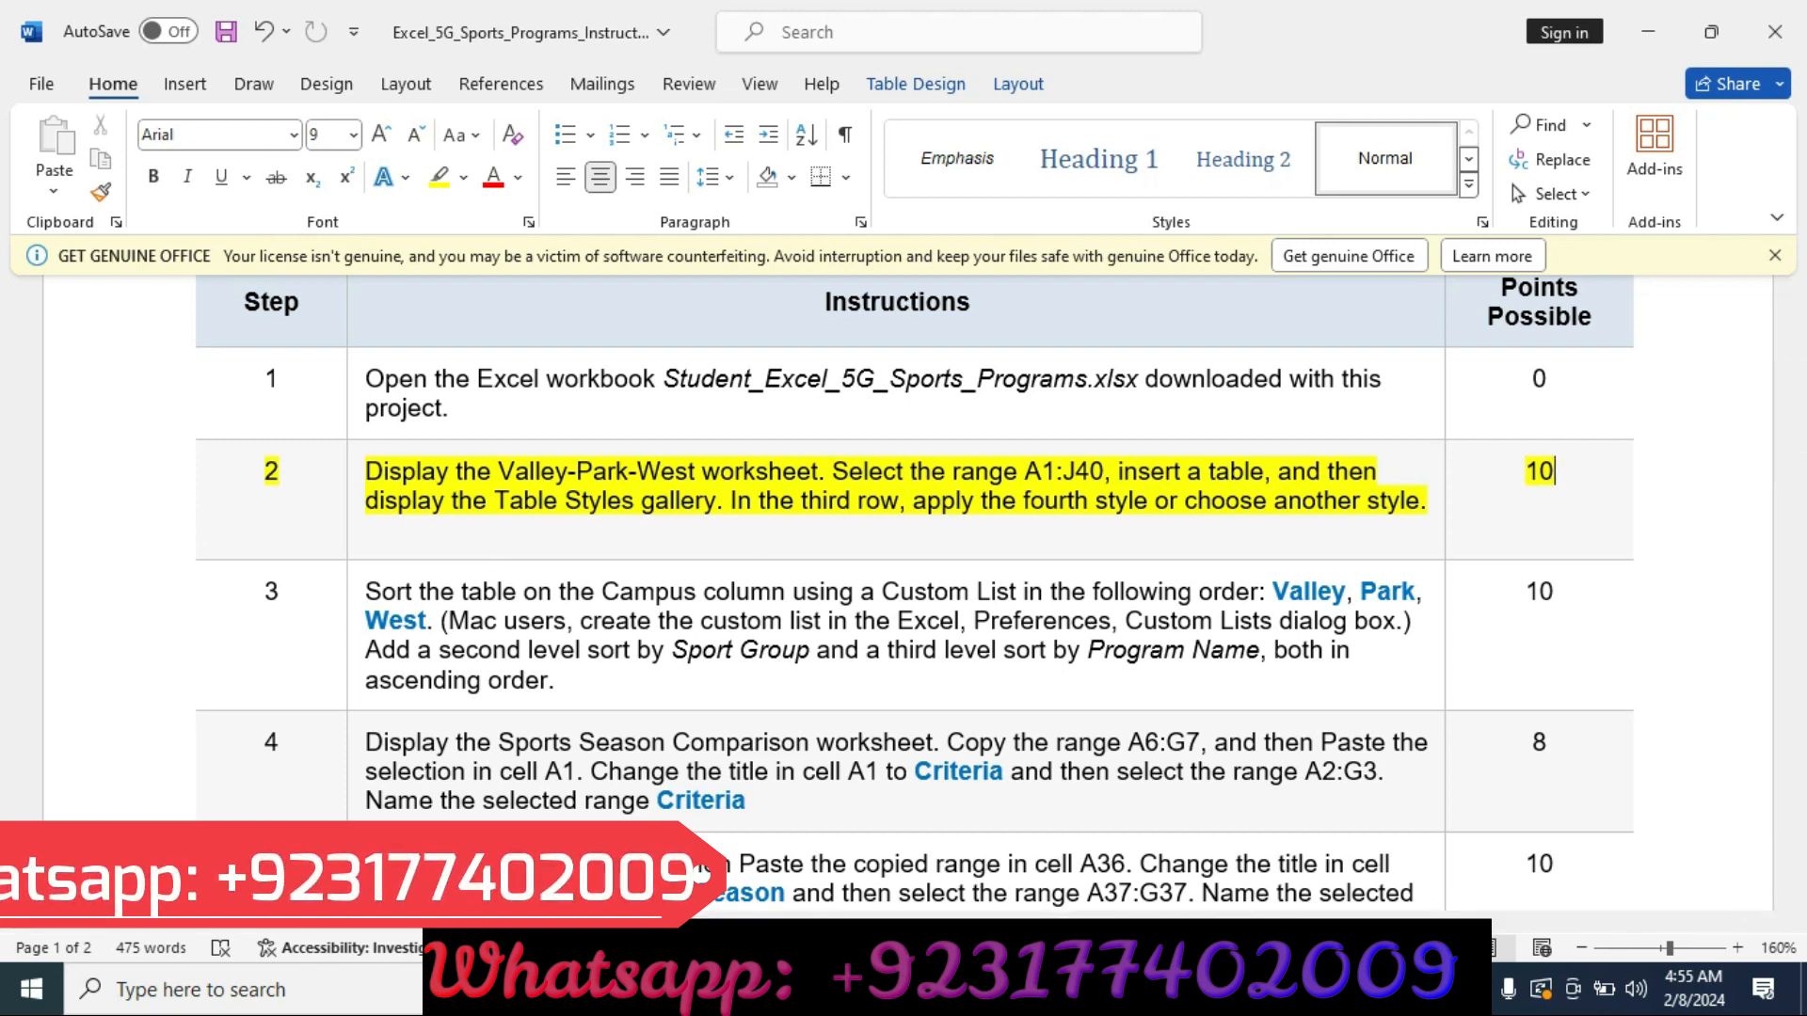
{"action": "left_click", "coordinate": [997, 988]}
{"action": "right_click", "coordinate": [997, 988]}
{"action": "left_click", "coordinate": [781, 564]}
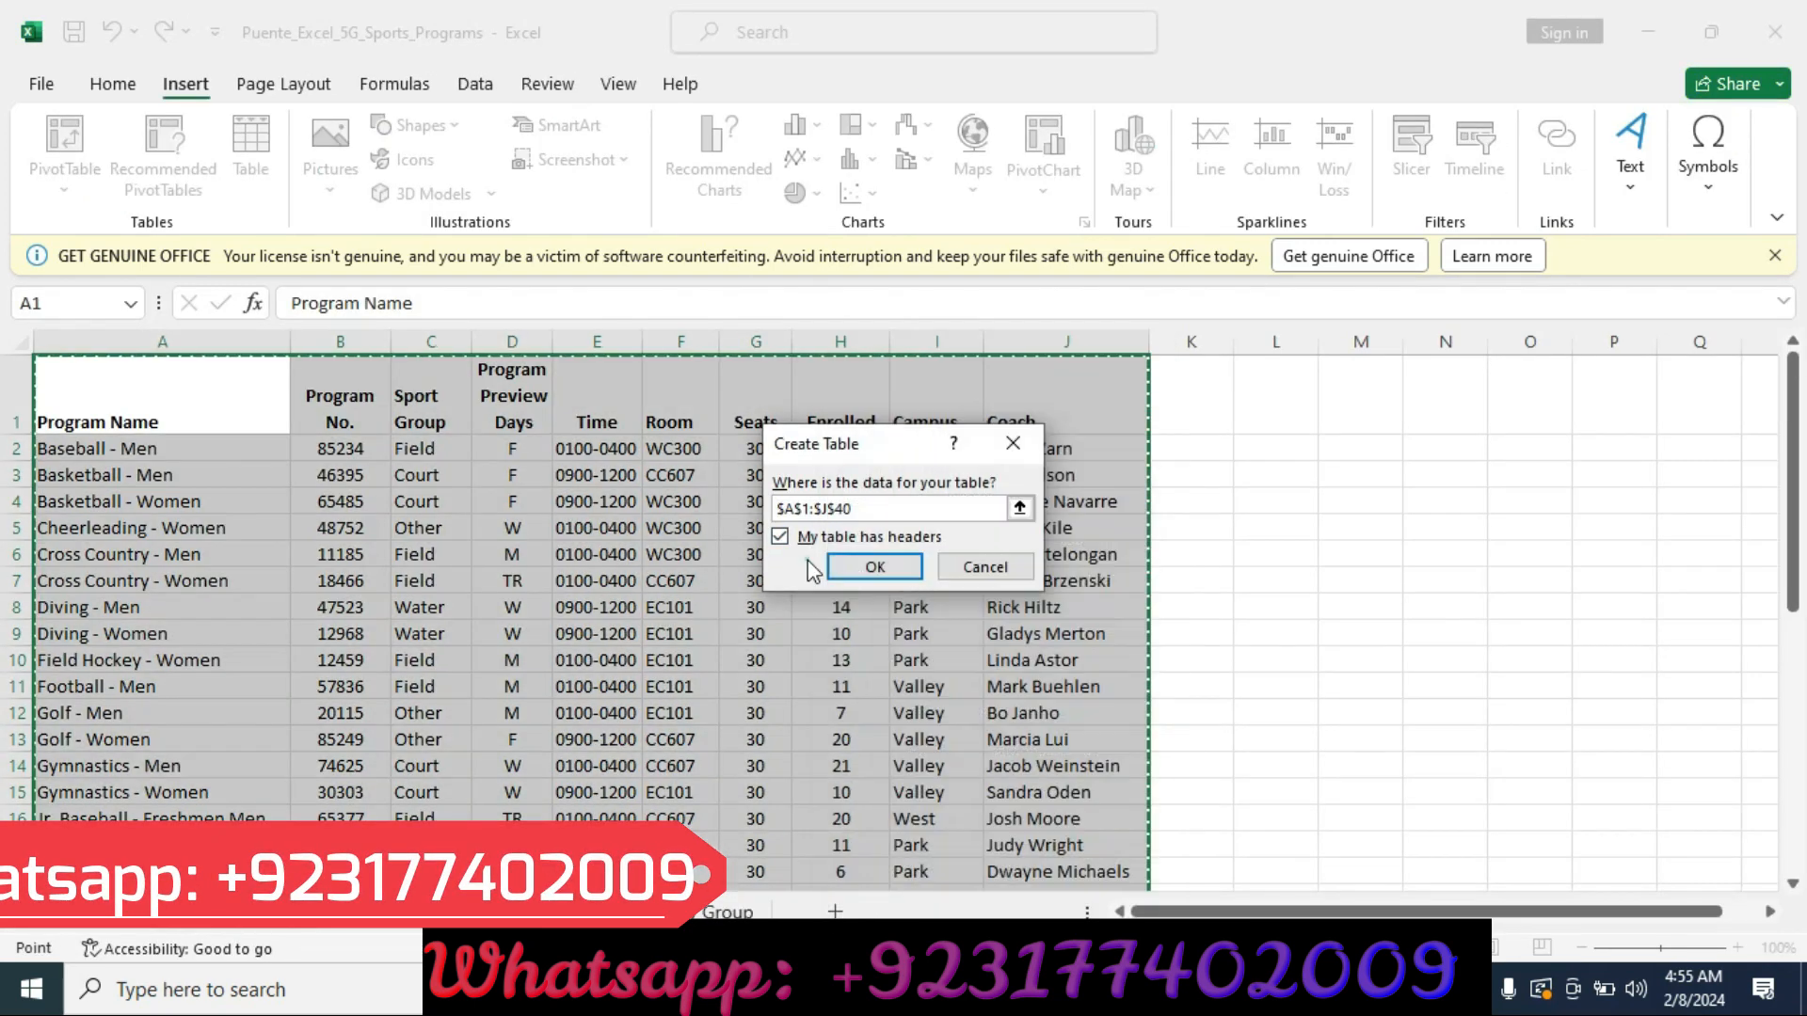
{"action": "left_click", "coordinate": [867, 568]}
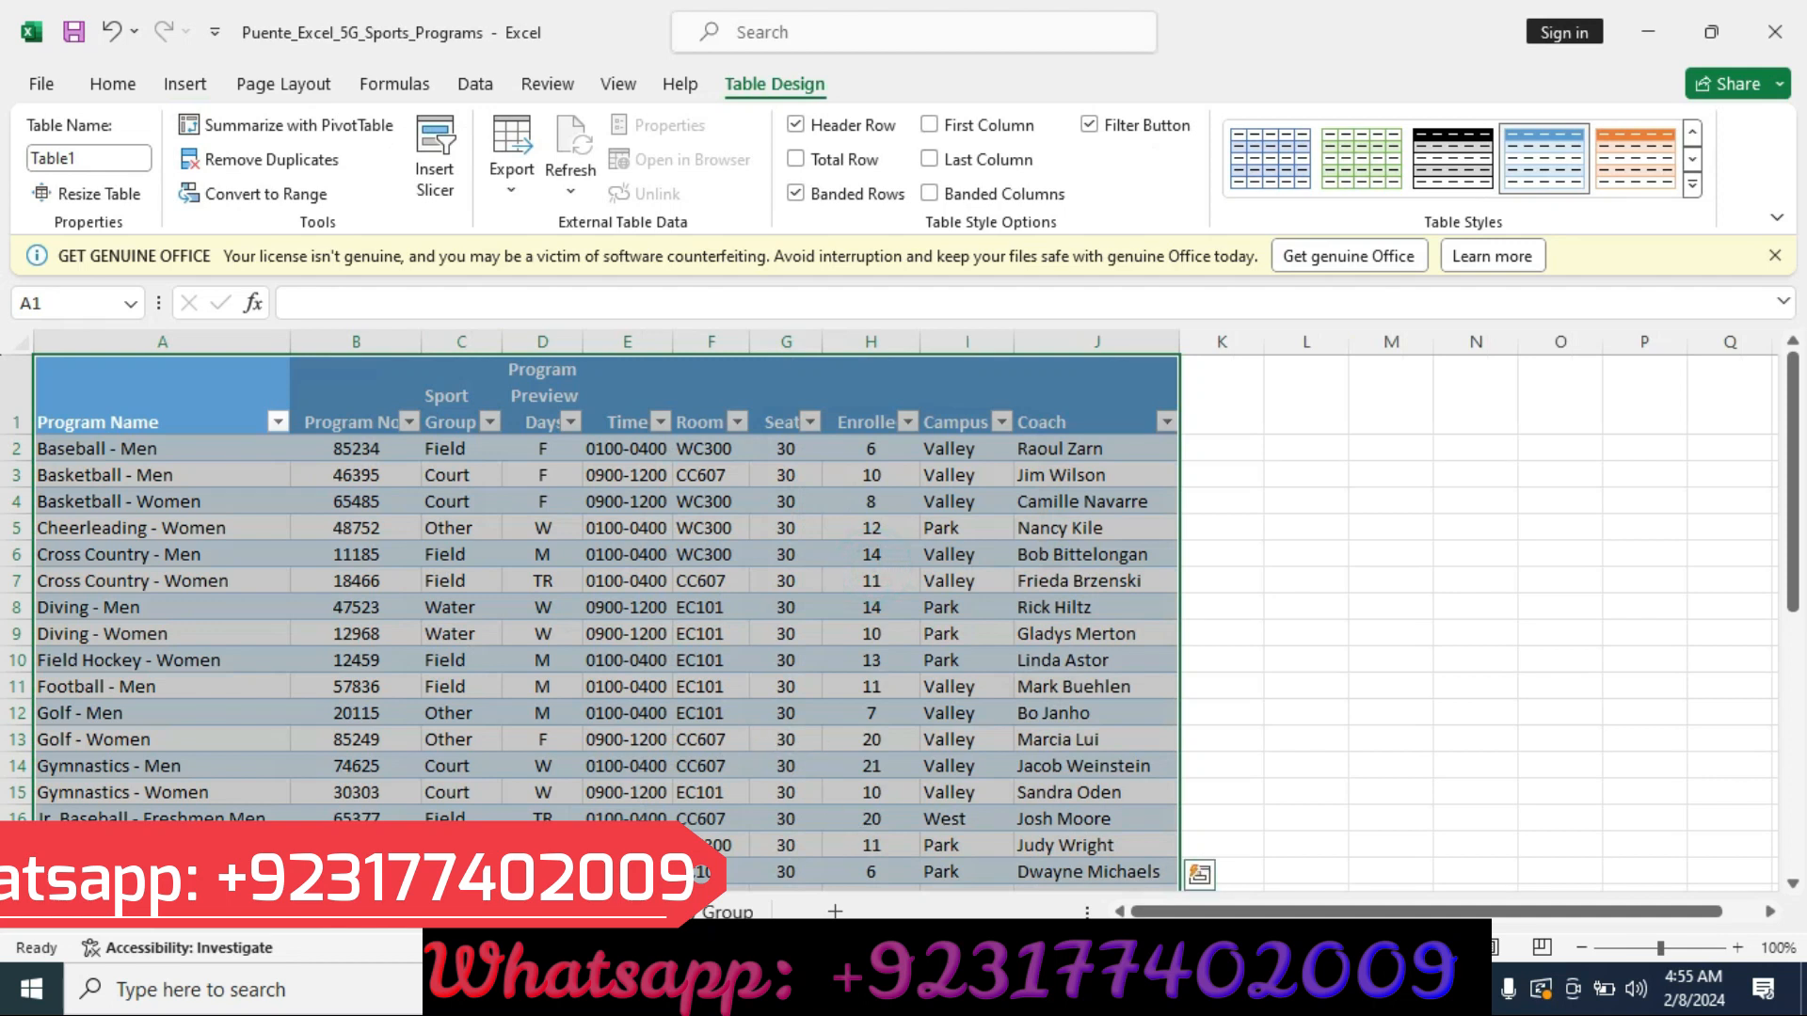
Apply the Light Orange, Table Style Light 17 style to the table.
{"action": "left_click", "coordinate": [934, 988]}
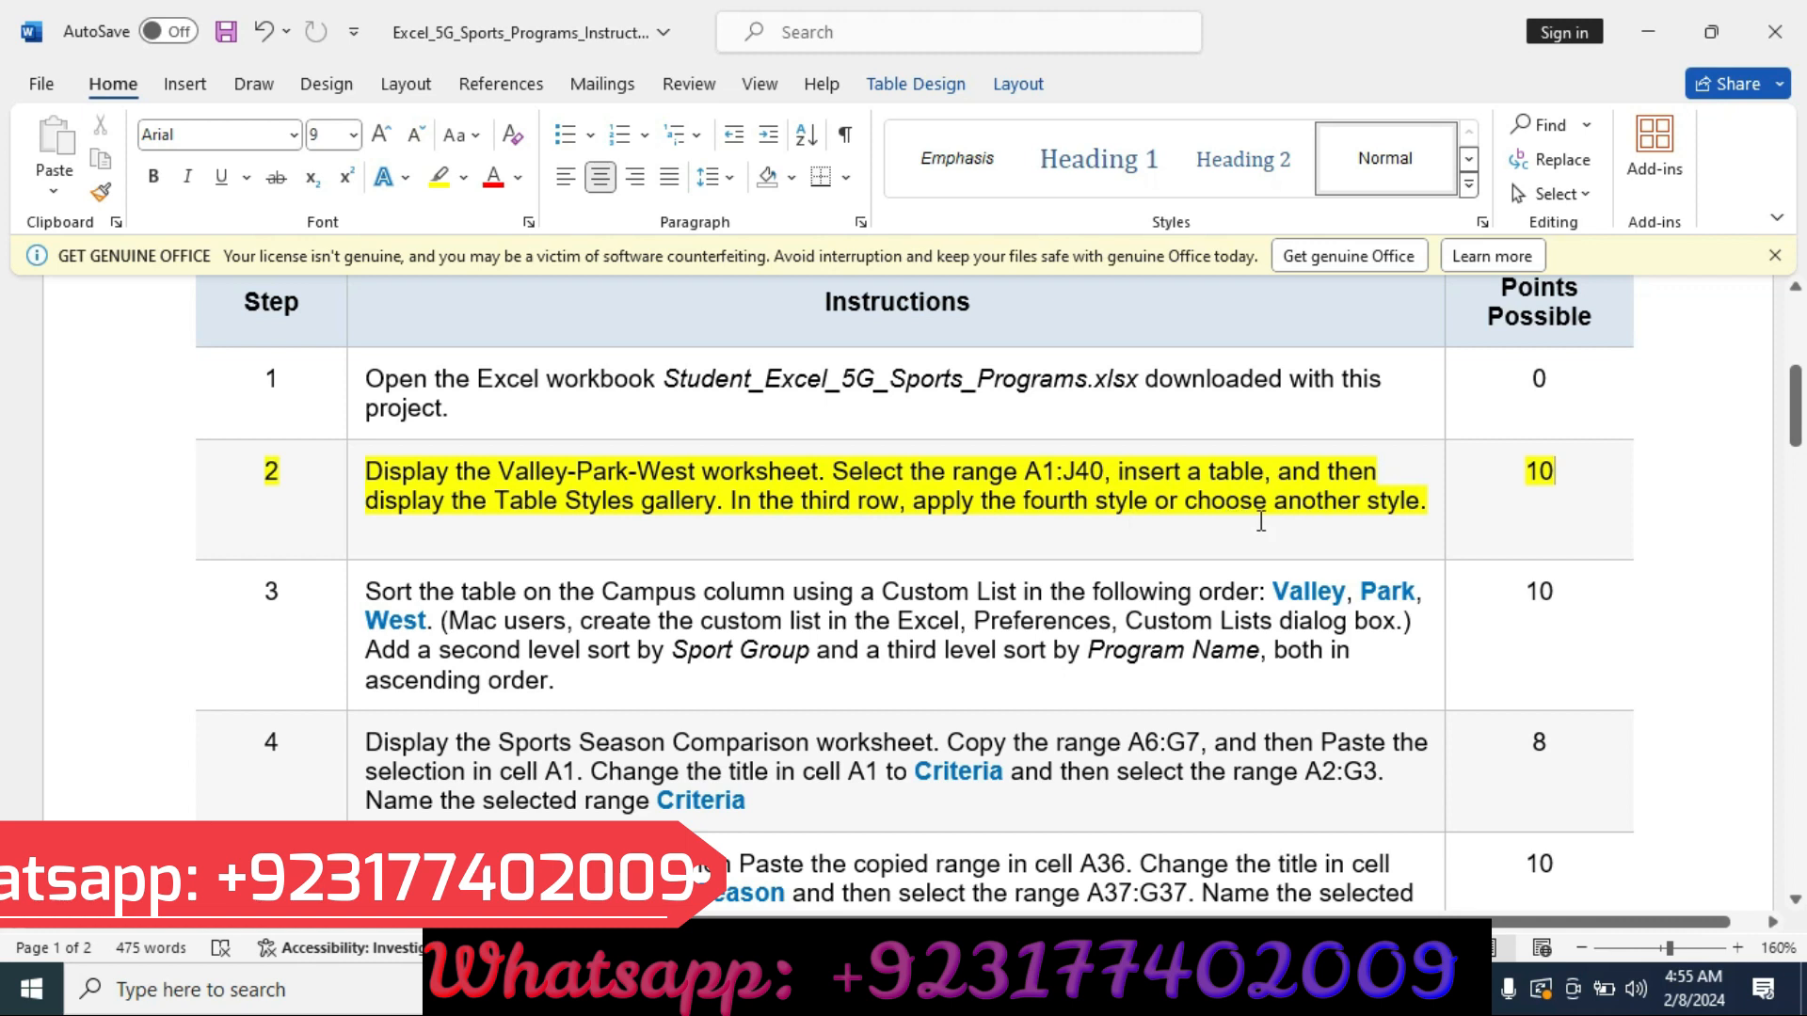
{"action": "left_click", "coordinate": [997, 990]}
{"action": "right_click", "coordinate": [997, 990]}
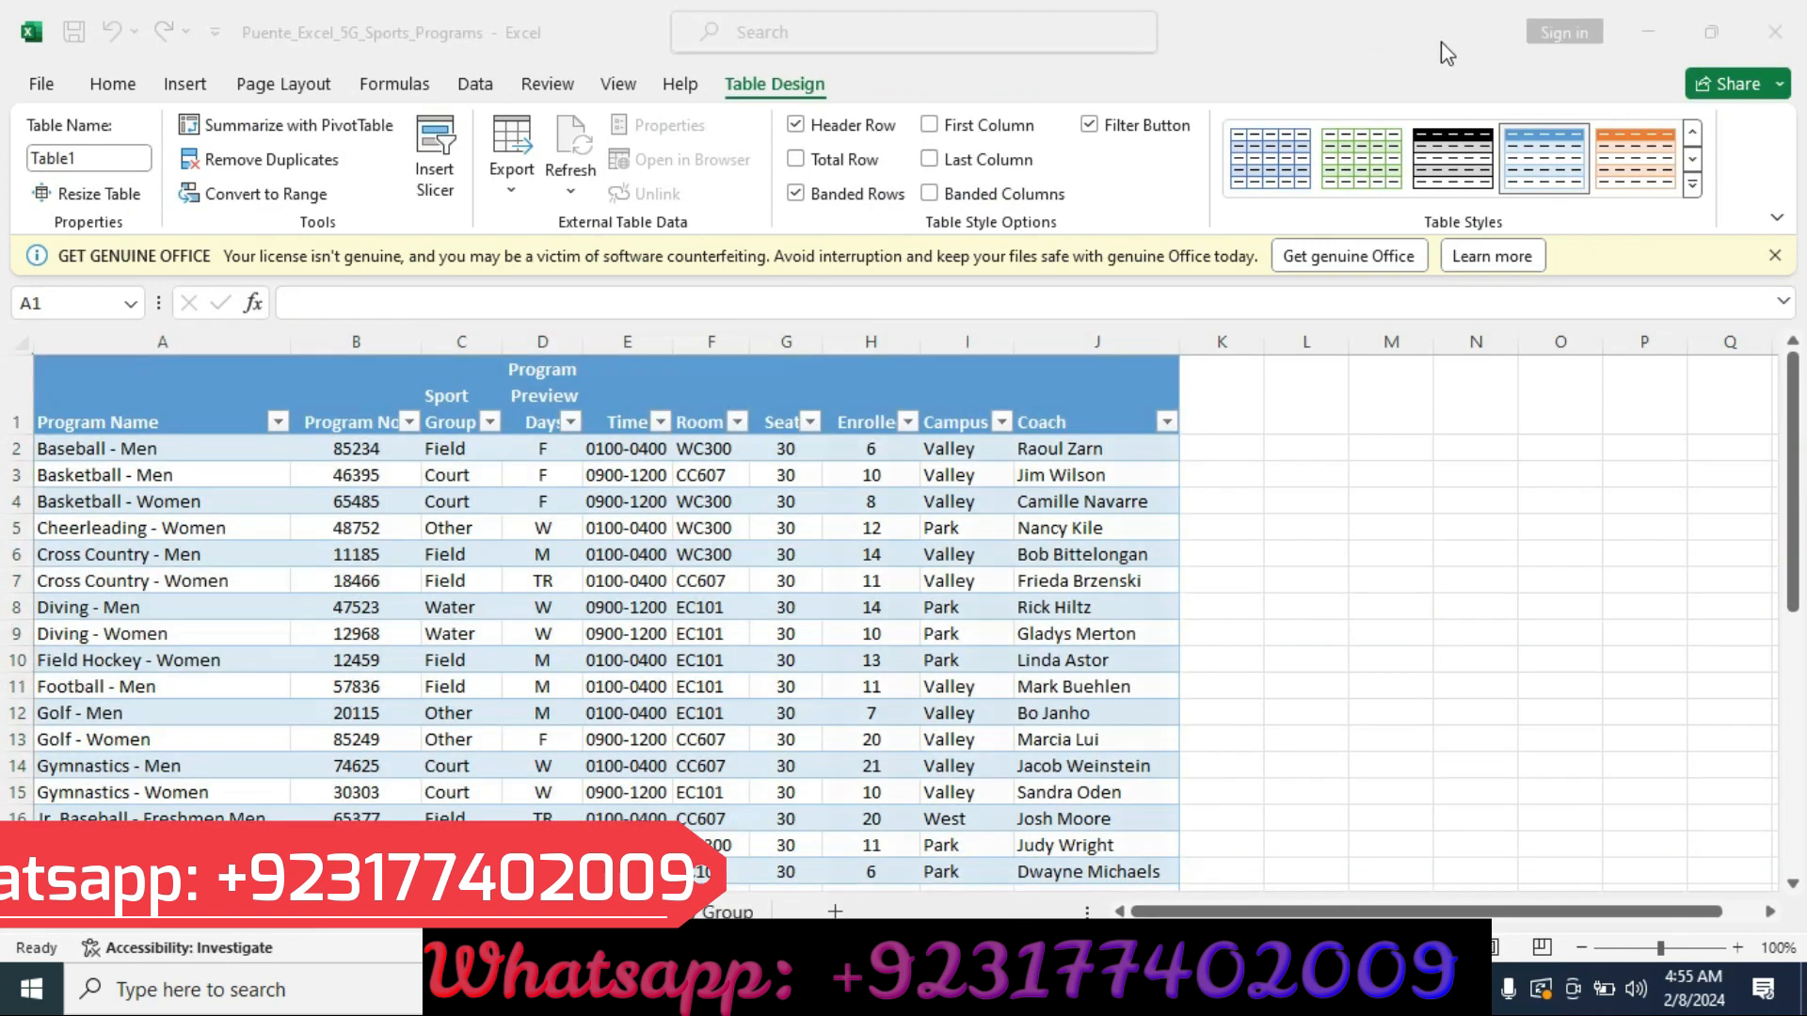
{"action": "left_click", "coordinate": [1689, 194]}
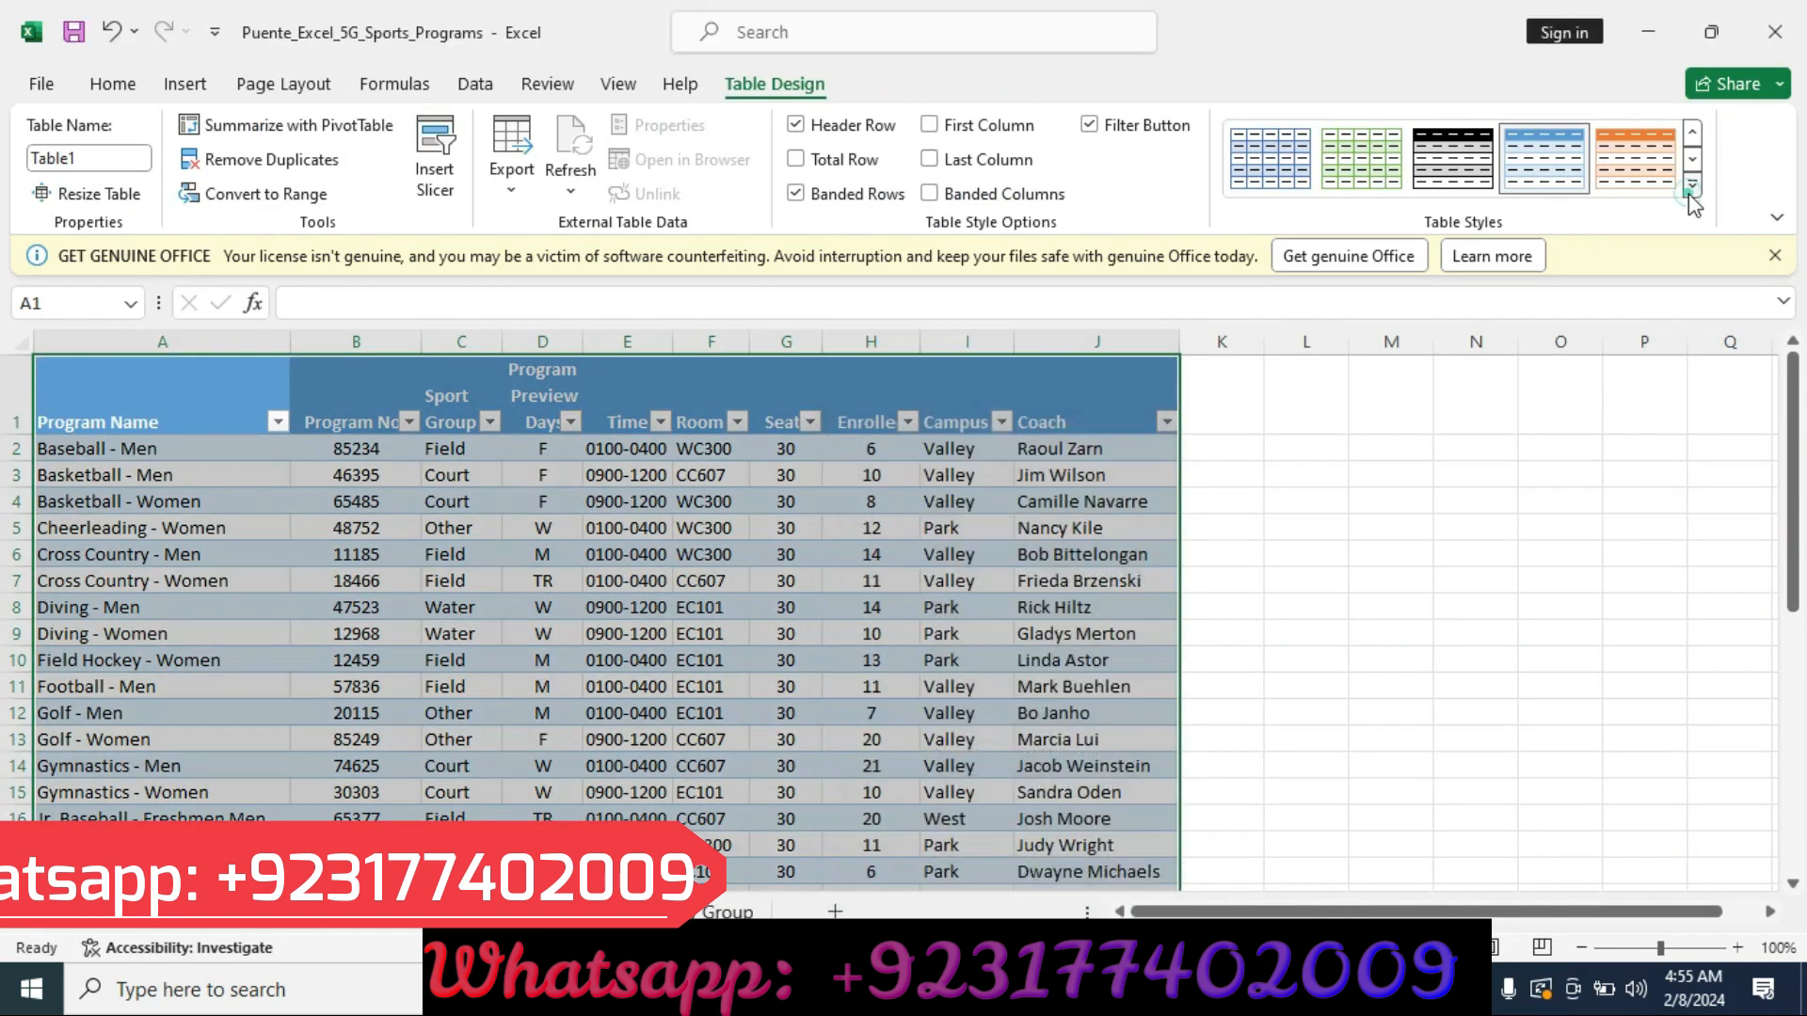
{"action": "left_click", "coordinate": [1690, 188]}
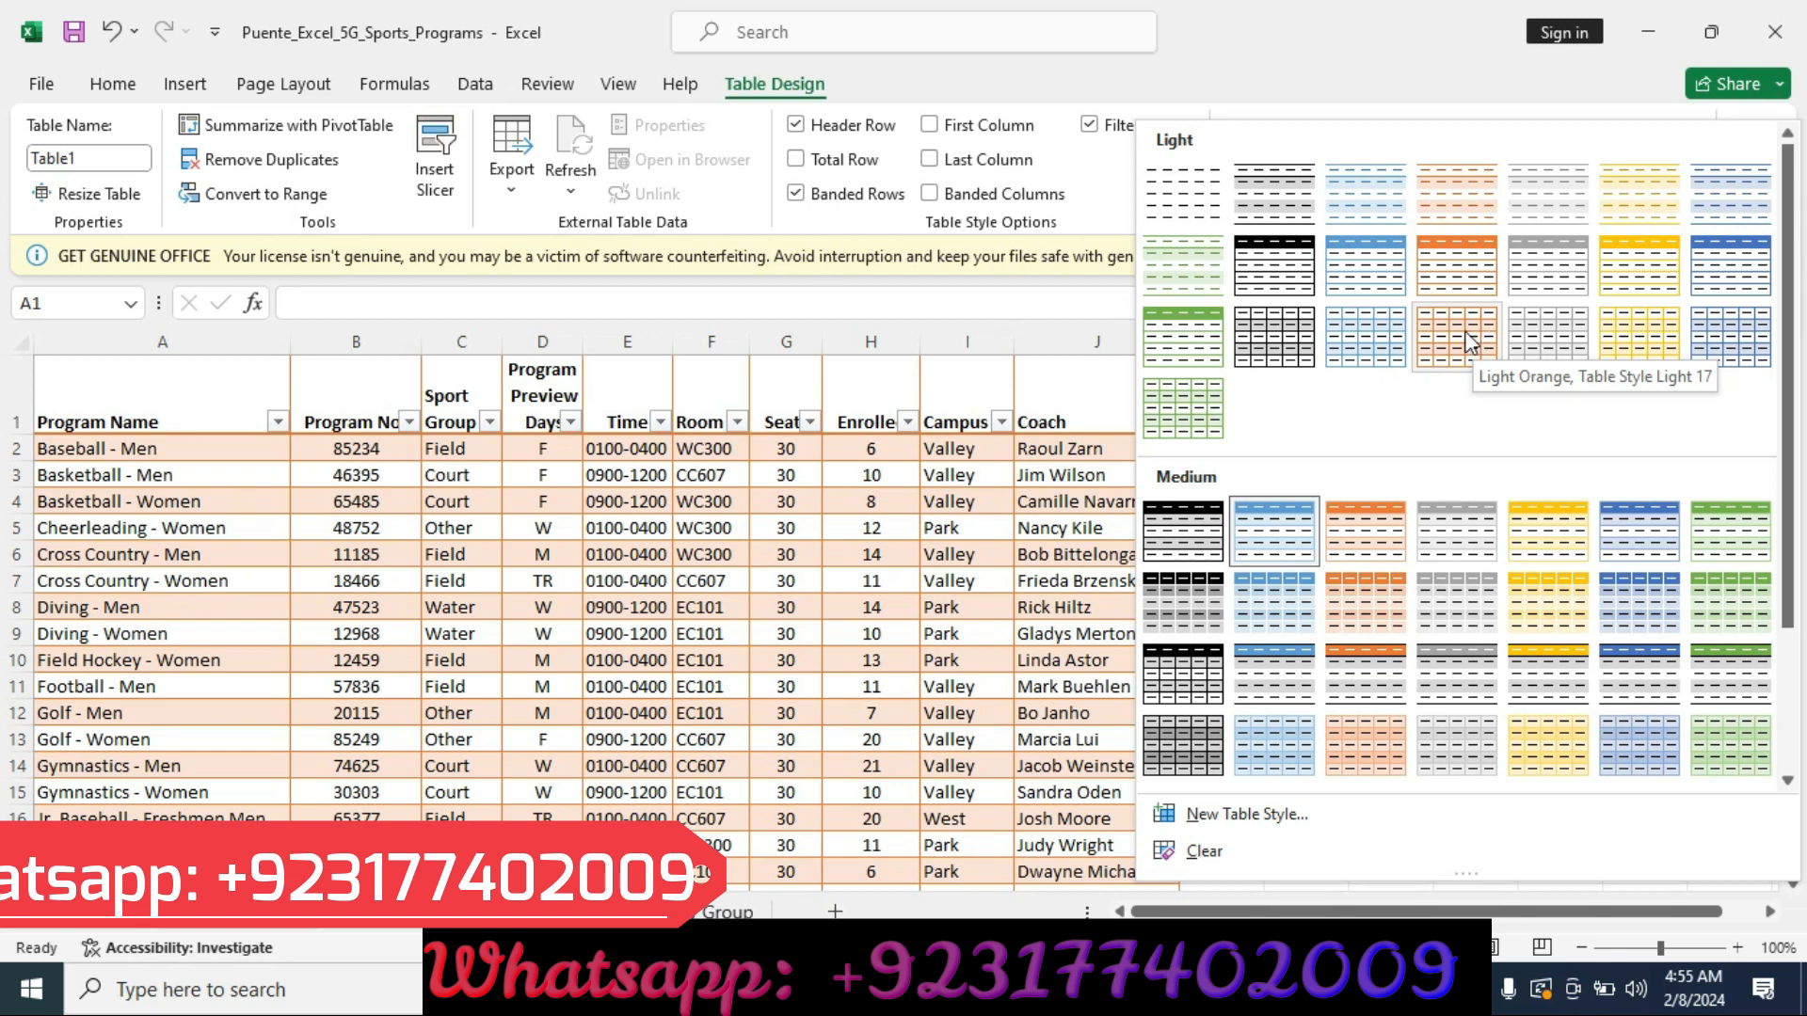
{"action": "left_click", "coordinate": [1468, 341]}
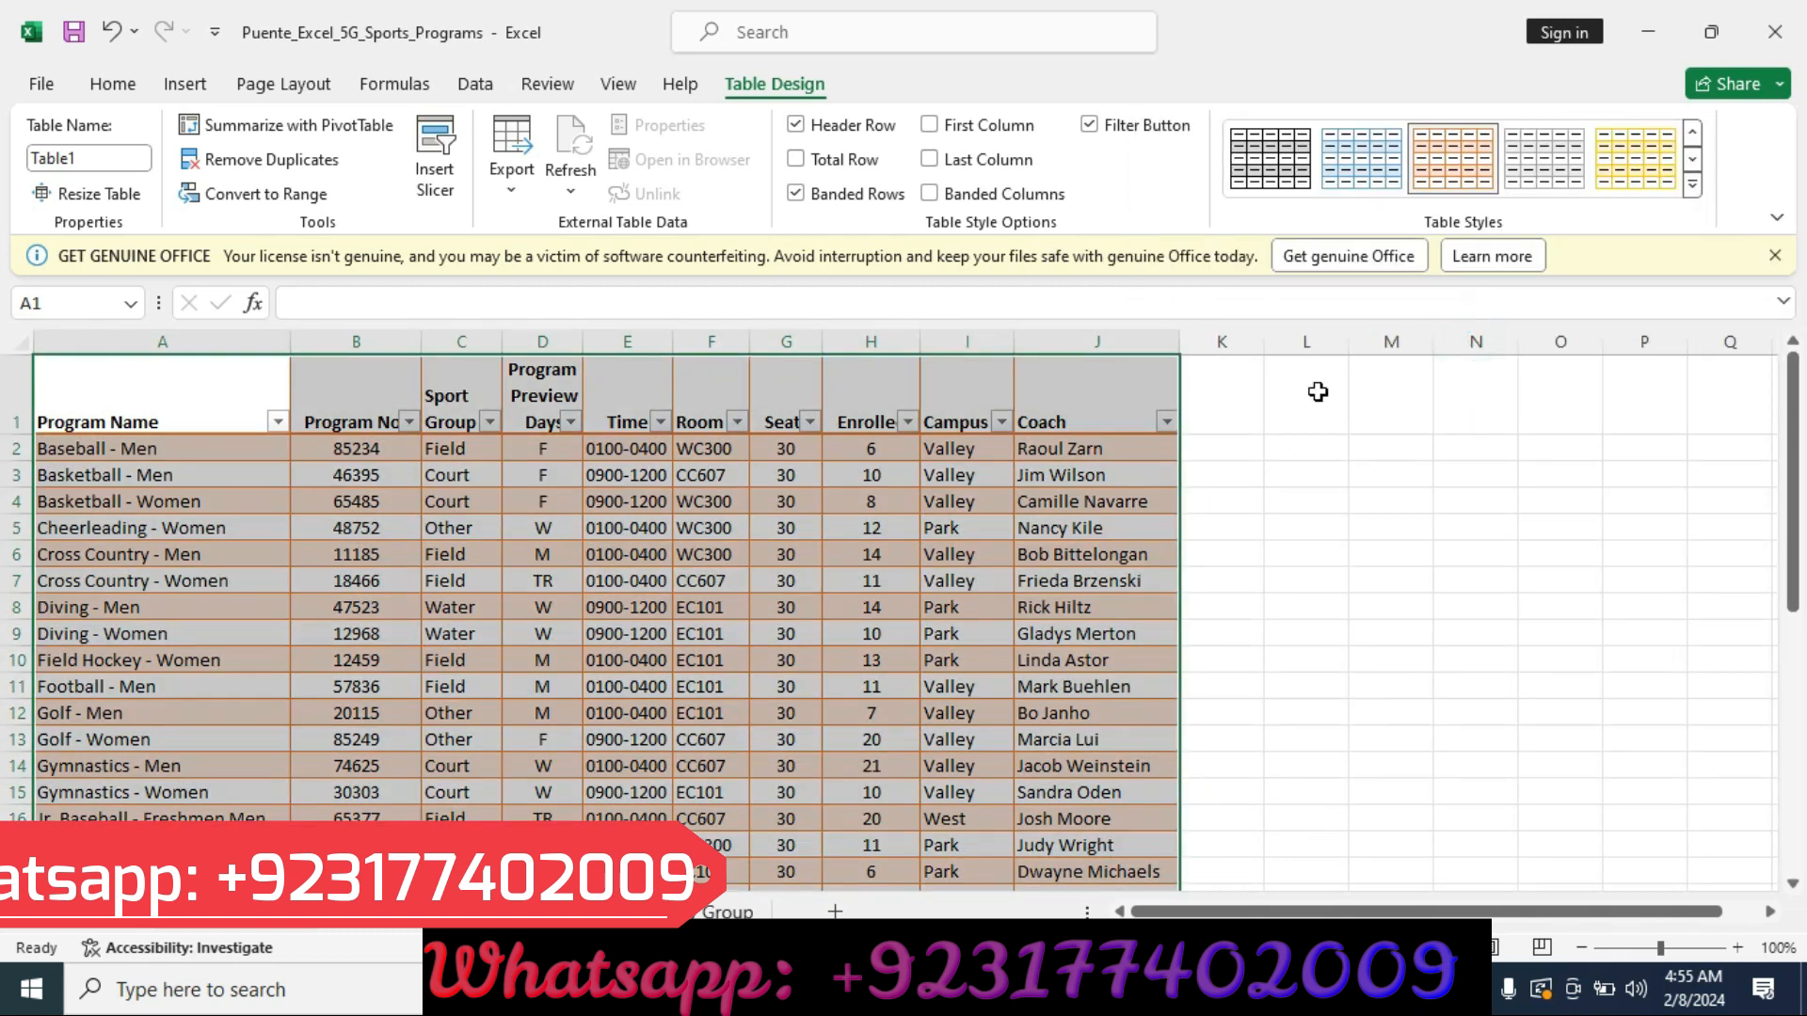
Move the yellow highlight in the instructions from the step 2 row to the step 3 row.
{"action": "key", "text": "alt+Tab"}
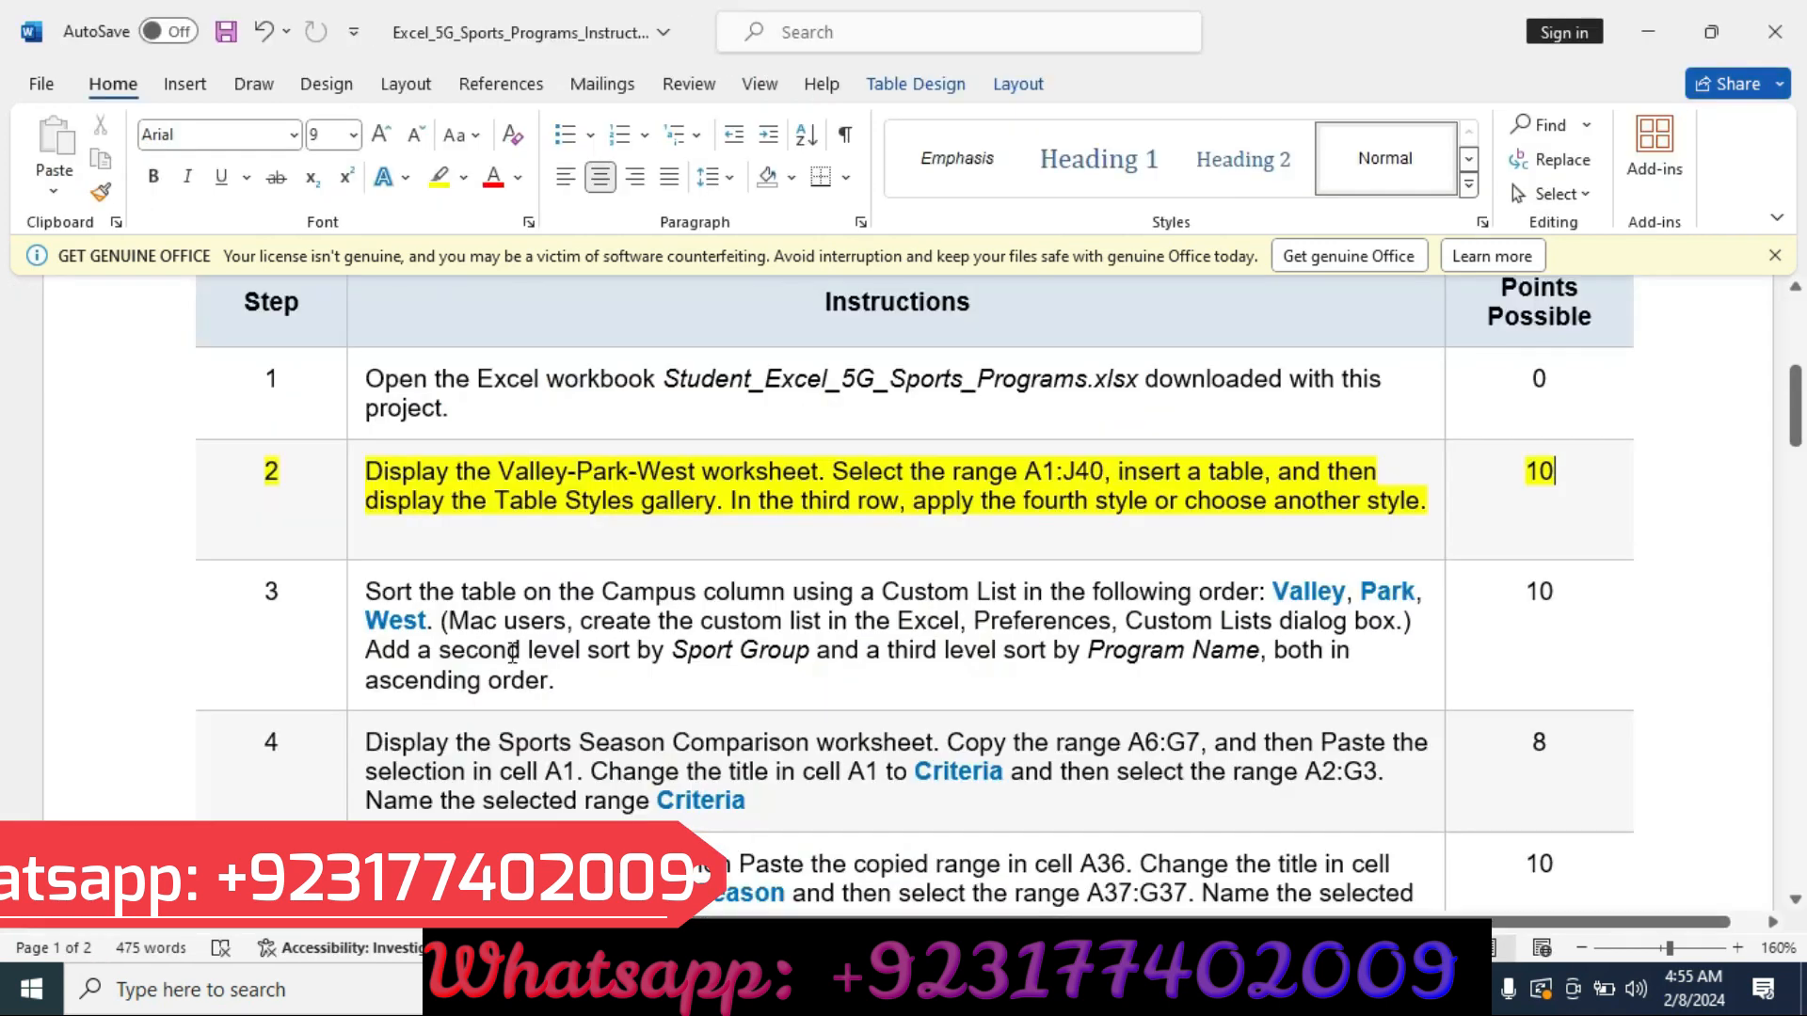
{"action": "left_click", "coordinate": [122, 492]}
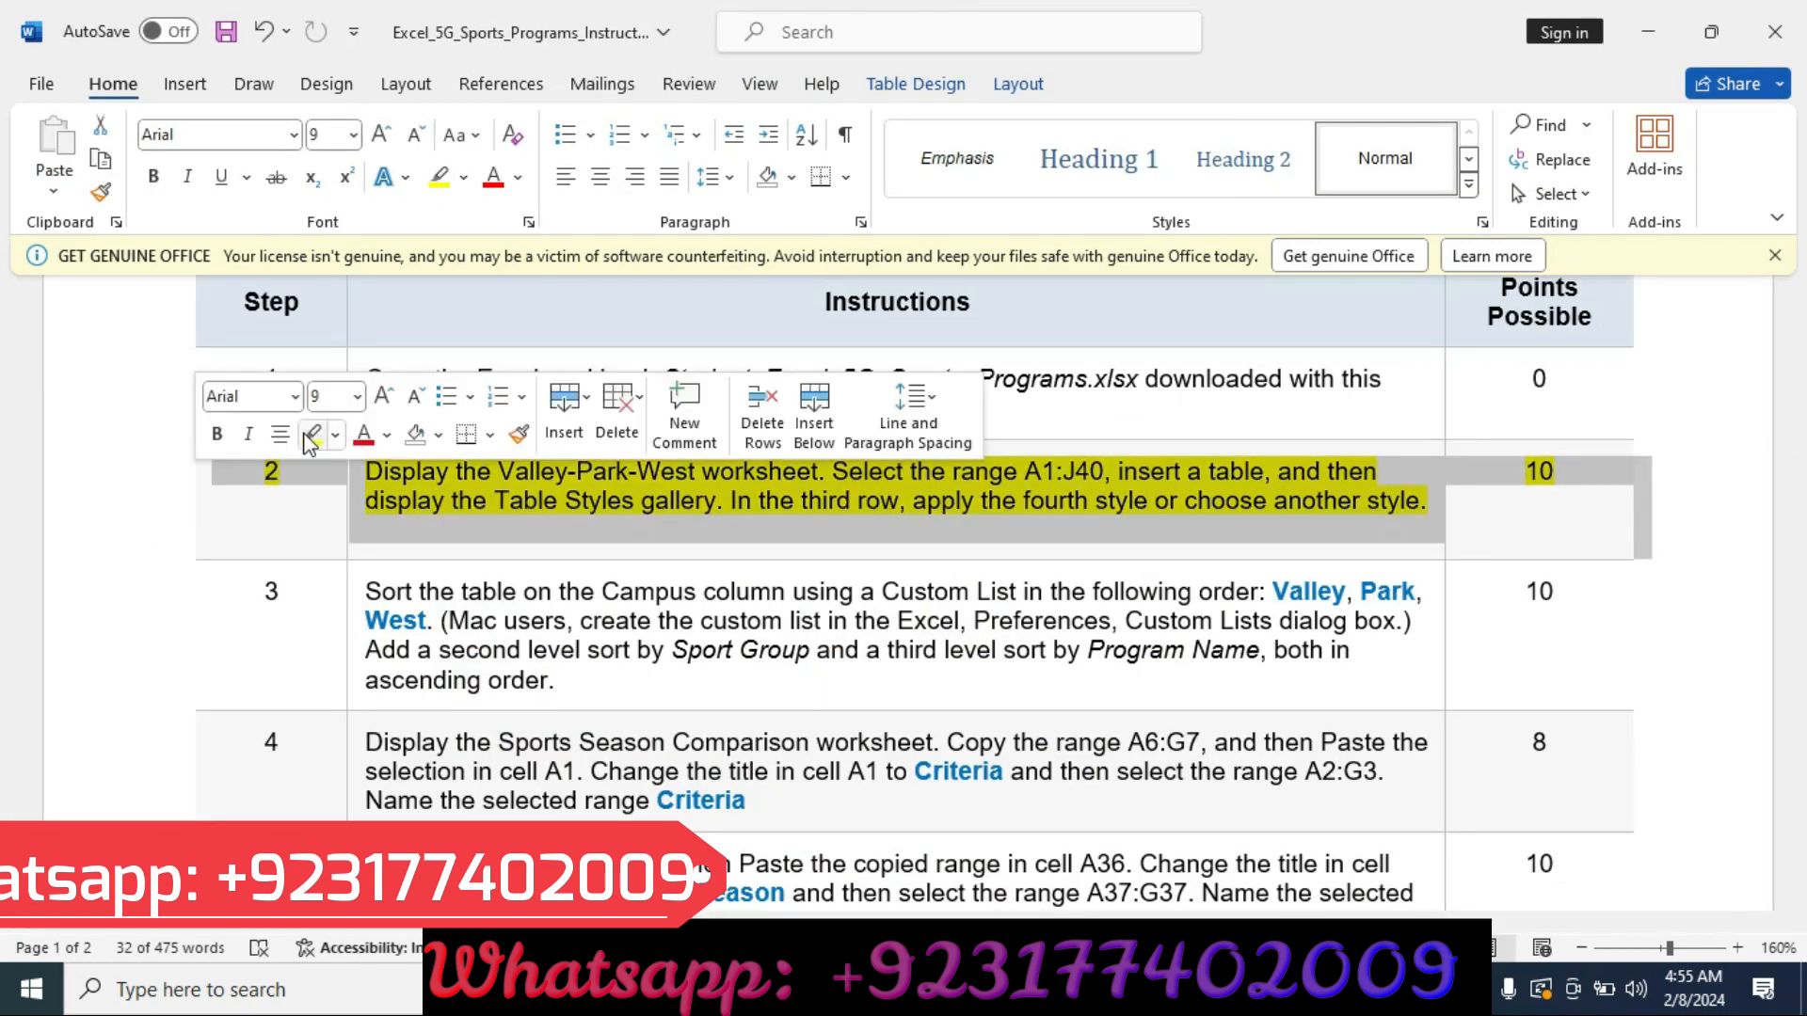
{"action": "left_click", "coordinate": [312, 434]}
{"action": "left_click", "coordinate": [70, 629]}
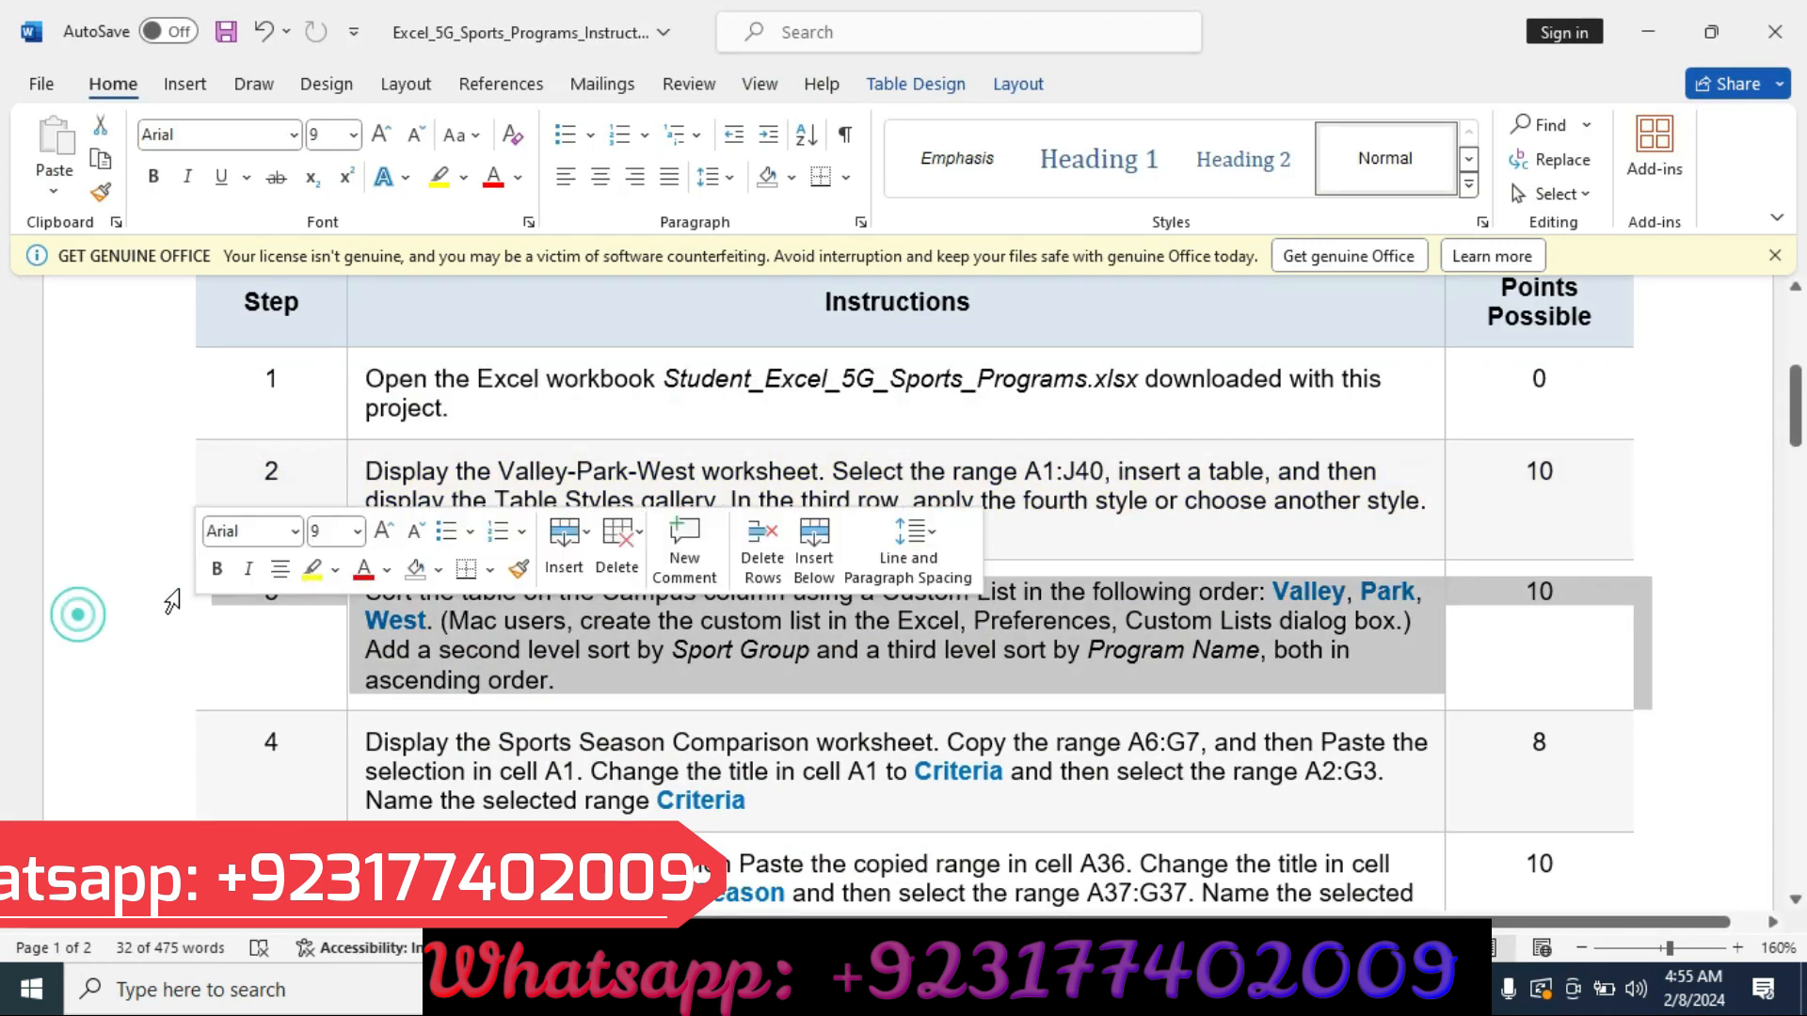
{"action": "left_click", "coordinate": [311, 569]}
{"action": "scroll", "coordinate": [969, 541], "scroll_direction": "down", "scroll_amount": 3}
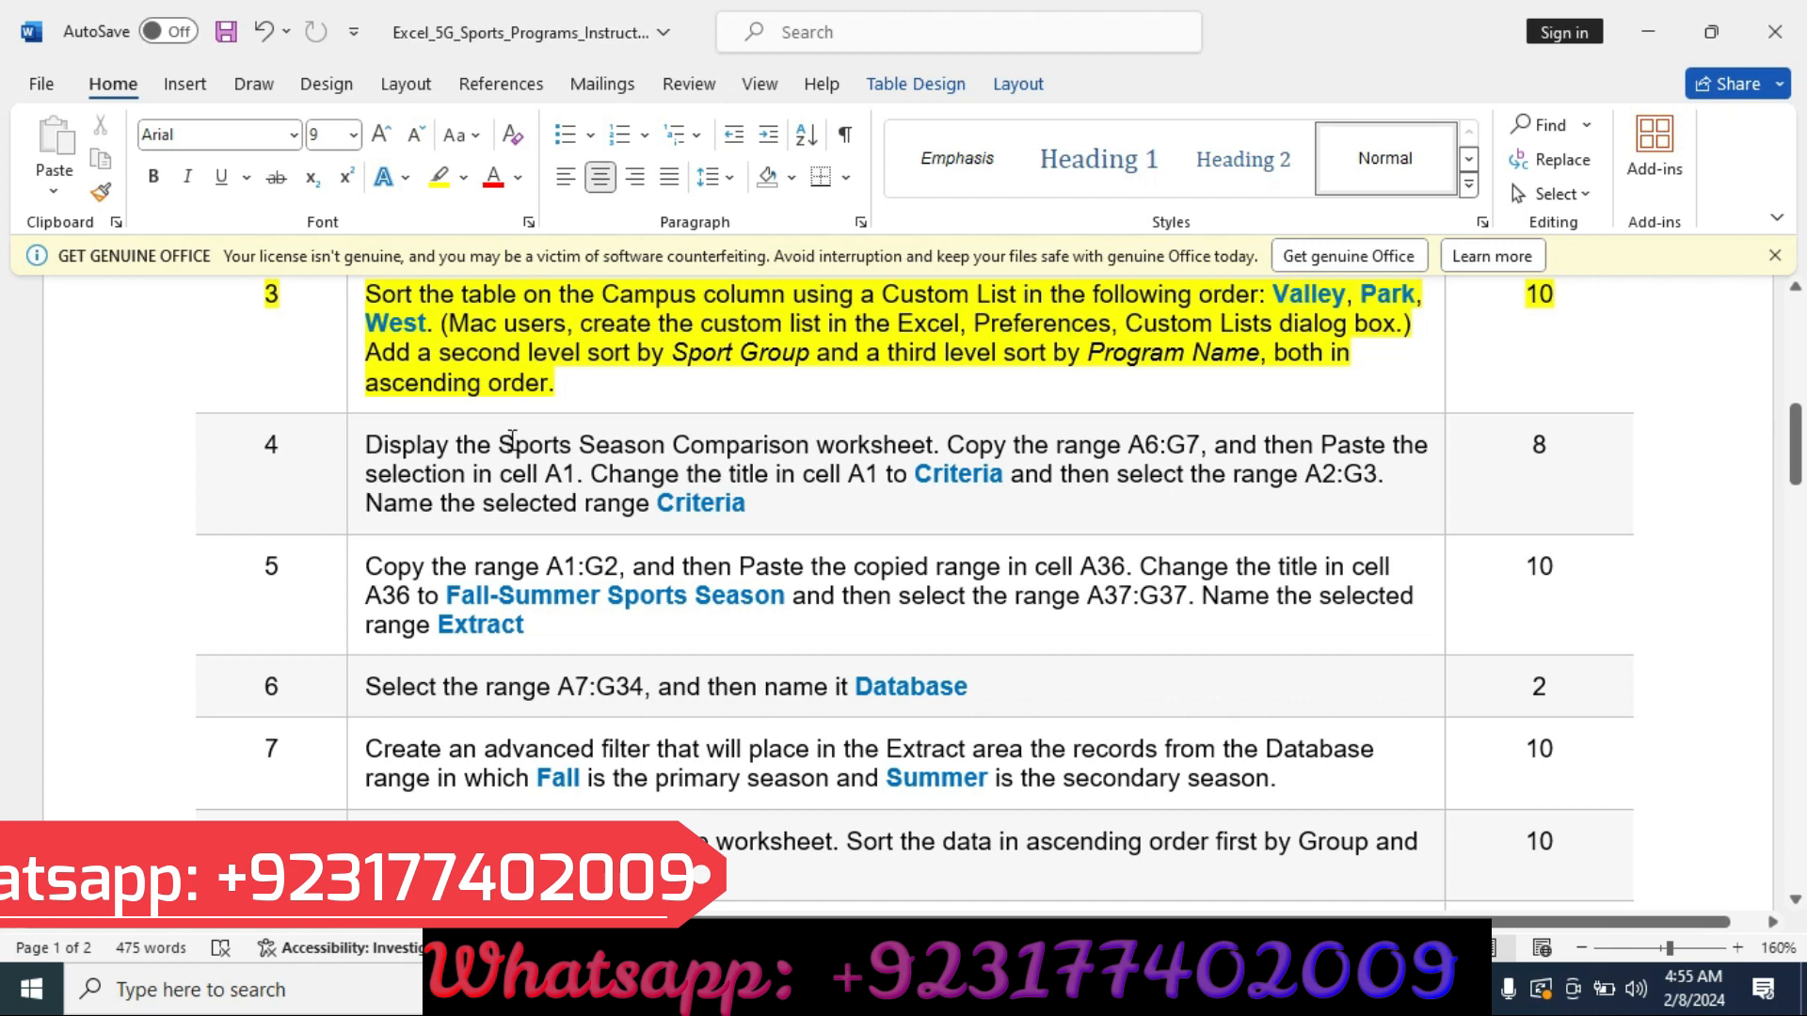
{"action": "mouse_move", "coordinate": [997, 990]}
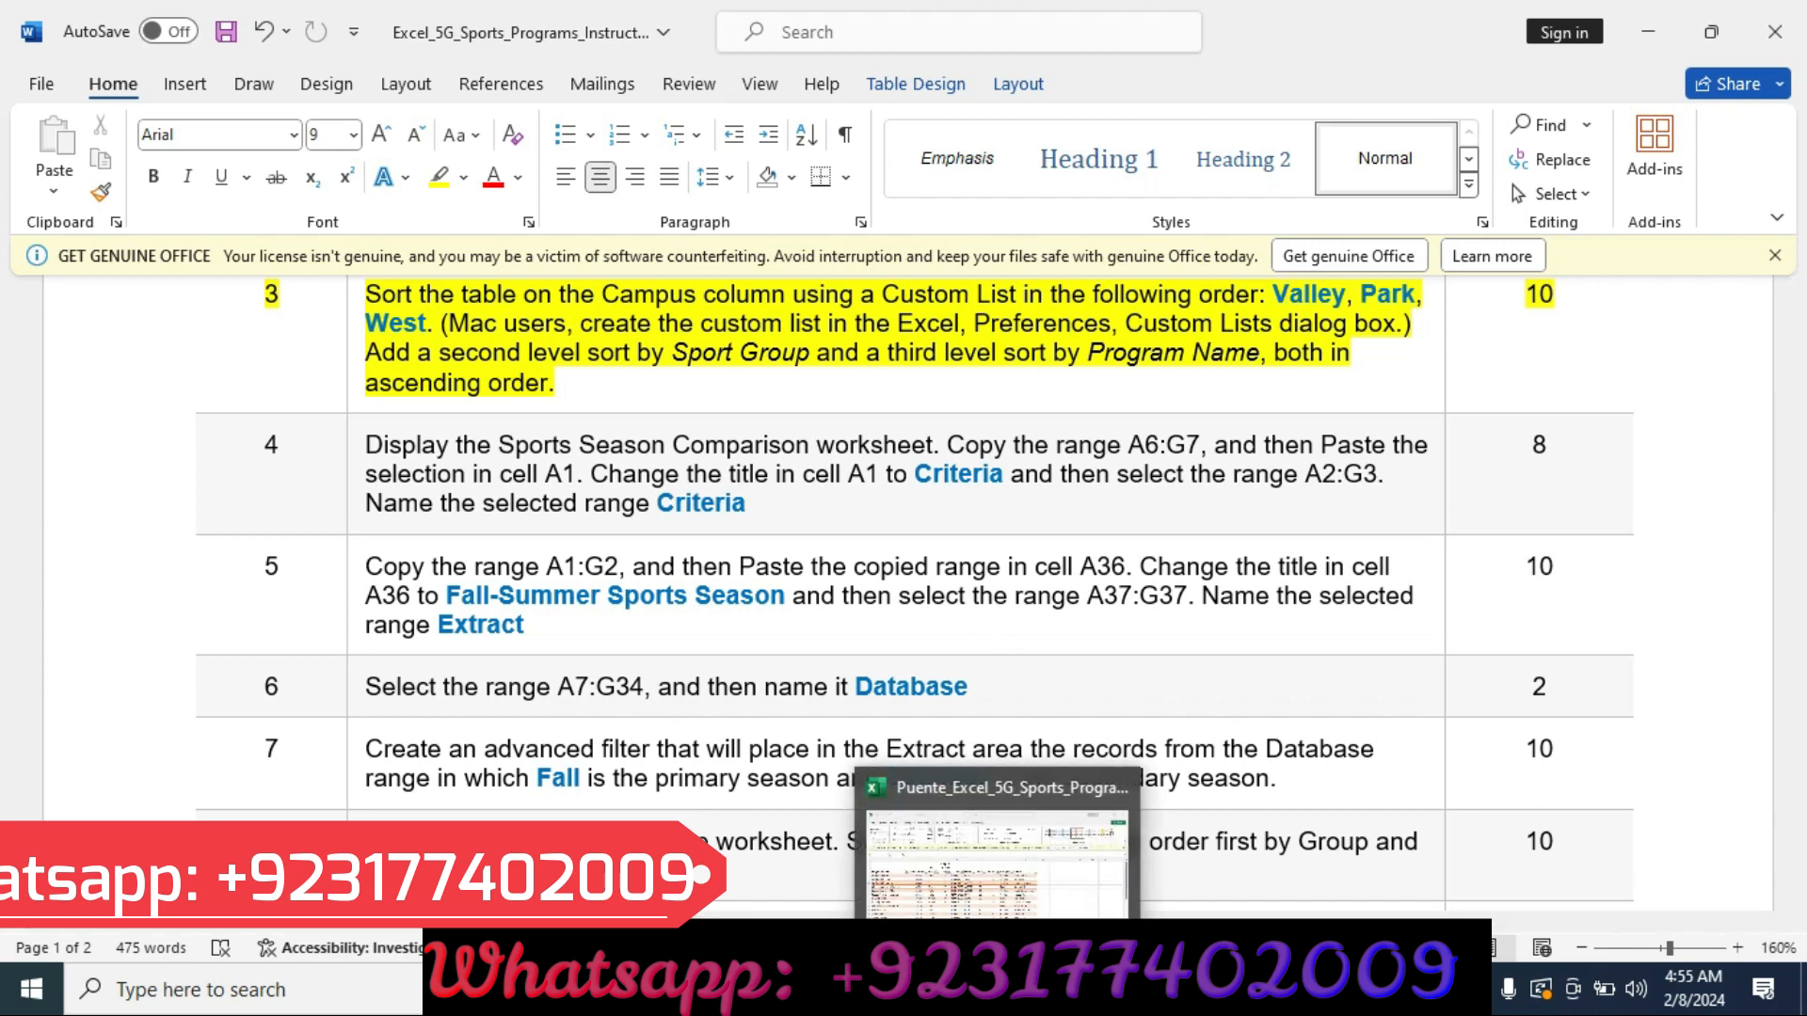
{"action": "left_click", "coordinate": [998, 852]}
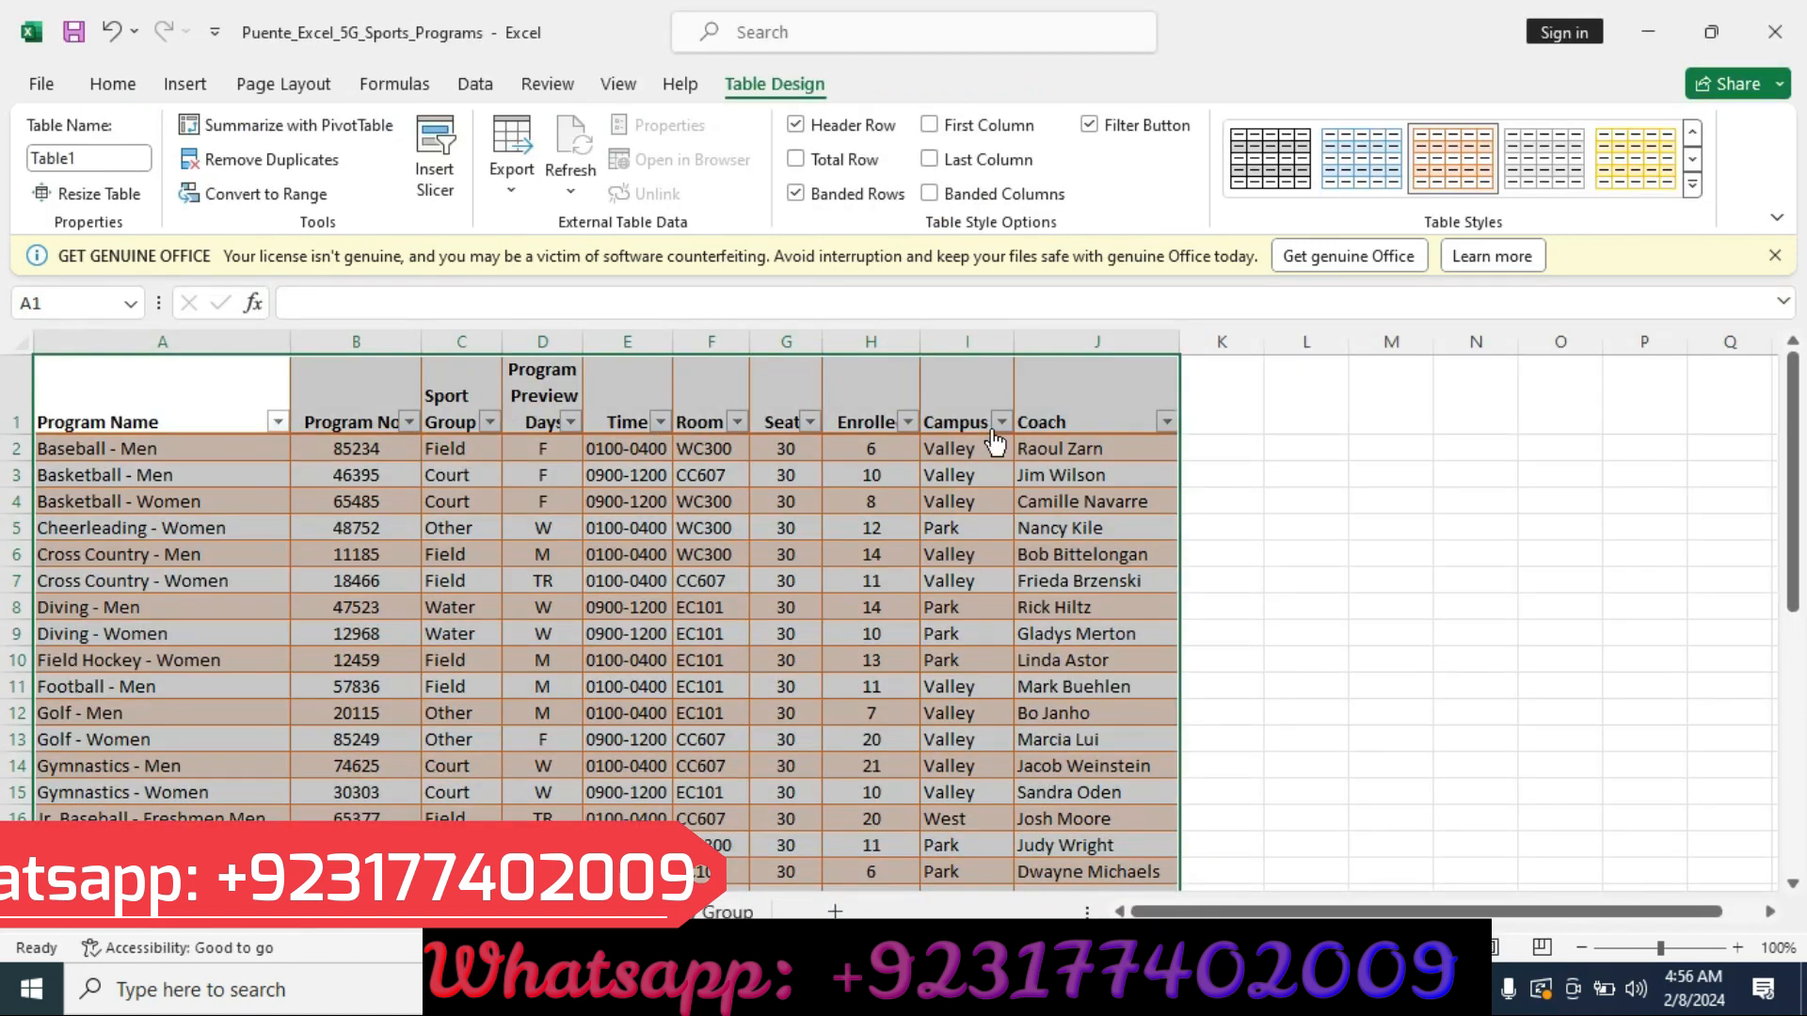
{"action": "left_click", "coordinate": [1000, 420]}
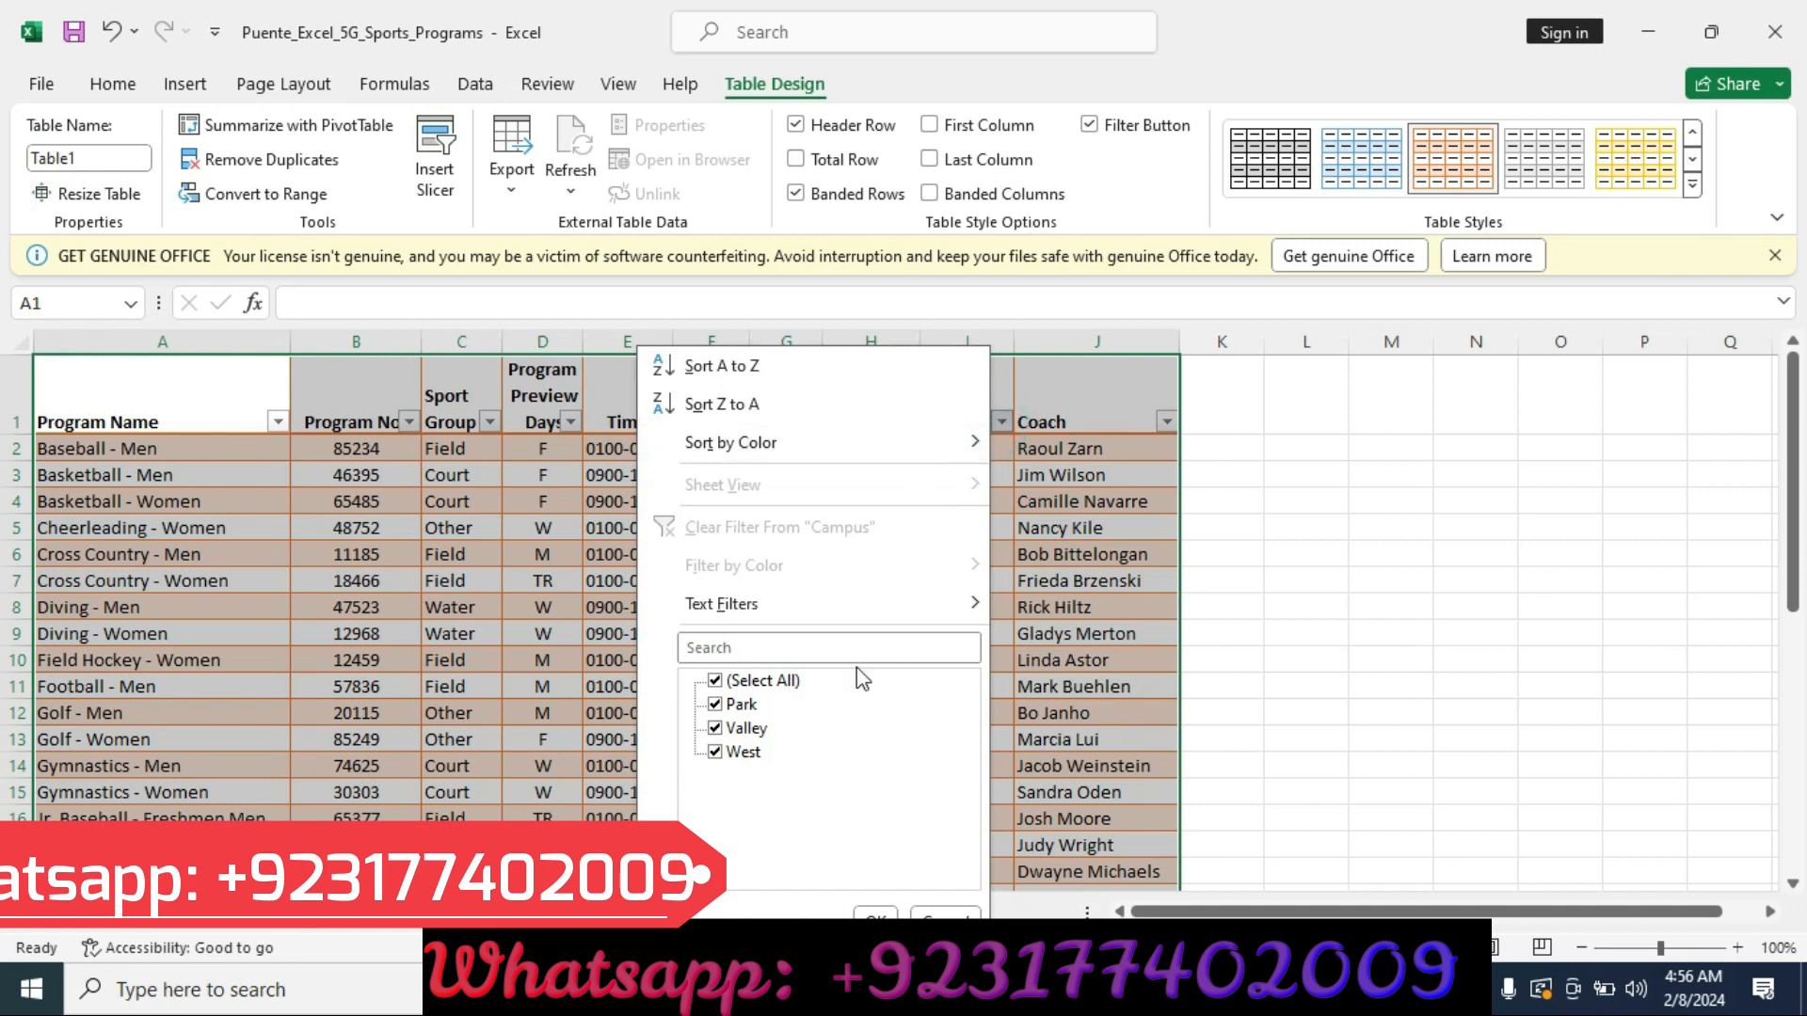
{"action": "mouse_move", "coordinate": [858, 616]}
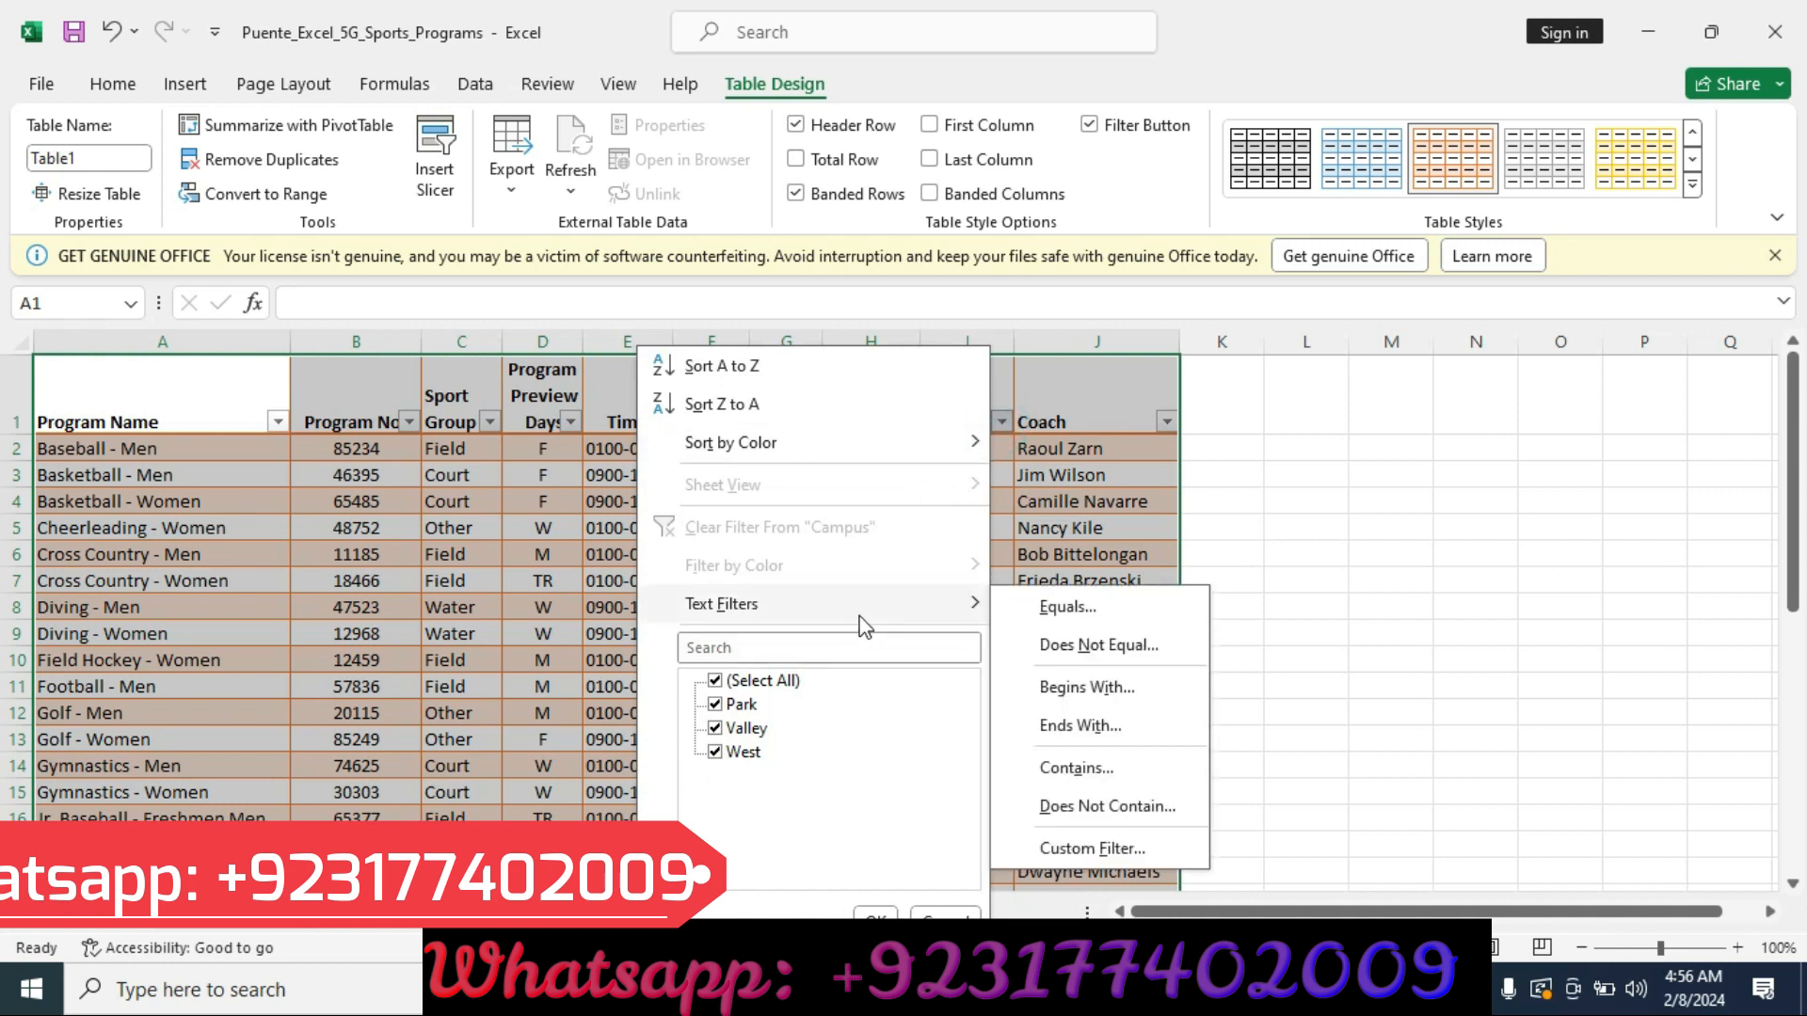
{"action": "left_click", "coordinate": [1097, 850]}
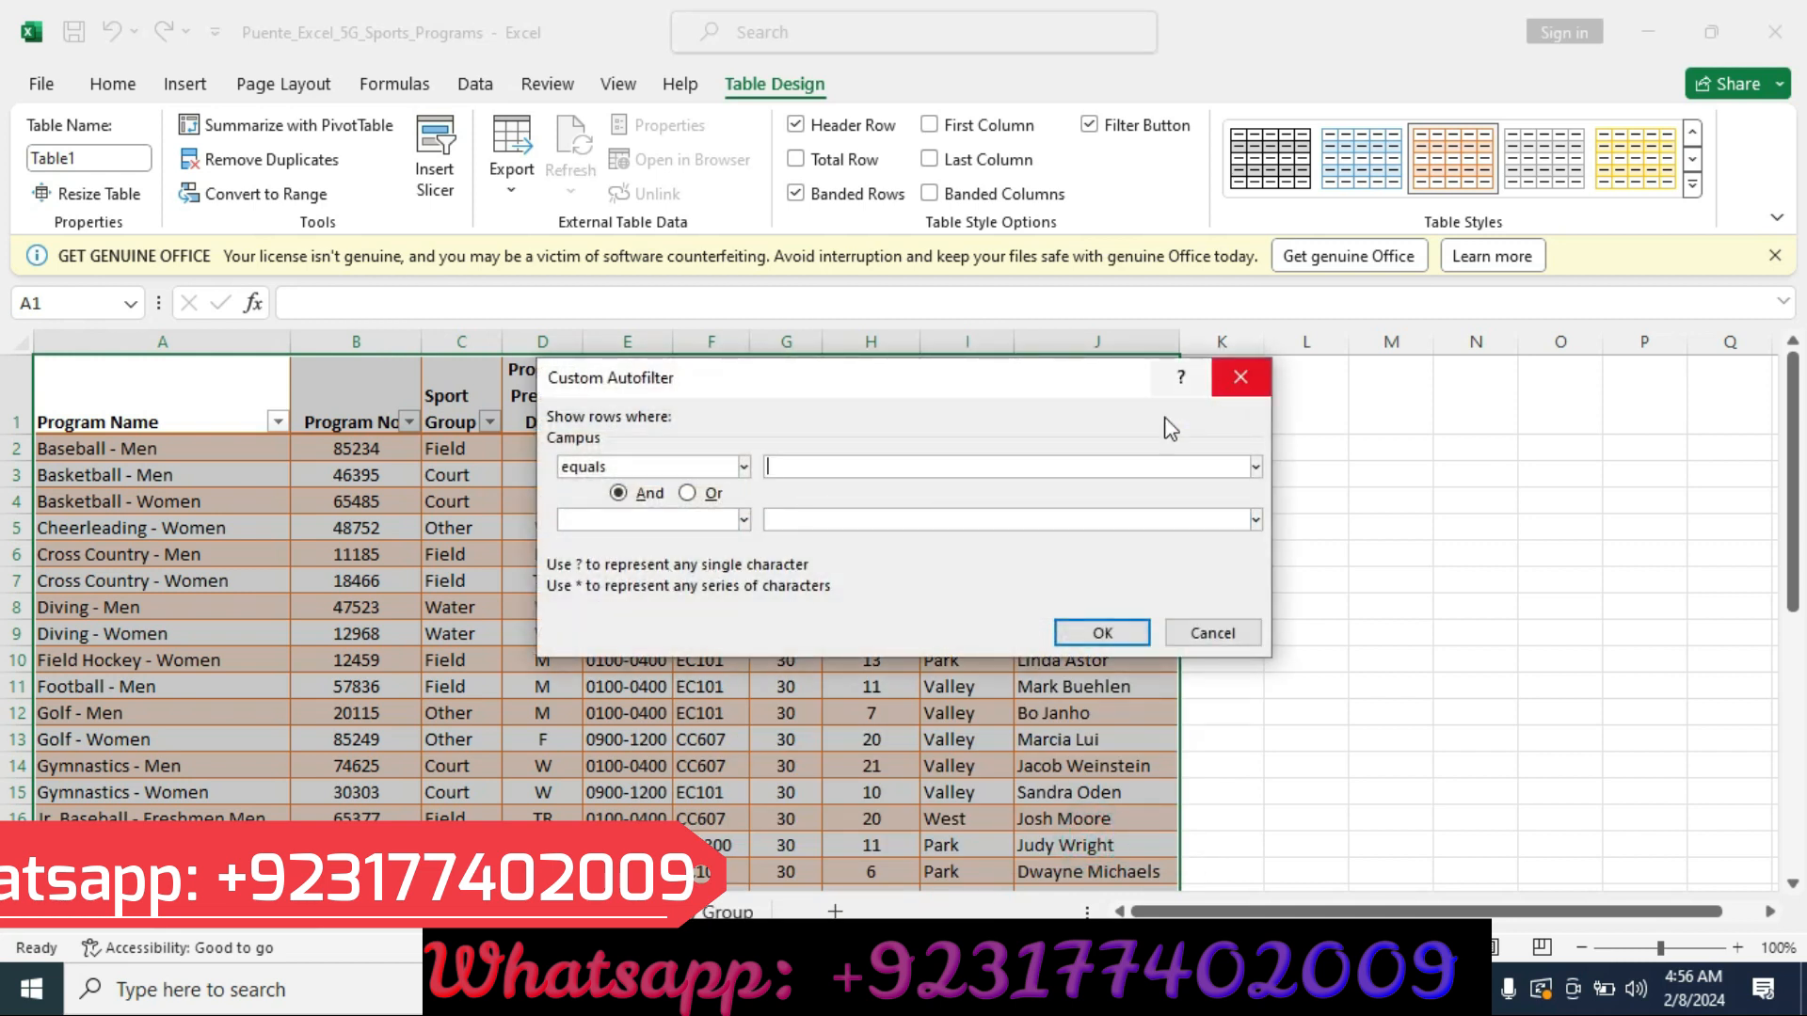
{"action": "left_click", "coordinate": [1240, 377]}
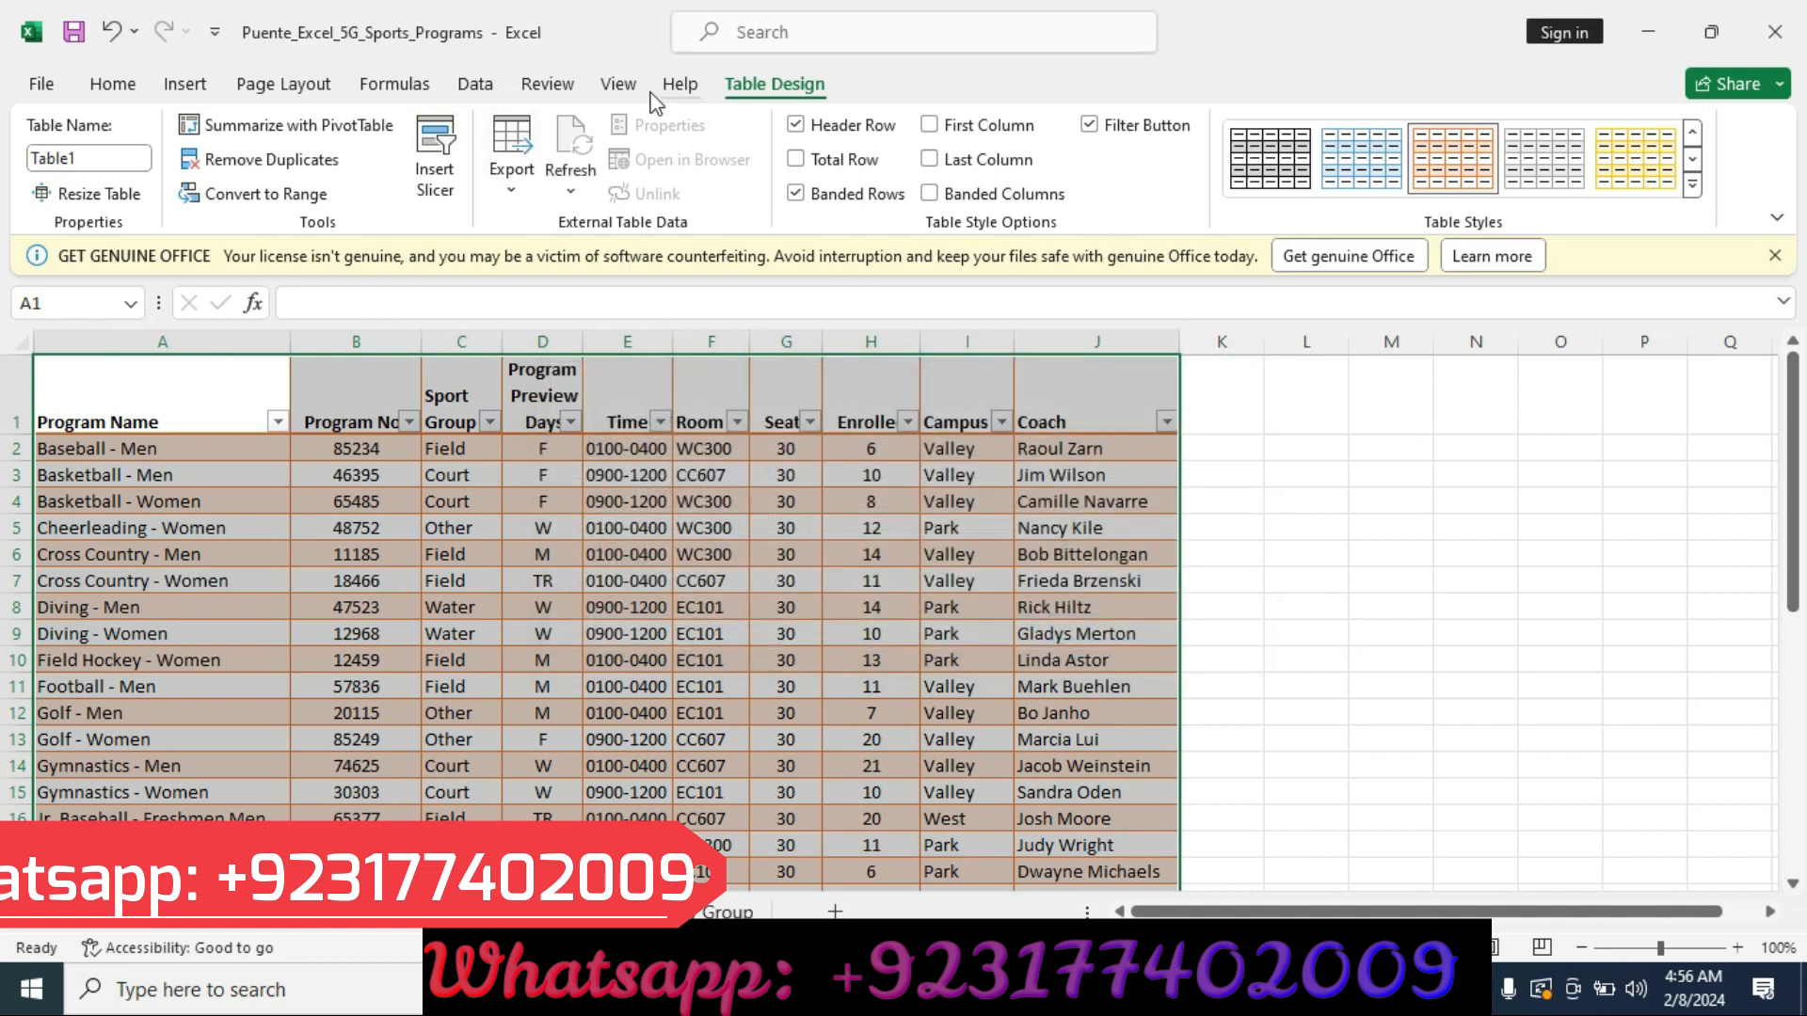
{"action": "left_click", "coordinate": [113, 87]}
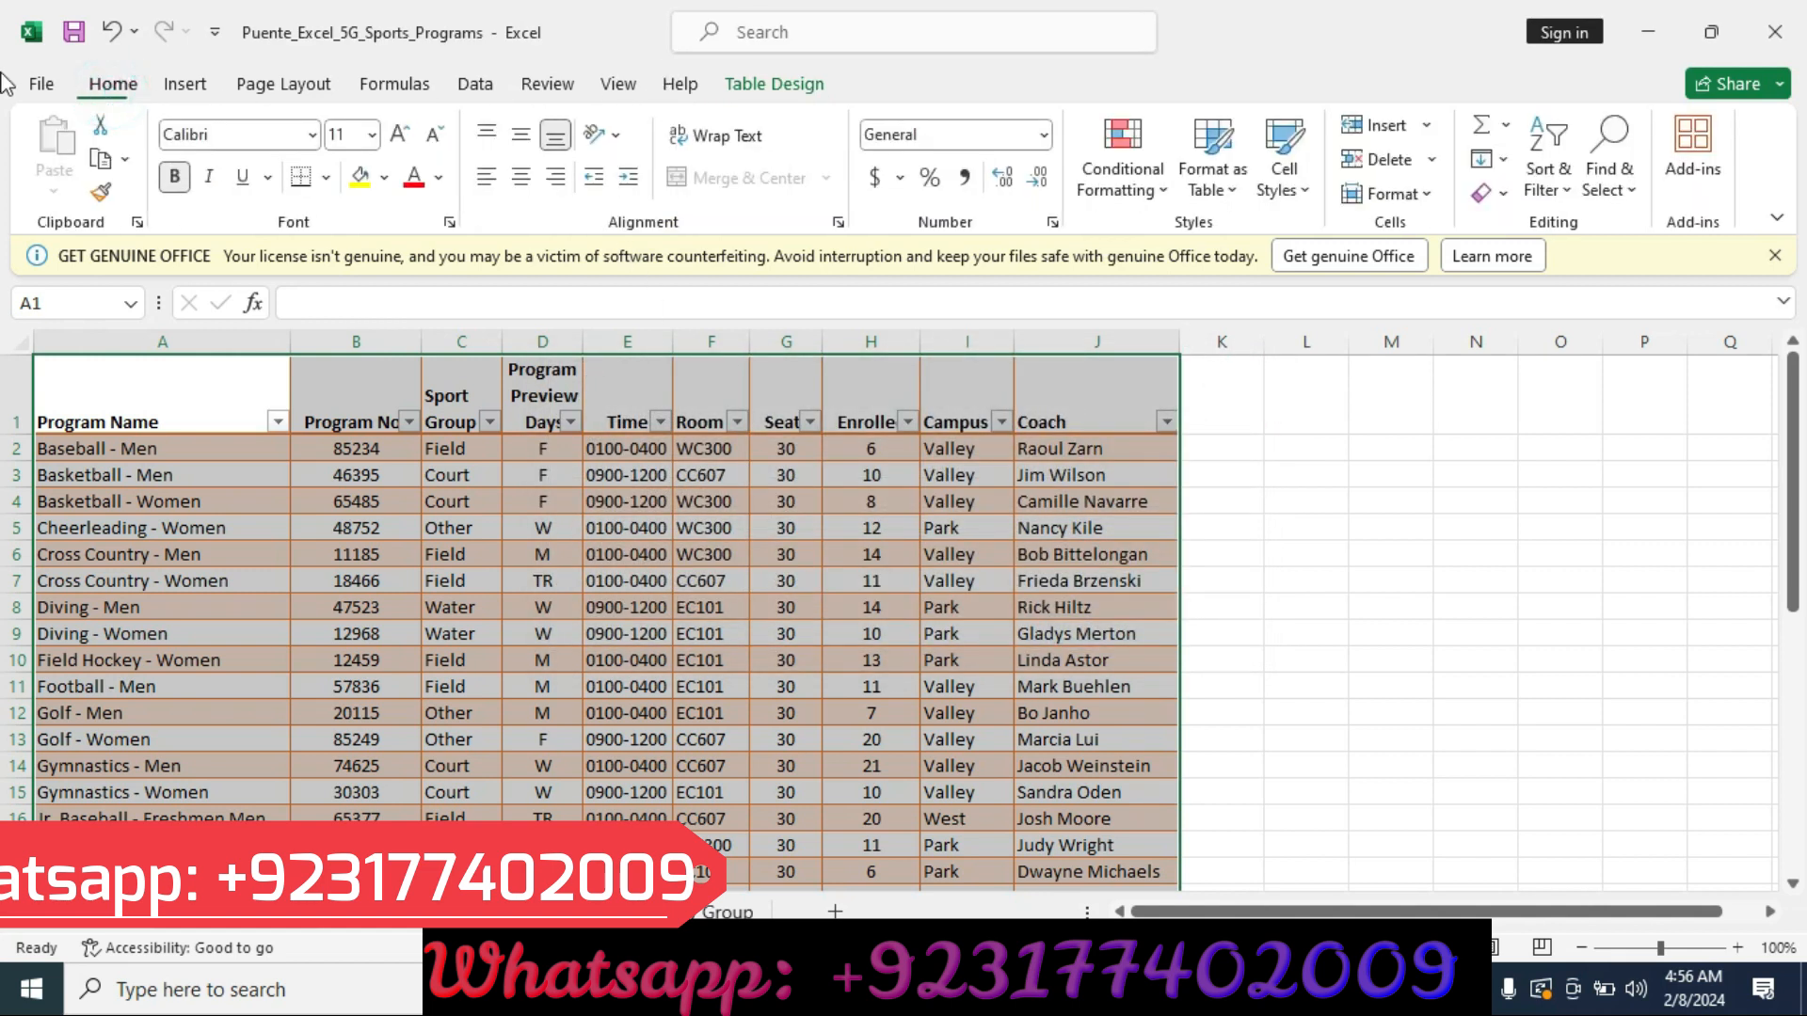
{"action": "left_click", "coordinate": [459, 92]}
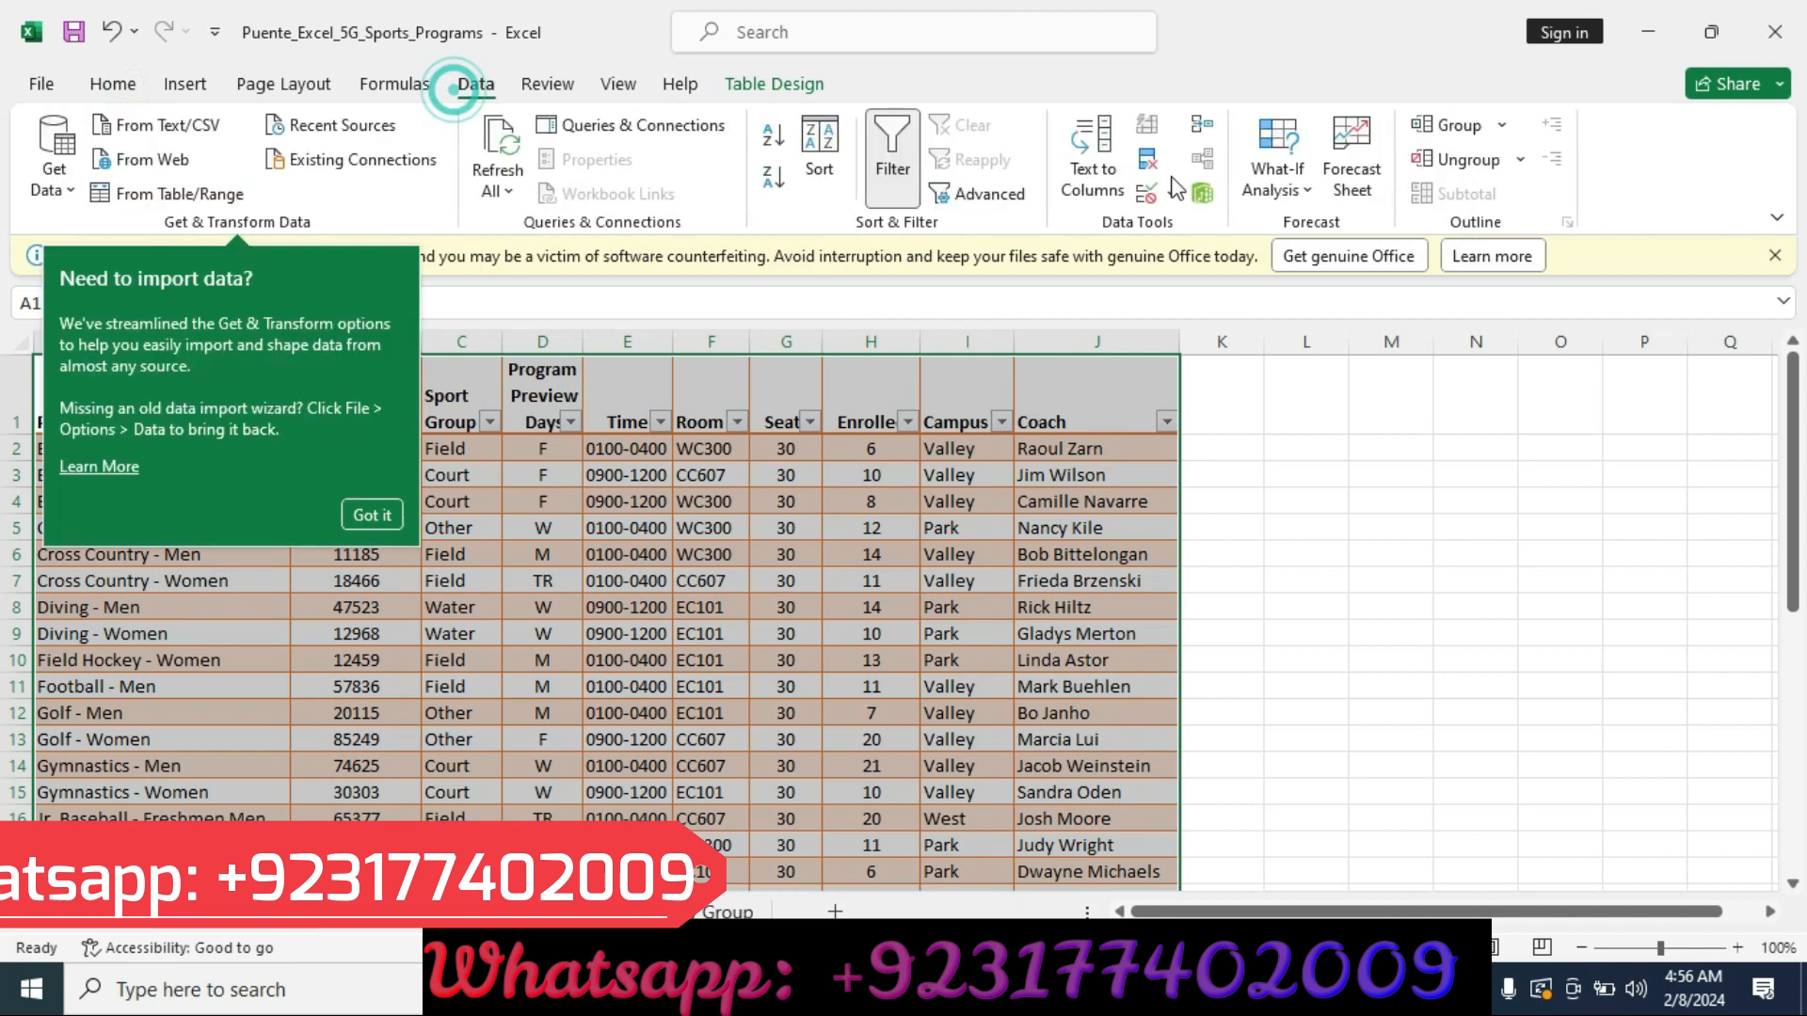
{"action": "left_click", "coordinate": [879, 174]}
{"action": "left_click", "coordinate": [890, 171]}
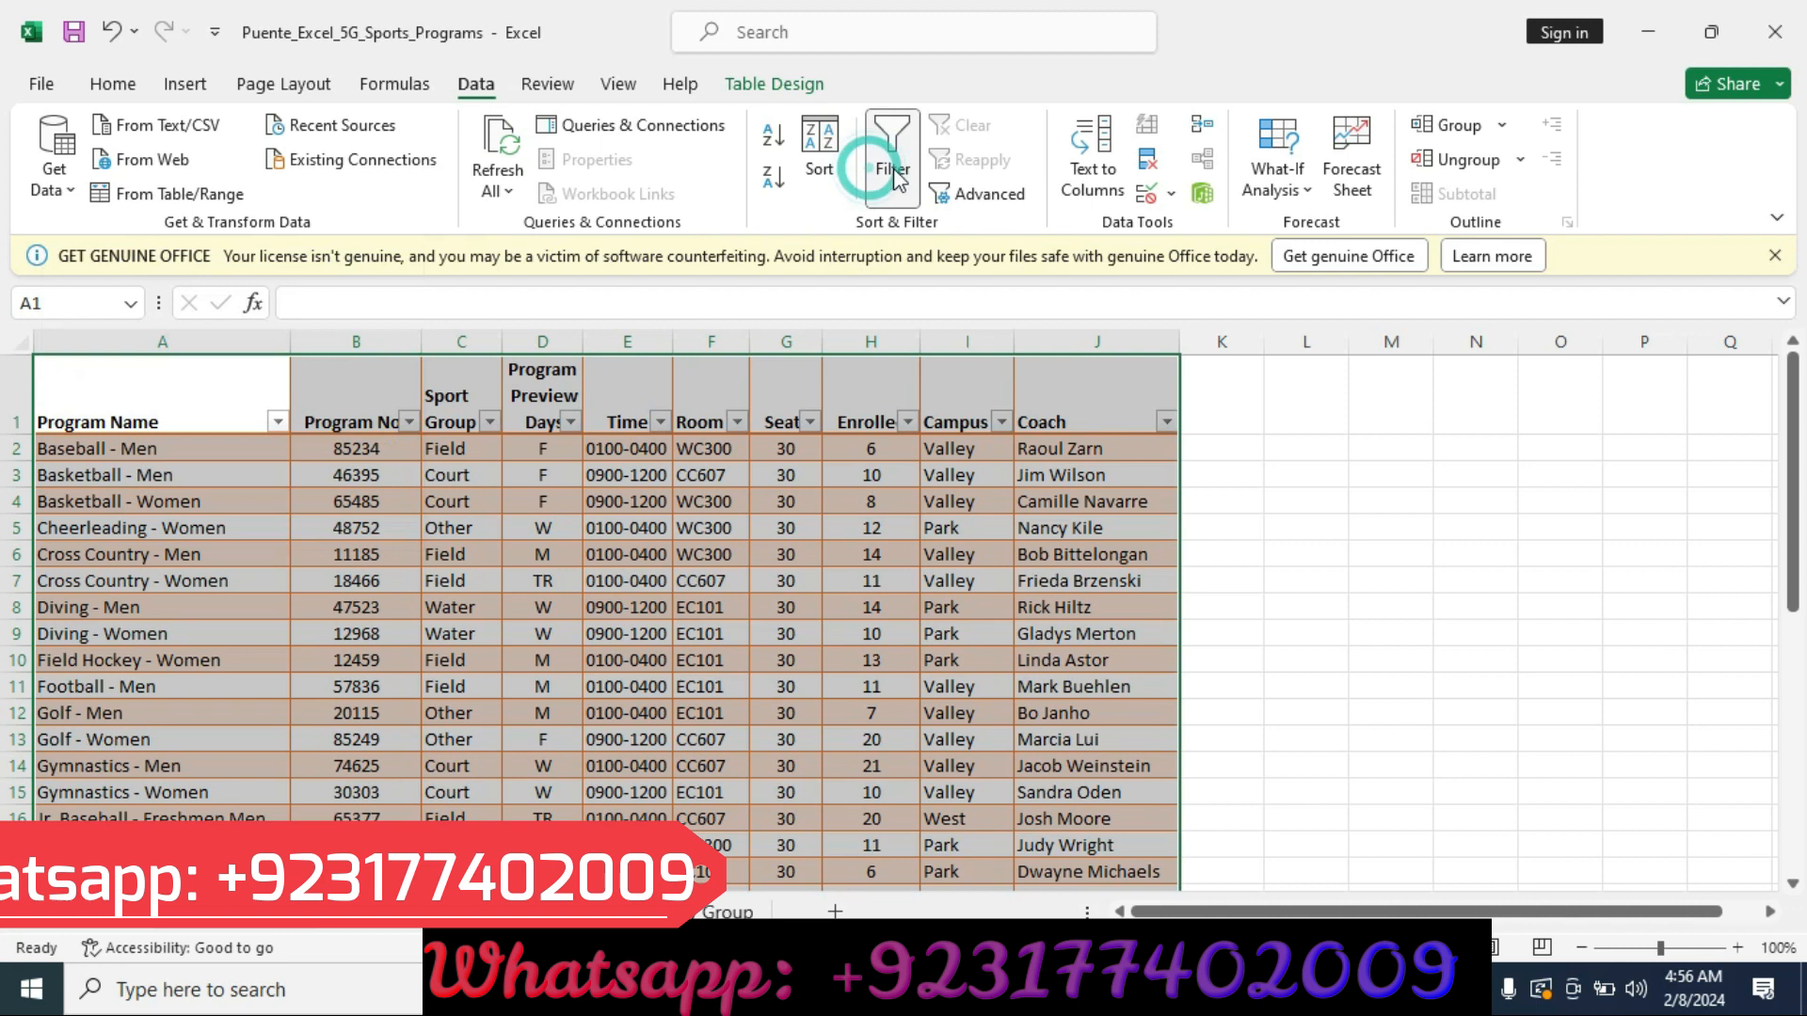
{"action": "right_click", "coordinate": [892, 168]}
{"action": "key", "text": "Escape"}
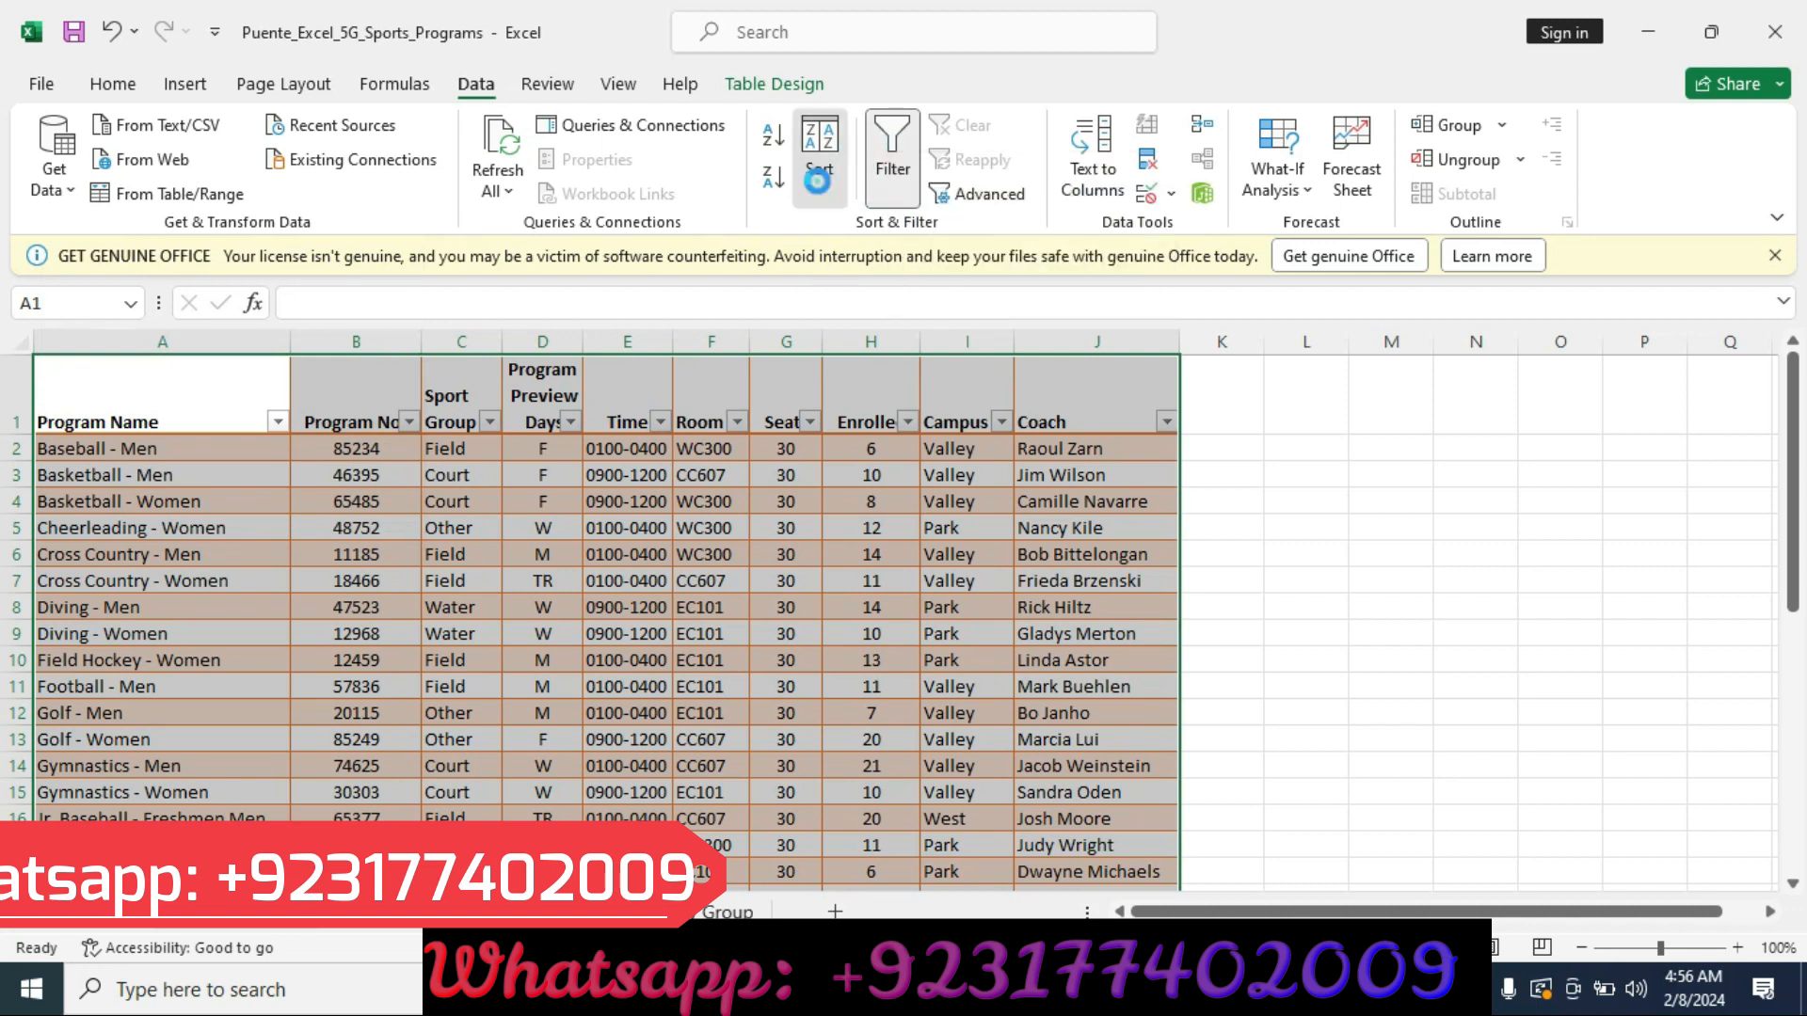
{"action": "left_click", "coordinate": [819, 160]}
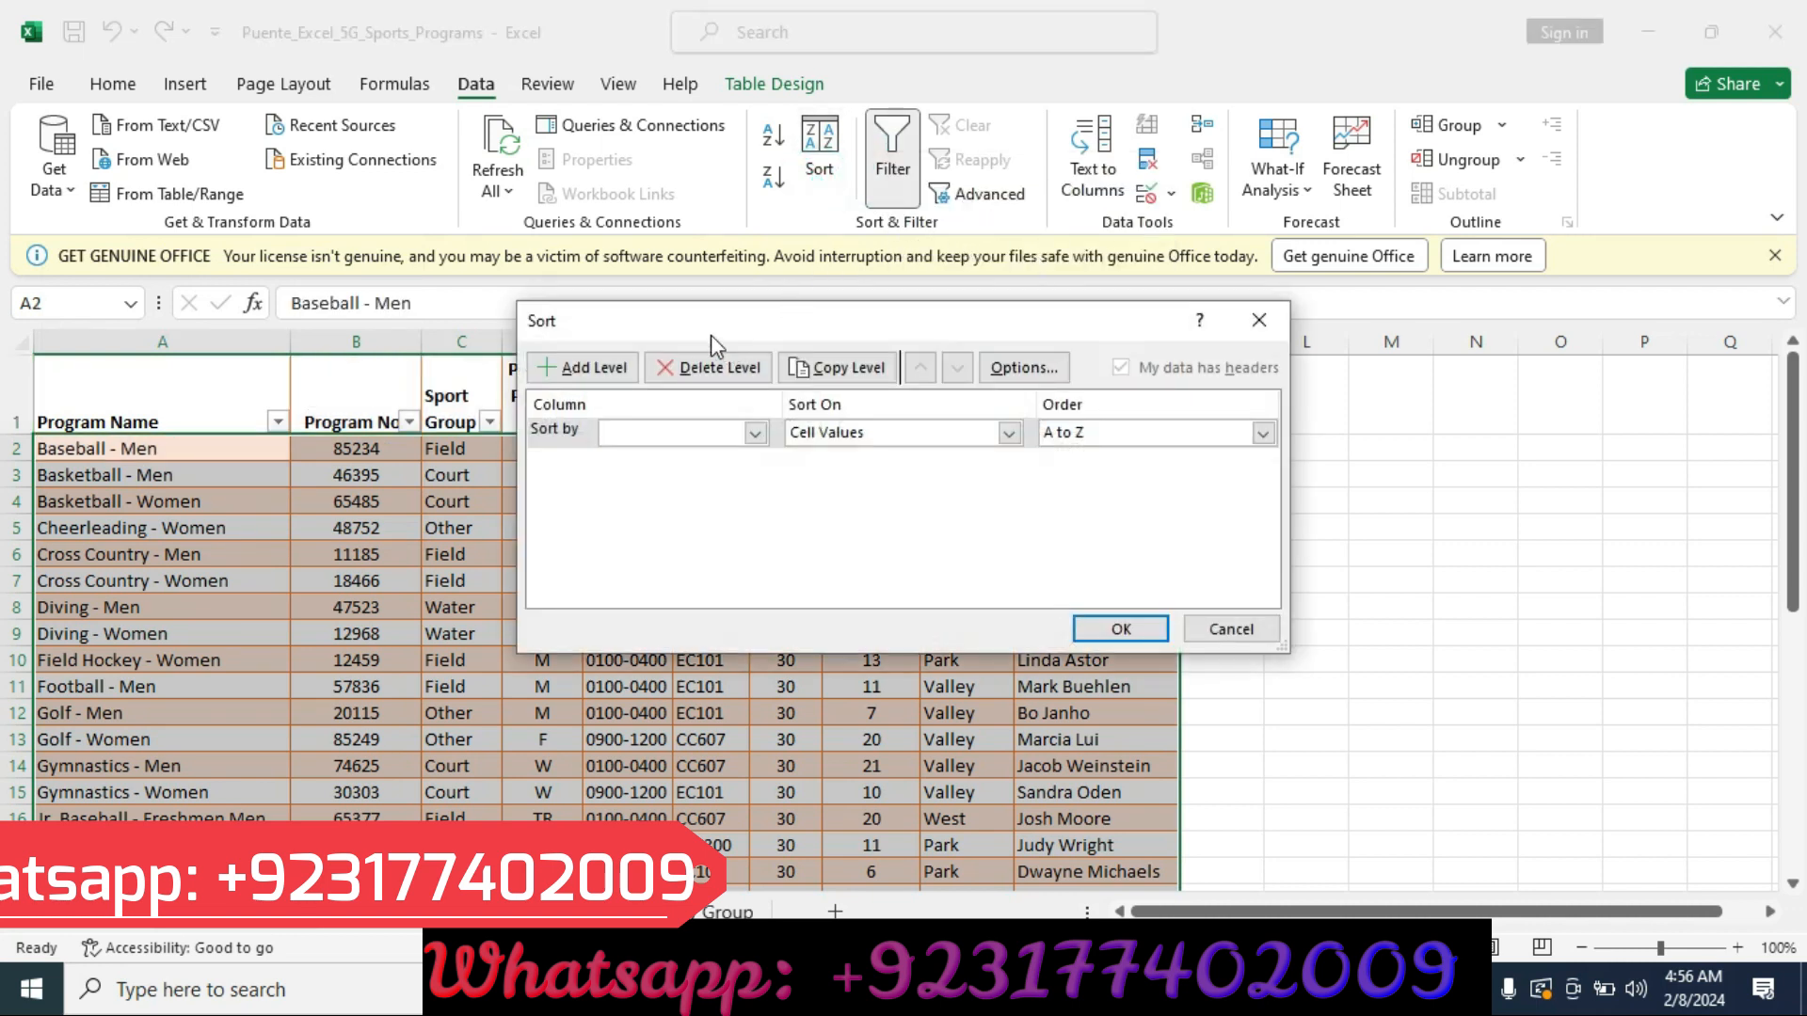
{"action": "key", "text": "Escape"}
{"action": "left_click", "coordinate": [983, 193]}
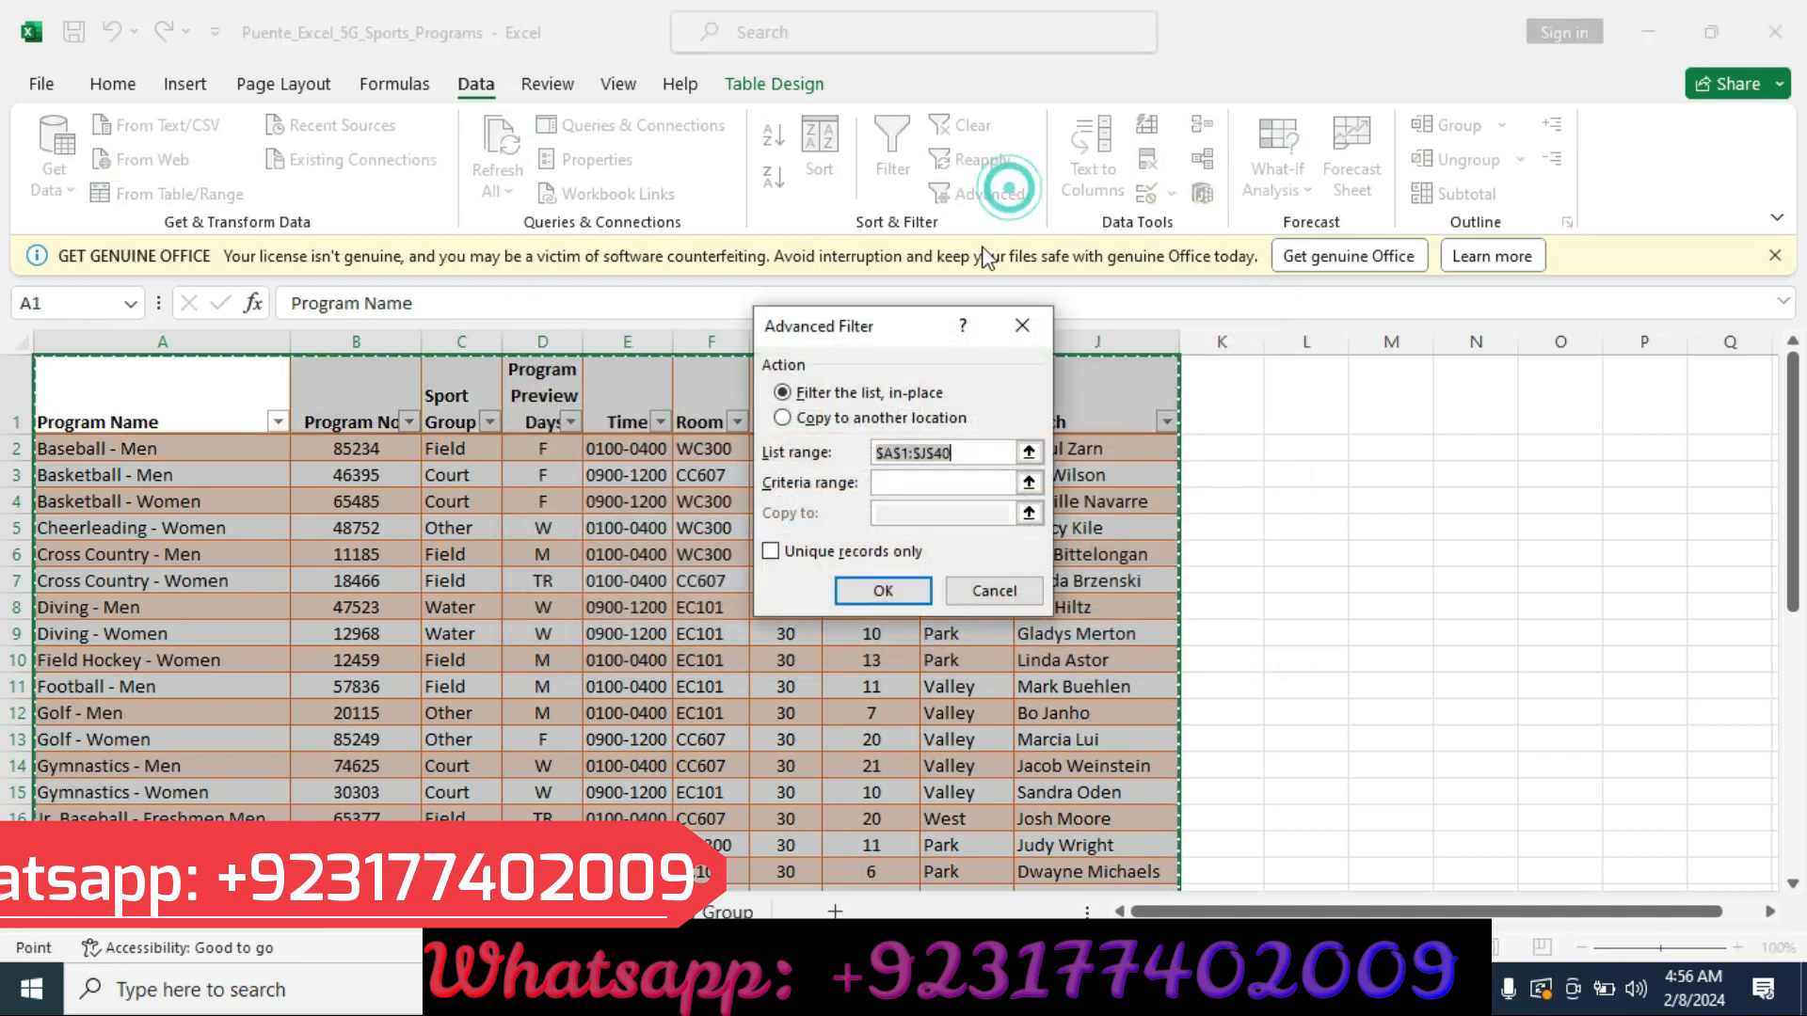
{"action": "left_click", "coordinate": [1024, 327]}
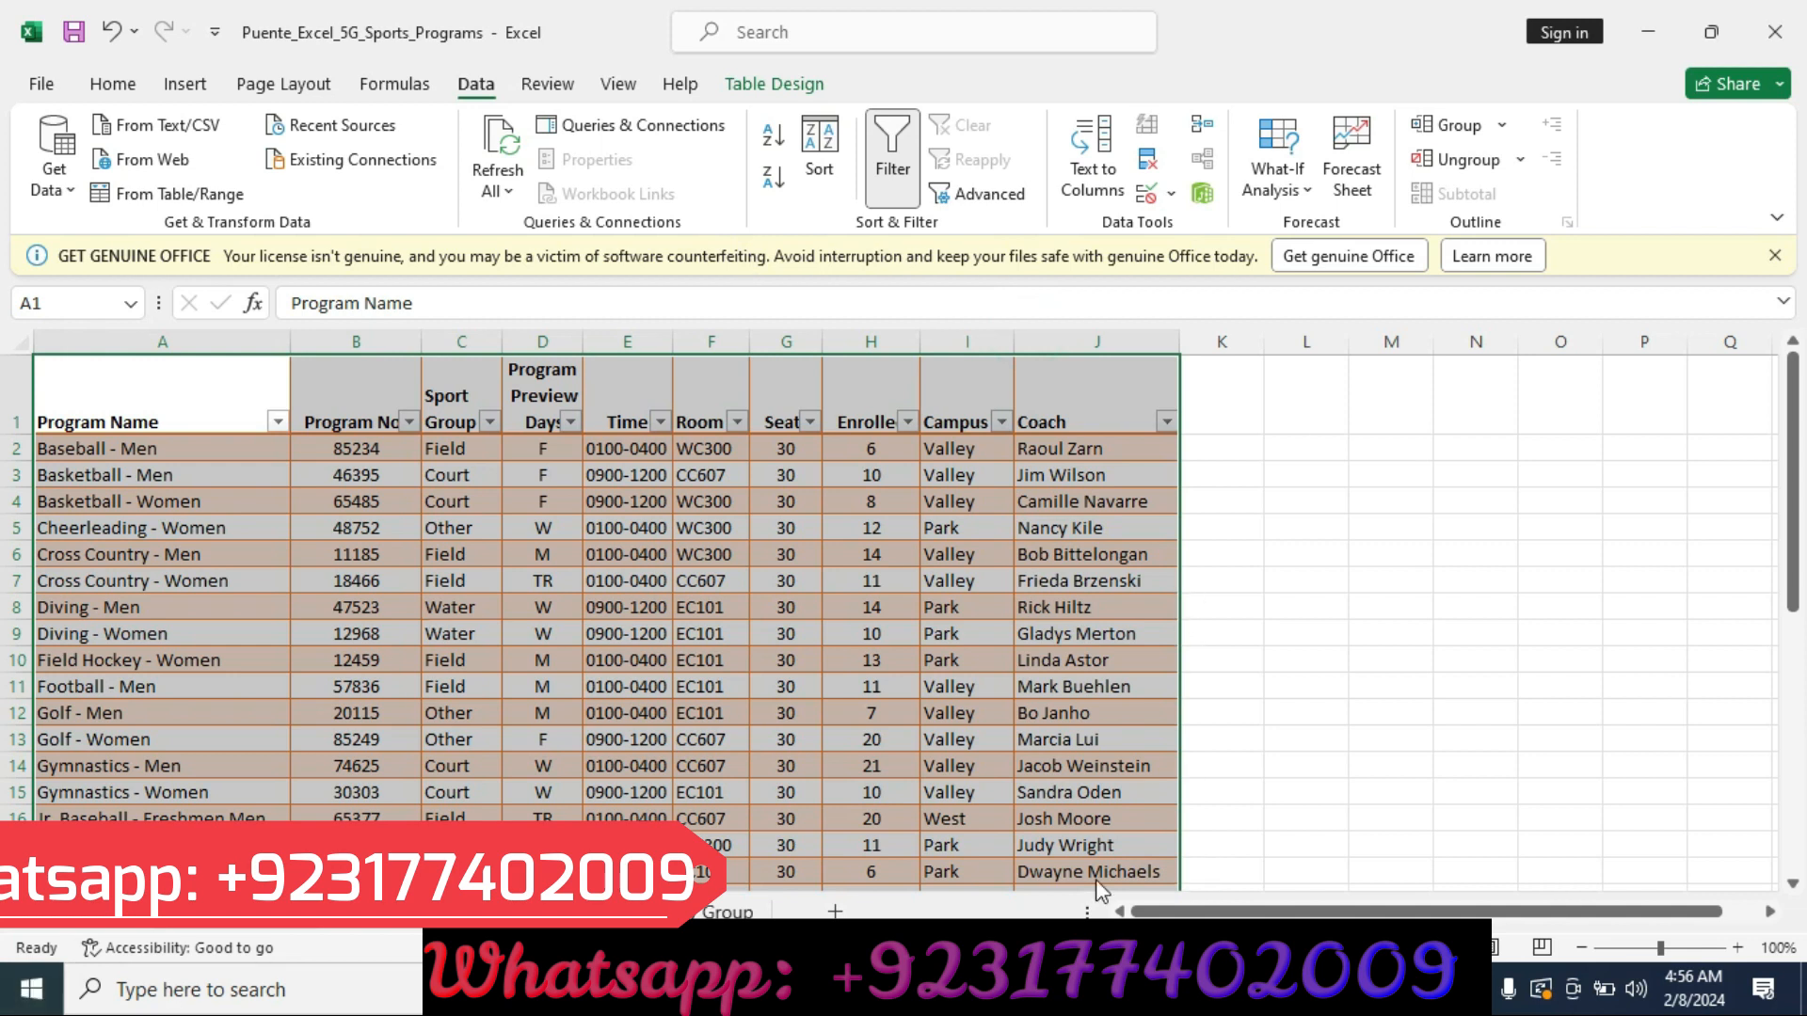
Start a custom sort of the table on the Campus column with a custom list order.
{"action": "left_click", "coordinate": [1035, 989]}
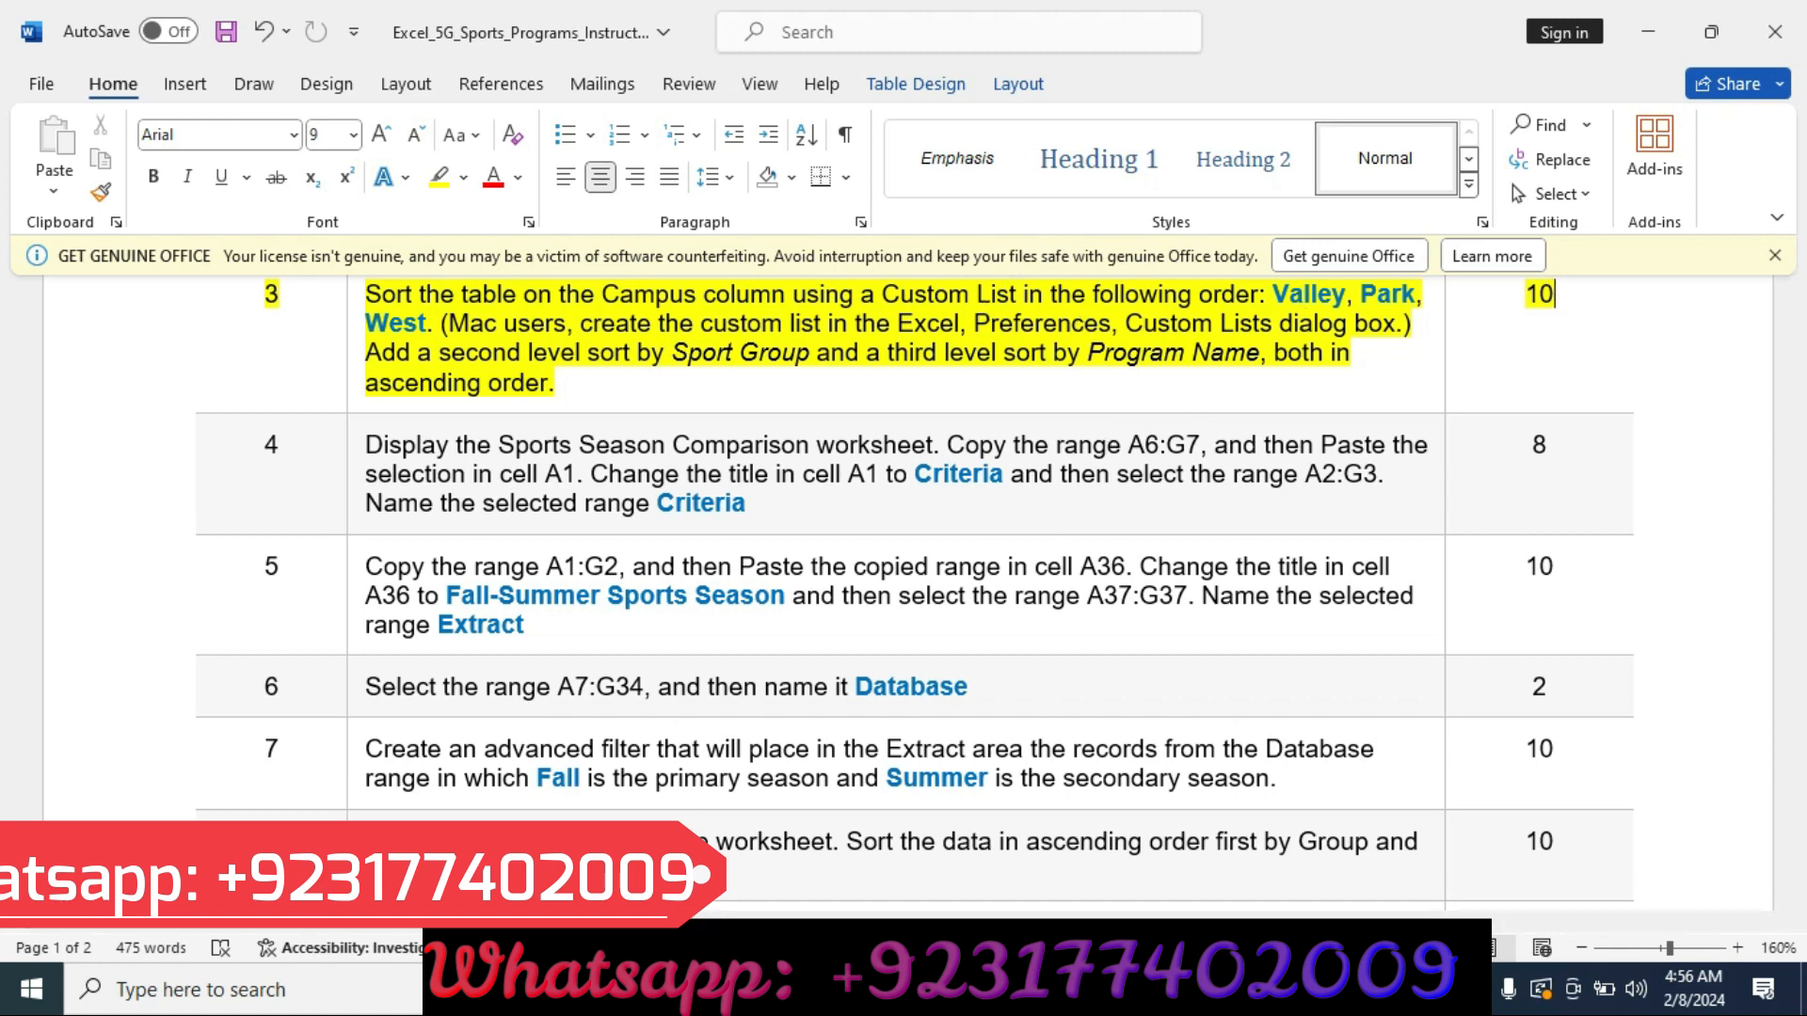
{"action": "left_click", "coordinate": [1000, 989]}
{"action": "left_click", "coordinate": [832, 158]}
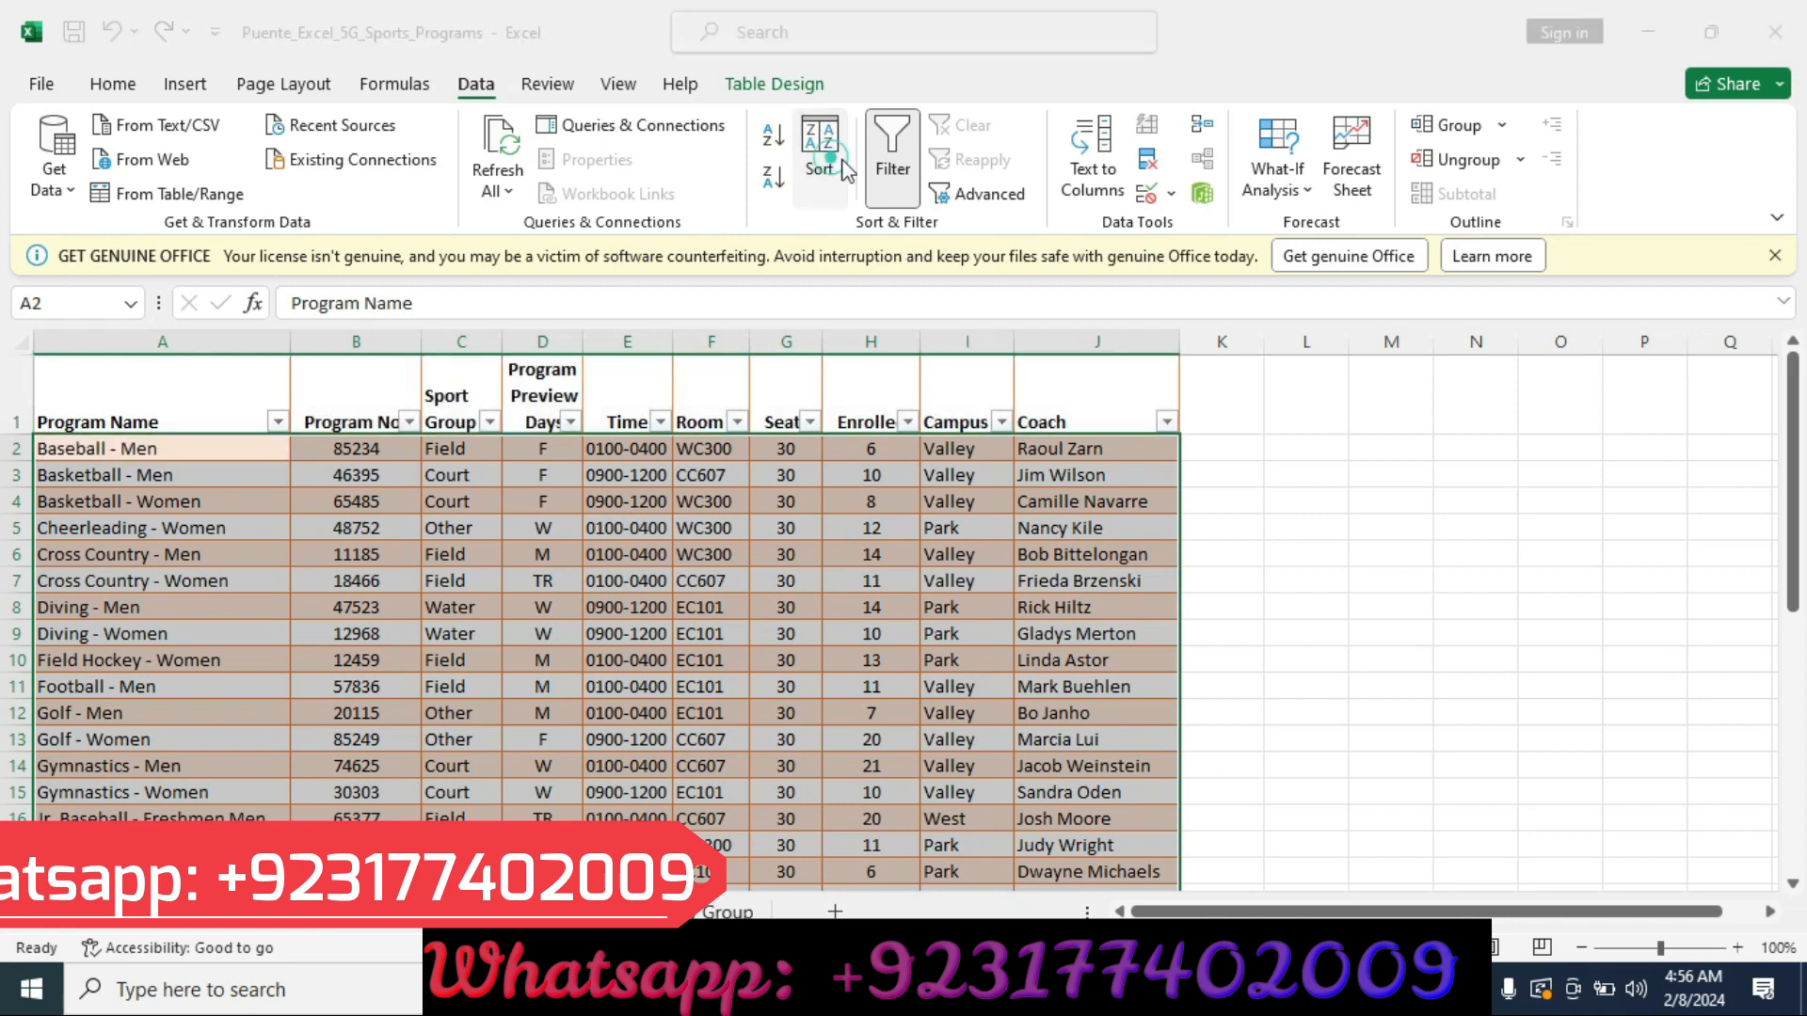
{"action": "left_click", "coordinate": [751, 435]}
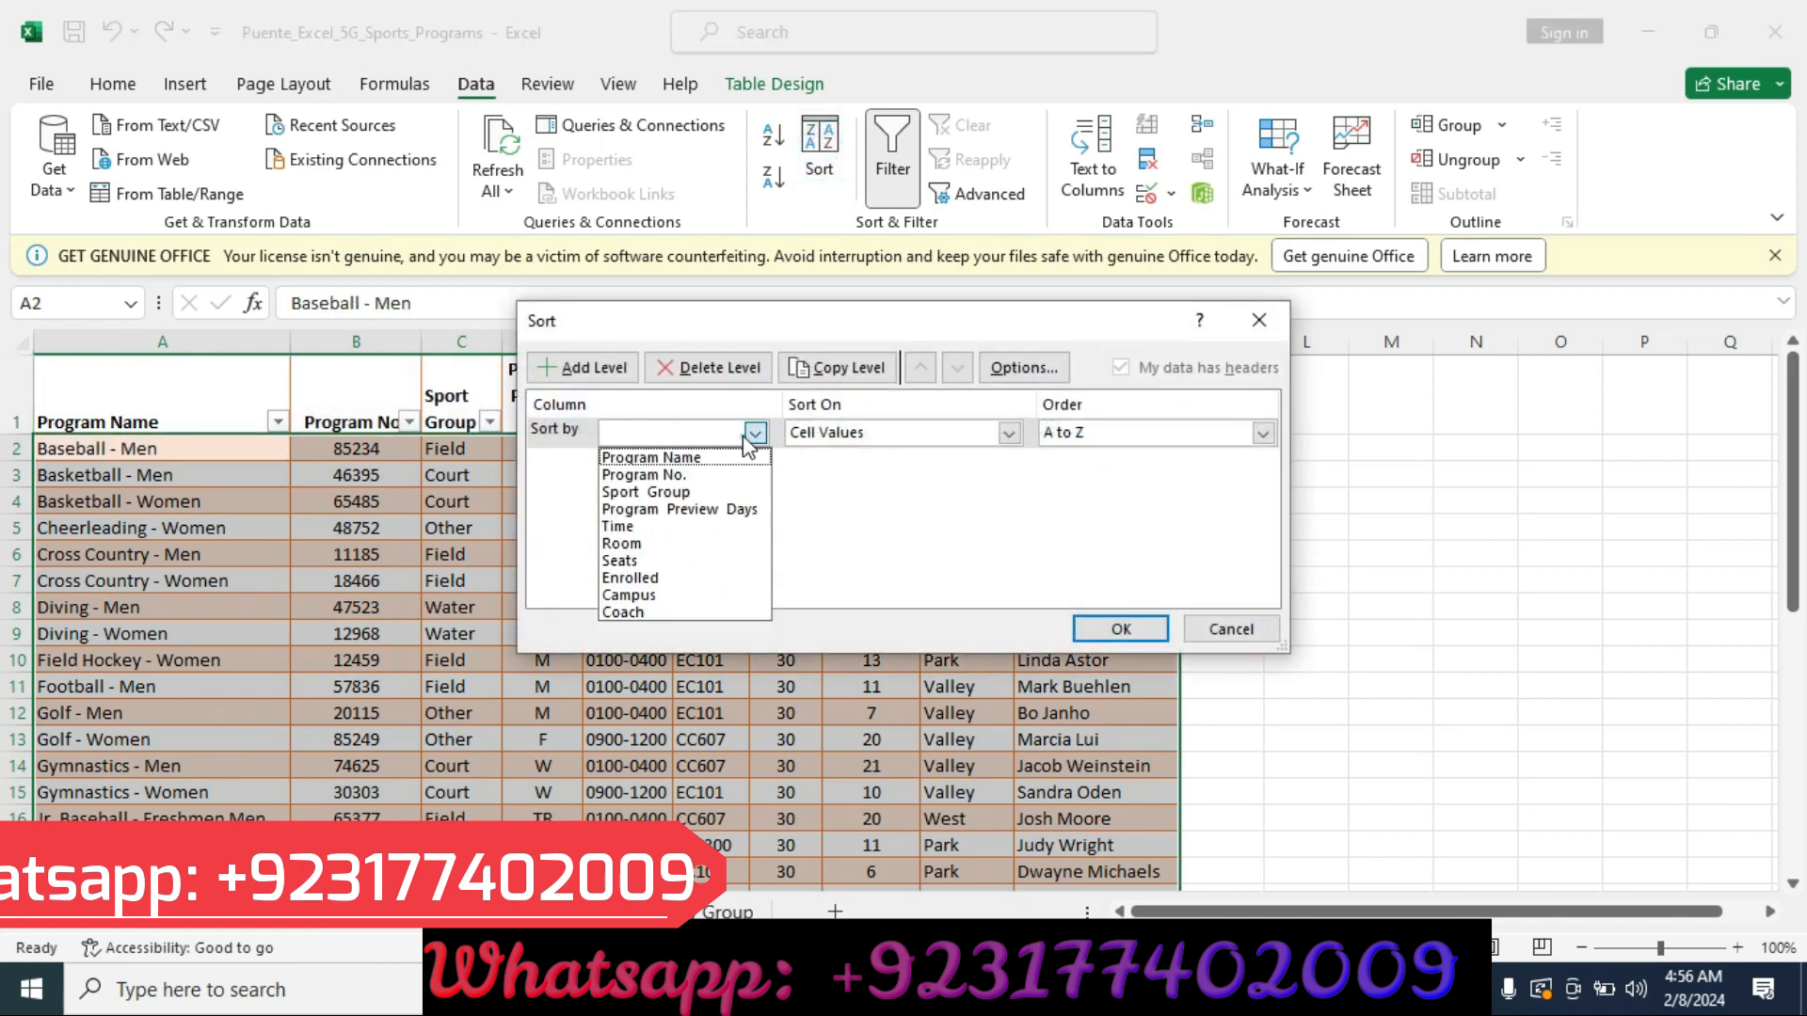
{"action": "left_click", "coordinate": [668, 602]}
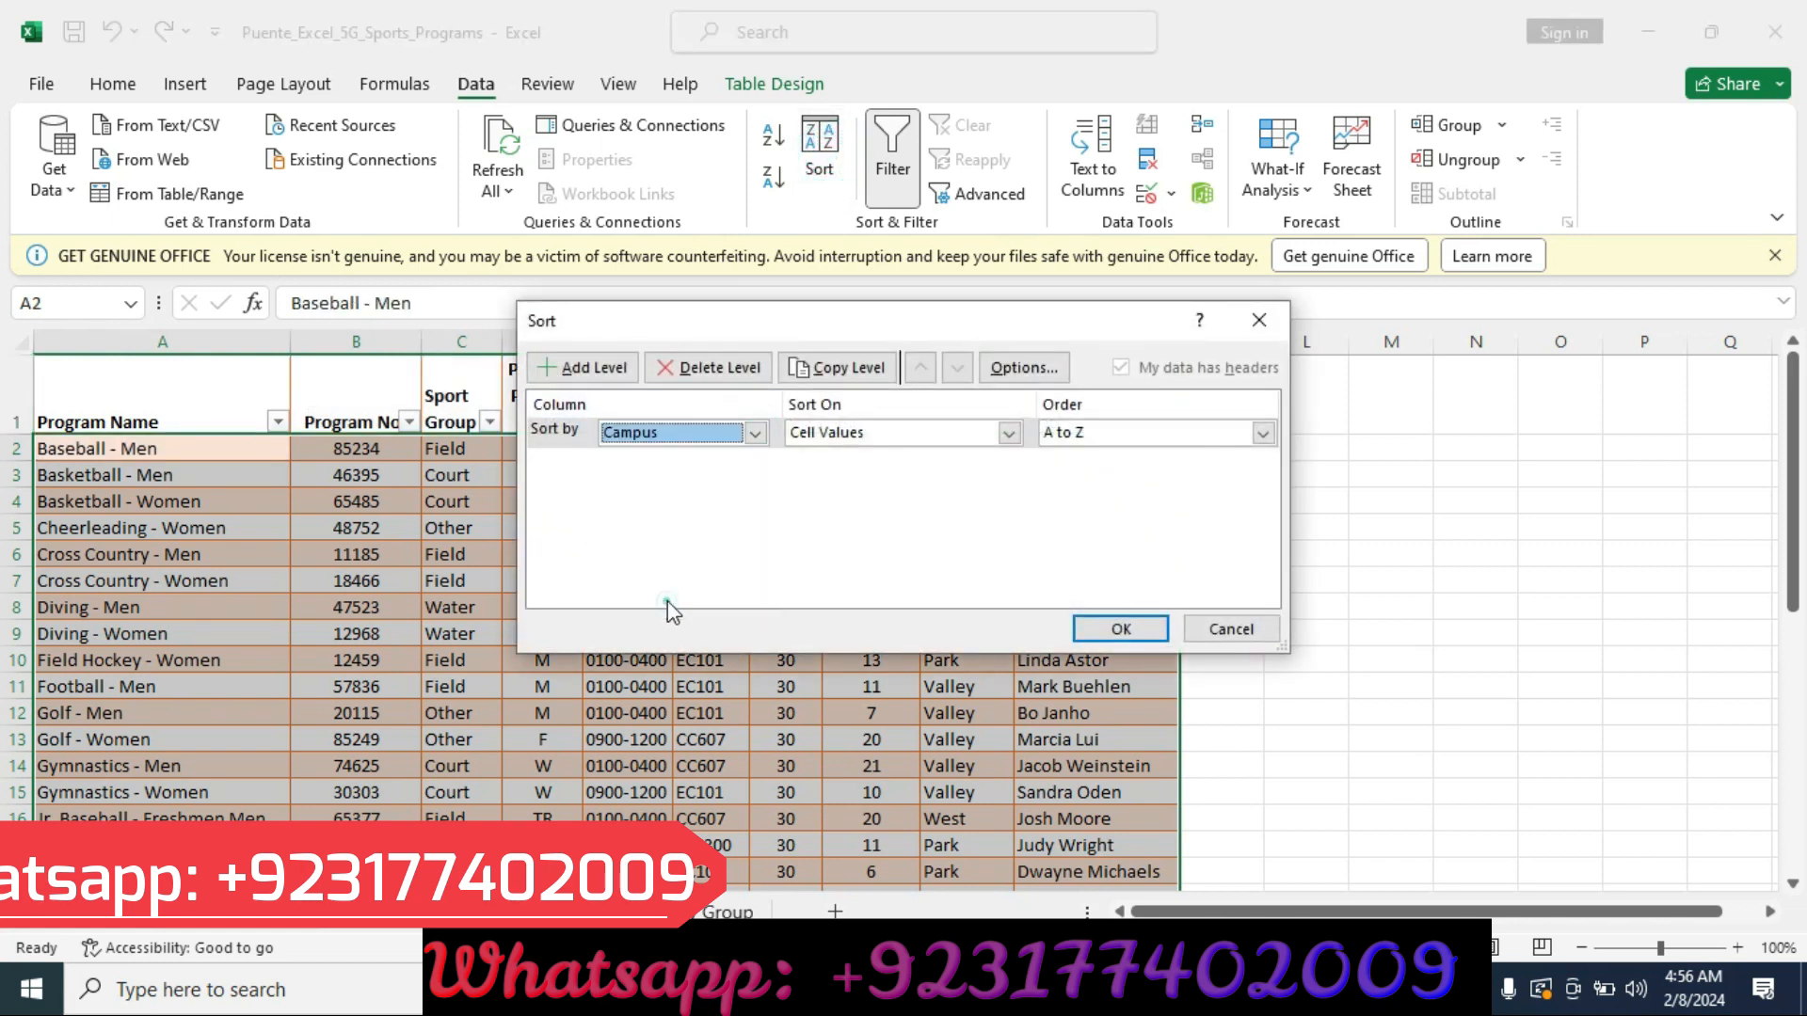
{"action": "left_click", "coordinate": [1008, 435]}
{"action": "left_click", "coordinate": [1009, 434]}
{"action": "left_click", "coordinate": [1216, 438]}
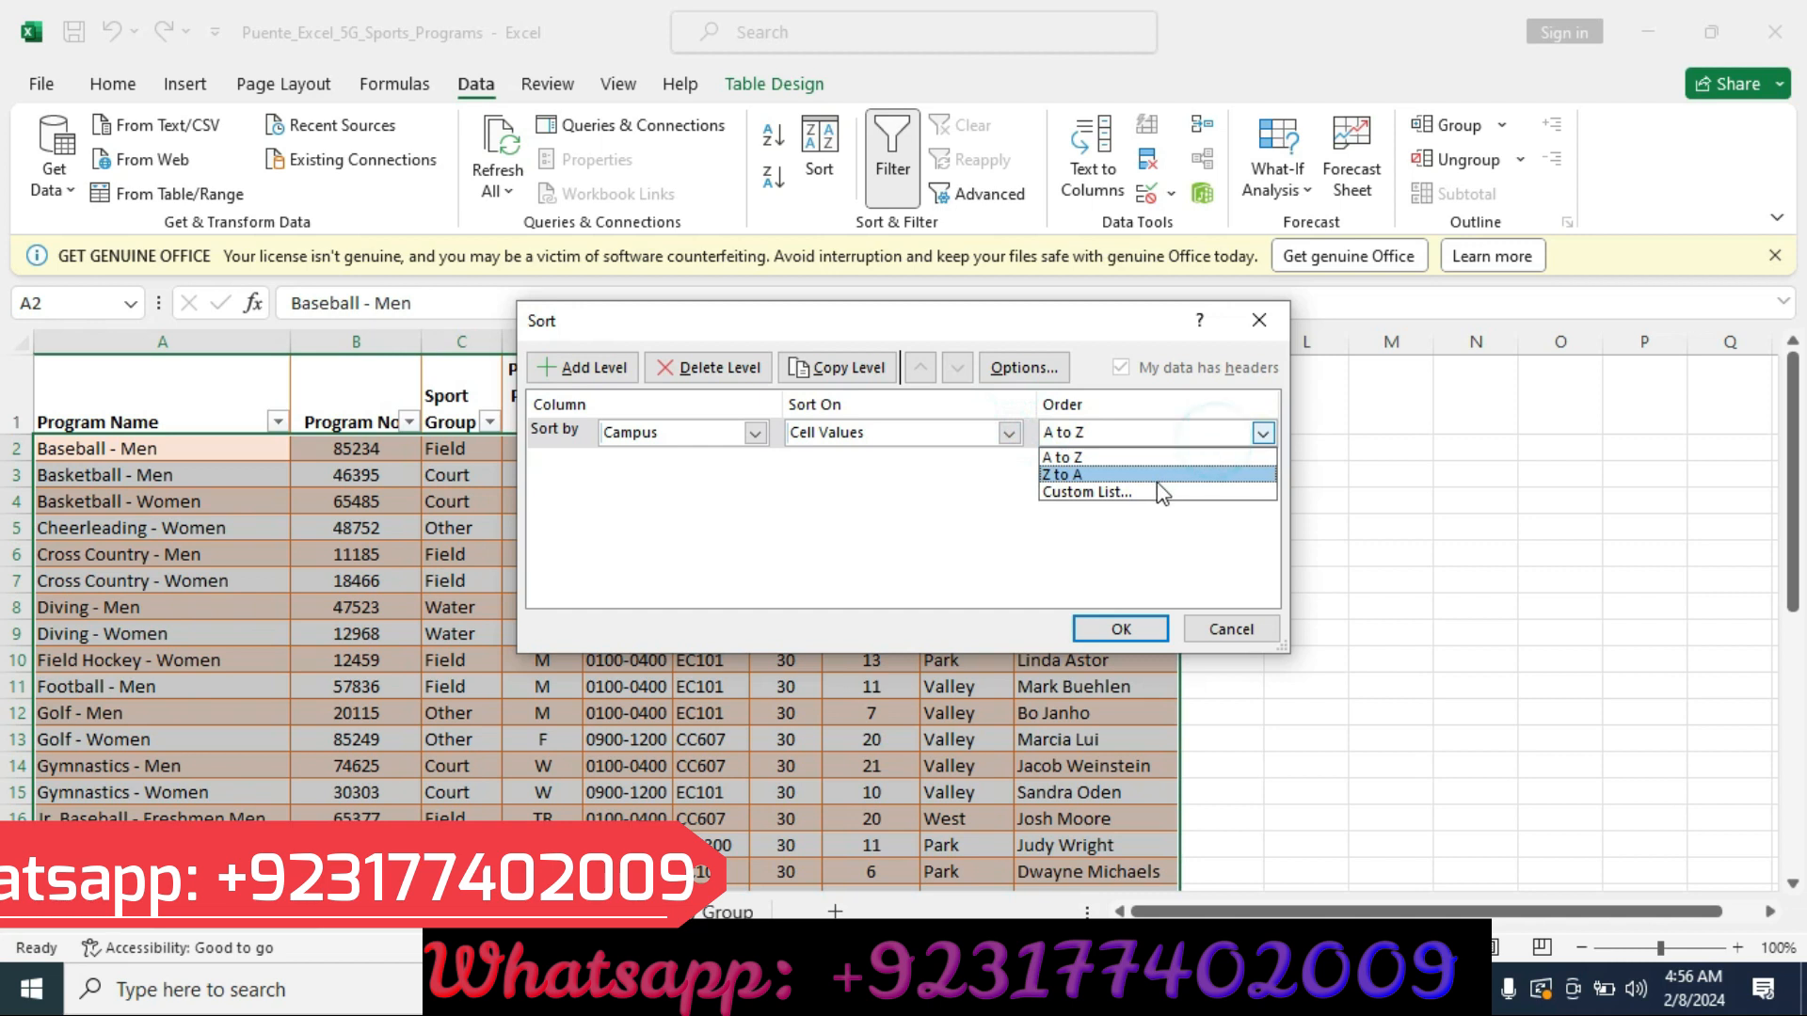
{"action": "left_click", "coordinate": [1158, 483]}
{"action": "left_click", "coordinate": [1190, 435]}
{"action": "left_click", "coordinate": [1163, 490]}
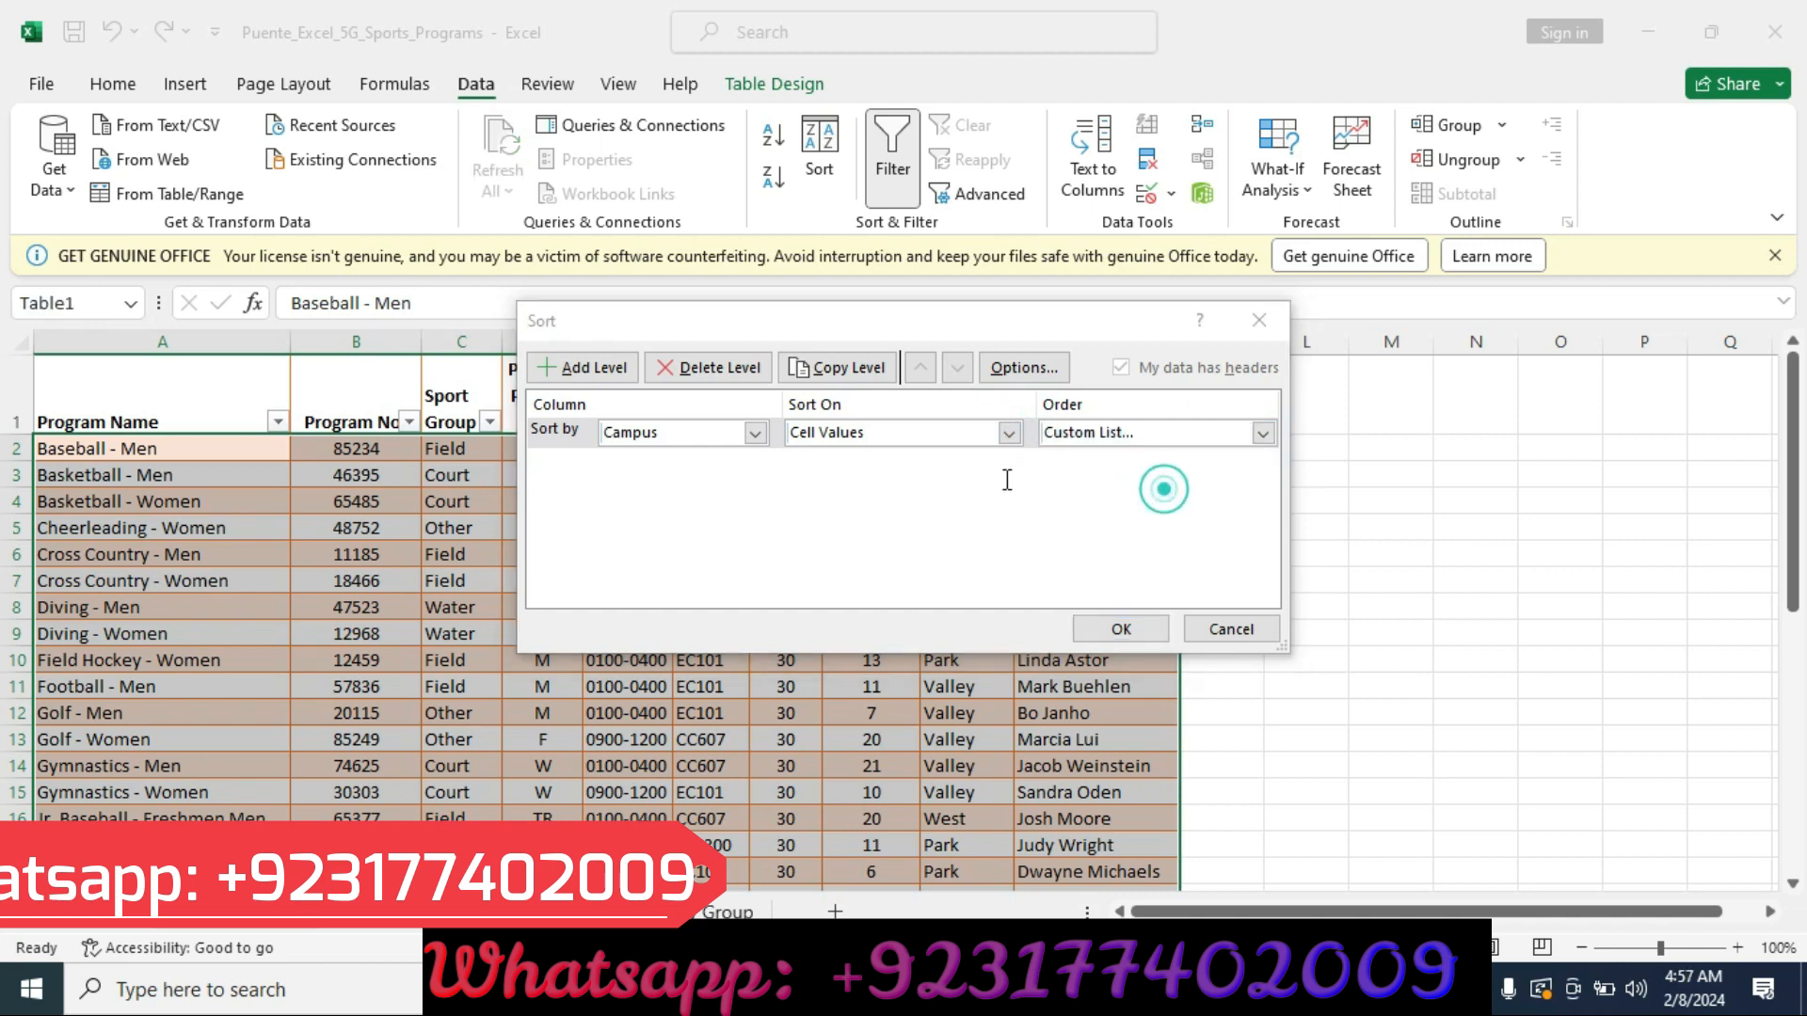
{"action": "left_click", "coordinate": [994, 364]}
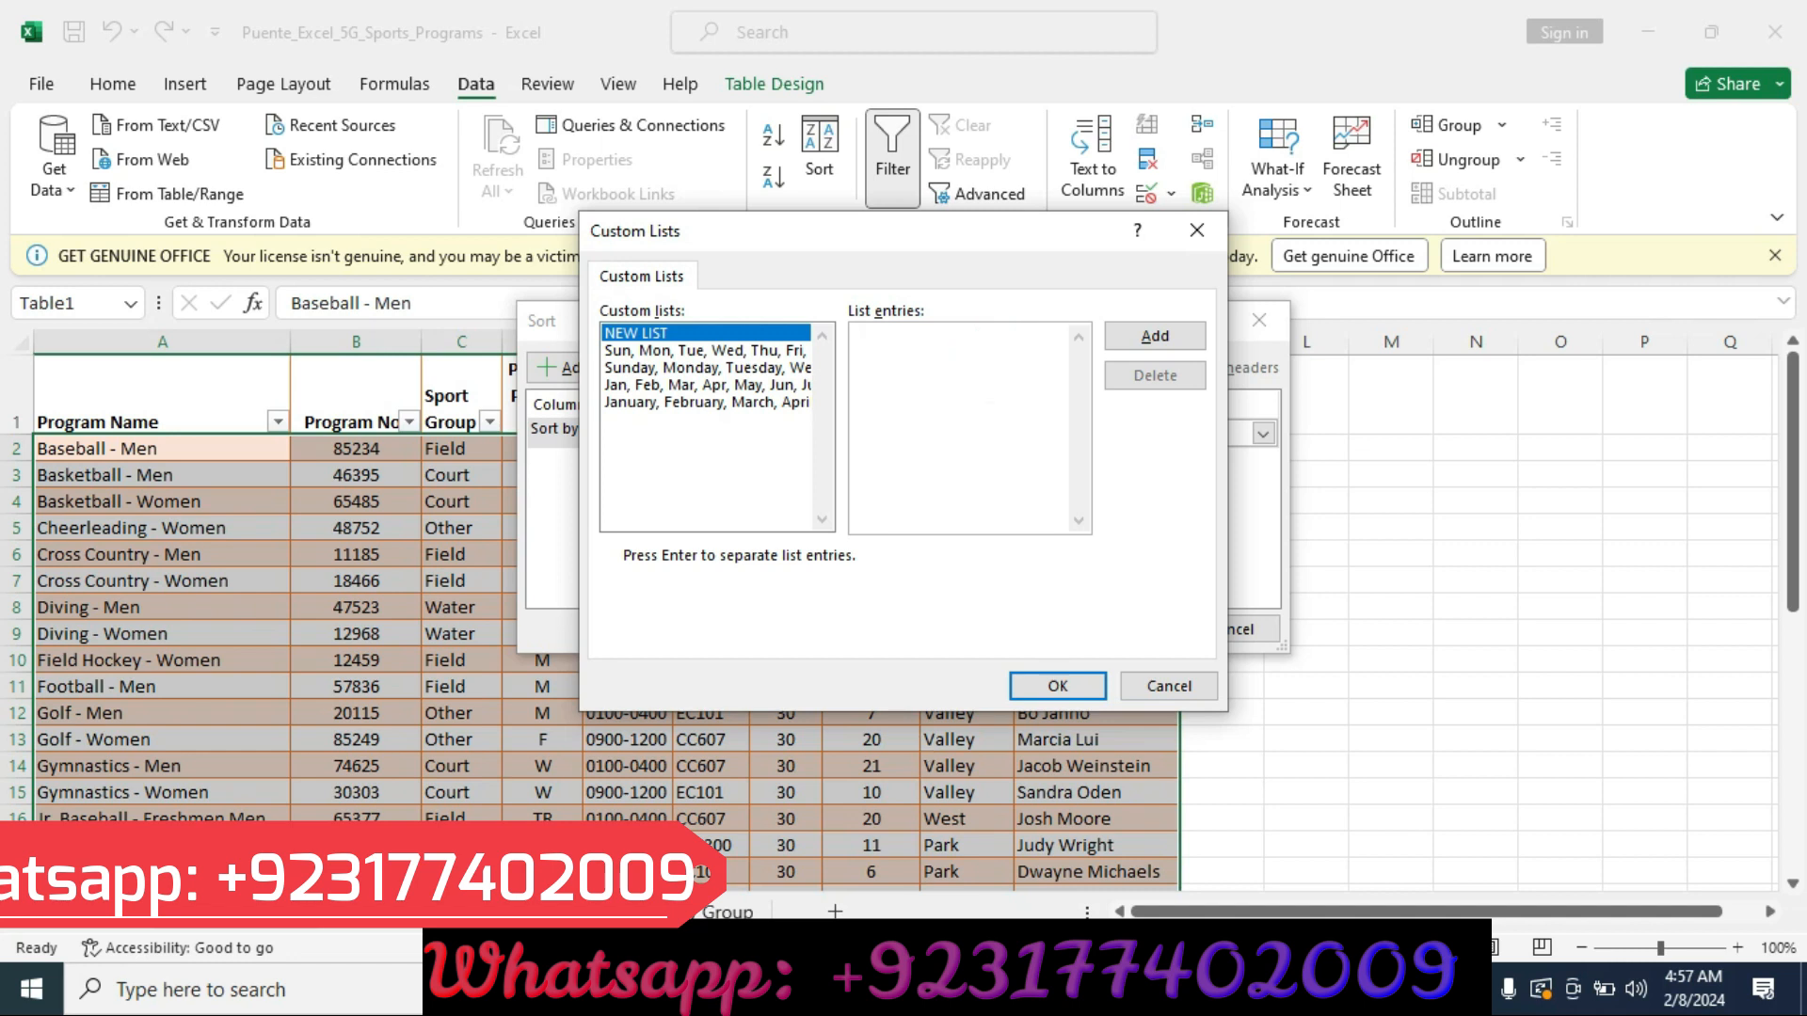
Copy Valley, Park, West from the instructions, add it as a new custom list, and apply the Campus sort.
{"action": "left_click", "coordinate": [893, 990]}
{"action": "left_click_drag", "start_coordinate": [1278, 299], "coordinate": [428, 321]}
{"action": "key", "text": "ctrl+c"}
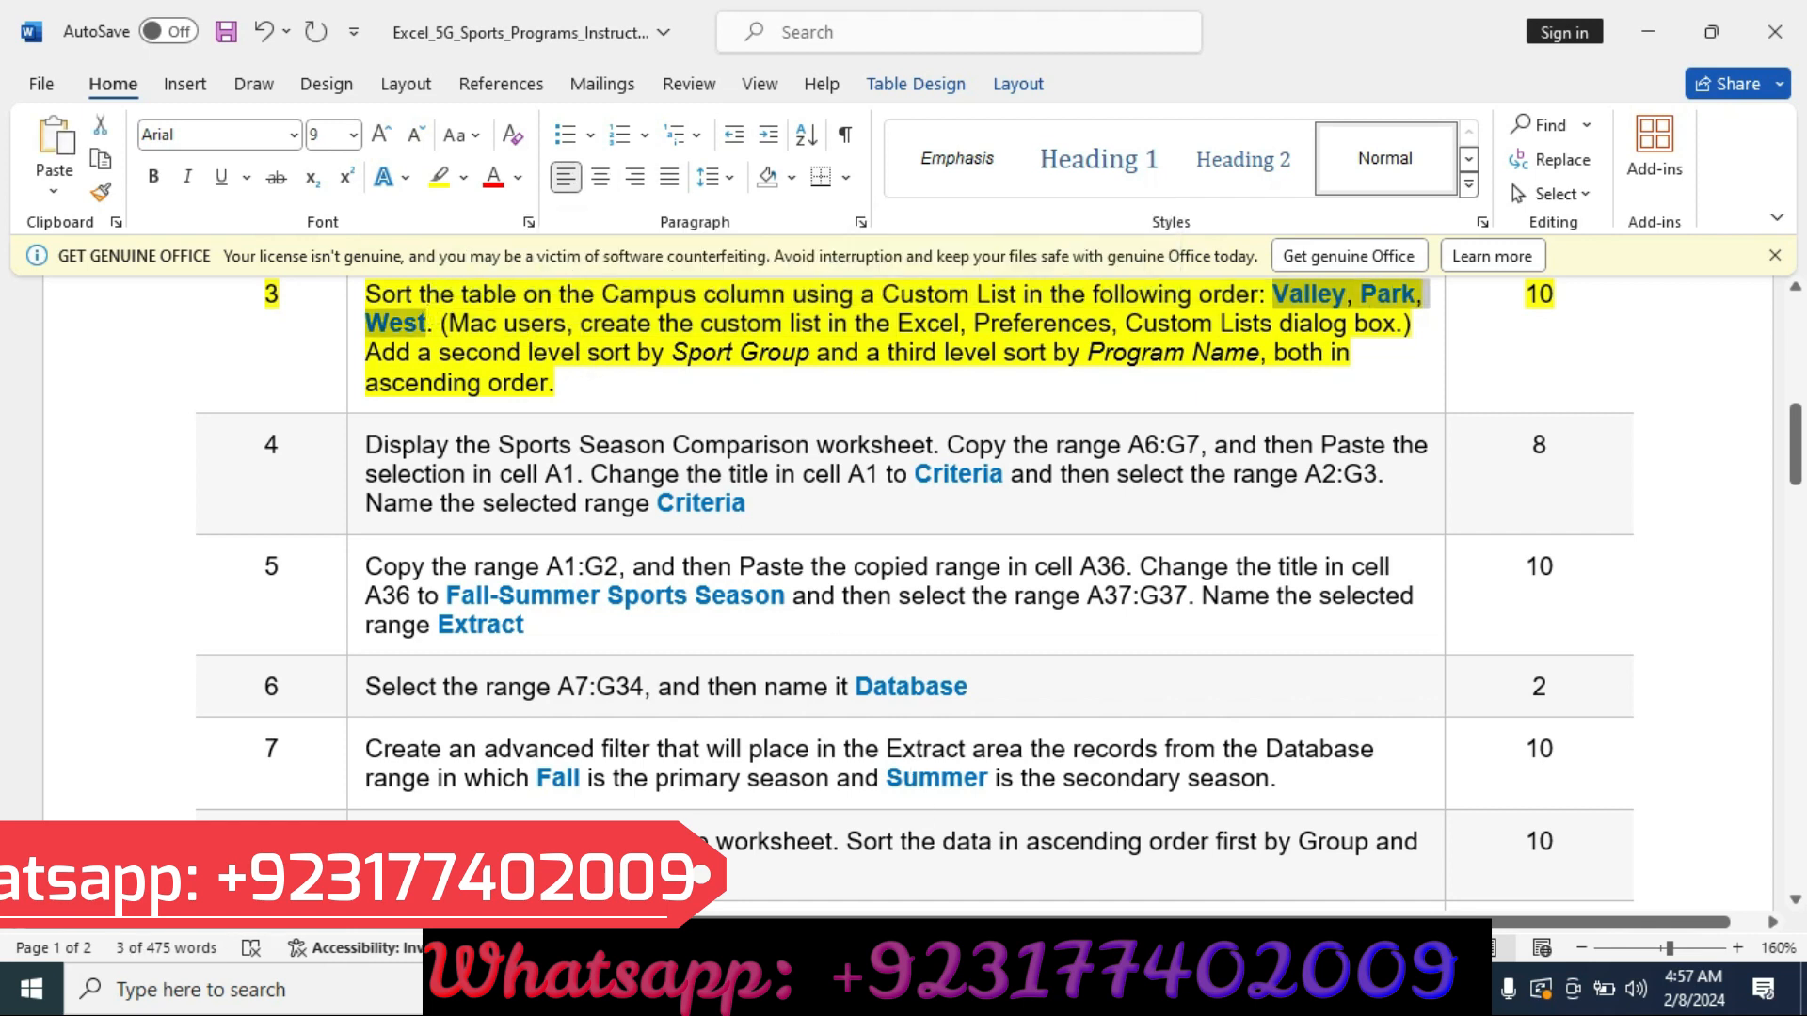
{"action": "key", "text": "alt+Tab"}
{"action": "left_click", "coordinate": [997, 358]}
{"action": "key", "text": "ctrl+v"}
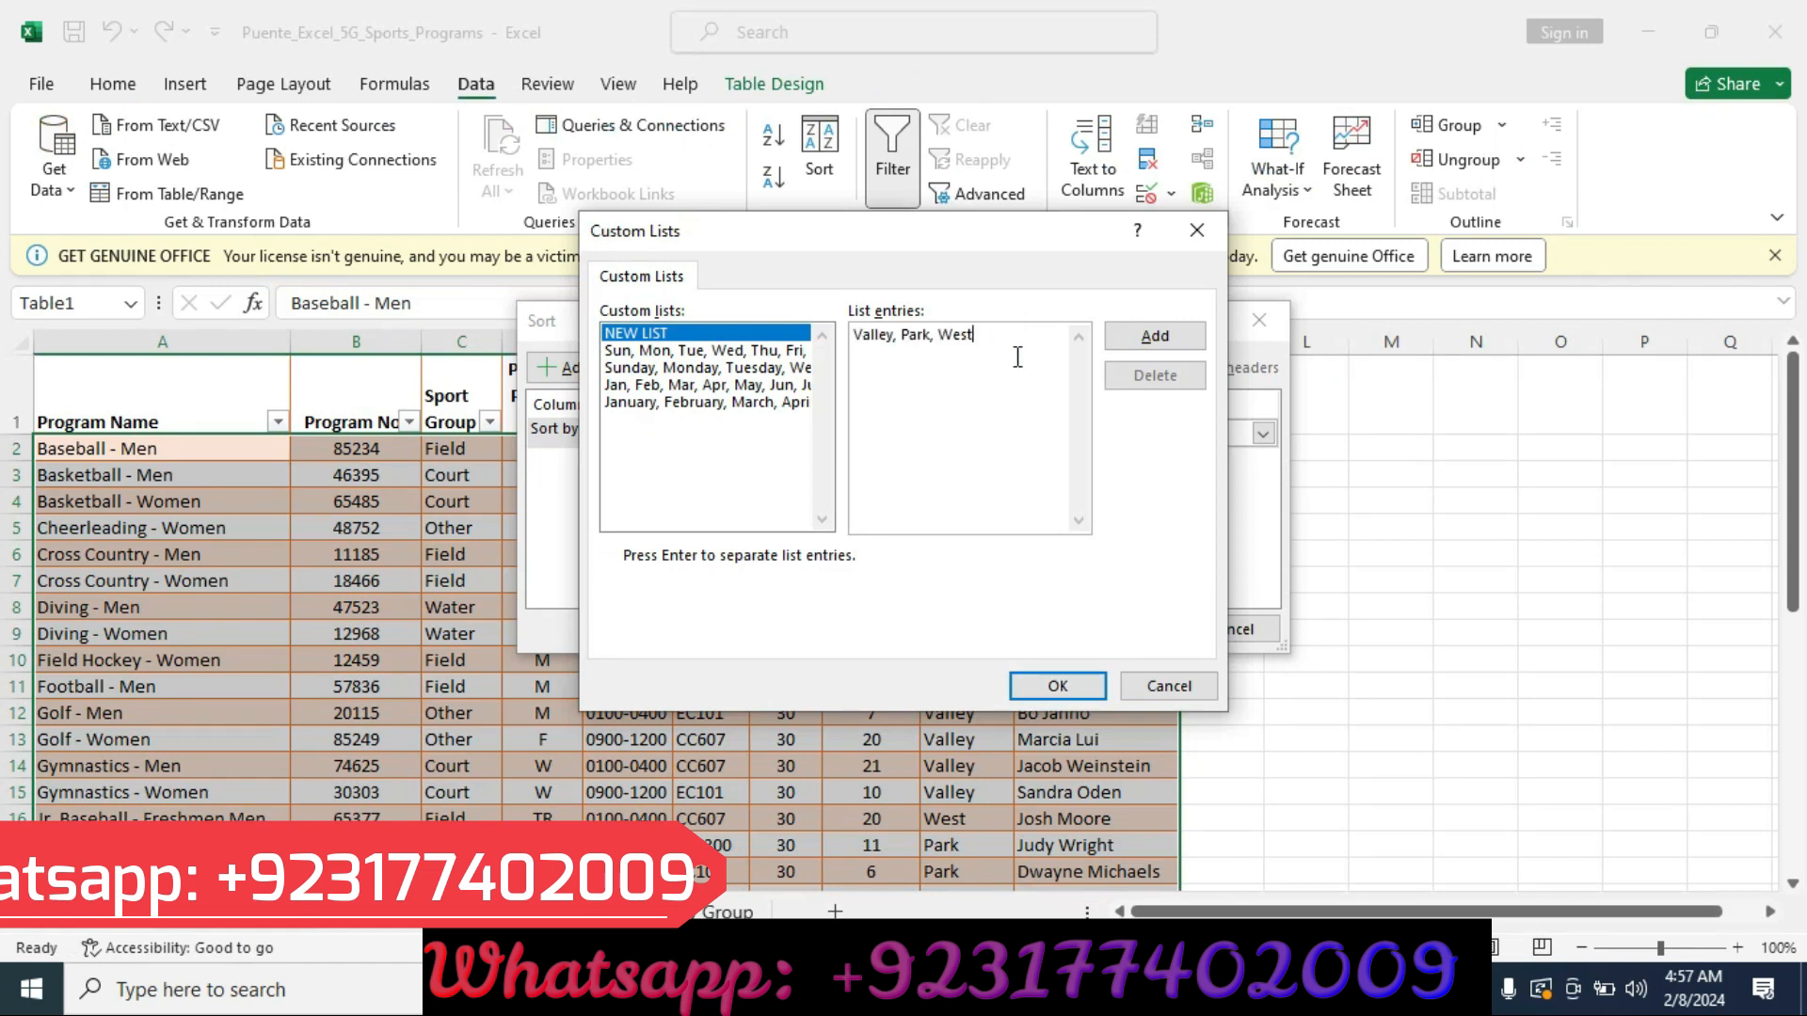
{"action": "left_click", "coordinate": [1143, 341]}
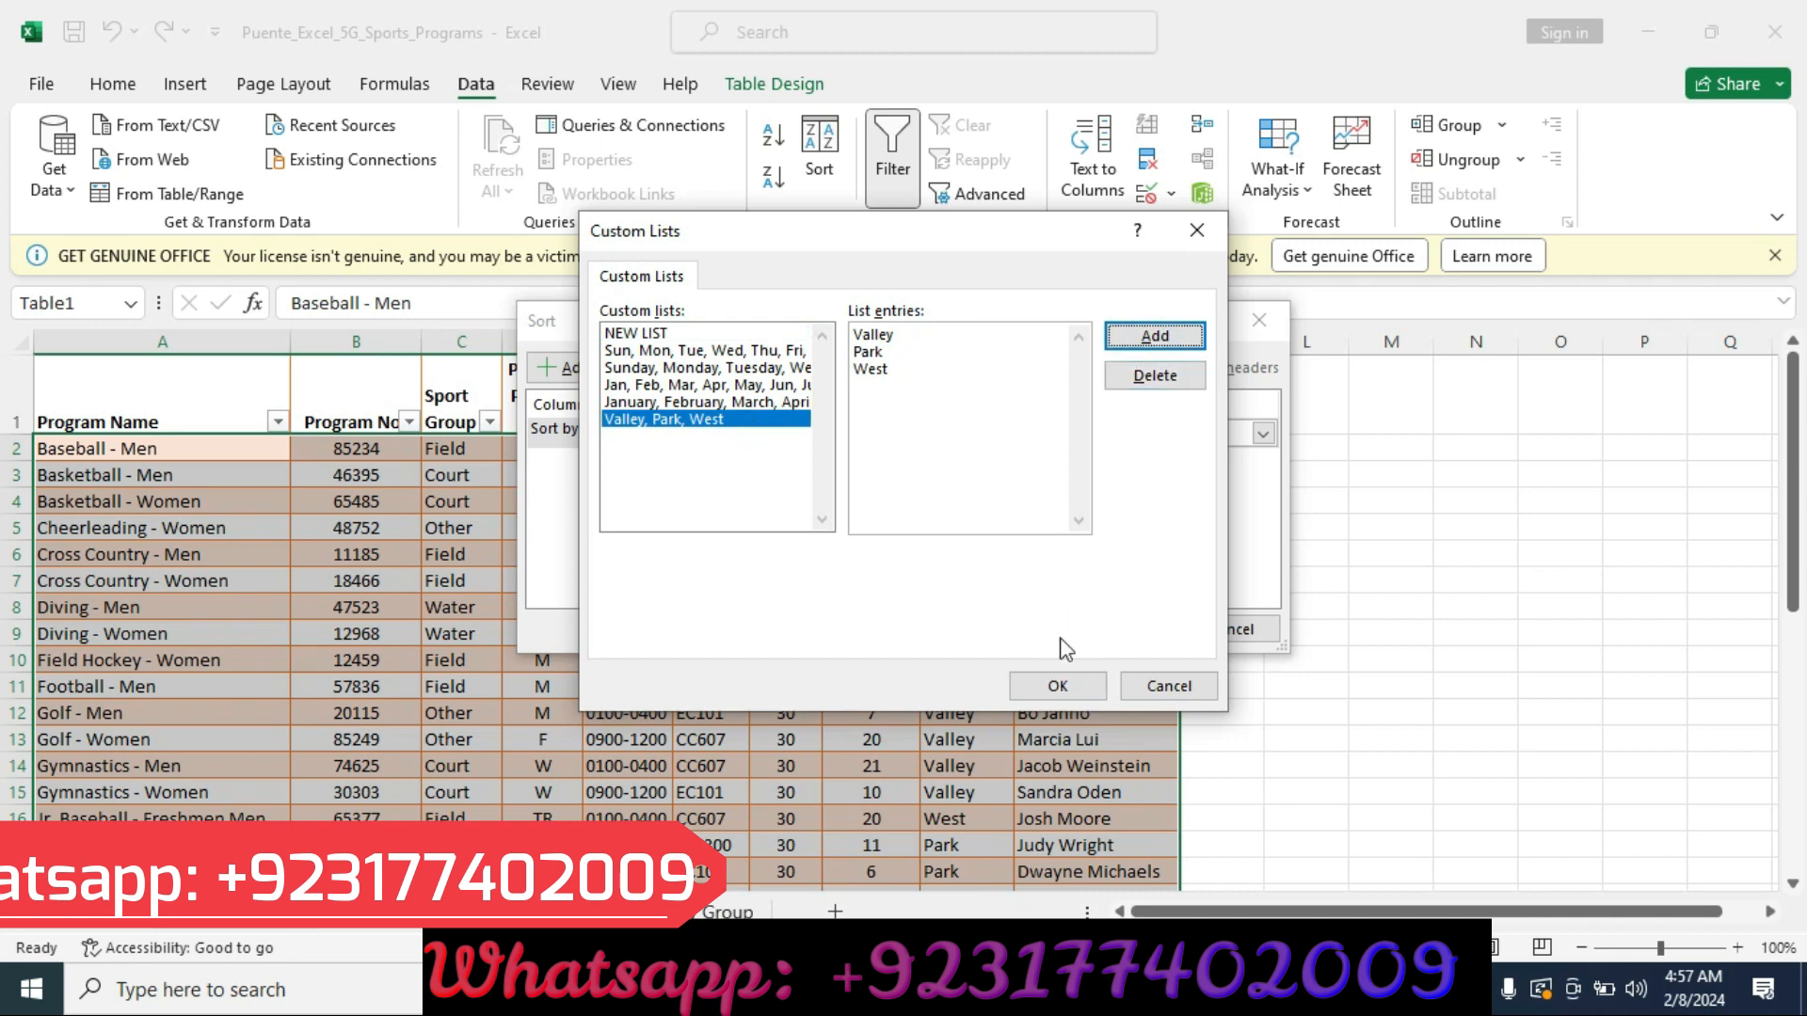
{"action": "left_click", "coordinate": [1044, 686]}
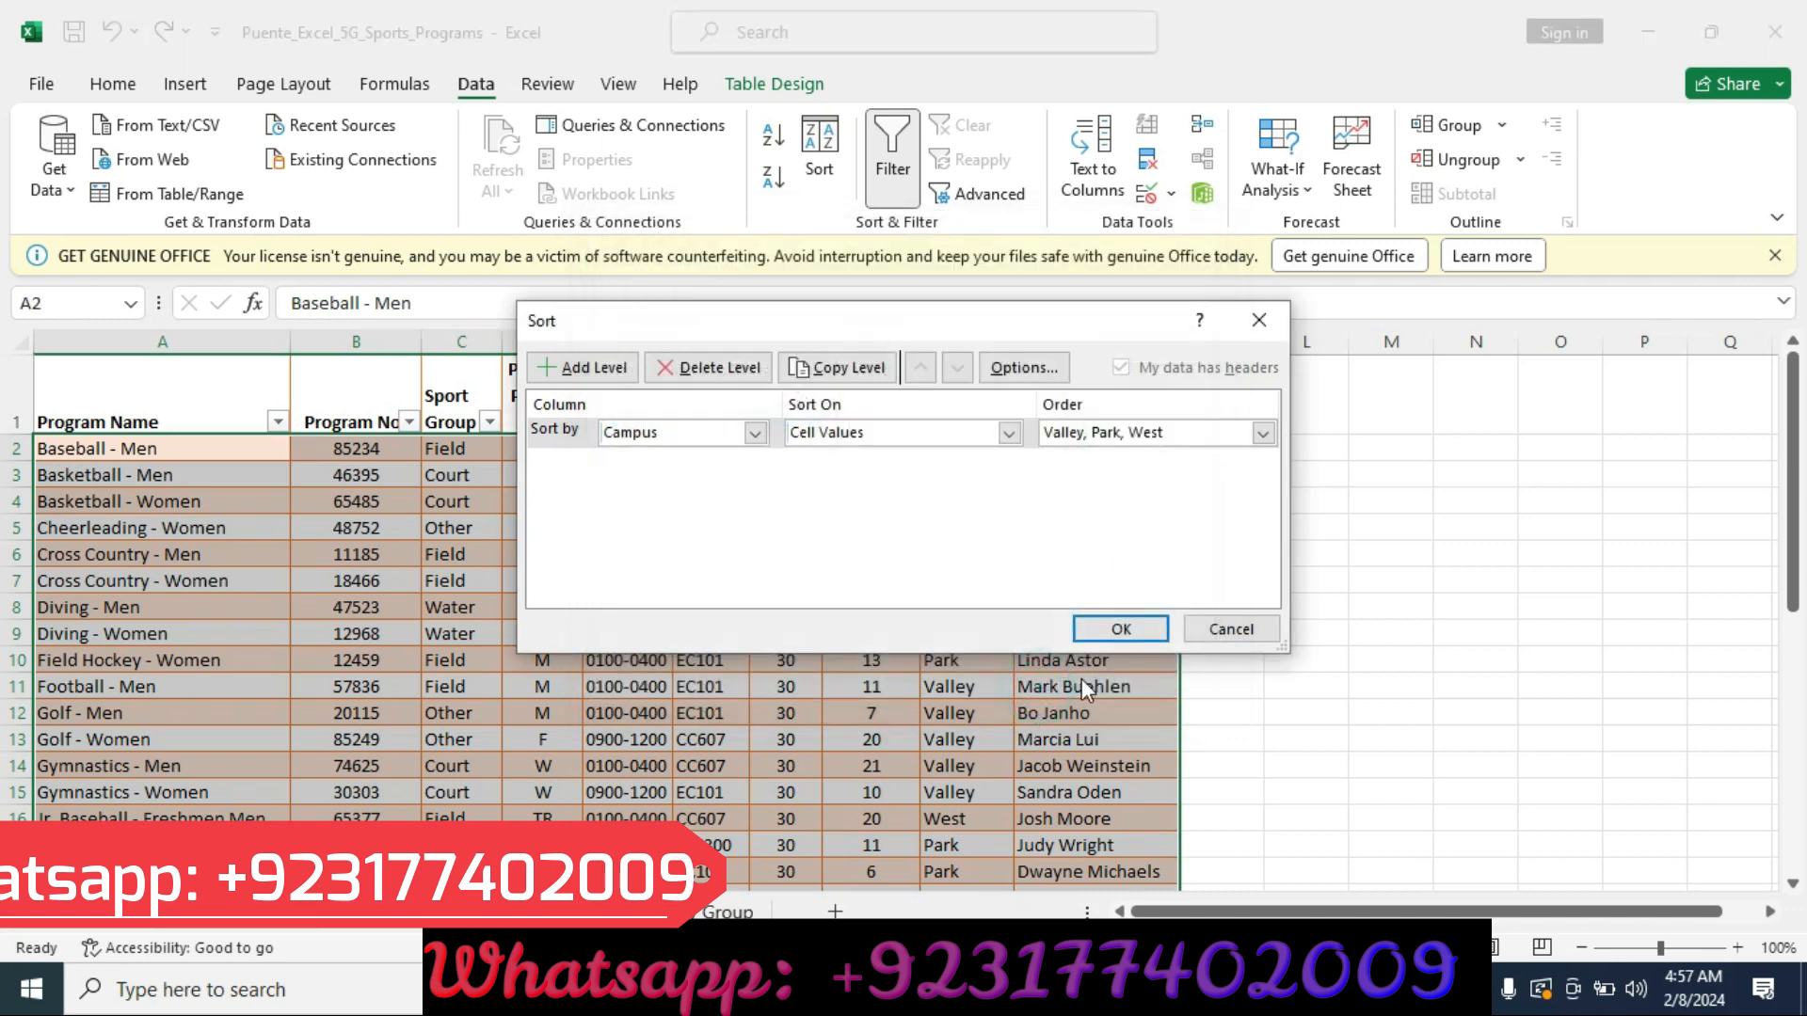
{"action": "left_click", "coordinate": [1118, 630]}
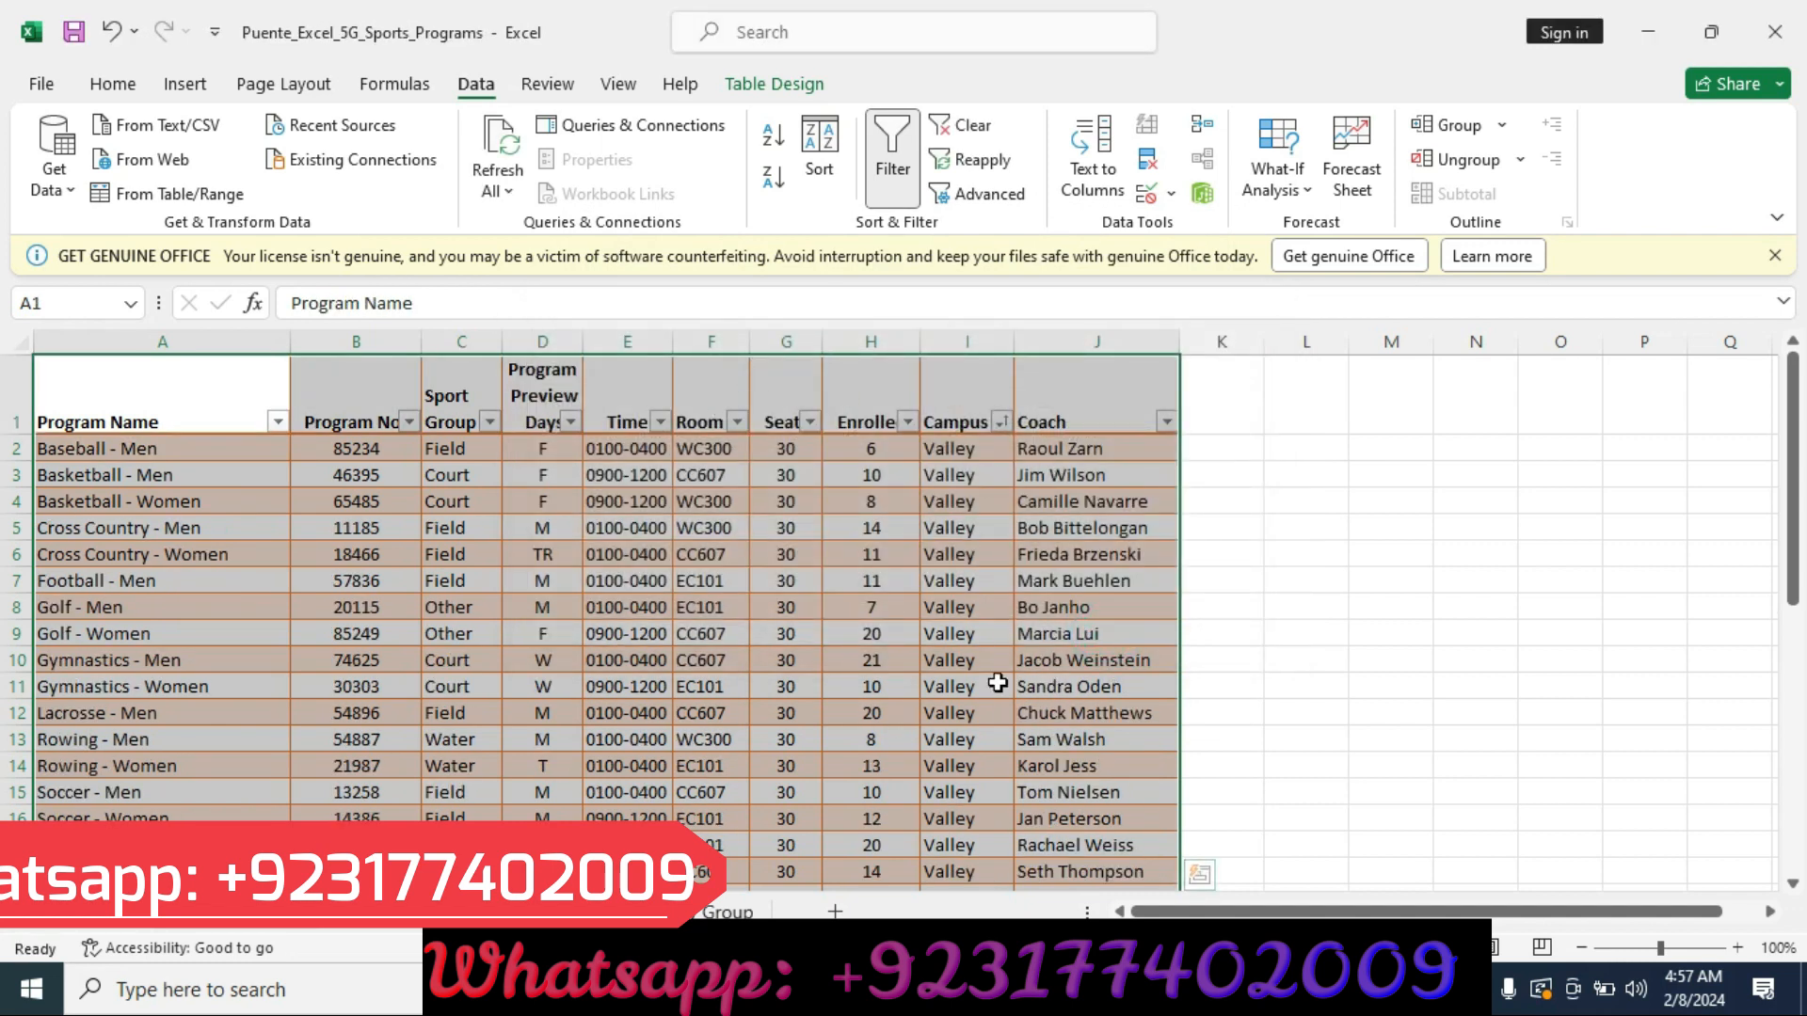
Reopen the sort and add a second level sorting by Sport Group, A to Z.
{"action": "key", "text": "alt+Tab"}
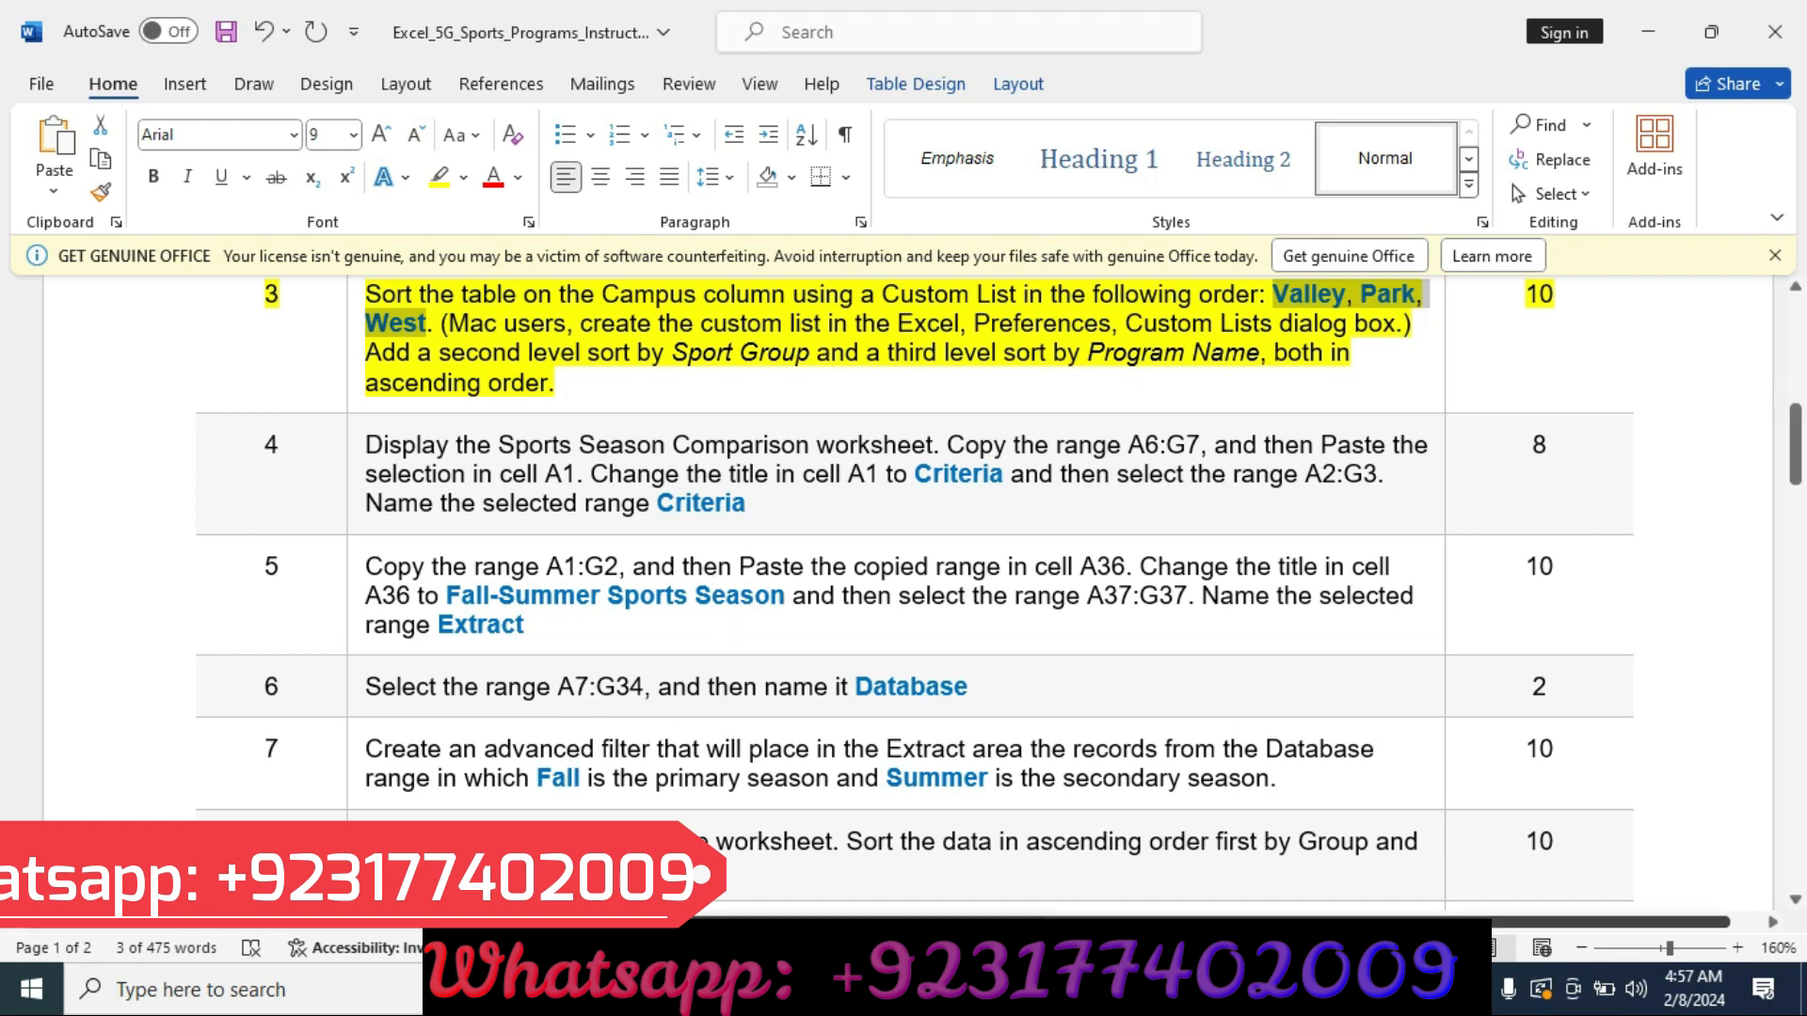
{"action": "mouse_move", "coordinate": [998, 990]}
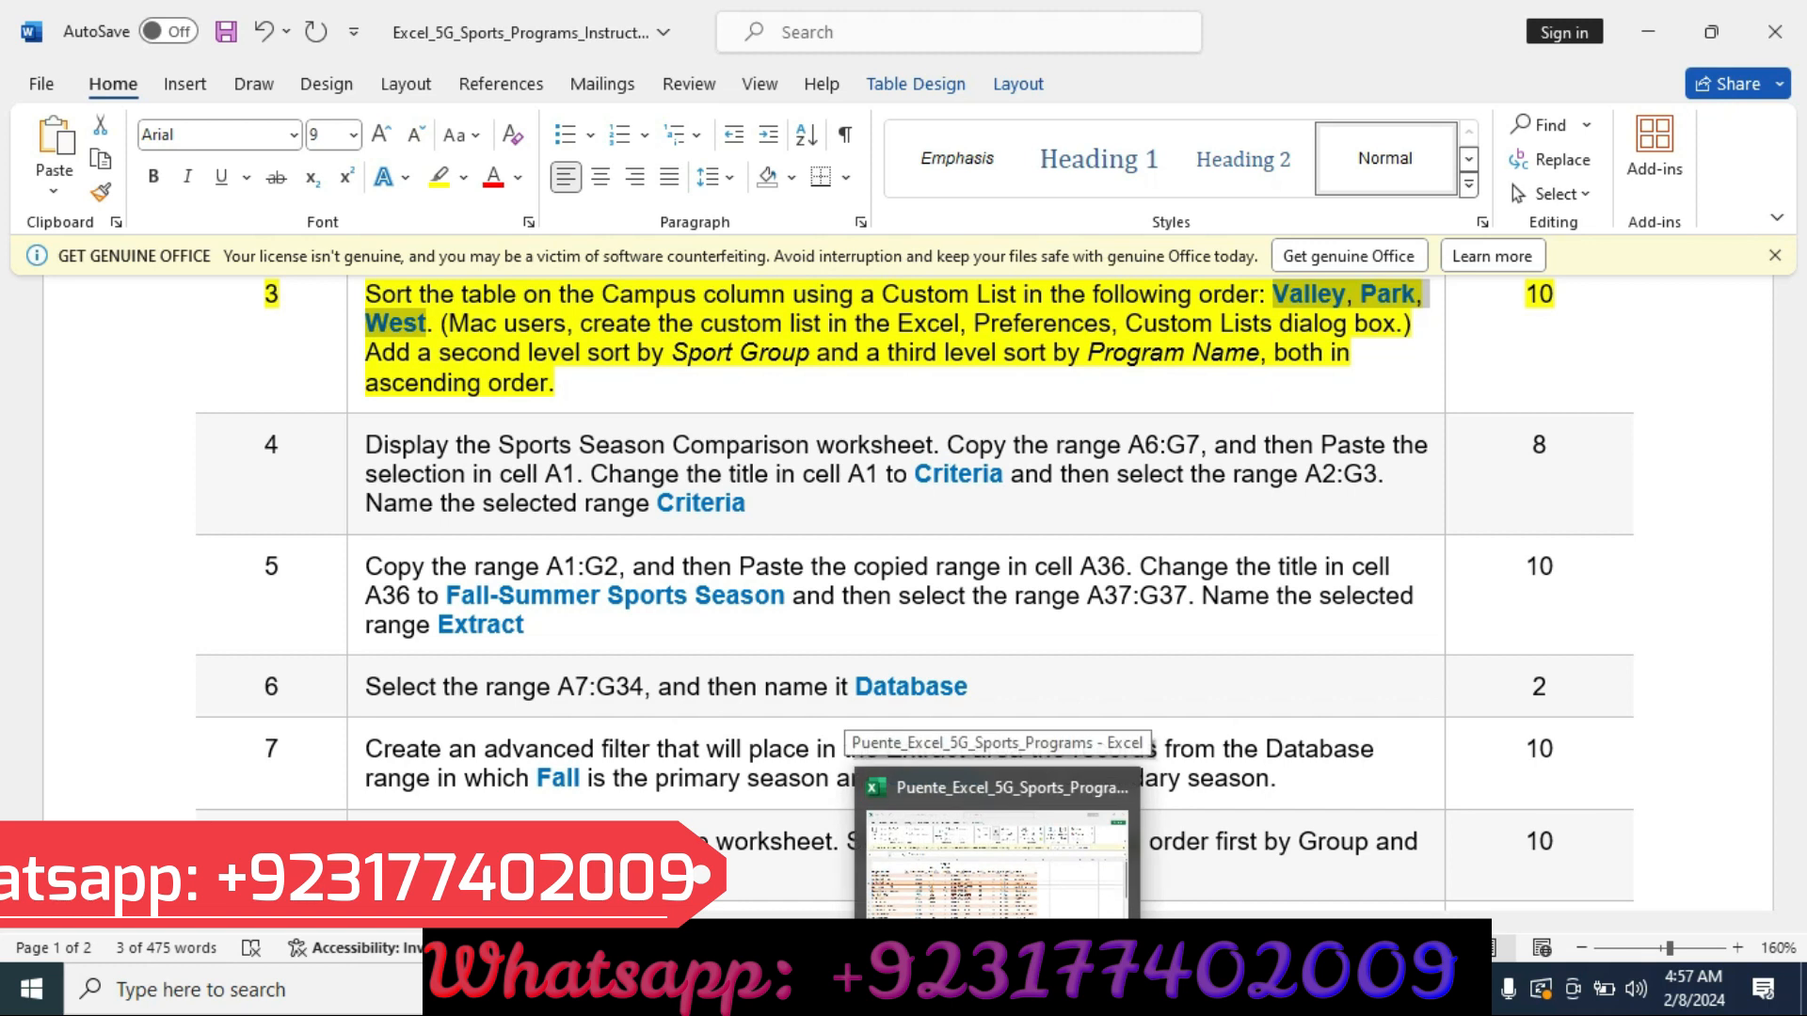
{"action": "left_click", "coordinate": [941, 847]}
{"action": "left_click", "coordinate": [815, 168]}
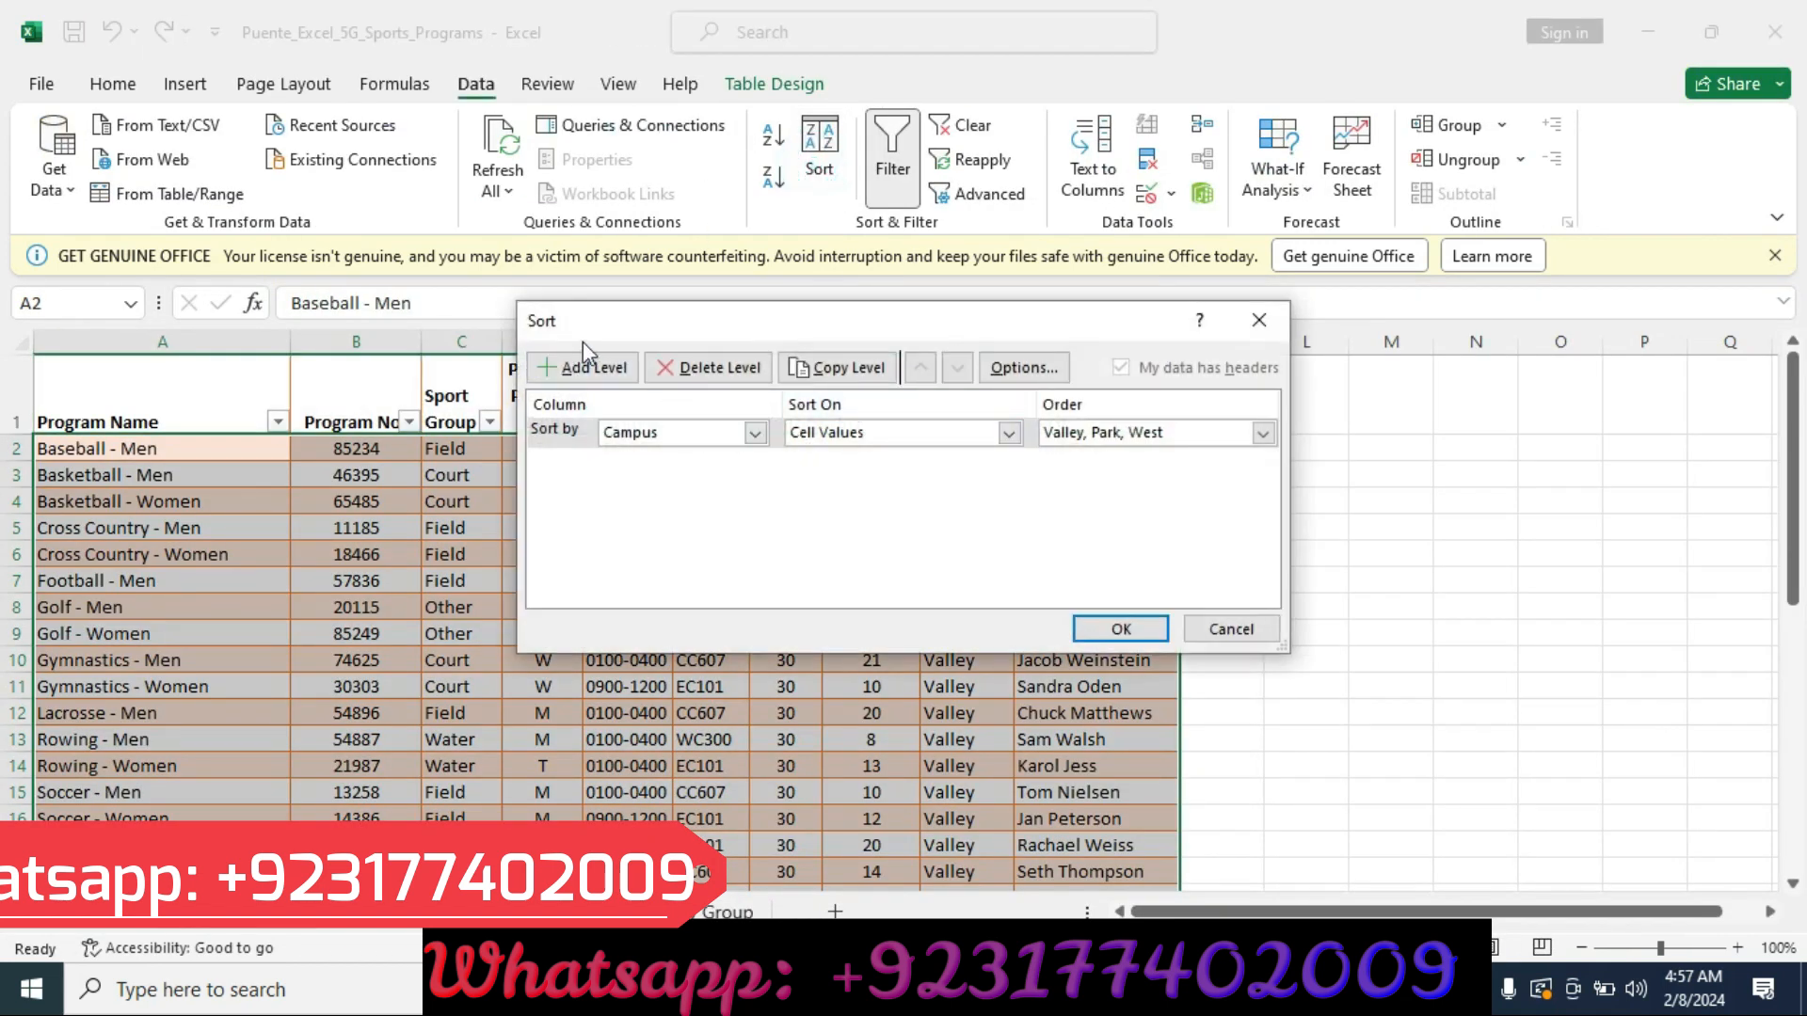
{"action": "left_click", "coordinate": [585, 367]}
{"action": "left_click", "coordinate": [755, 463]}
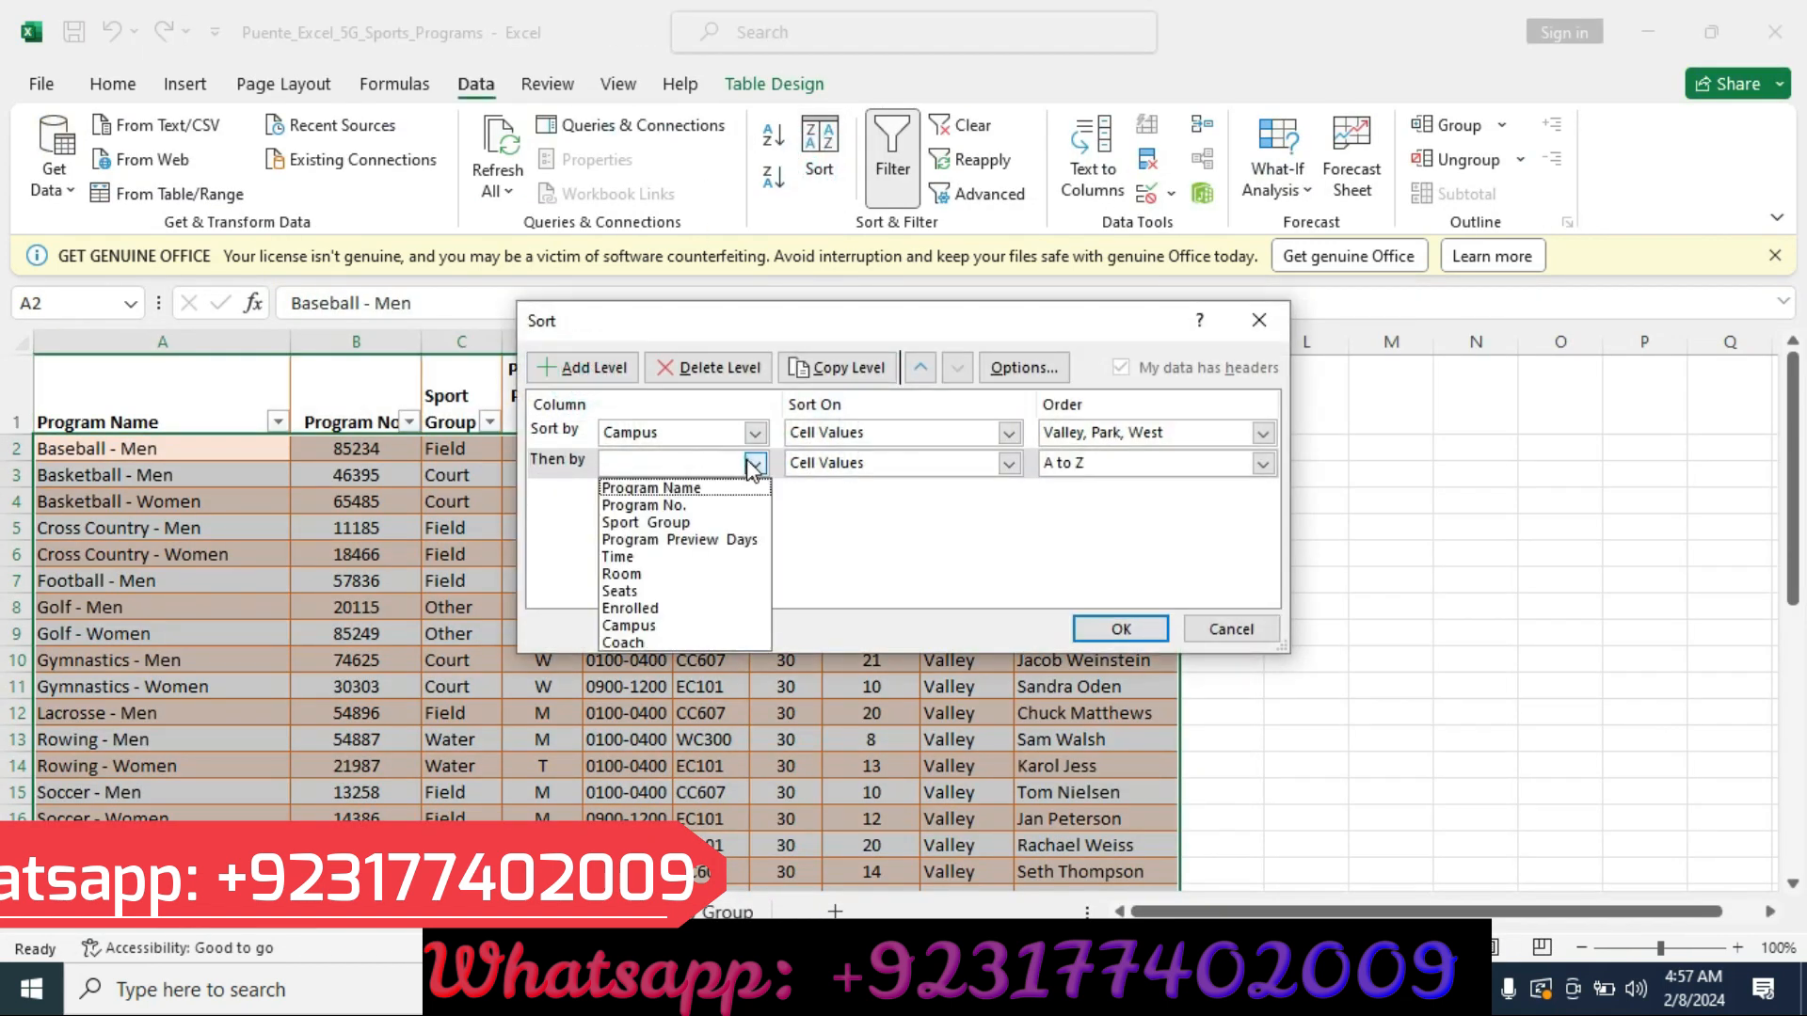
{"action": "left_click", "coordinate": [683, 522]}
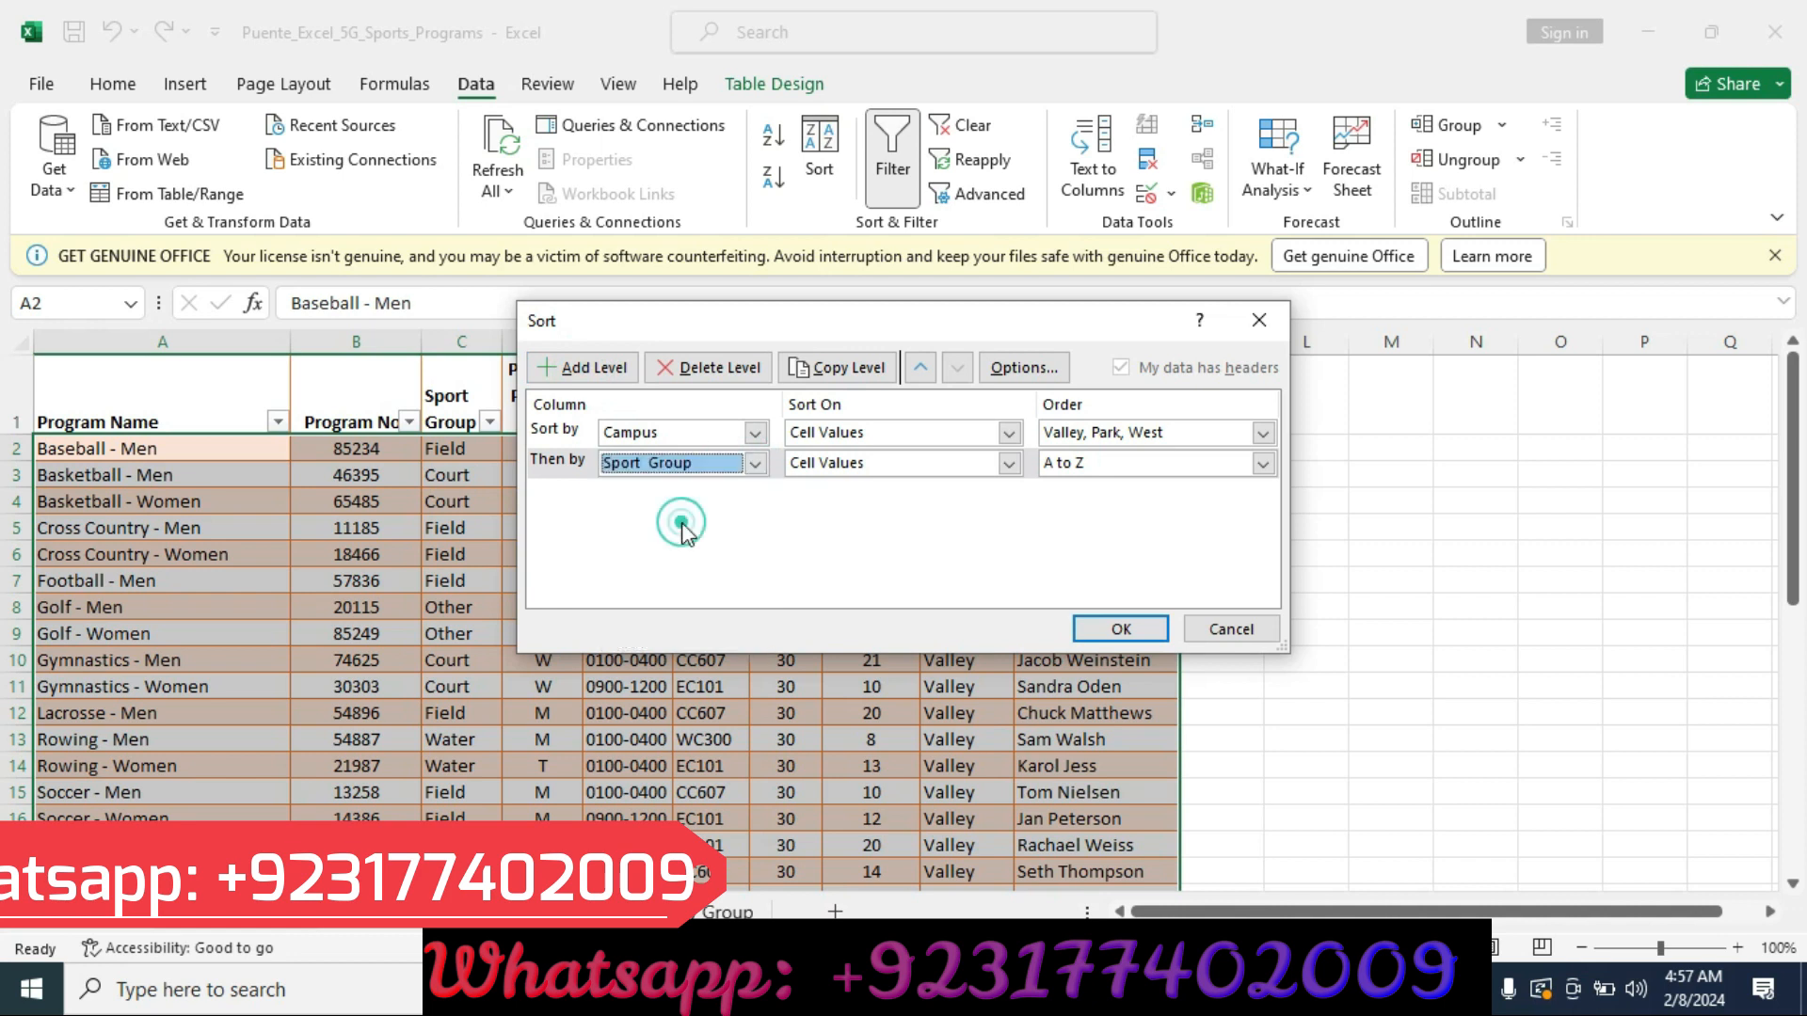
Add a third sort level by Program Name, A to Z, and apply the three-level sort.
{"action": "left_click", "coordinate": [586, 367]}
{"action": "key", "text": "alt+Tab"}
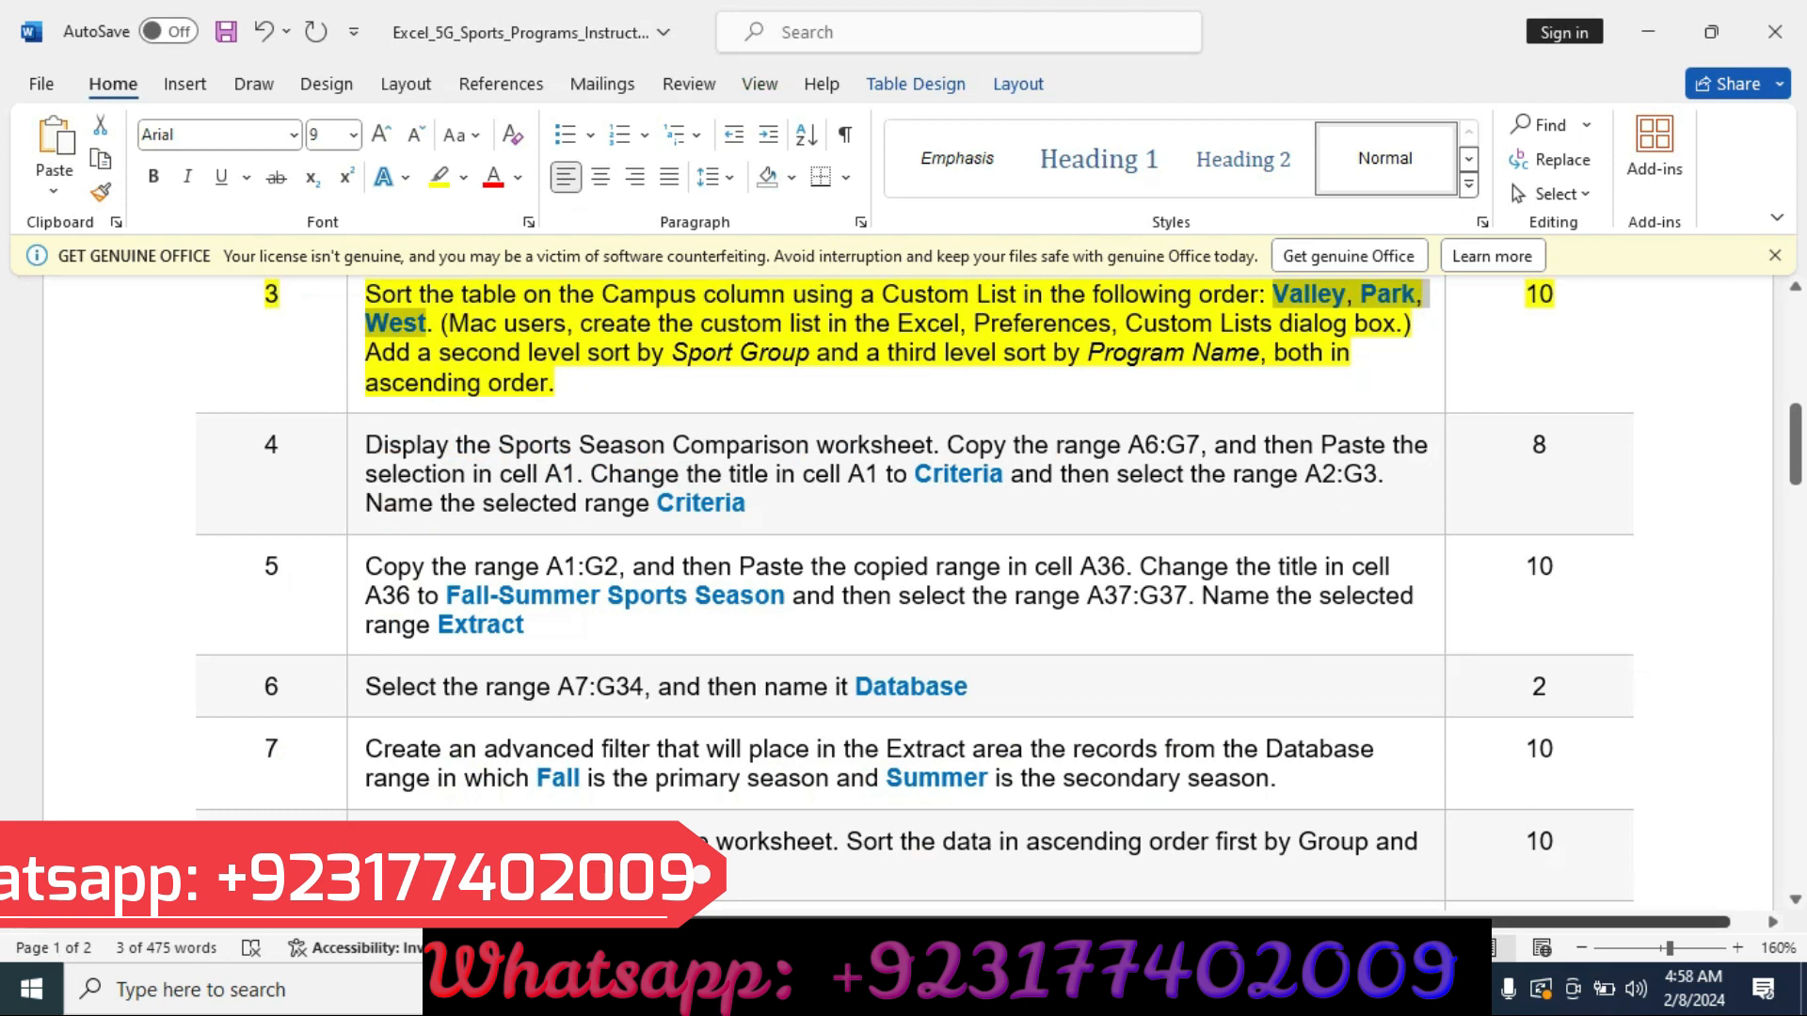
{"action": "key", "text": "alt+Tab"}
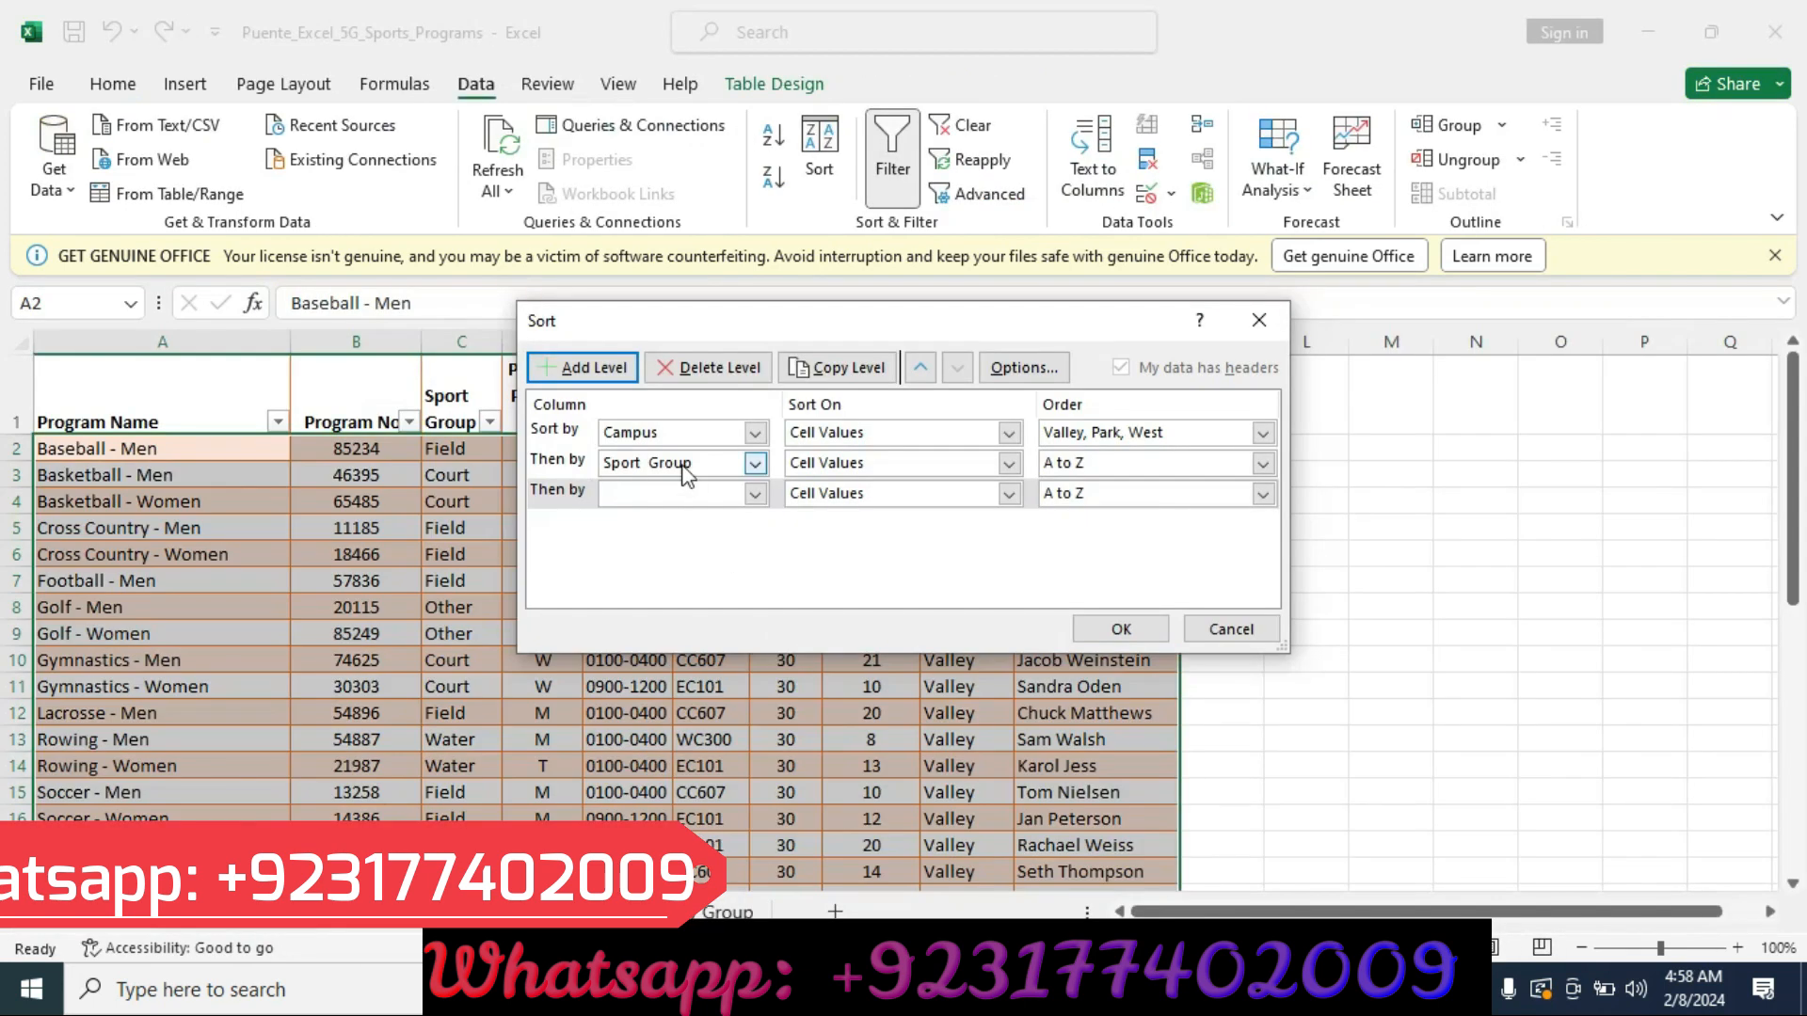
{"action": "left_click", "coordinate": [754, 493]}
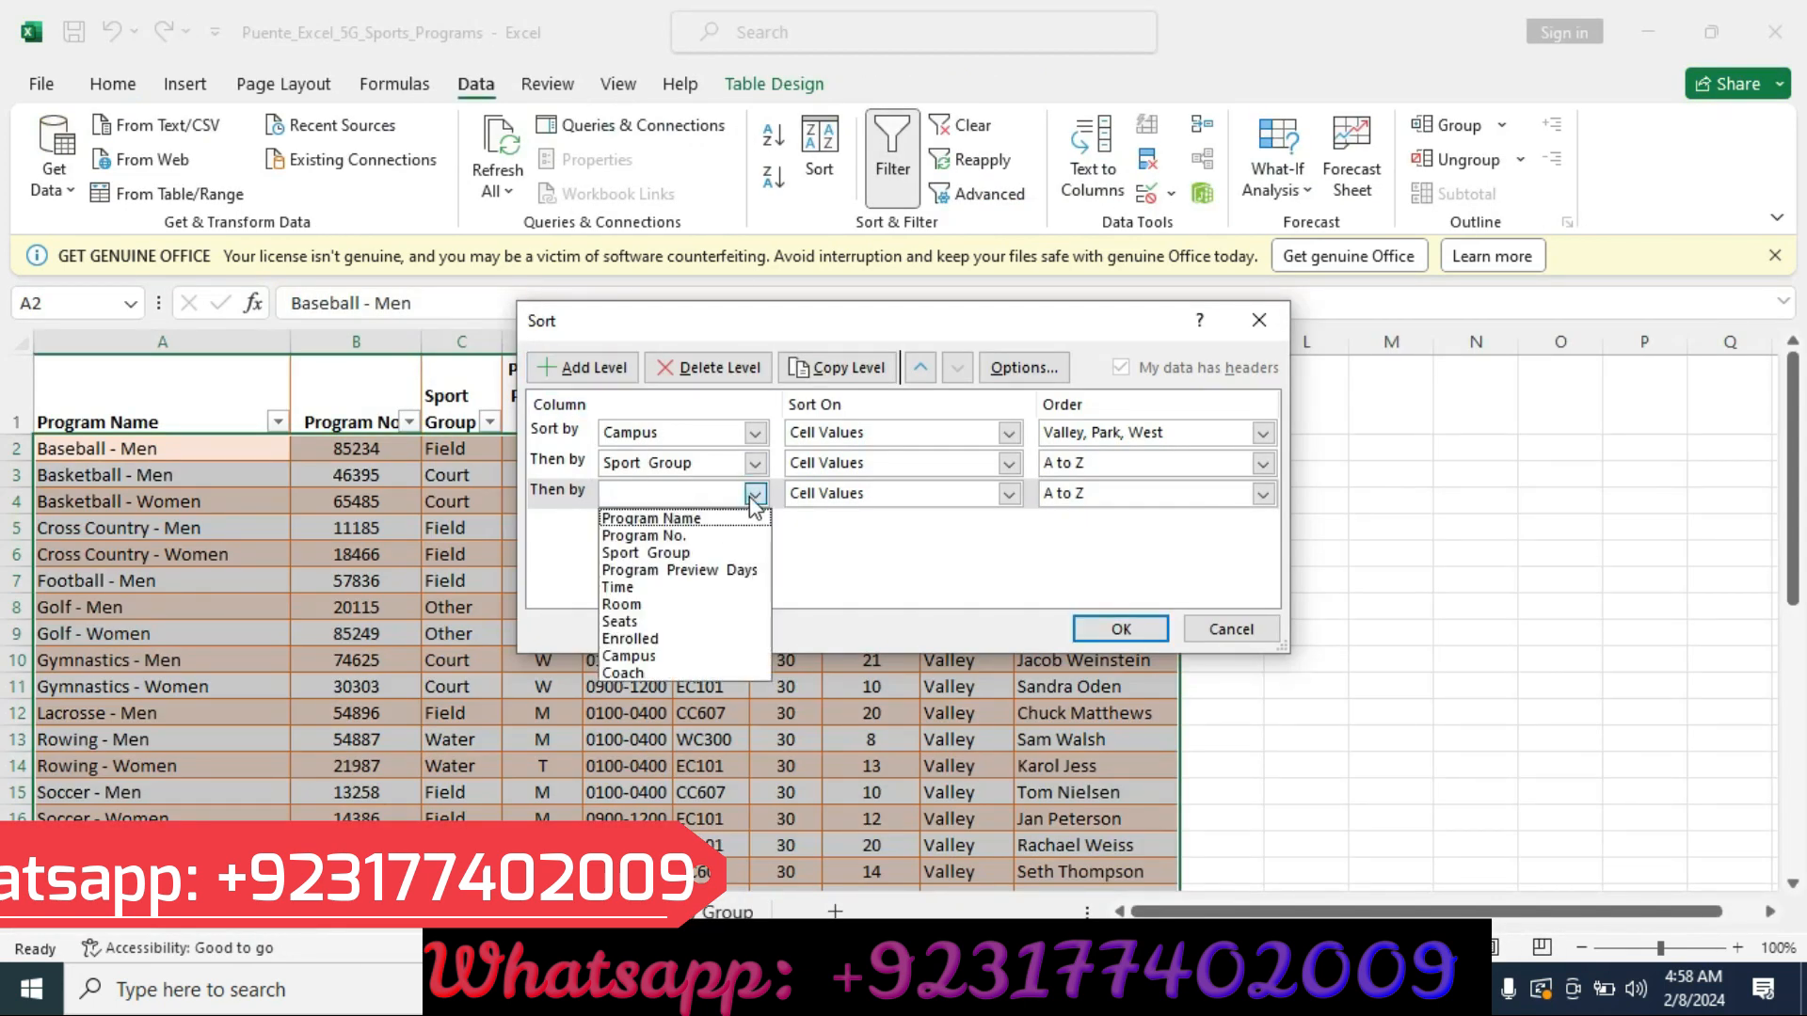
{"action": "left_click", "coordinate": [702, 517]}
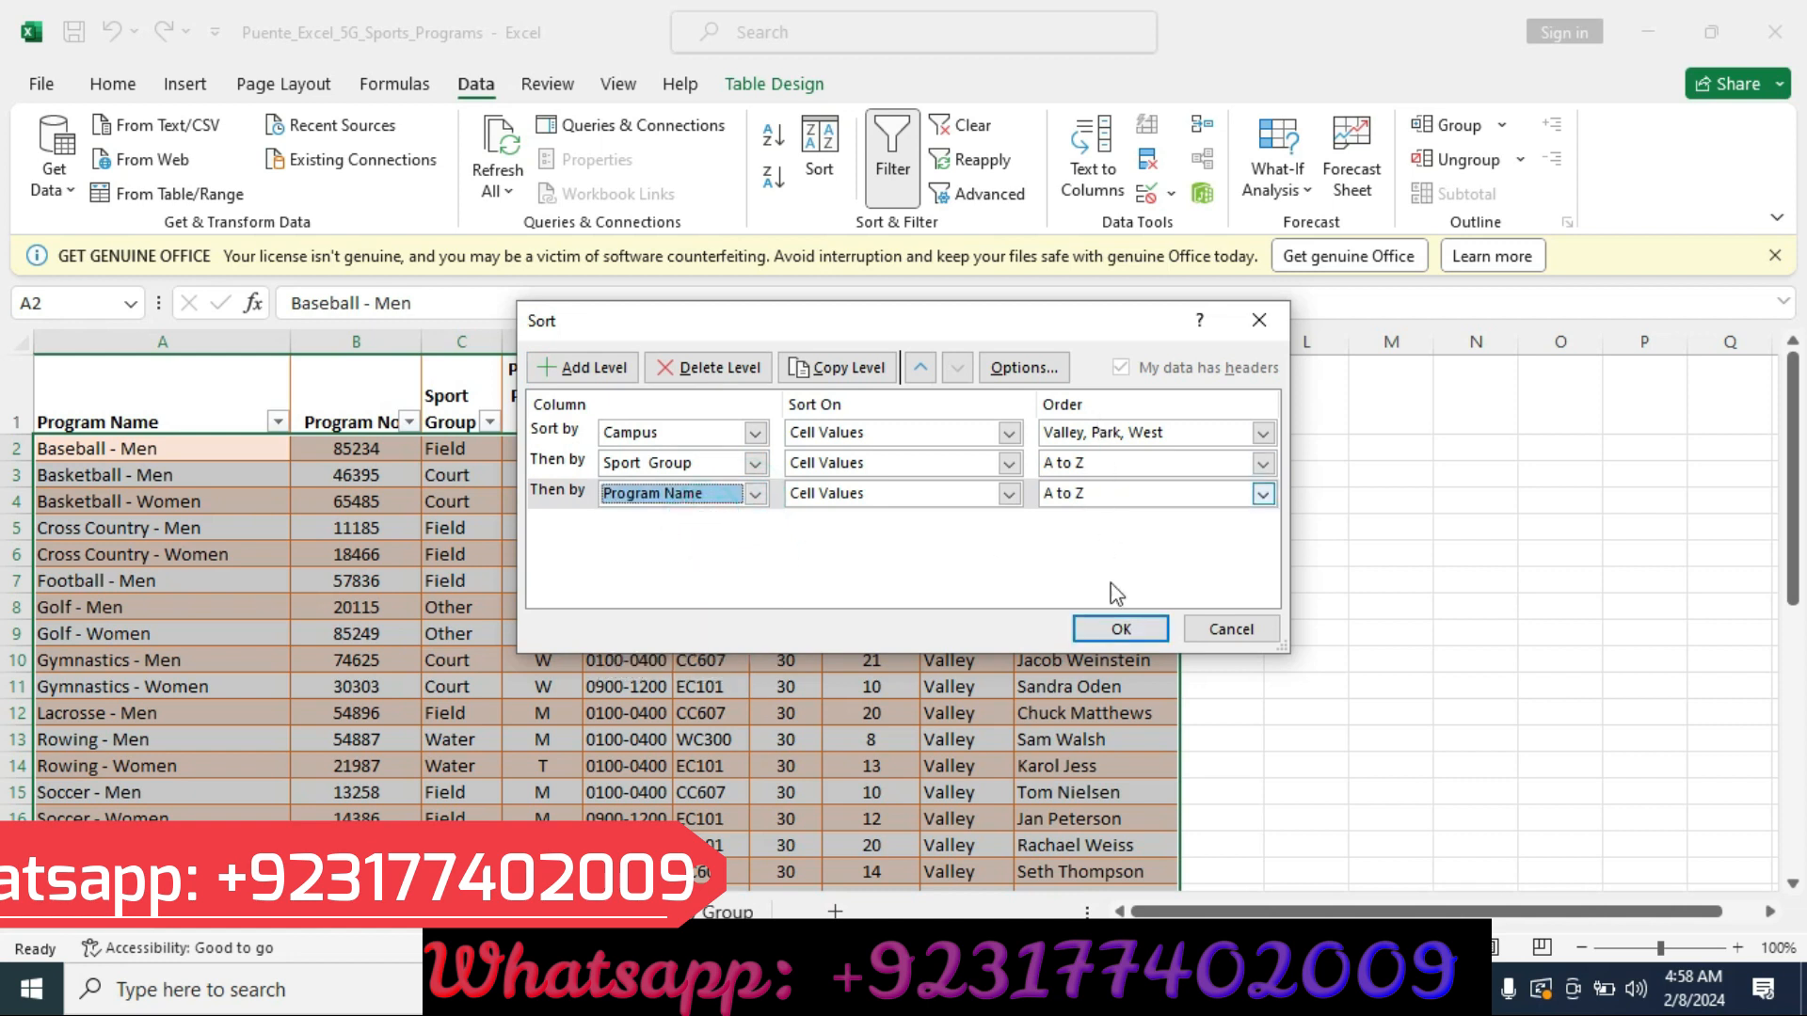
{"action": "left_click", "coordinate": [1117, 631]}
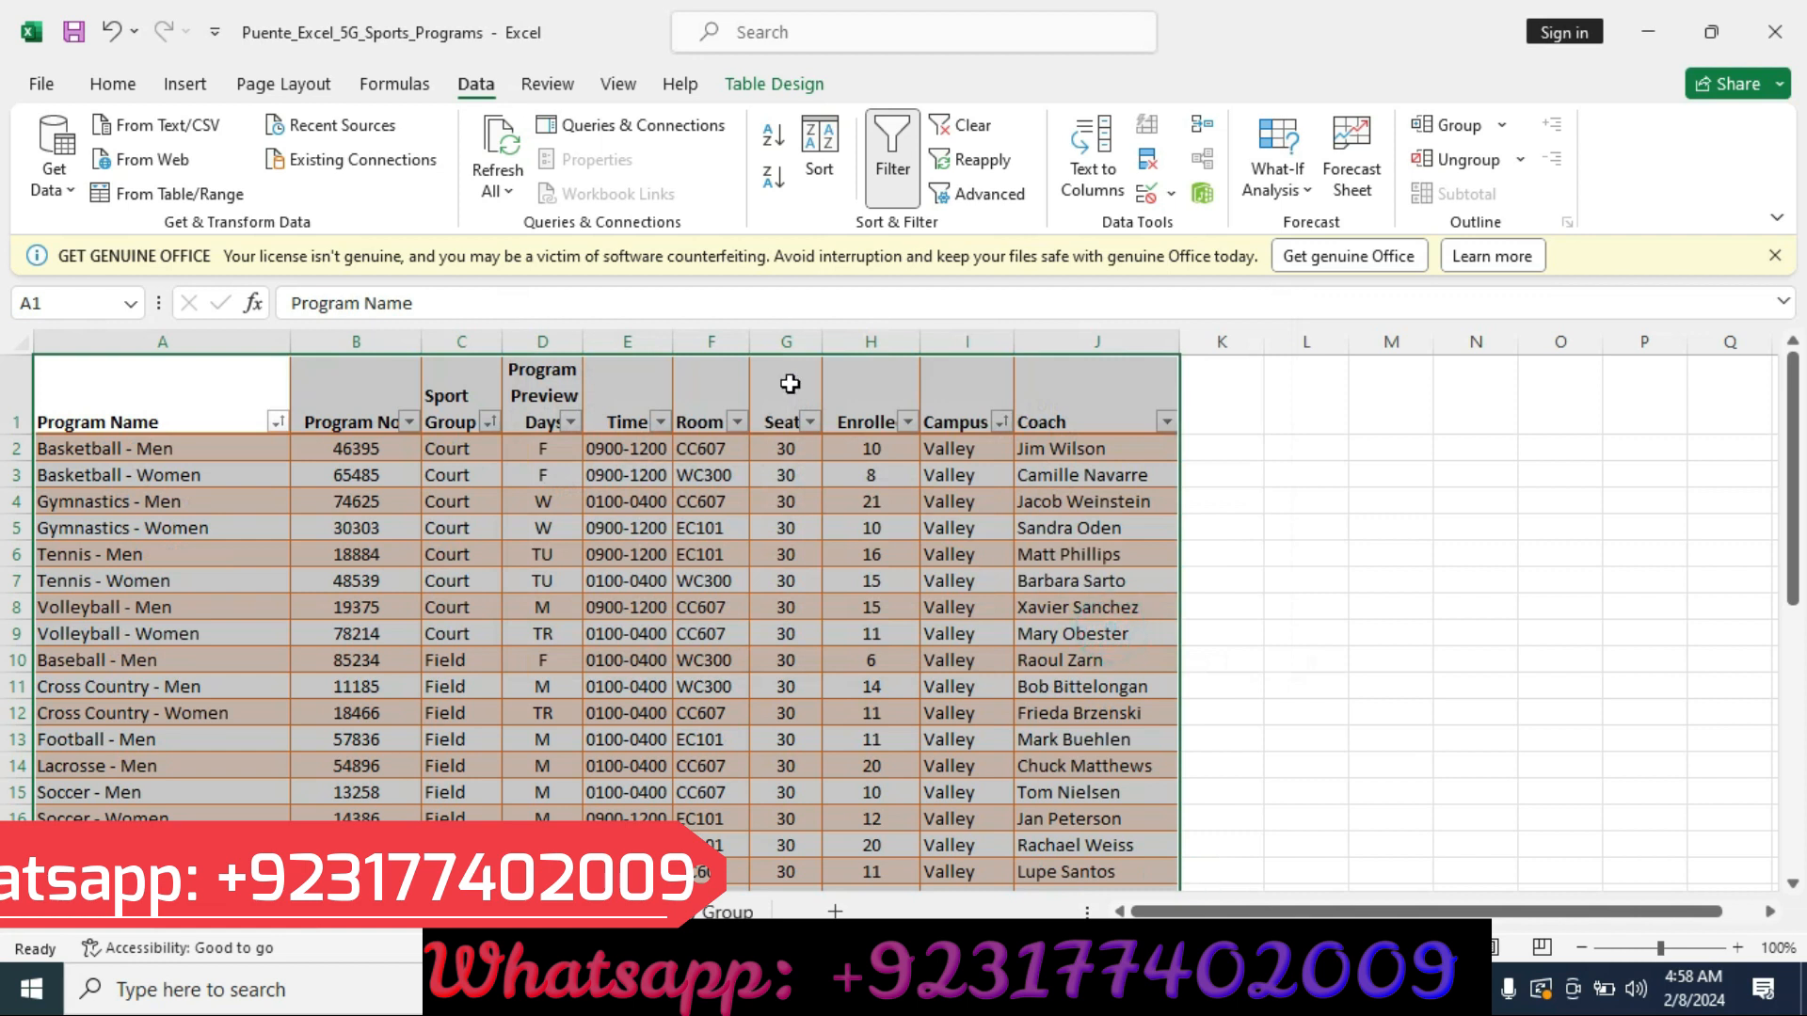
Move the yellow highlight in the instructions from the step 3 row to the step 4 row.
{"action": "key", "text": "alt+Tab"}
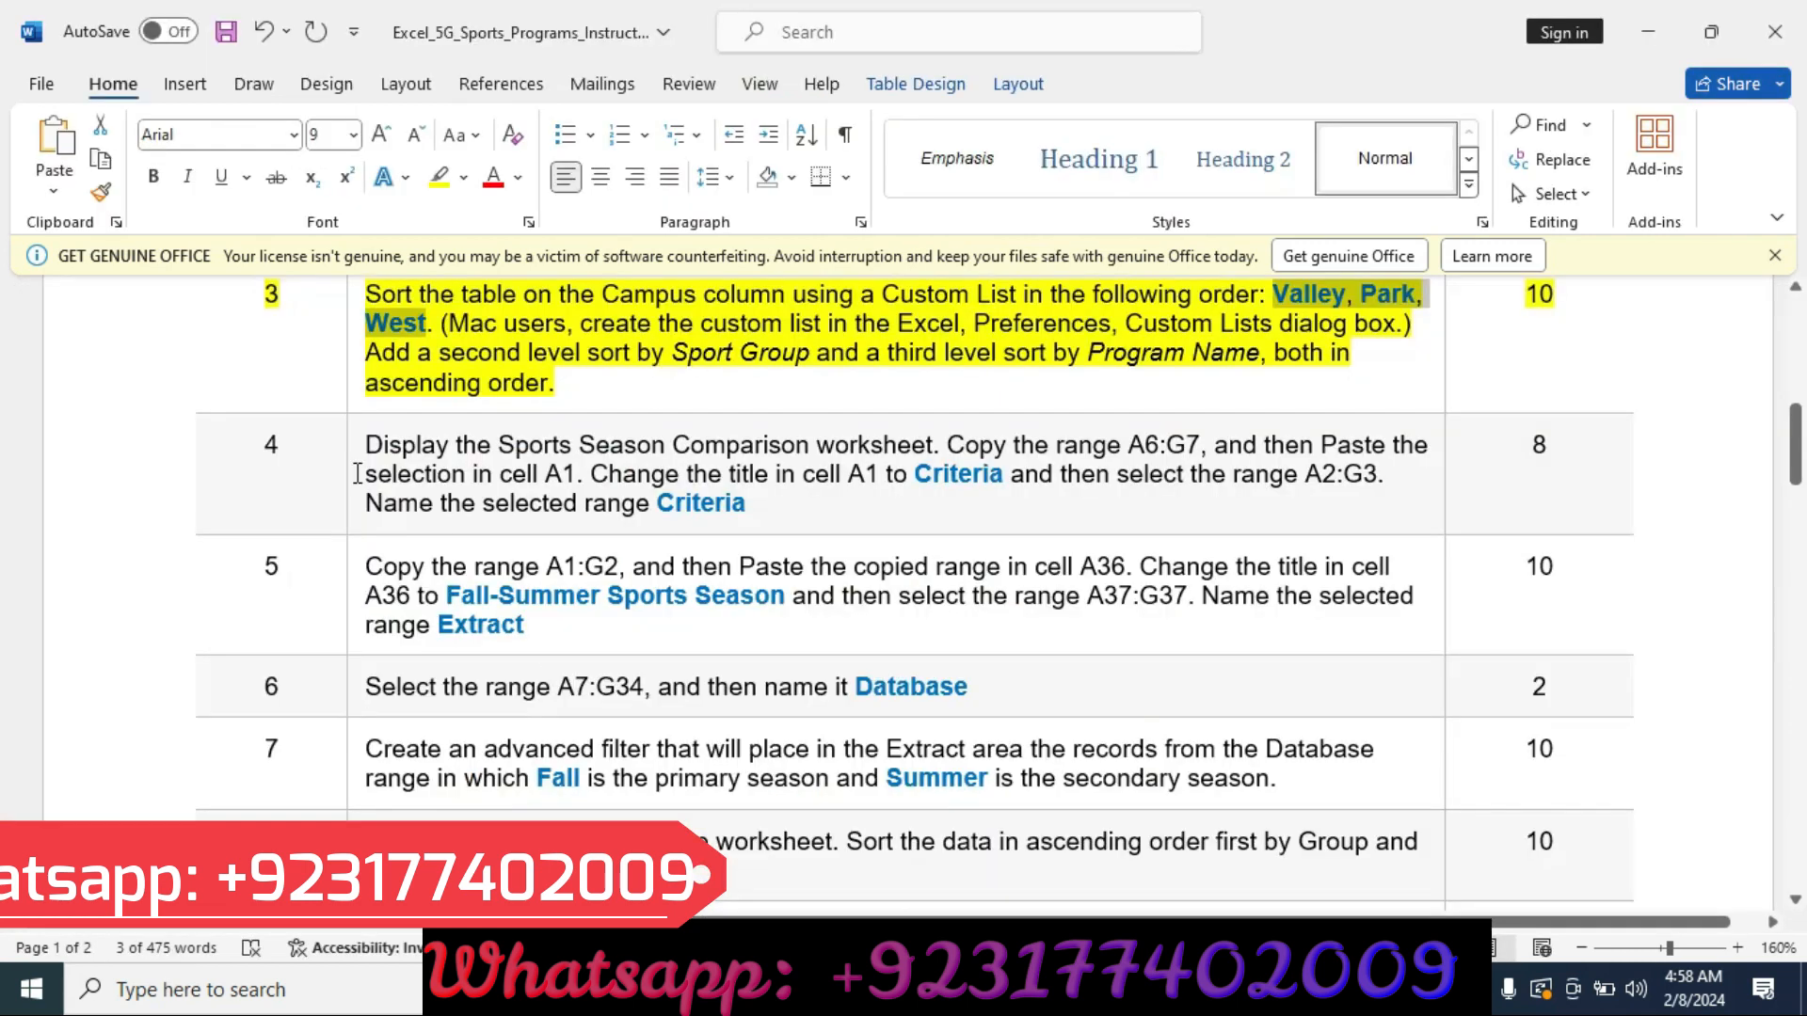
{"action": "left_click", "coordinate": [171, 368]}
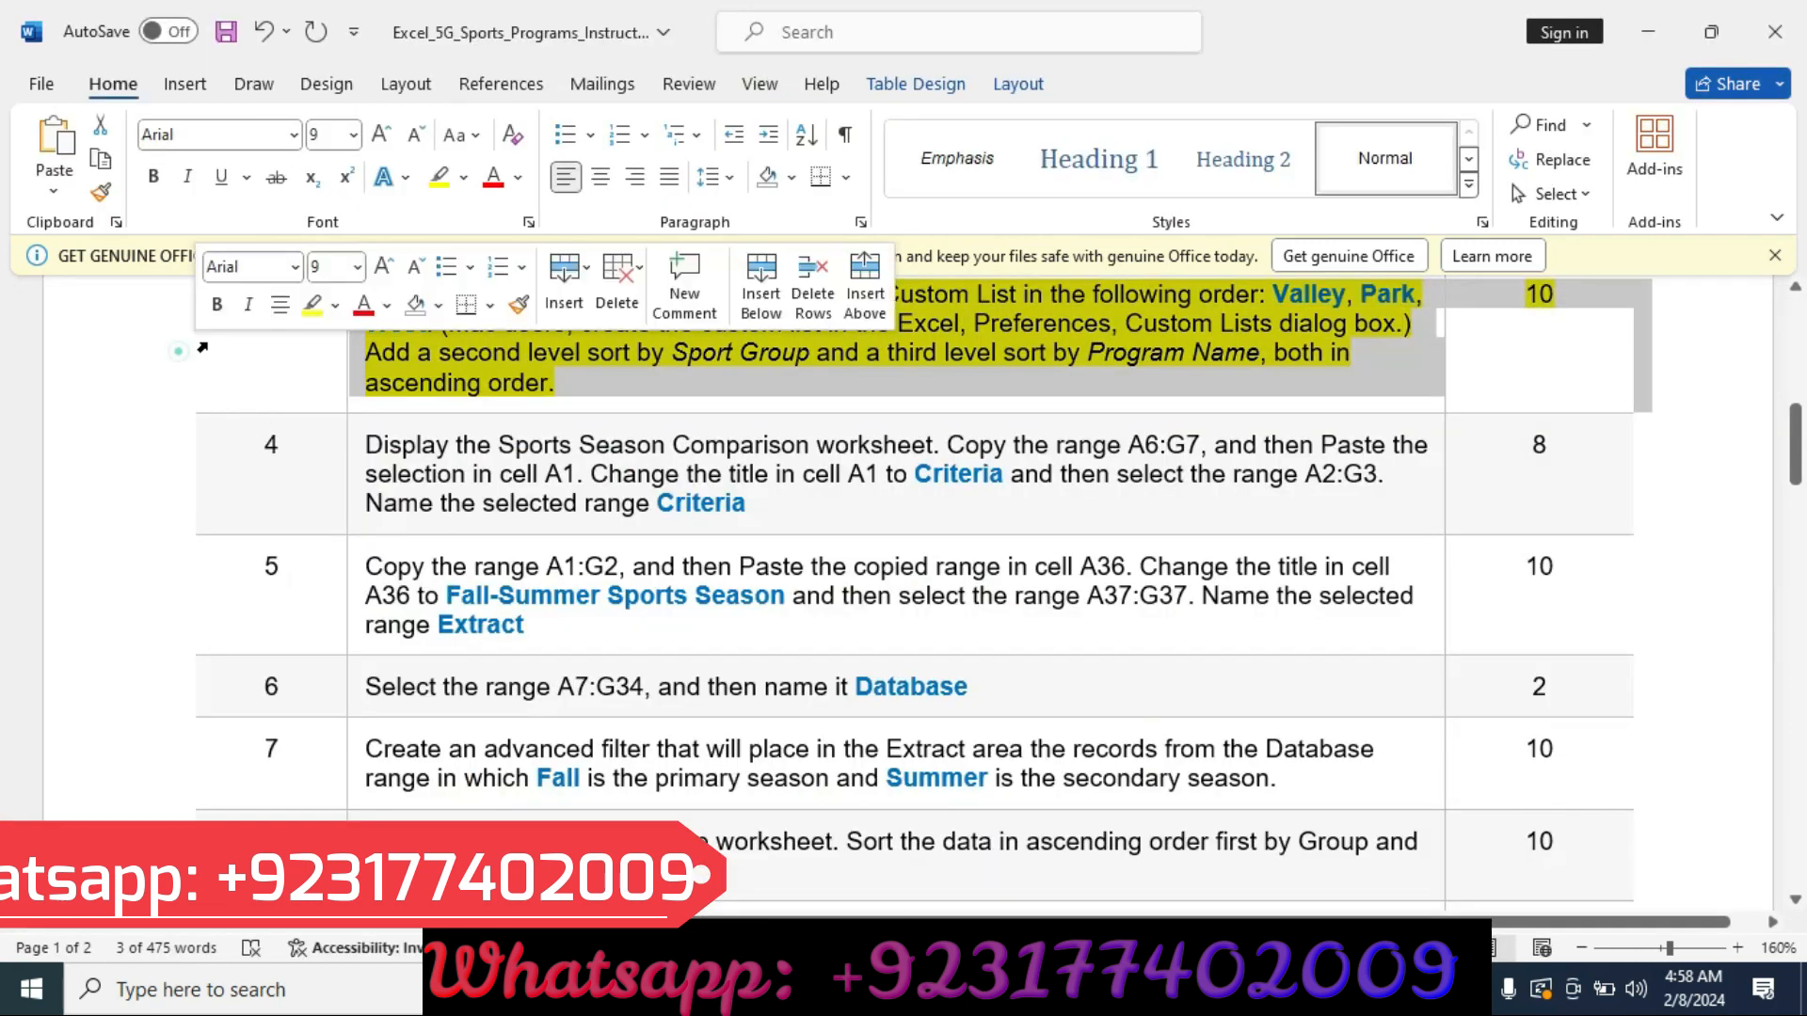
{"action": "left_click", "coordinate": [310, 309]}
{"action": "left_click", "coordinate": [87, 466]}
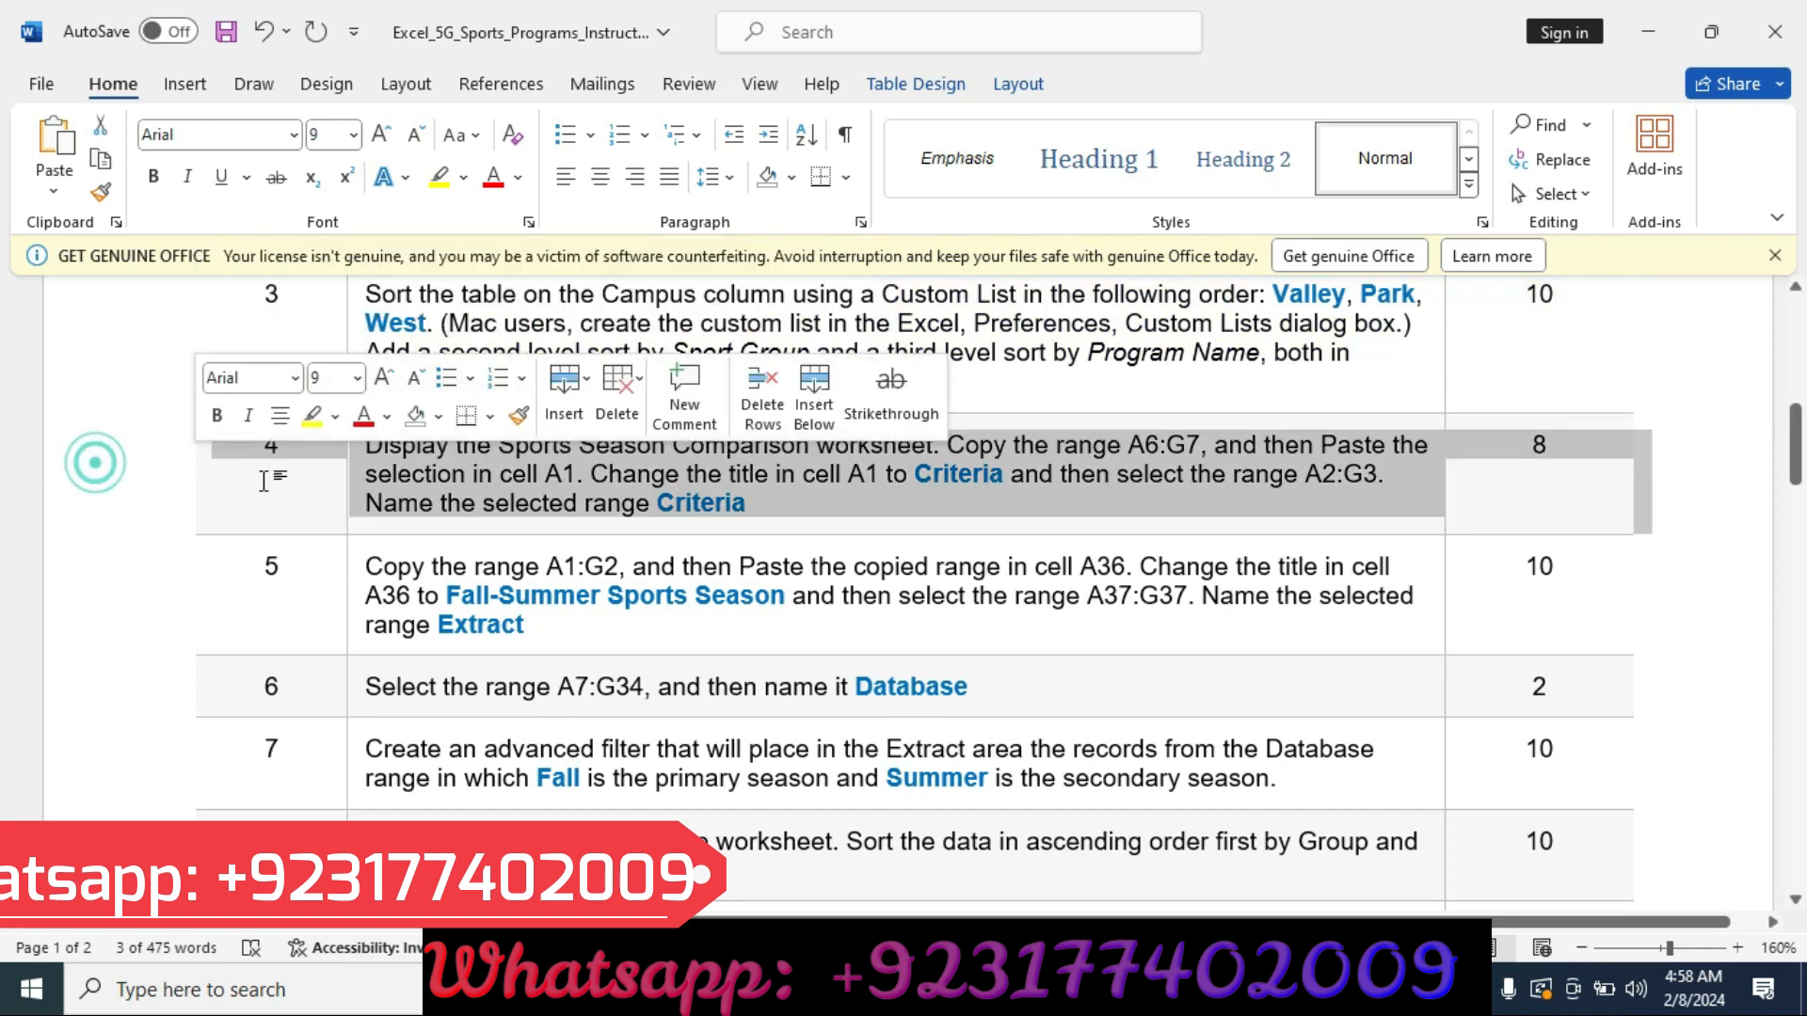
{"action": "left_click", "coordinate": [308, 416]}
{"action": "key", "text": "Right"}
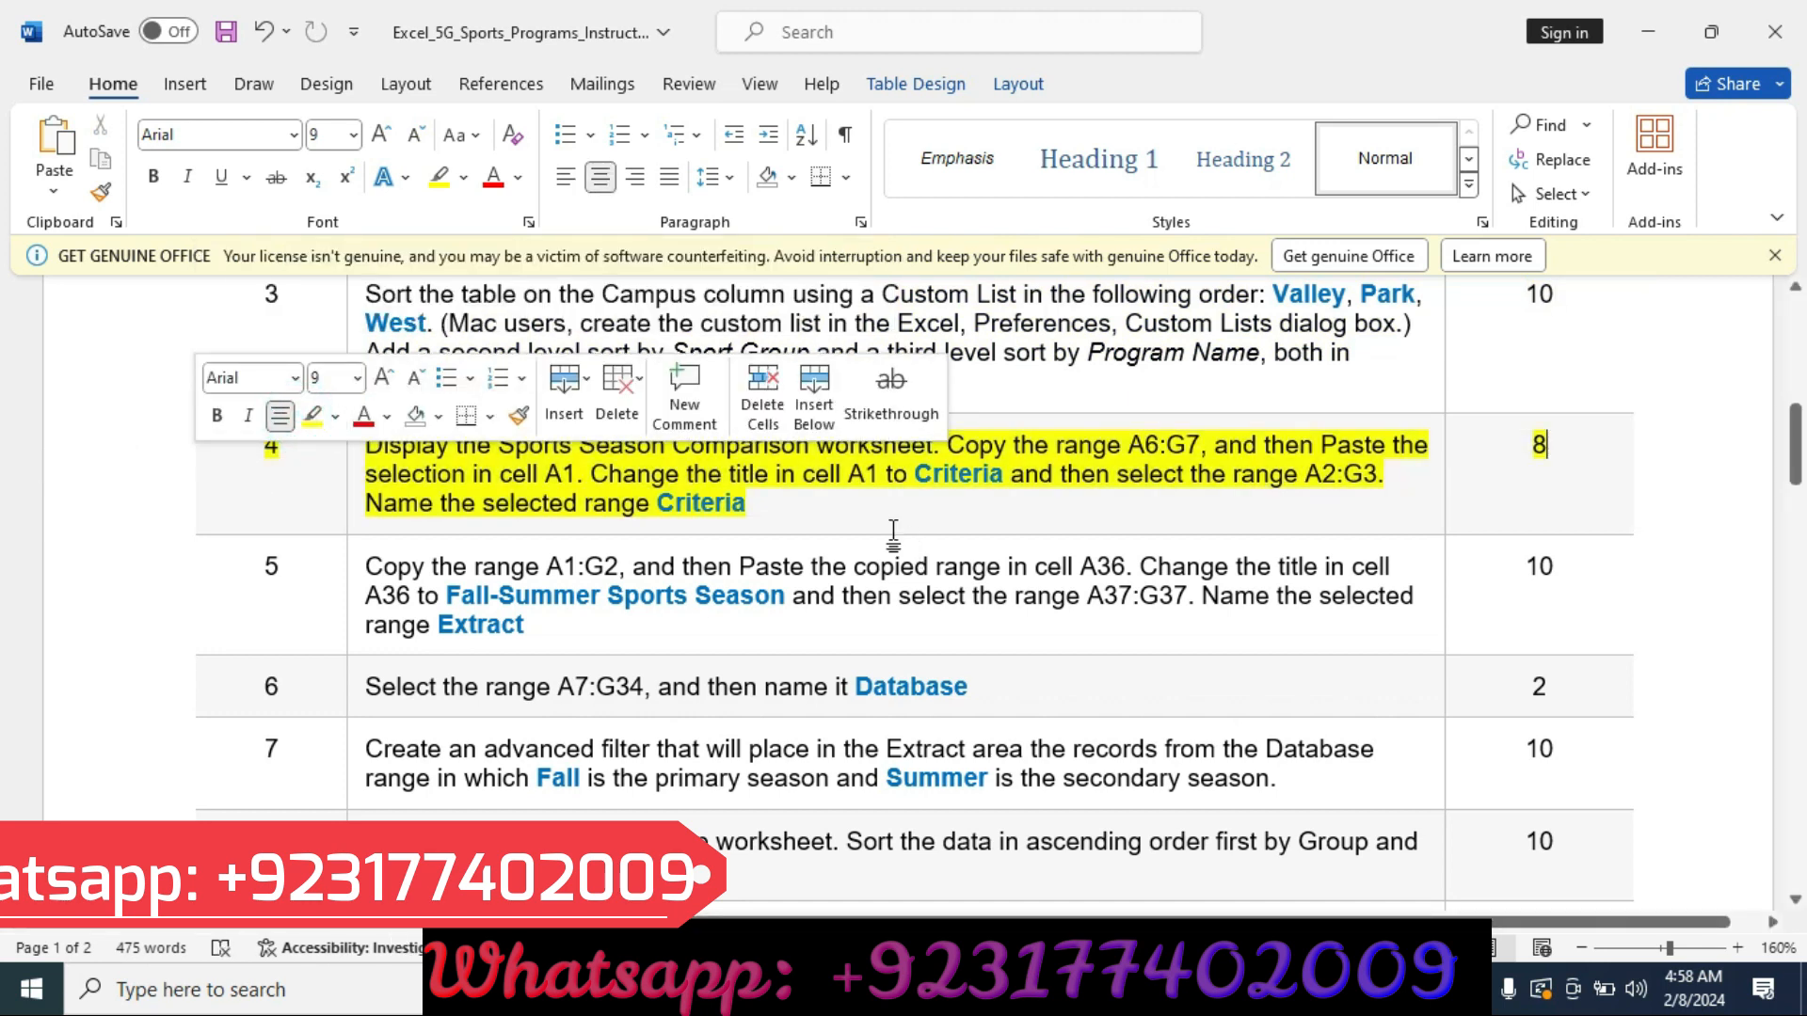
{"action": "left_click", "coordinate": [160, 590]}
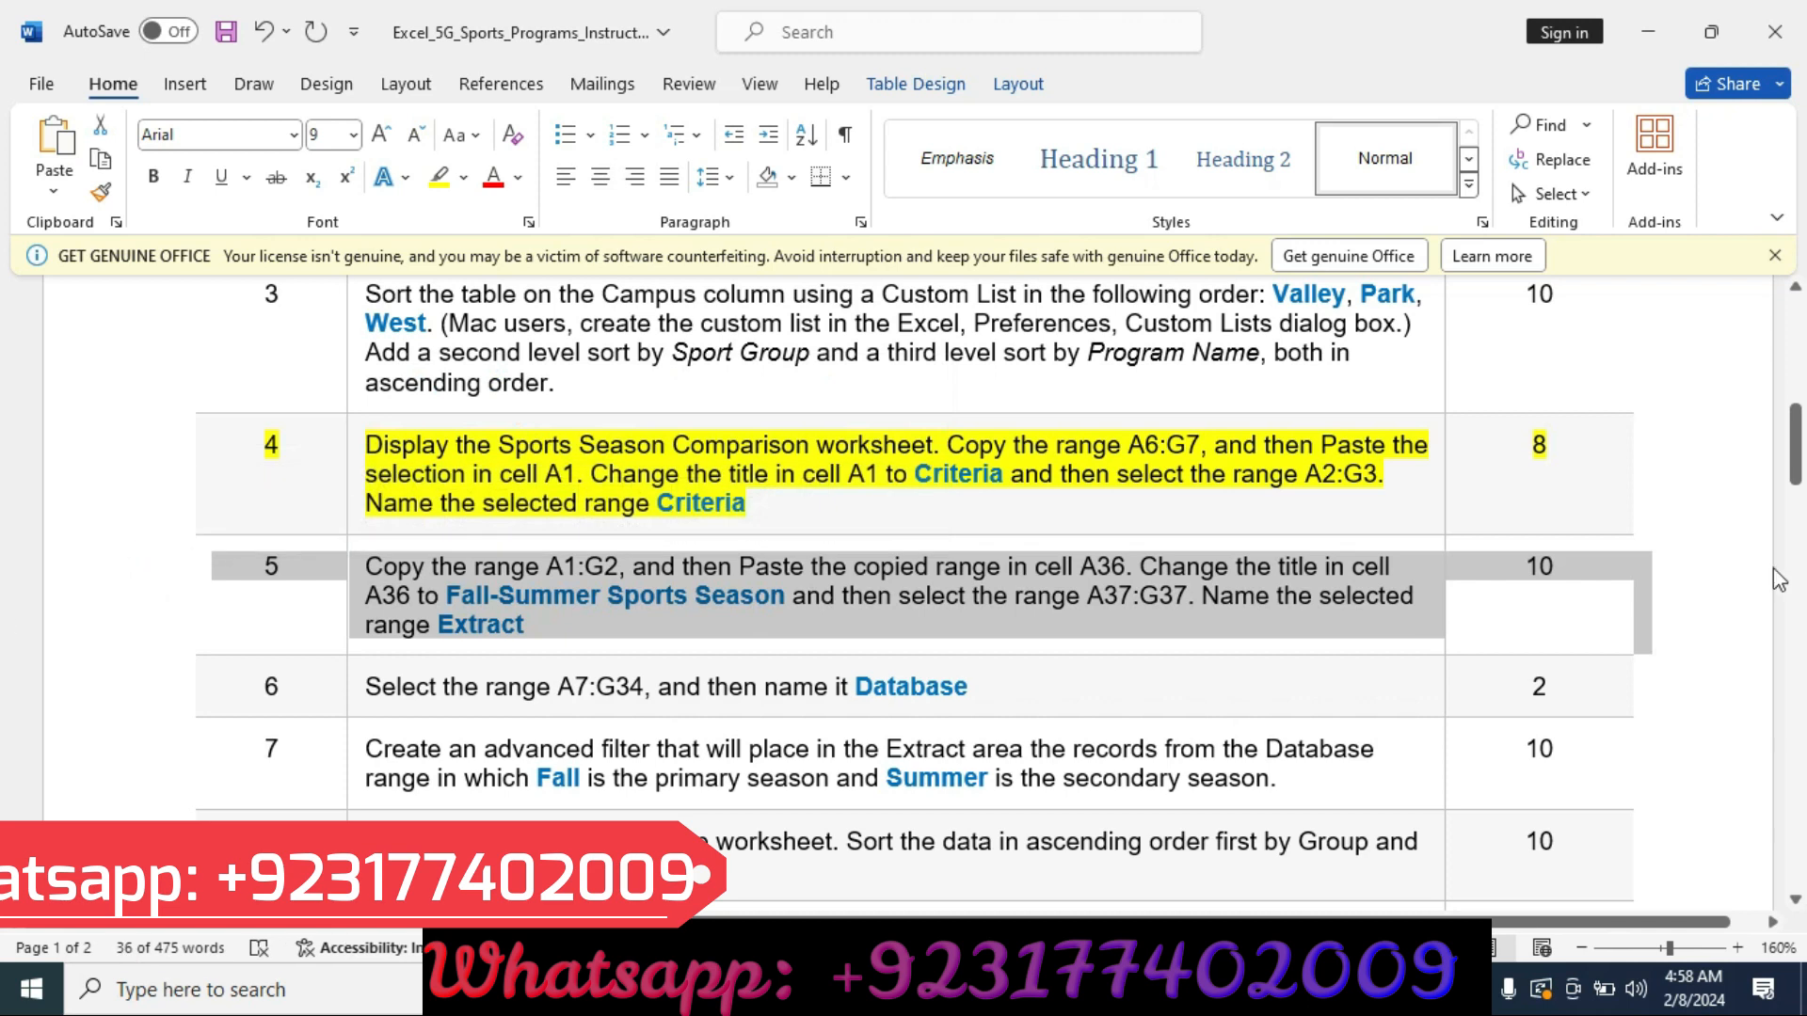
{"action": "left_click", "coordinate": [1737, 544]}
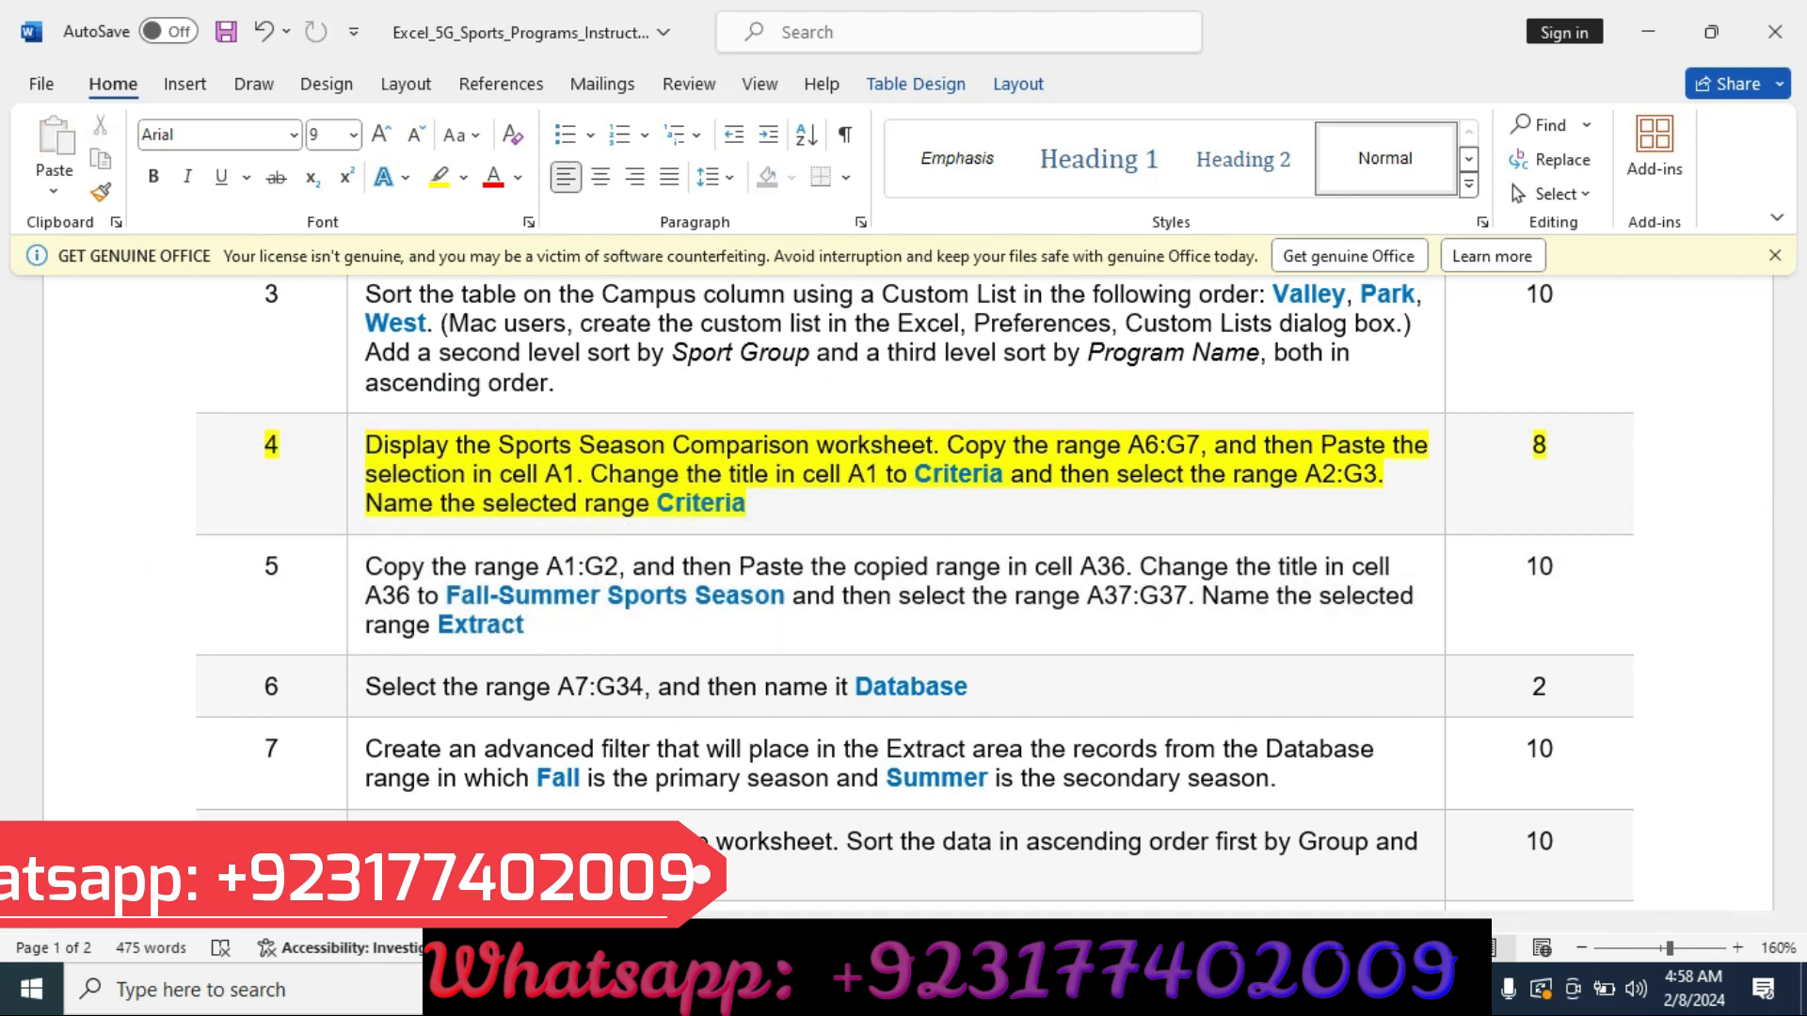
On the Sports Season Comparison worksheet, copy the range A6:G7 and paste it into cell A1.
{"action": "key", "text": "alt+Tab"}
{"action": "left_click", "coordinate": [461, 912]}
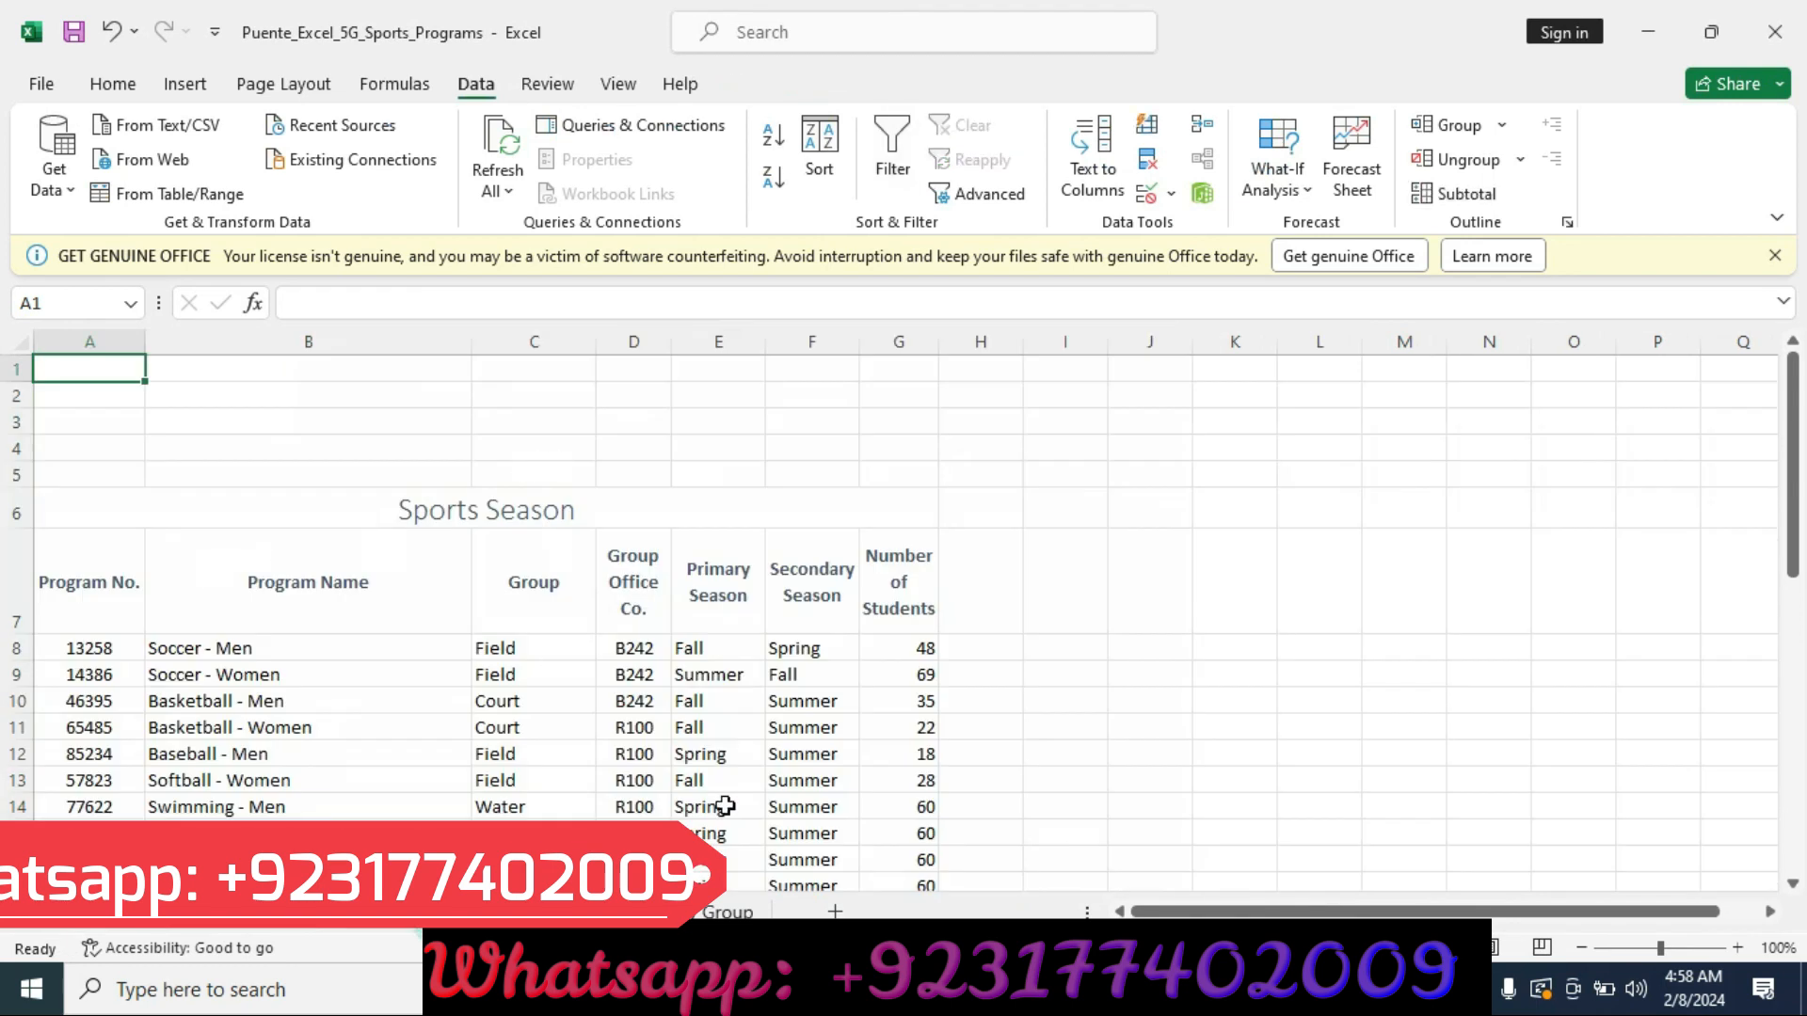
{"action": "key", "text": "alt+Tab"}
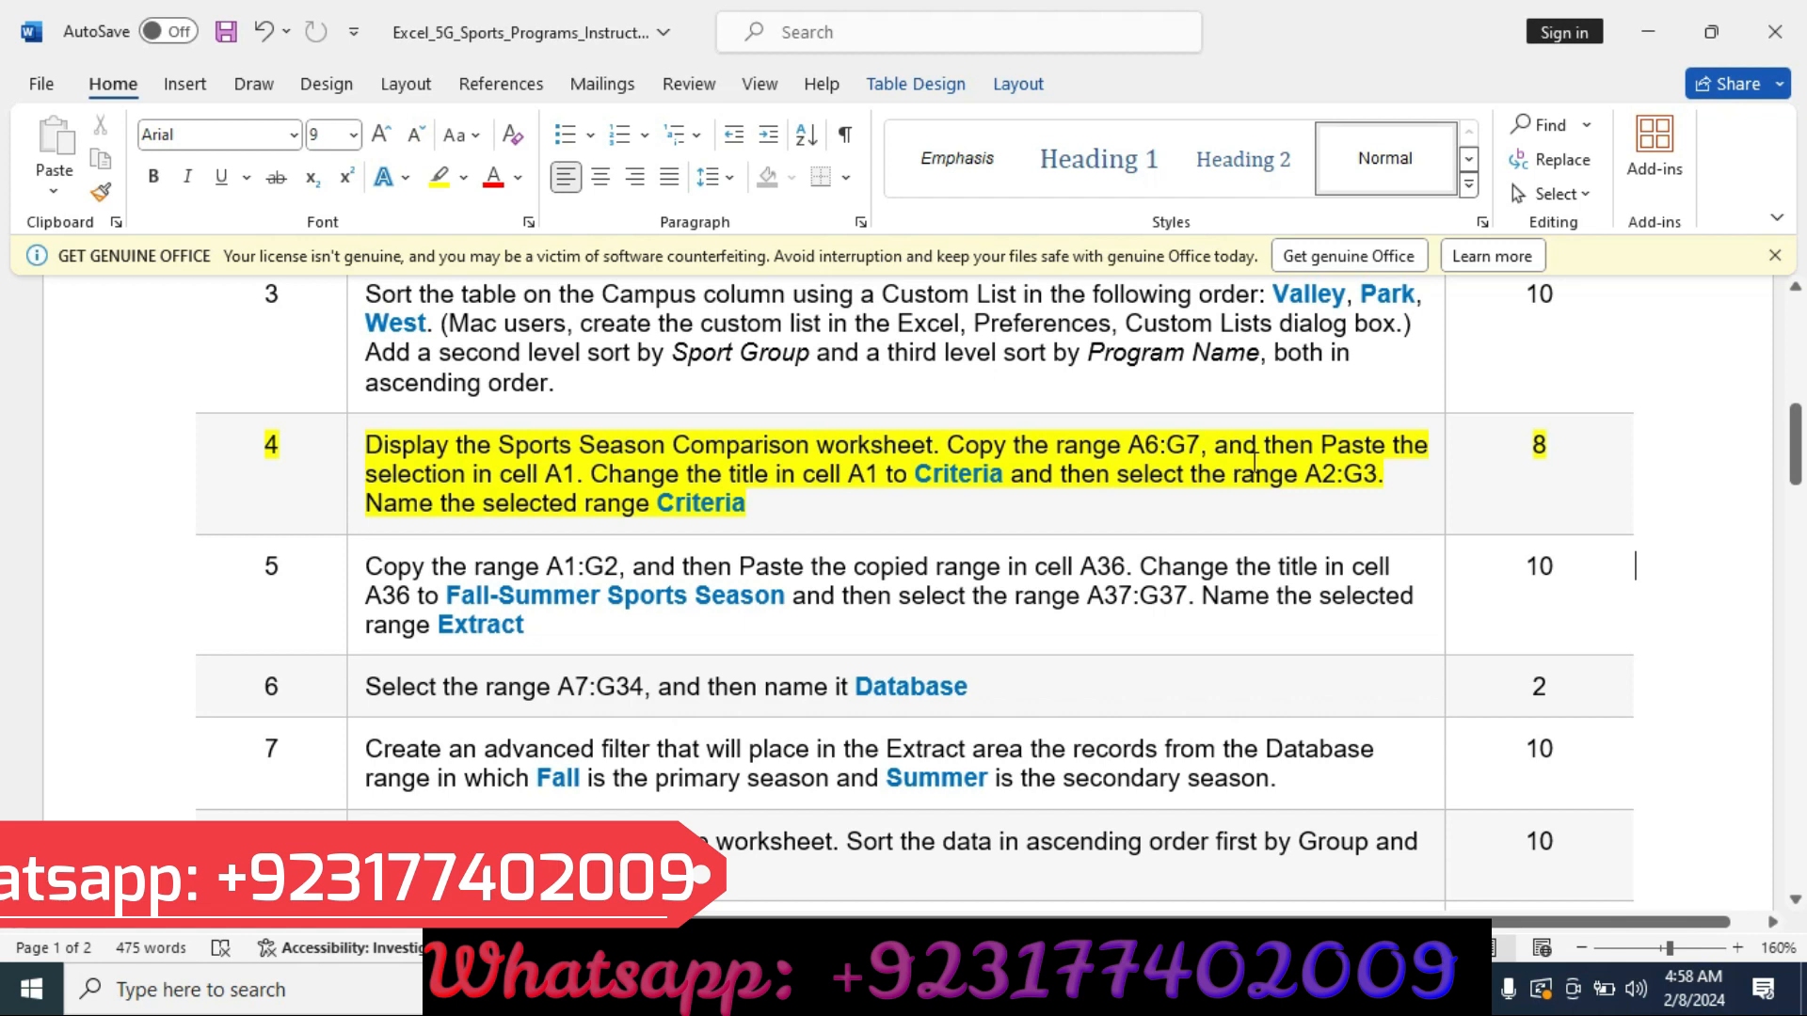
{"action": "key", "text": "alt+Tab"}
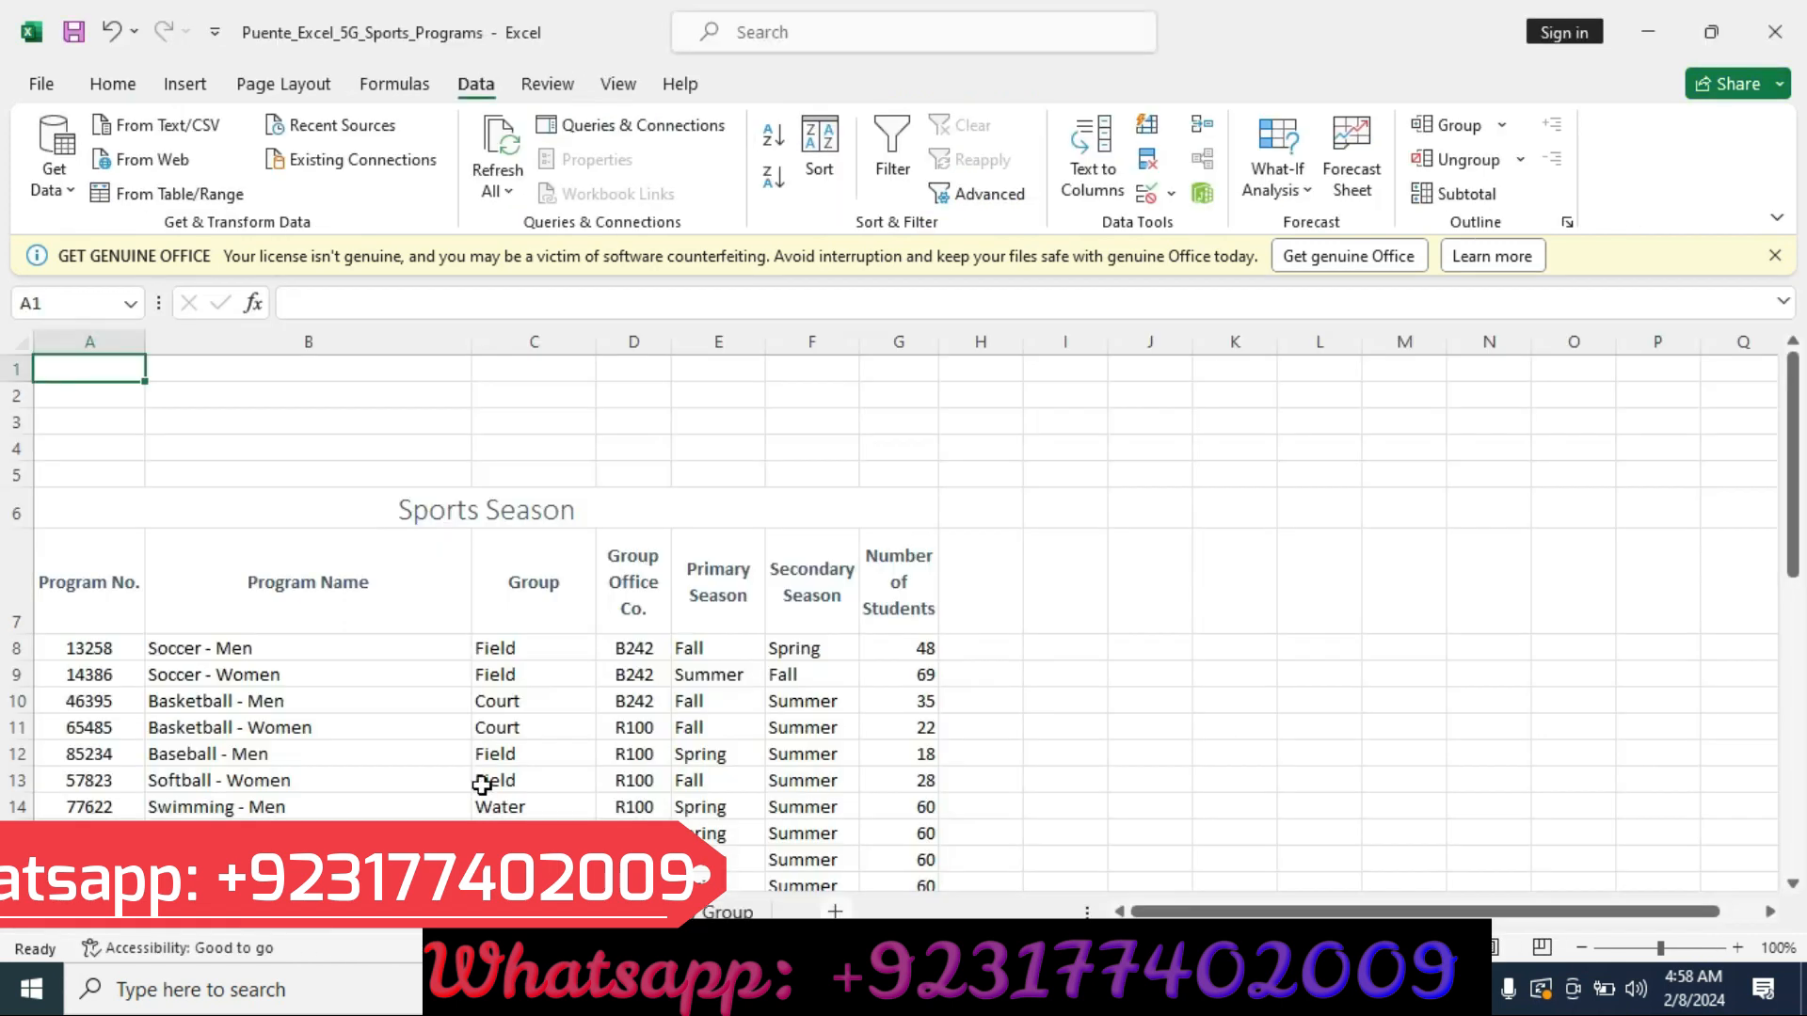
{"action": "left_click_drag", "start_coordinate": [87, 603], "coordinate": [892, 606]}
{"action": "left_click_drag", "start_coordinate": [103, 500], "coordinate": [469, 575]}
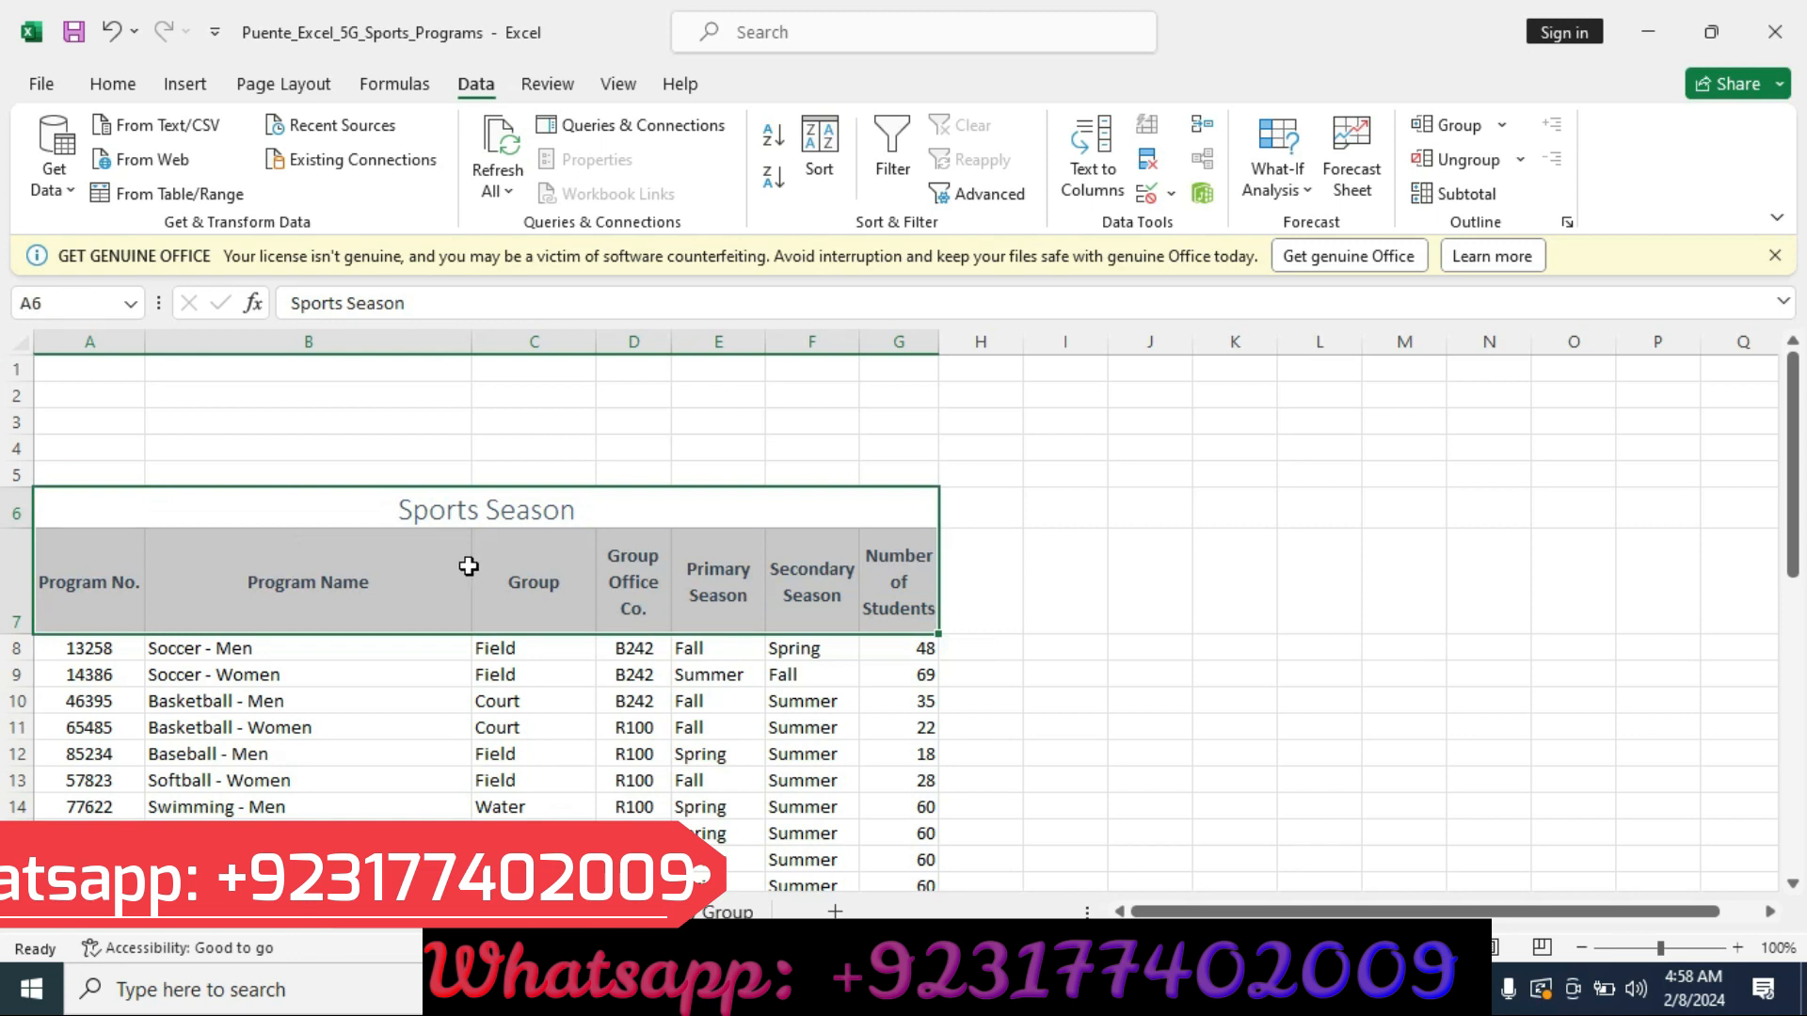
{"action": "key", "text": "ctrl+c"}
{"action": "key", "text": "alt+Tab"}
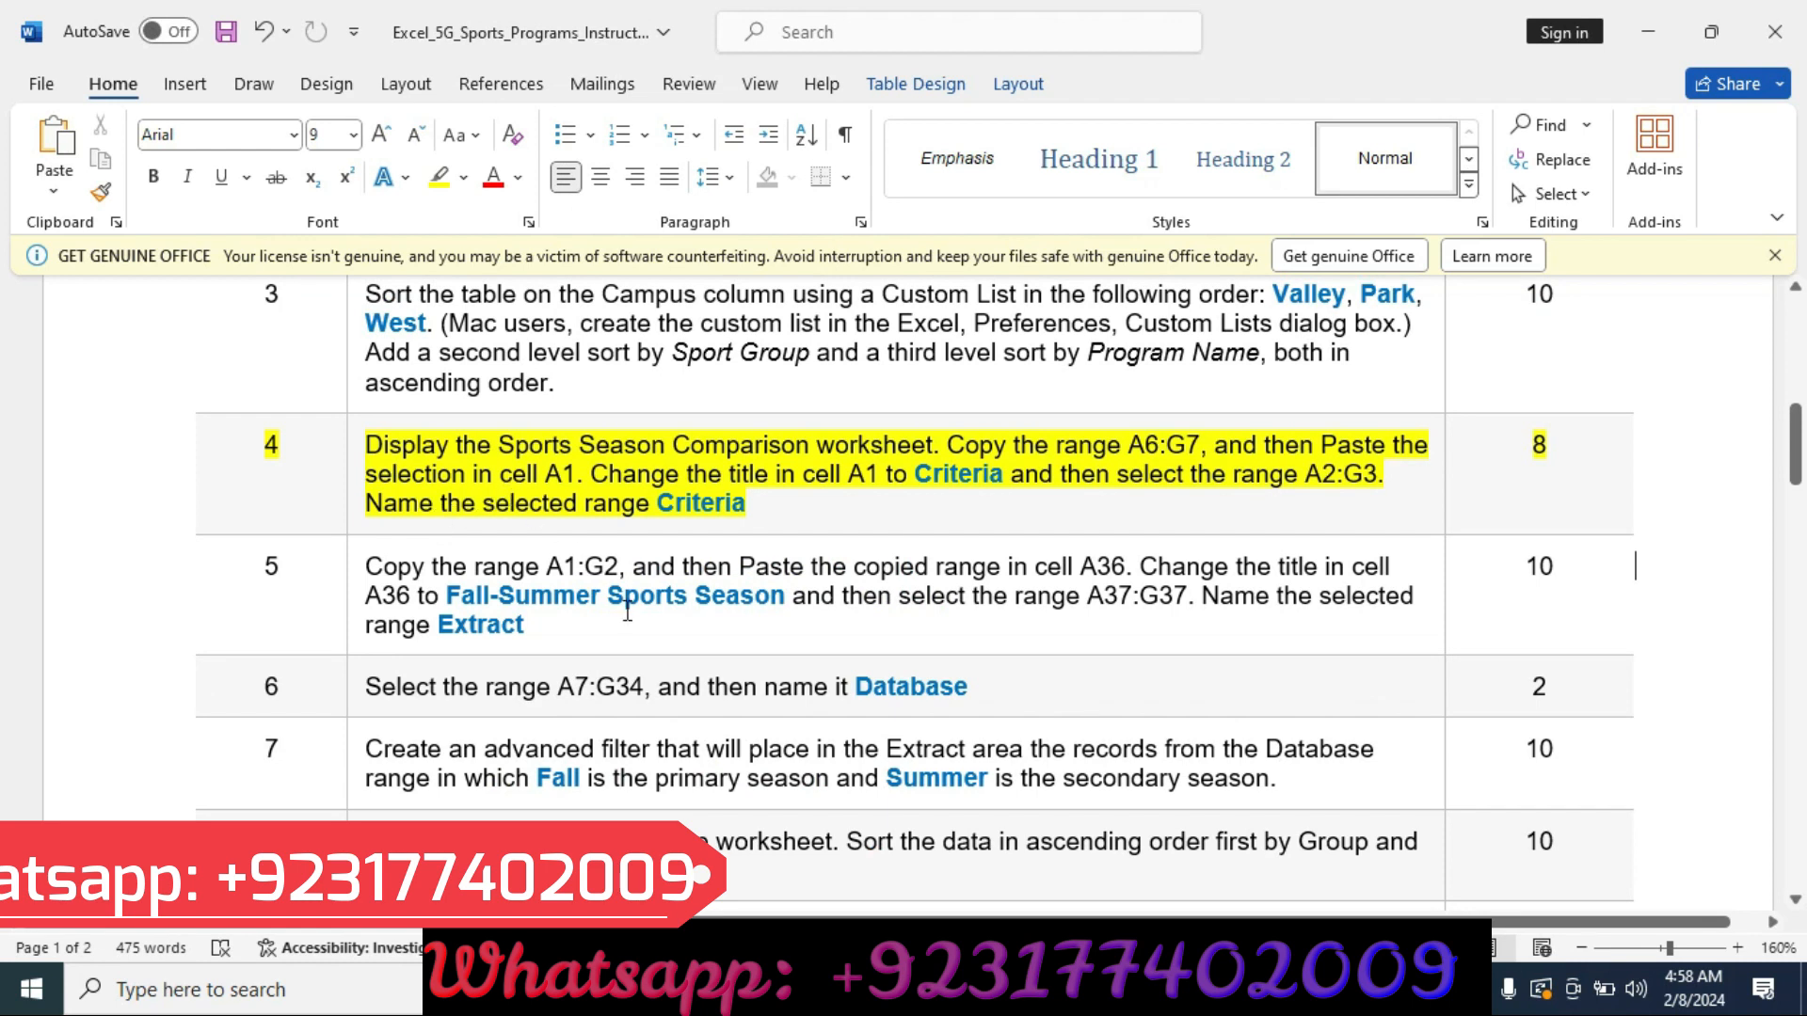
{"action": "key", "text": "alt+Tab"}
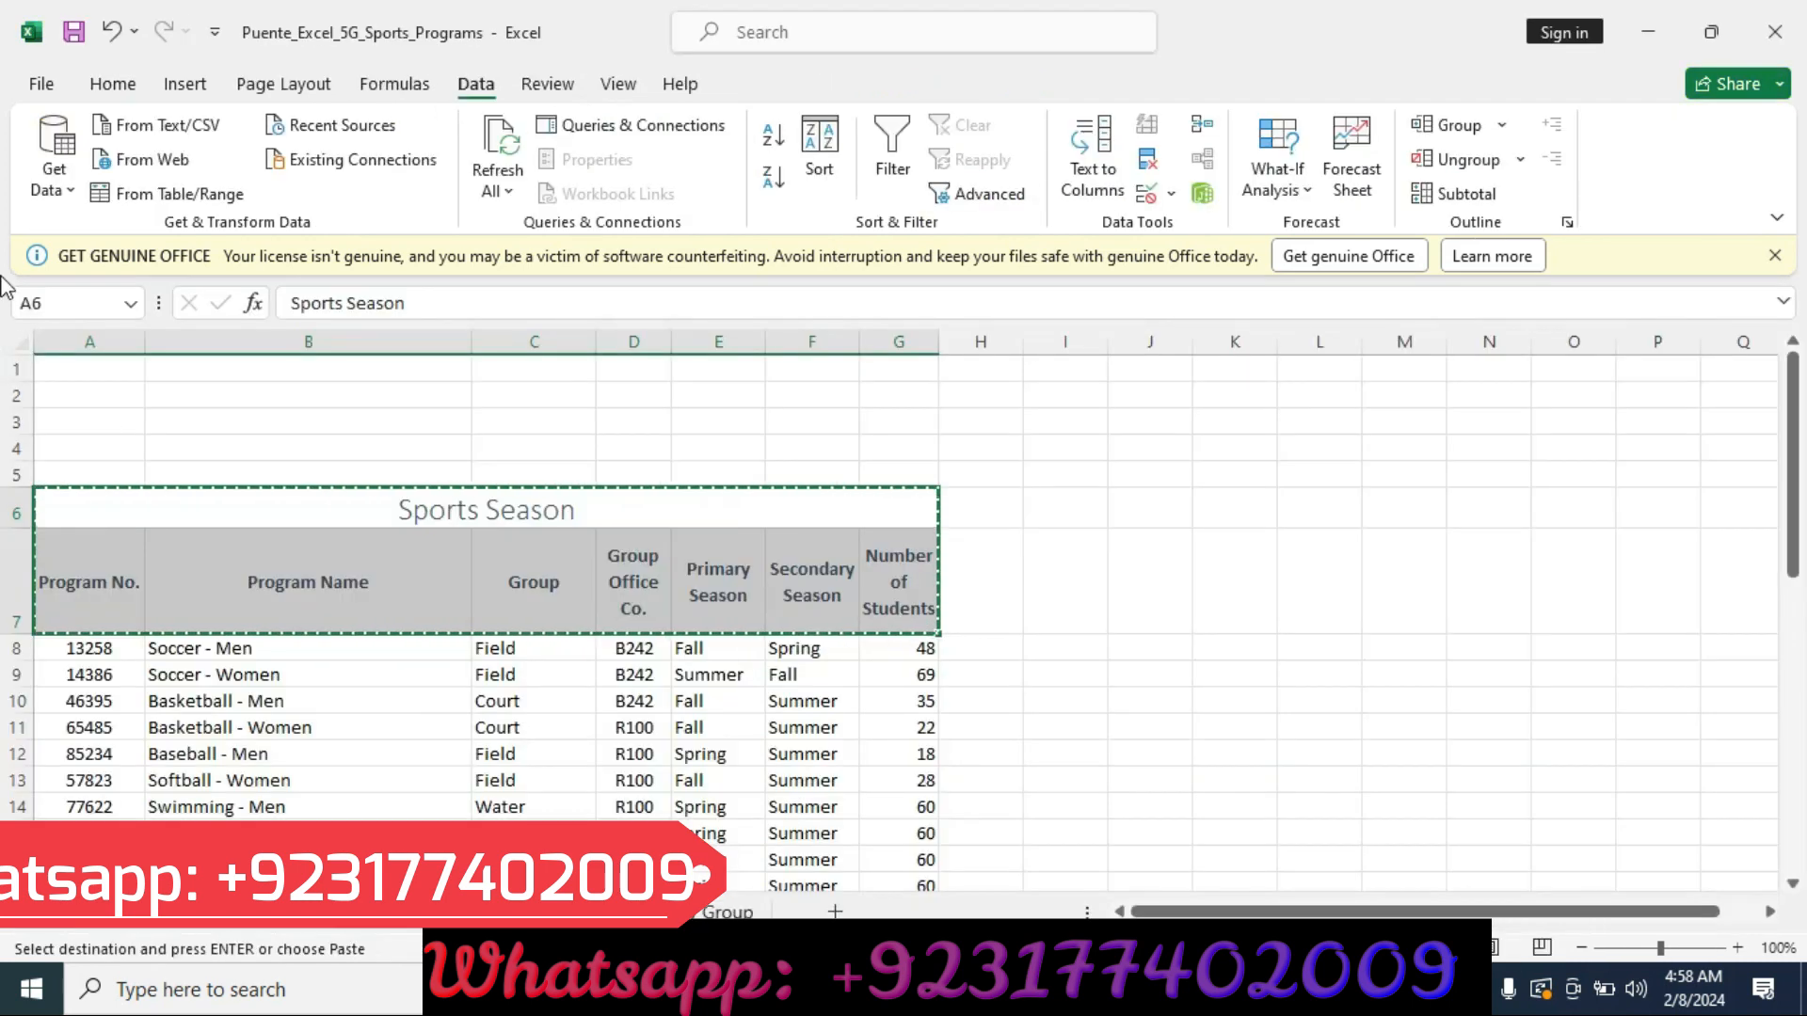
{"action": "left_click", "coordinate": [89, 368]}
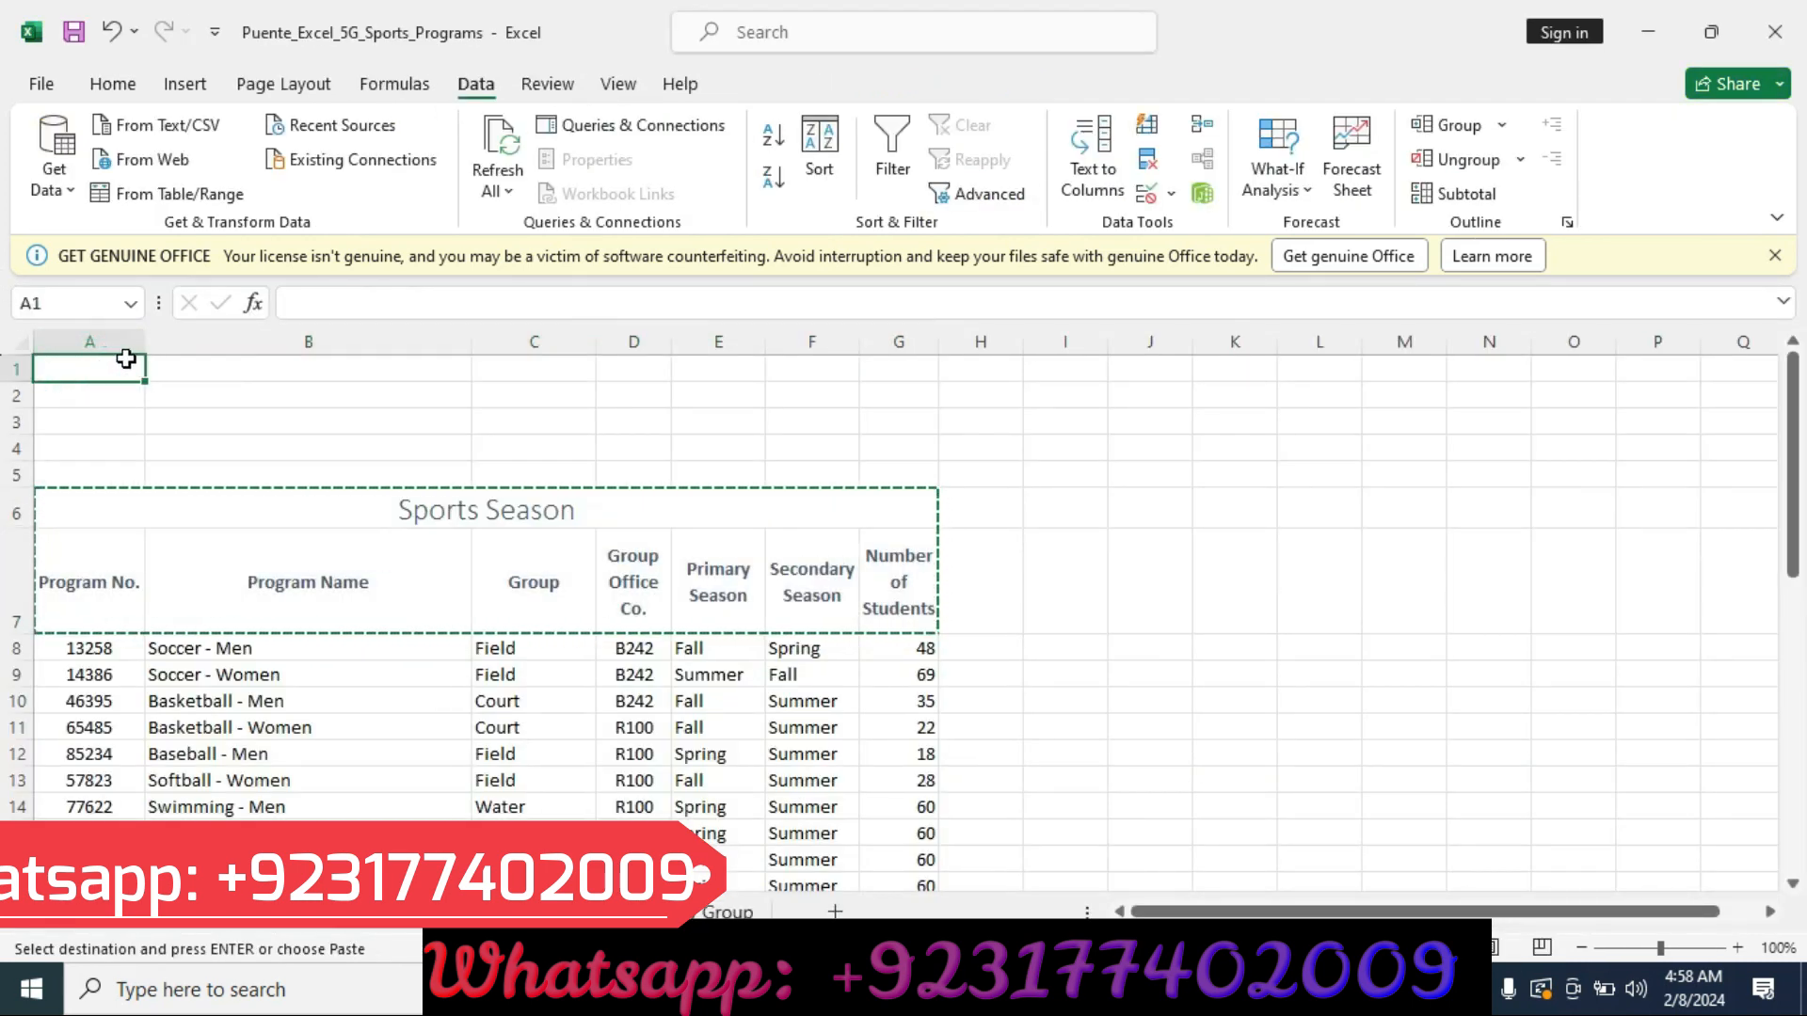
{"action": "key", "text": "ctrl+v"}
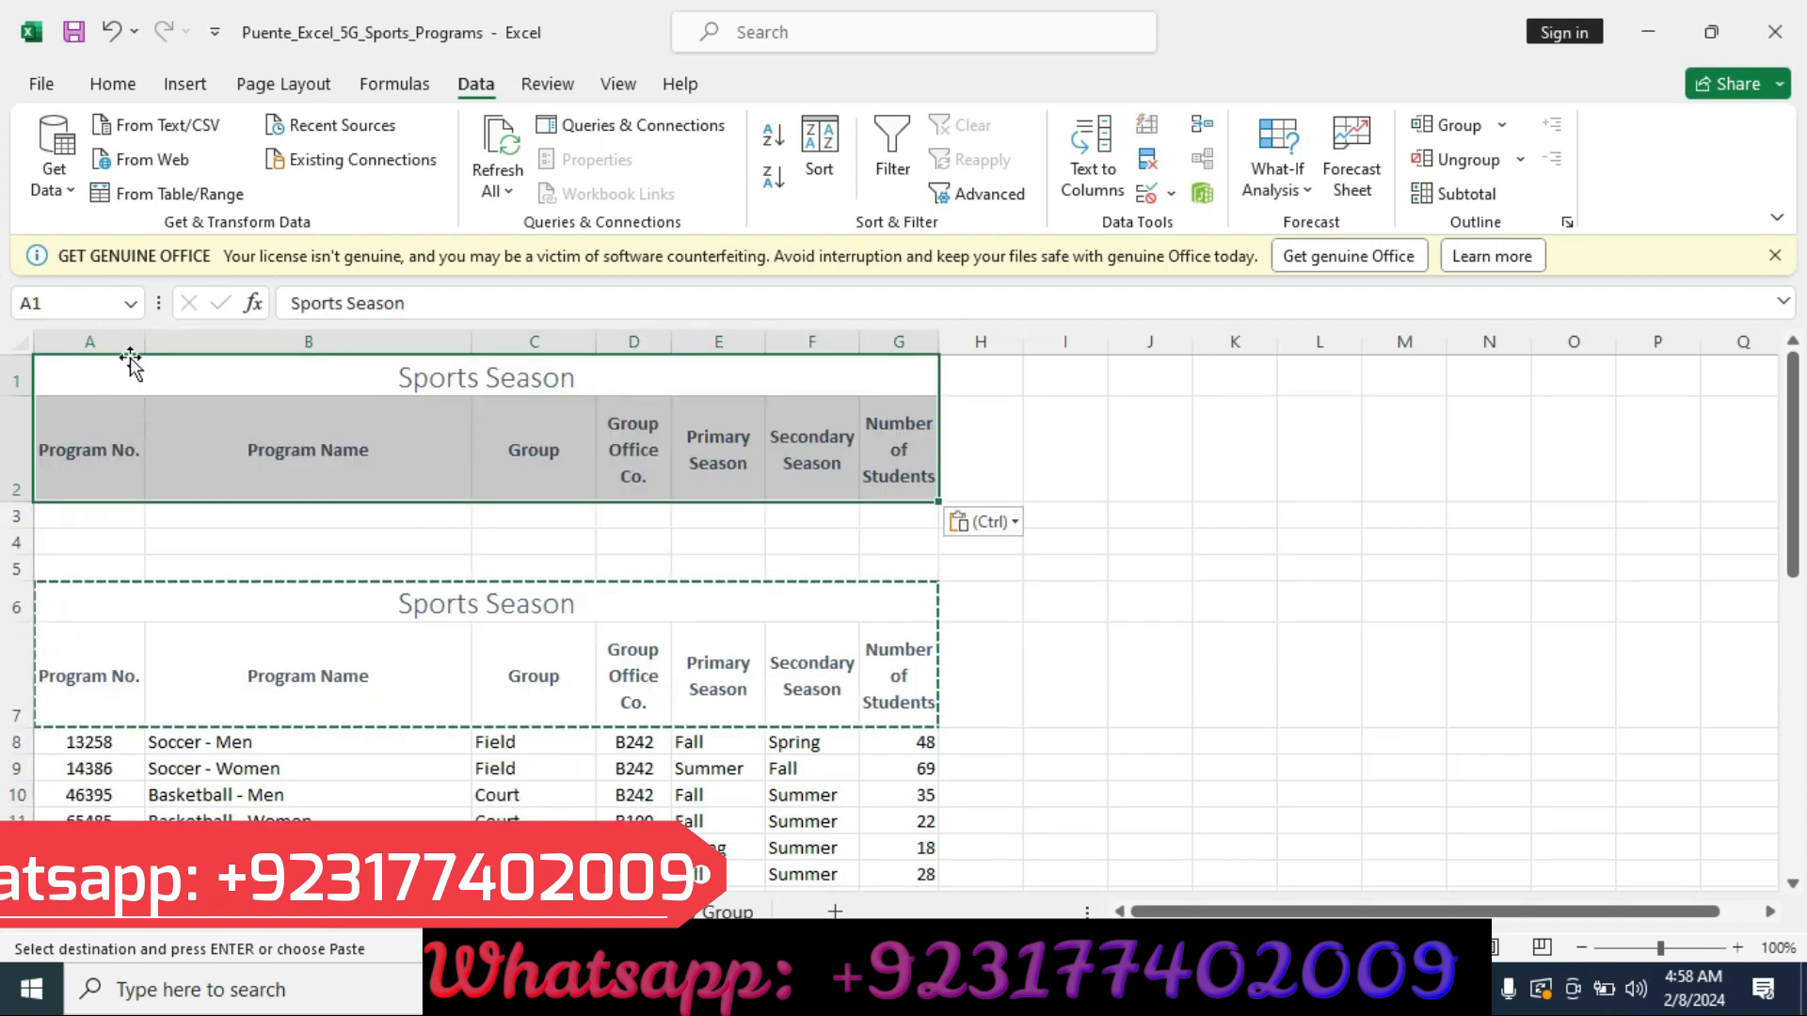
Change the title in cell A1 to Criteria.
{"action": "key", "text": "alt+Tab"}
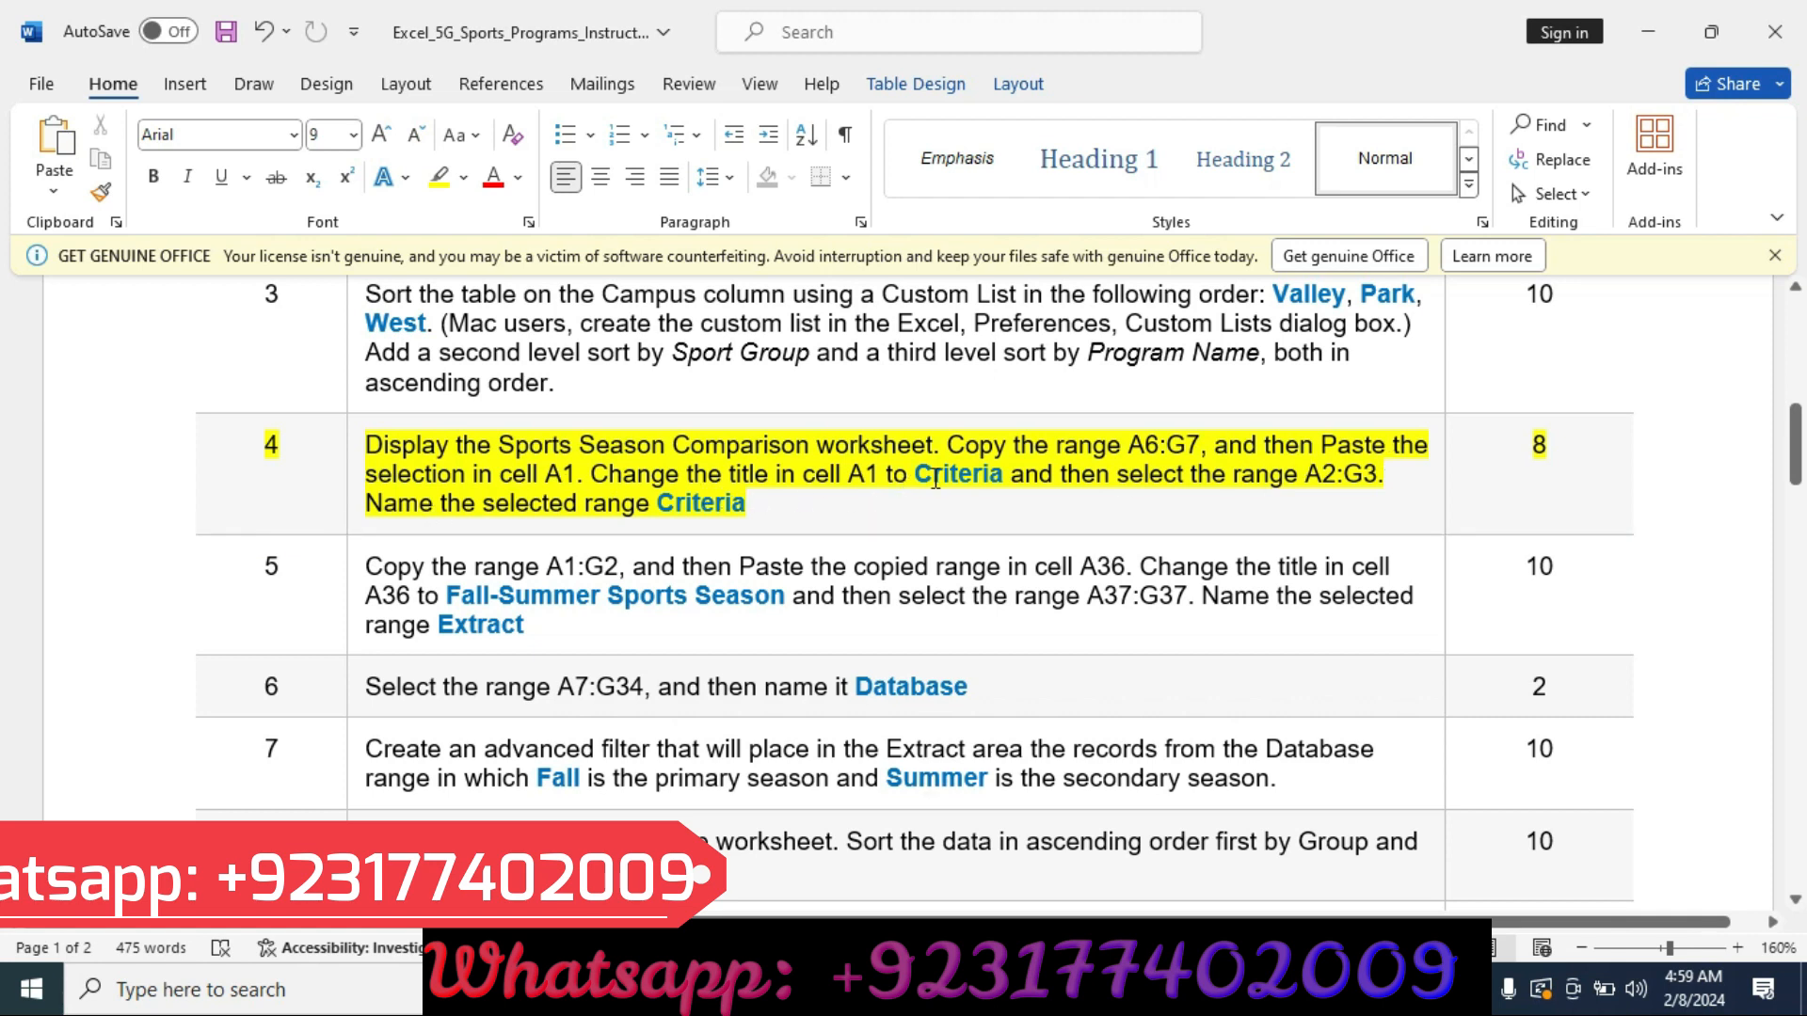
{"action": "left_click_drag", "start_coordinate": [916, 480], "coordinate": [1003, 484]}
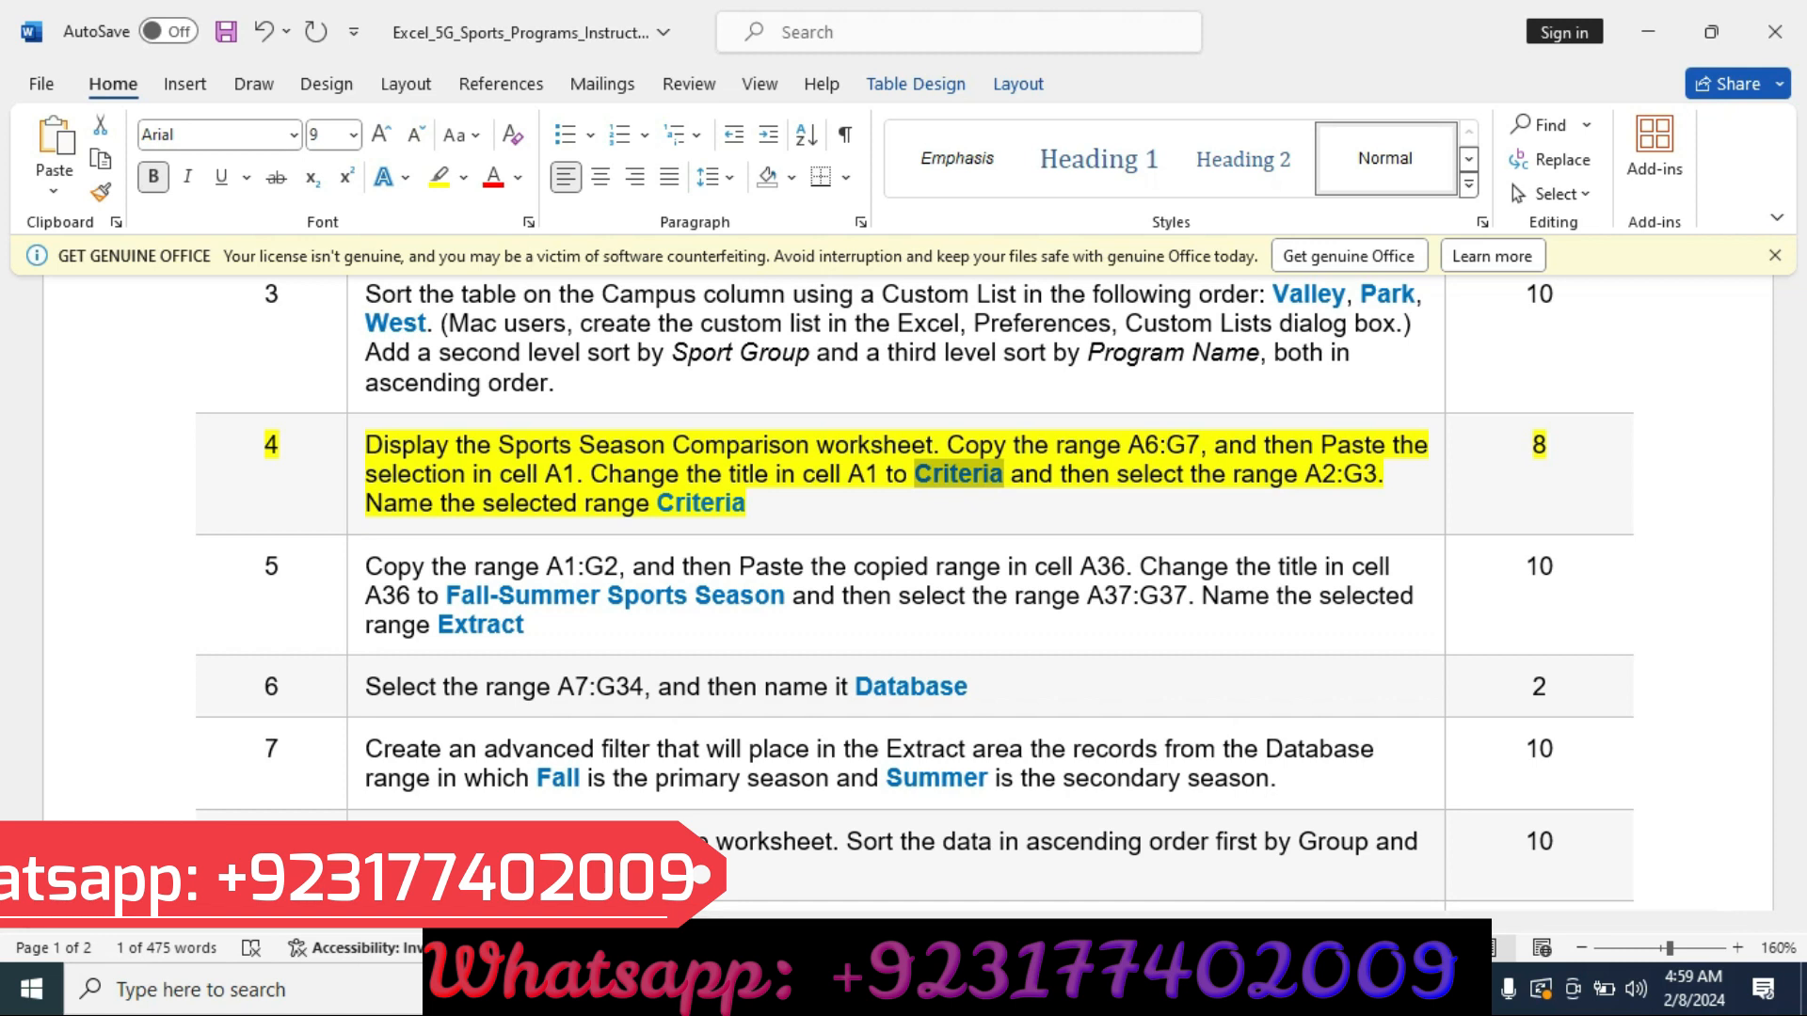
{"action": "key", "text": "alt+Tab"}
{"action": "left_click", "coordinate": [304, 362]}
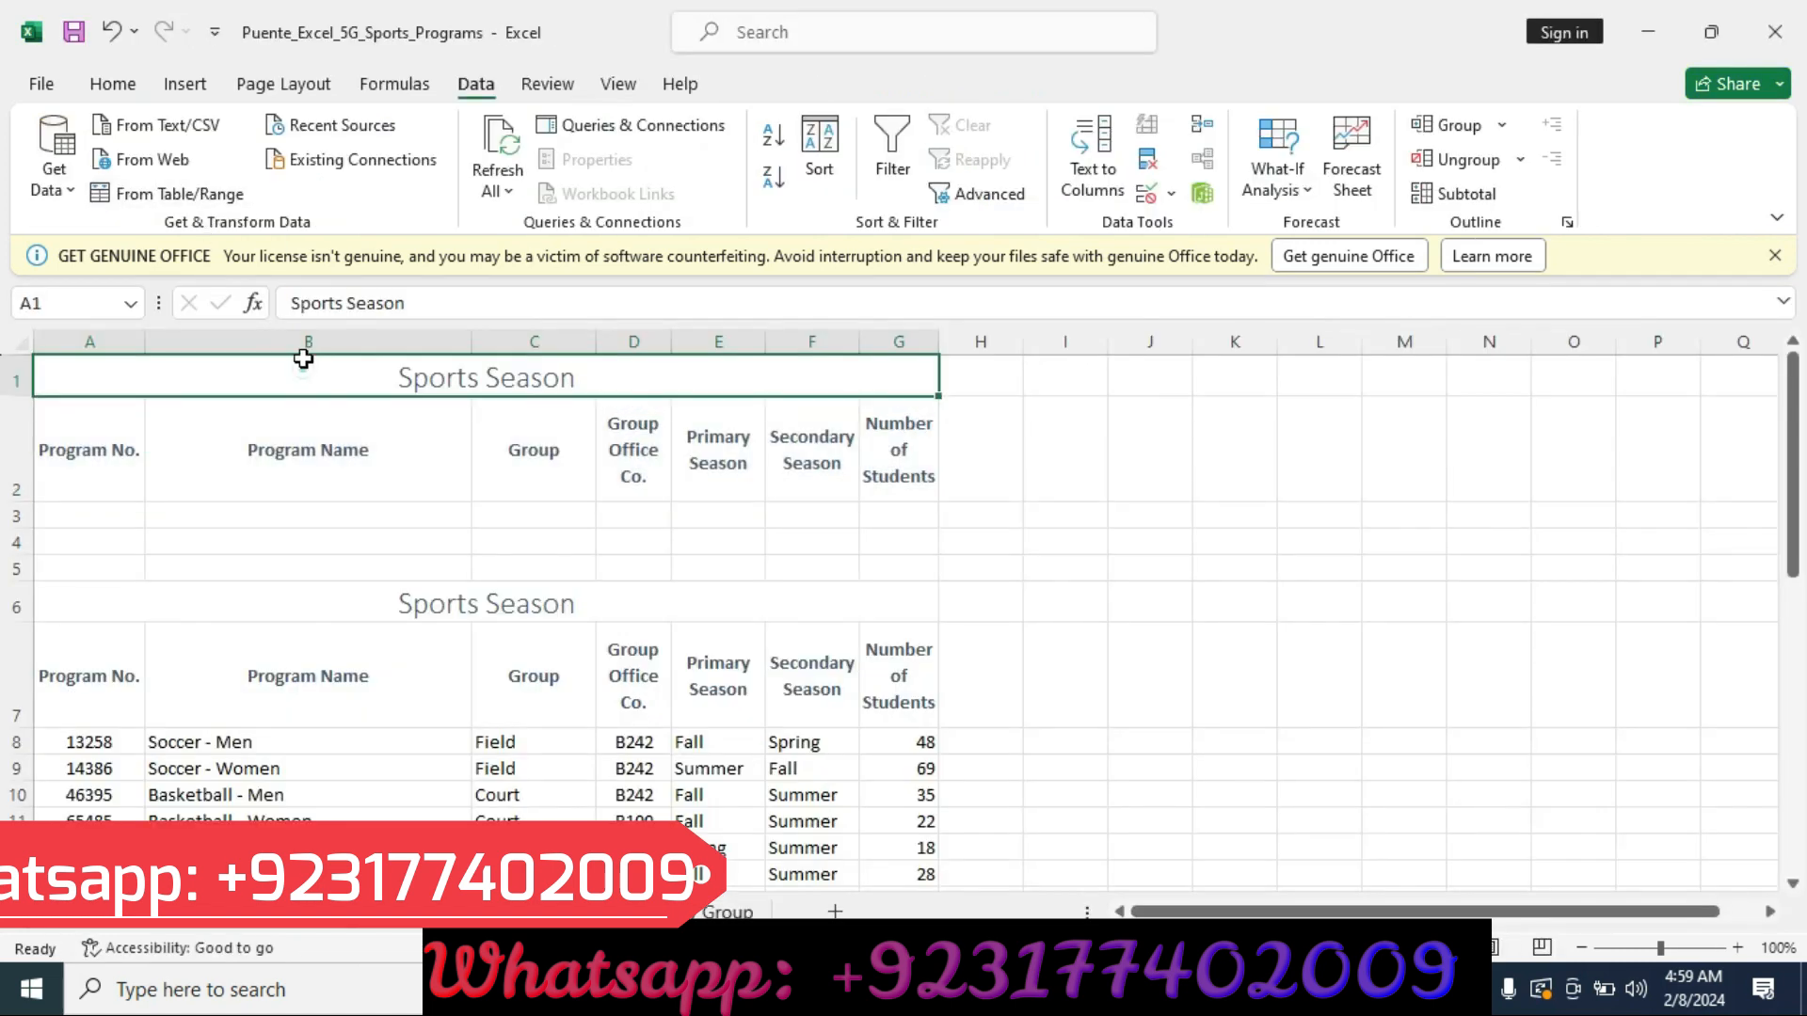
{"action": "left_click", "coordinate": [421, 302]}
{"action": "key", "text": "BackSpace"}
{"action": "key", "text": "BackSpace"}
{"action": "key", "text": "BackSpace"}
{"action": "key", "text": "BackSpace"}
{"action": "key", "text": "BackSpace"}
{"action": "key", "text": "BackSpace"}
{"action": "key", "text": "BackSpace"}
{"action": "key", "text": "BackSpace"}
{"action": "key", "text": "BackSpace"}
{"action": "key", "text": "BackSpace"}
{"action": "key", "text": "BackSpace"}
{"action": "key", "text": "BackSpace"}
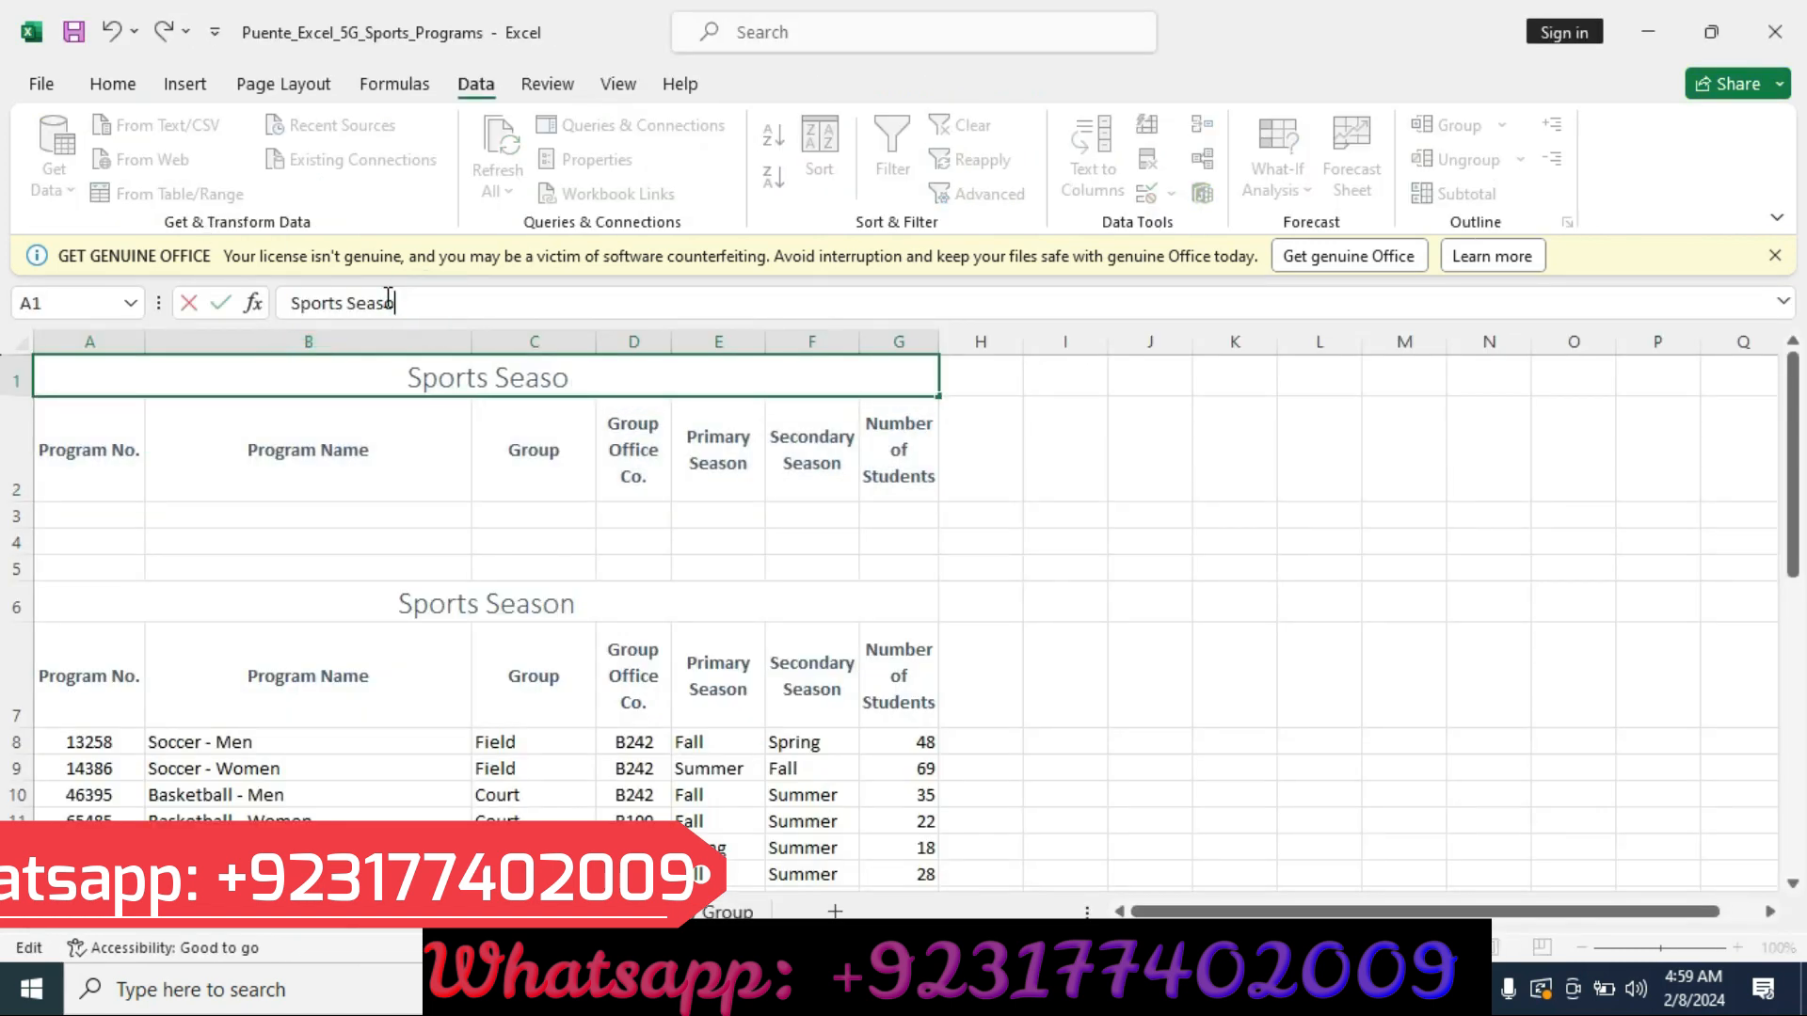
{"action": "type", "text": "Criteria"}
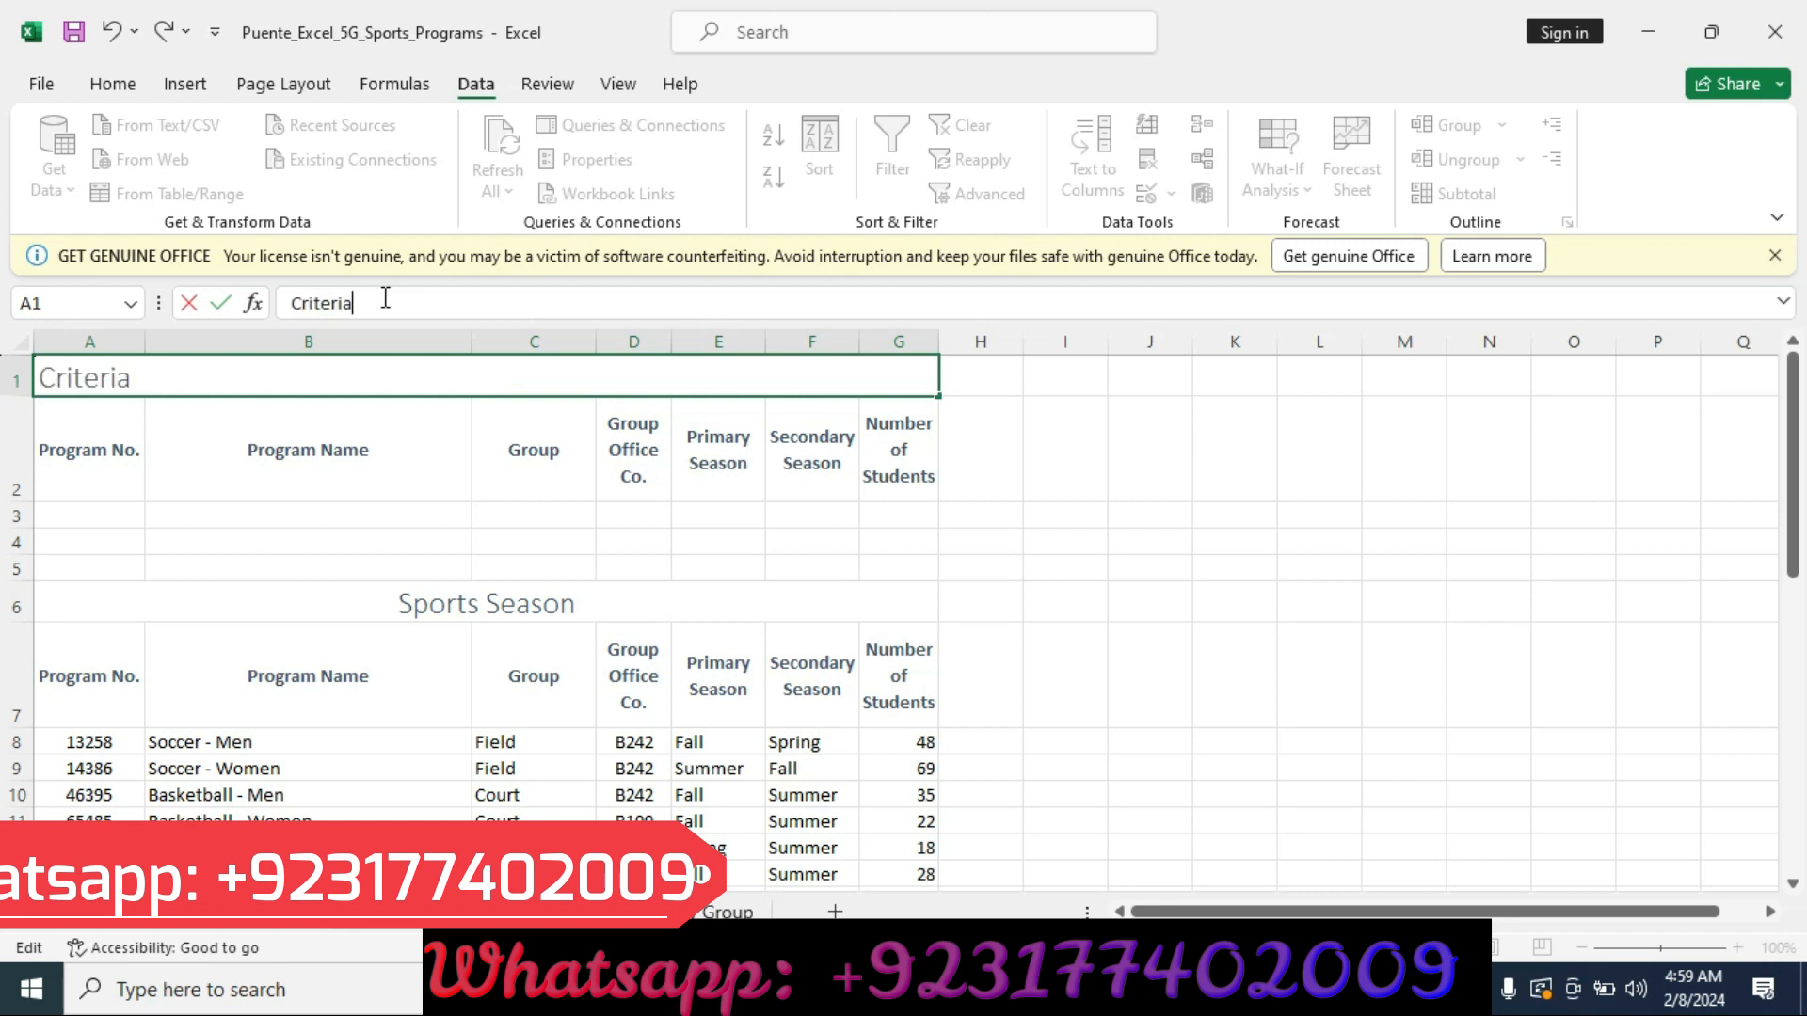
{"action": "key", "text": "Return"}
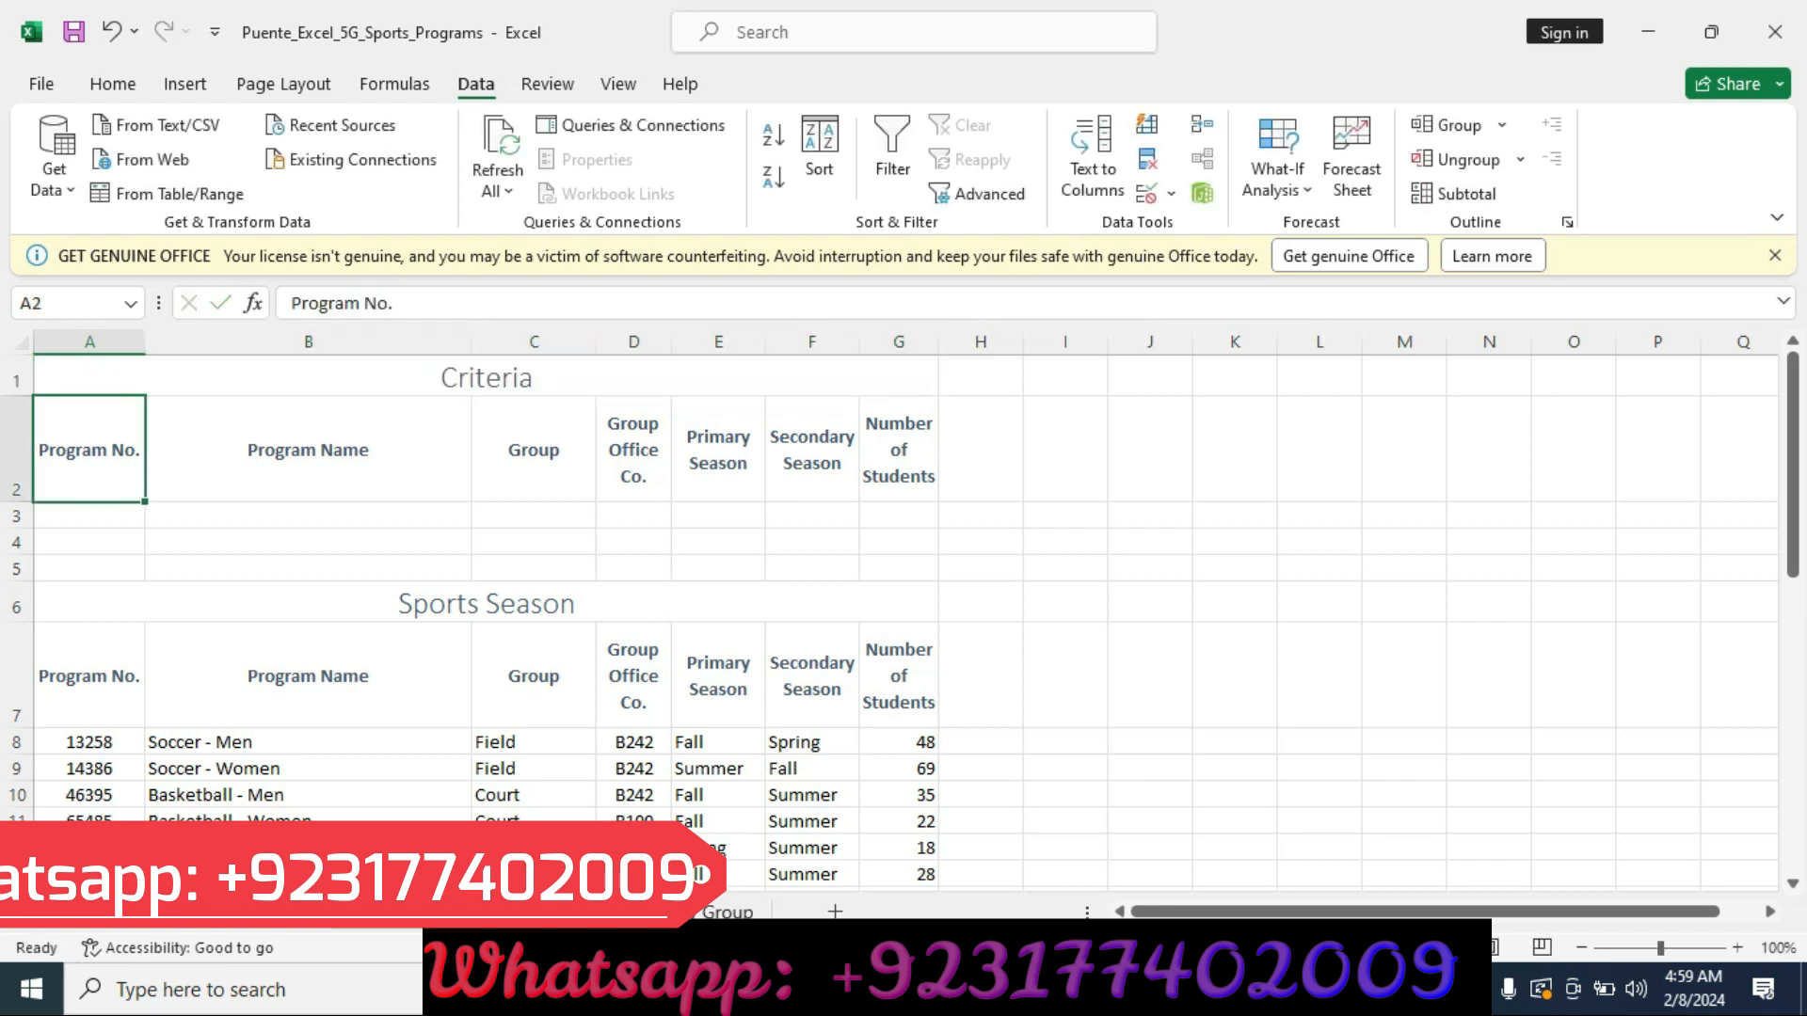
Select the range A2:G3 and name it Criteria.
{"action": "key", "text": "alt+Tab"}
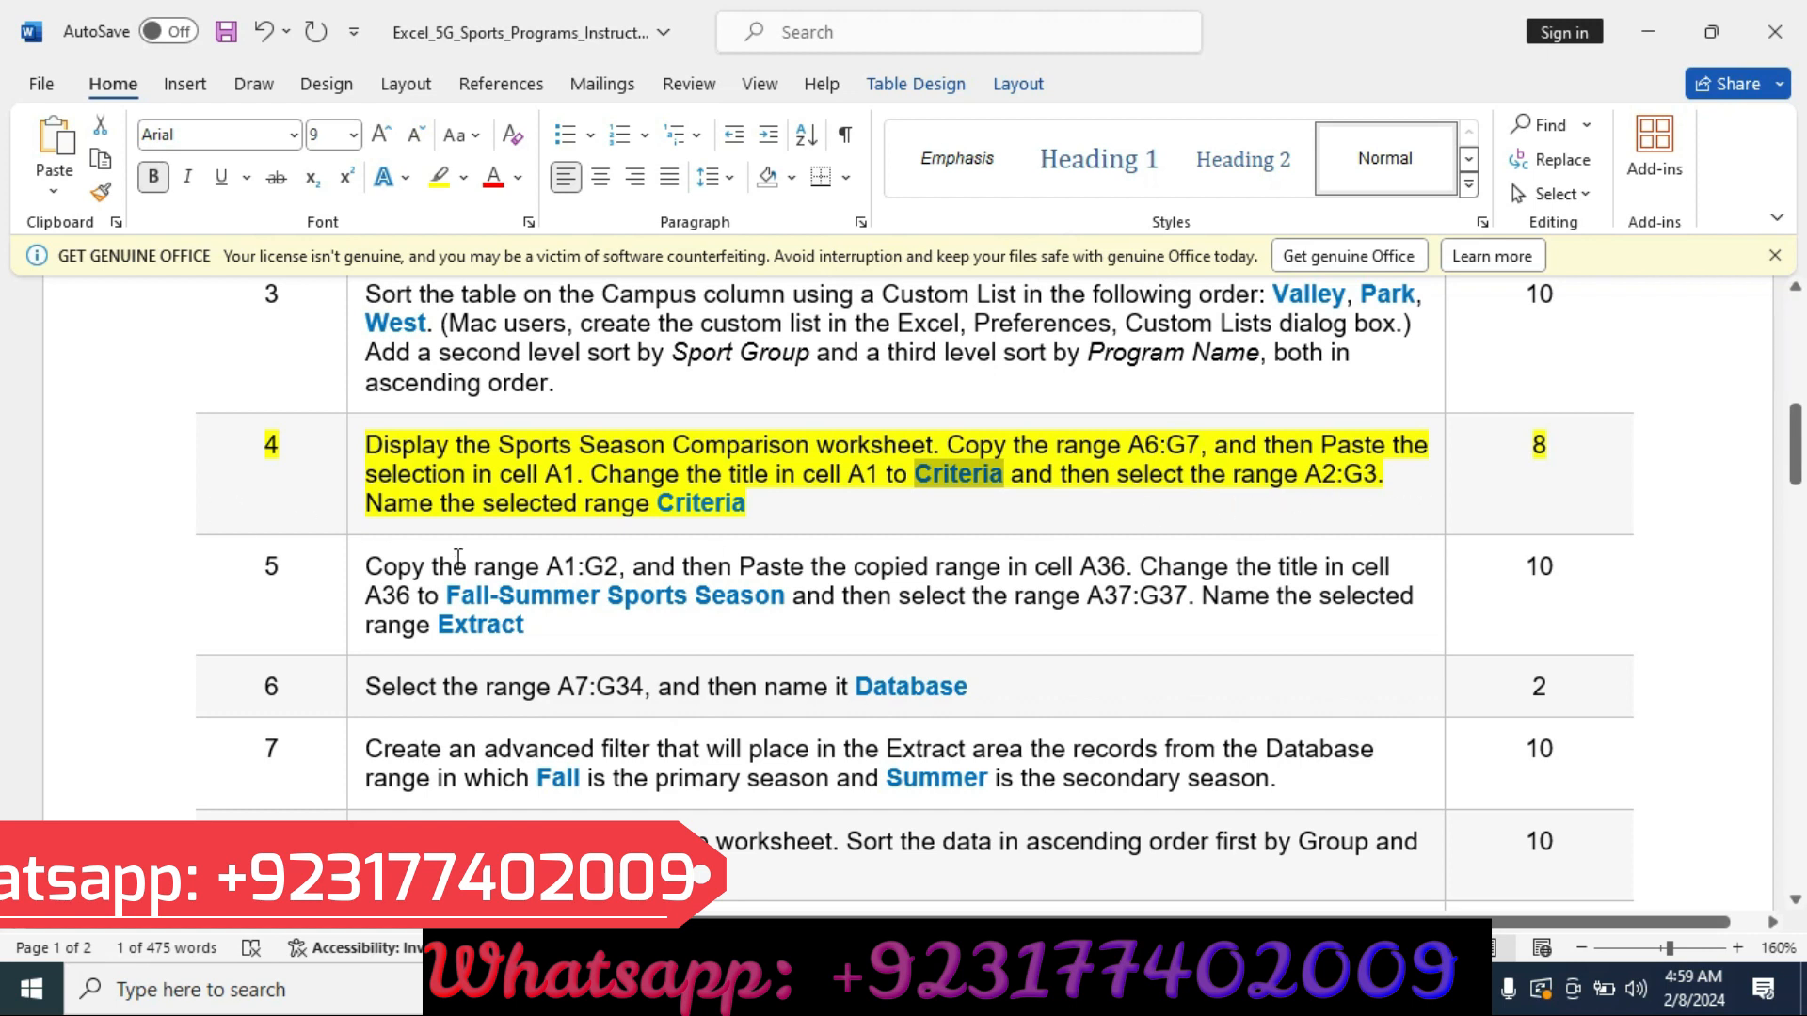
{"action": "left_click_drag", "start_coordinate": [658, 503], "coordinate": [745, 504]}
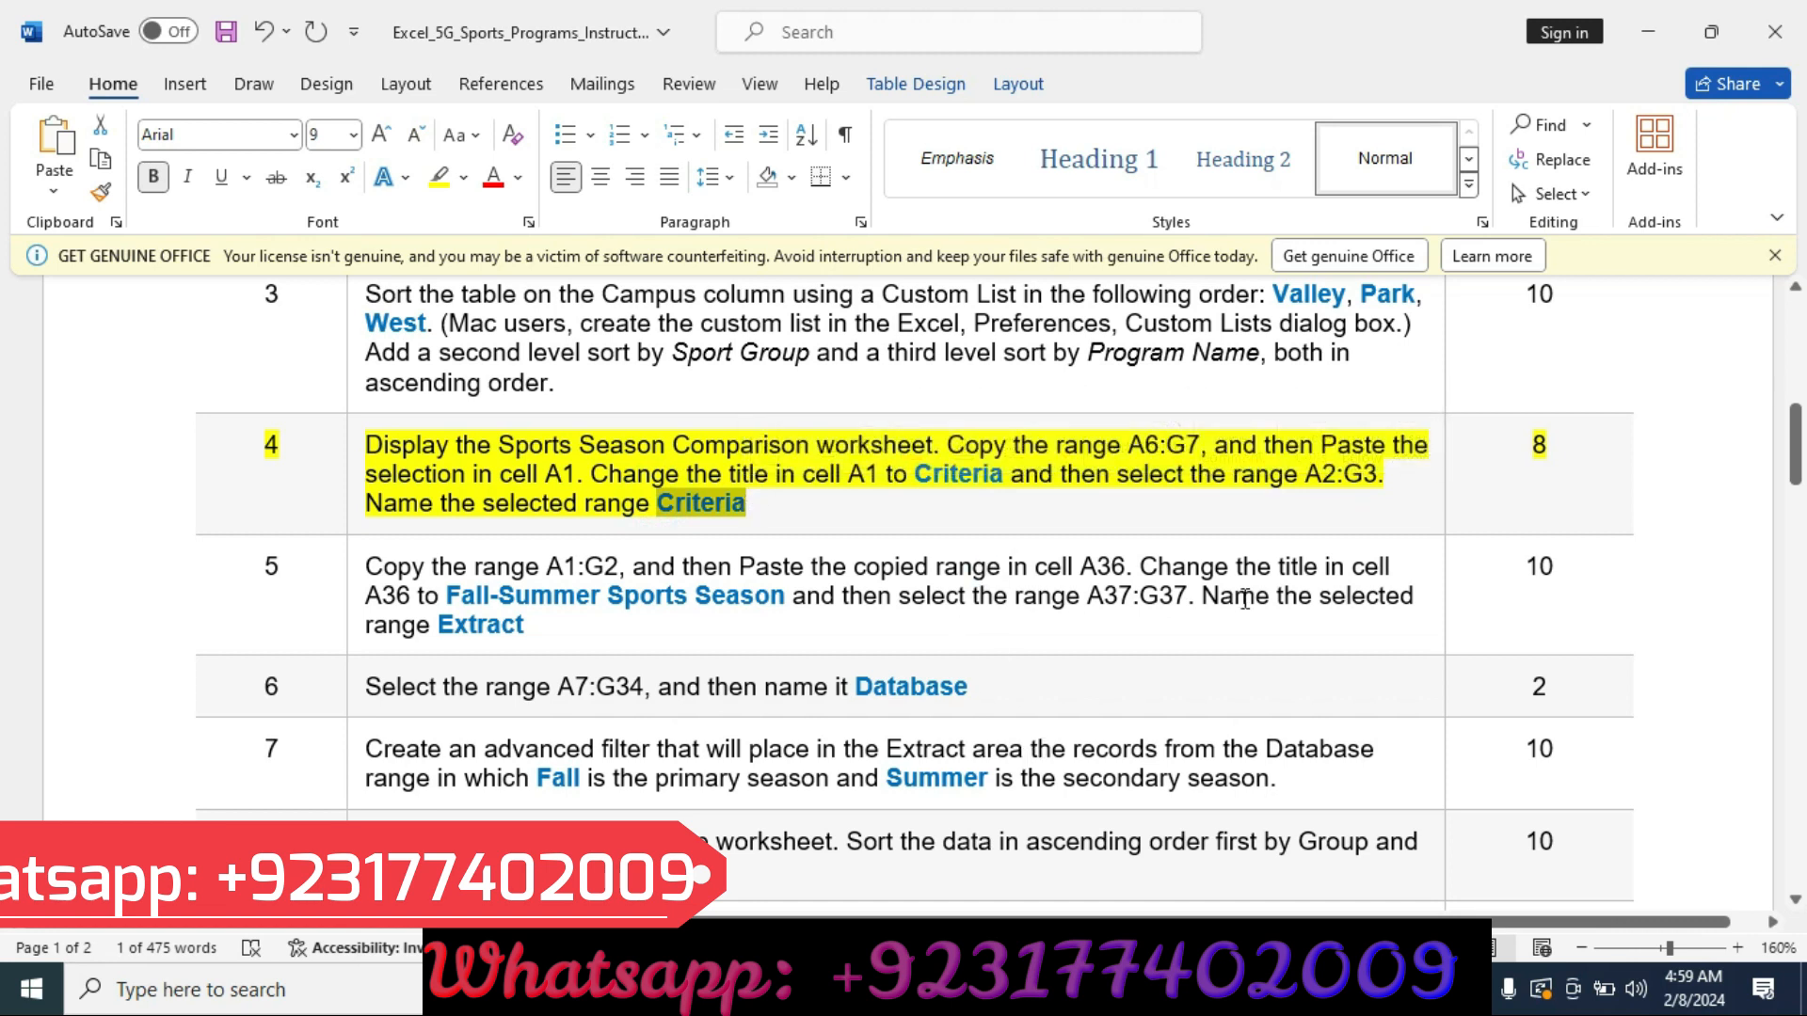
{"action": "key", "text": "alt+Tab"}
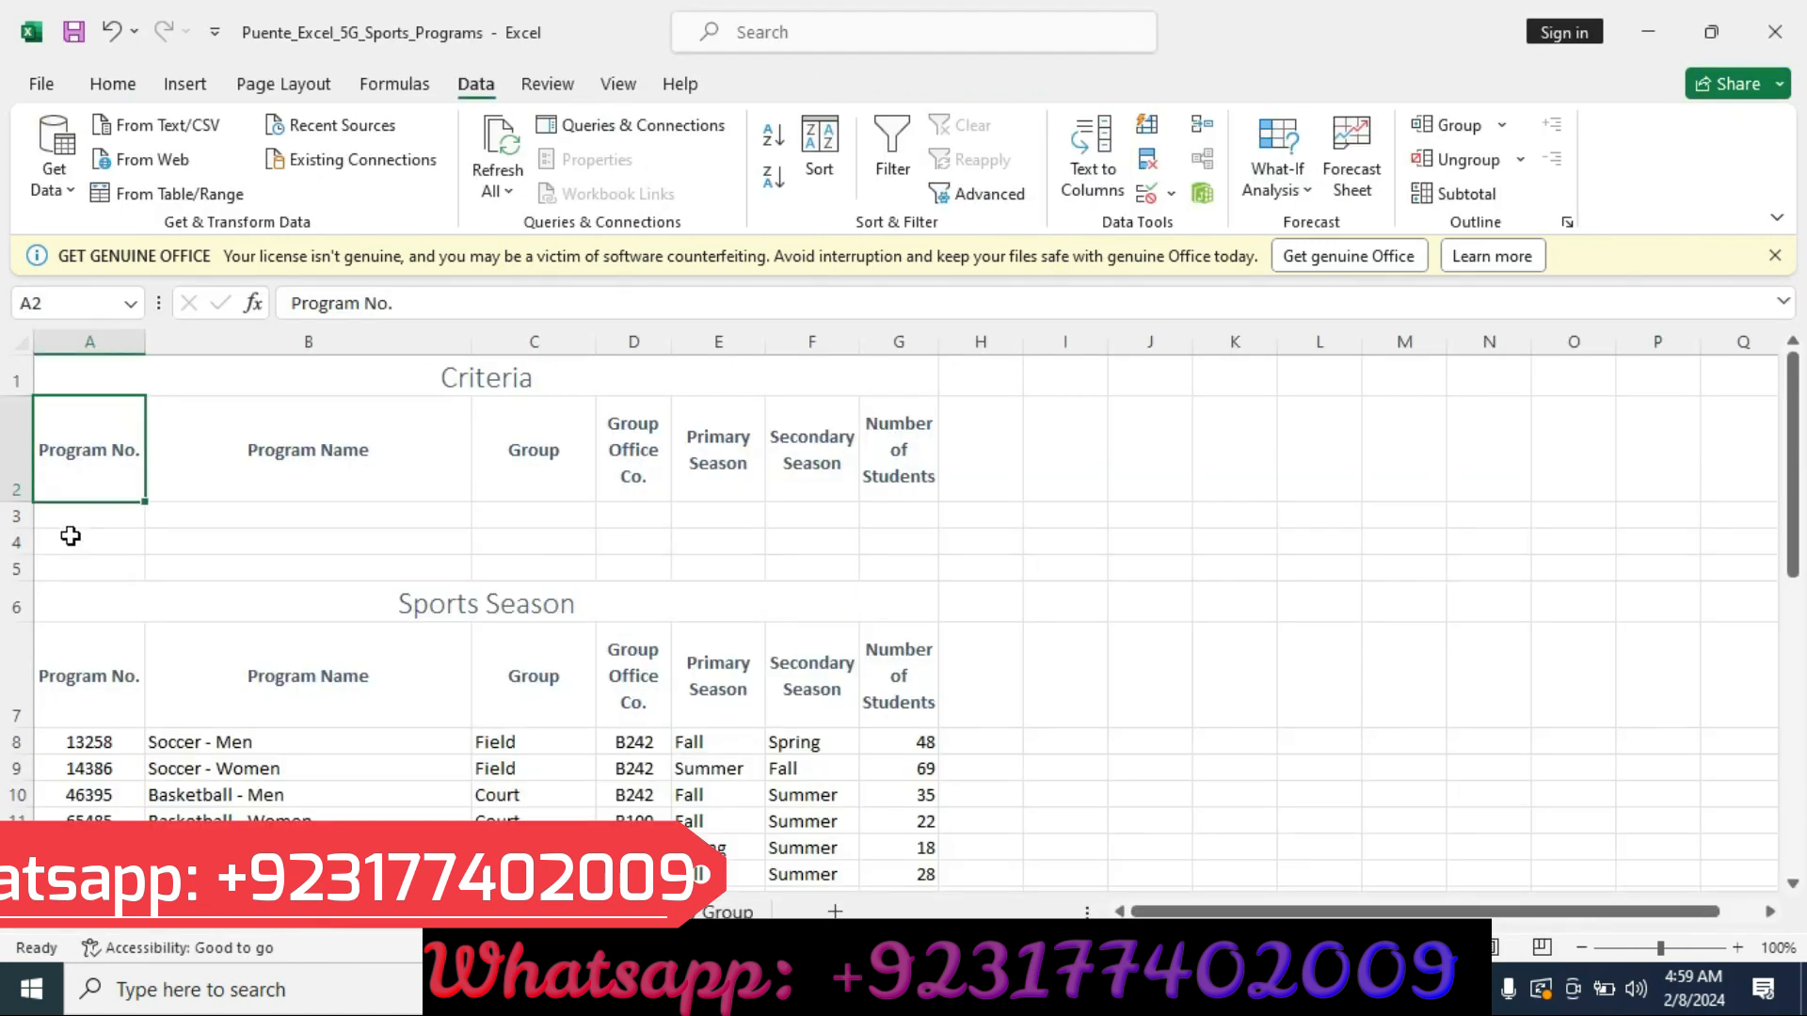
{"action": "left_click_drag", "start_coordinate": [77, 480], "coordinate": [922, 520]}
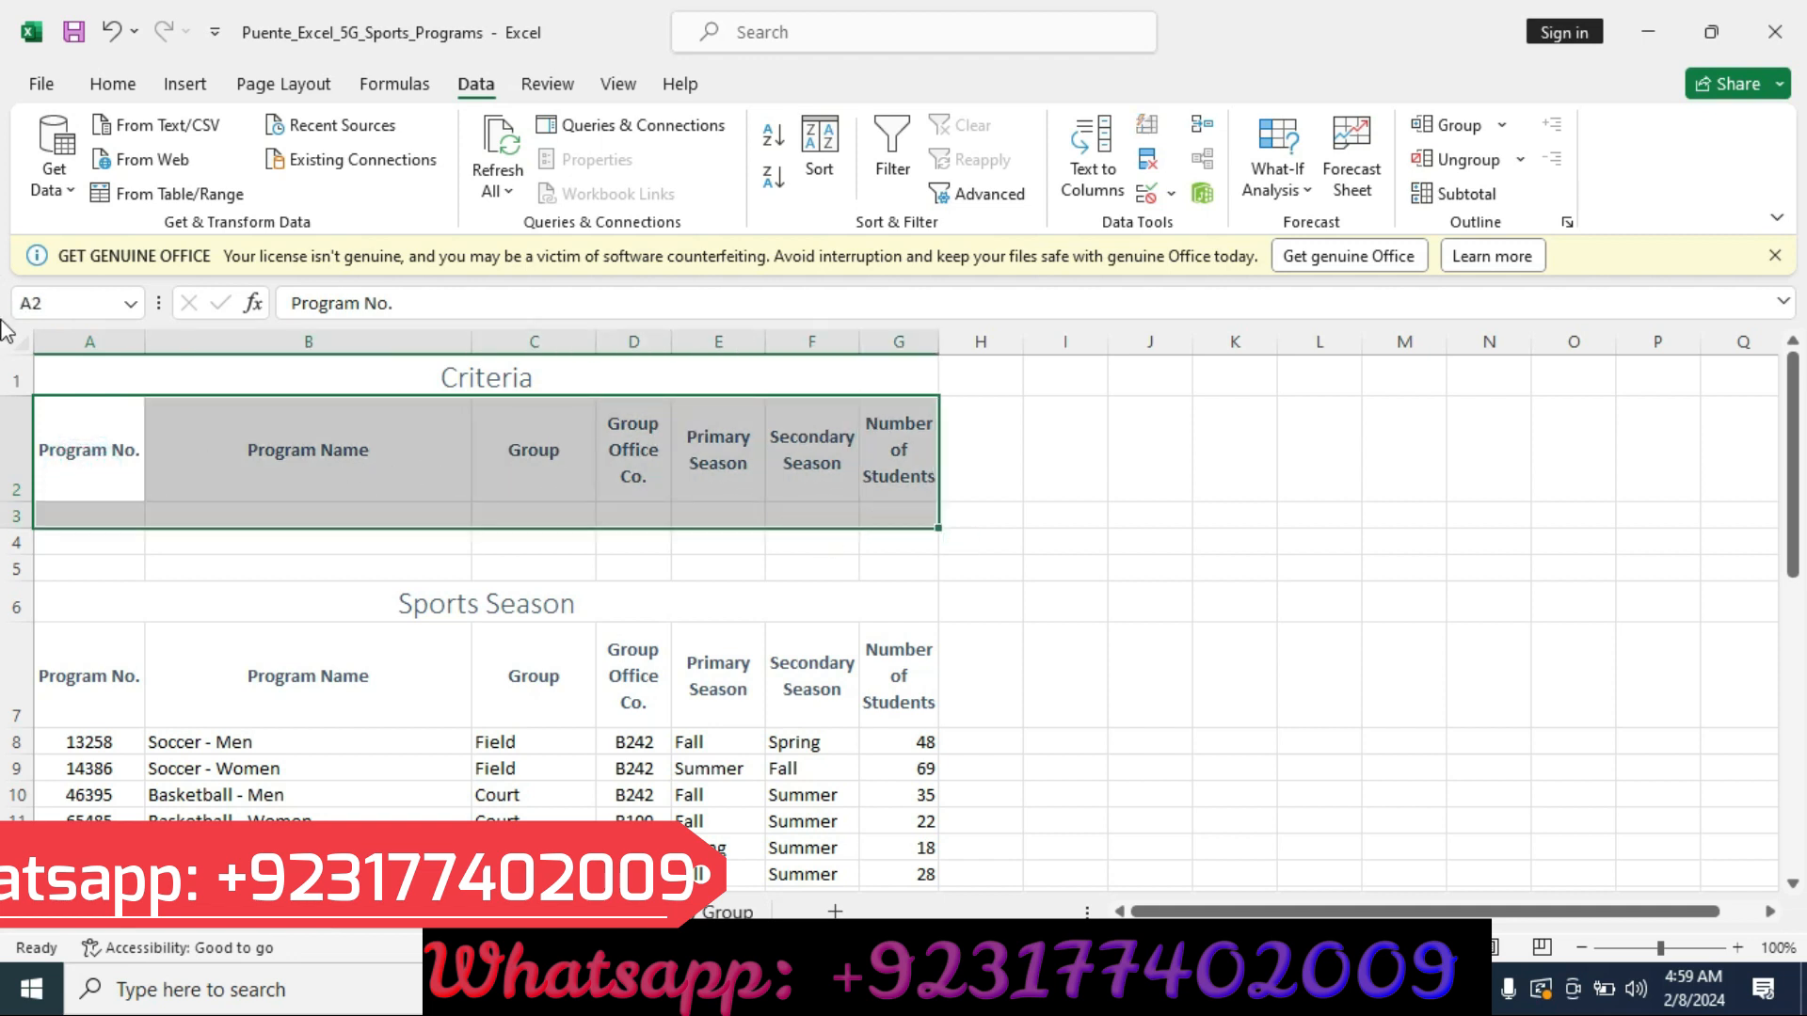
{"action": "left_click", "coordinate": [93, 303]}
{"action": "key", "text": "BackSpace"}
{"action": "type", "text": "Criteria"}
{"action": "key", "text": "Return"}
Move the yellow highlight in the instructions from the step 4 row to the step 5 row.
{"action": "key", "text": "alt+Tab"}
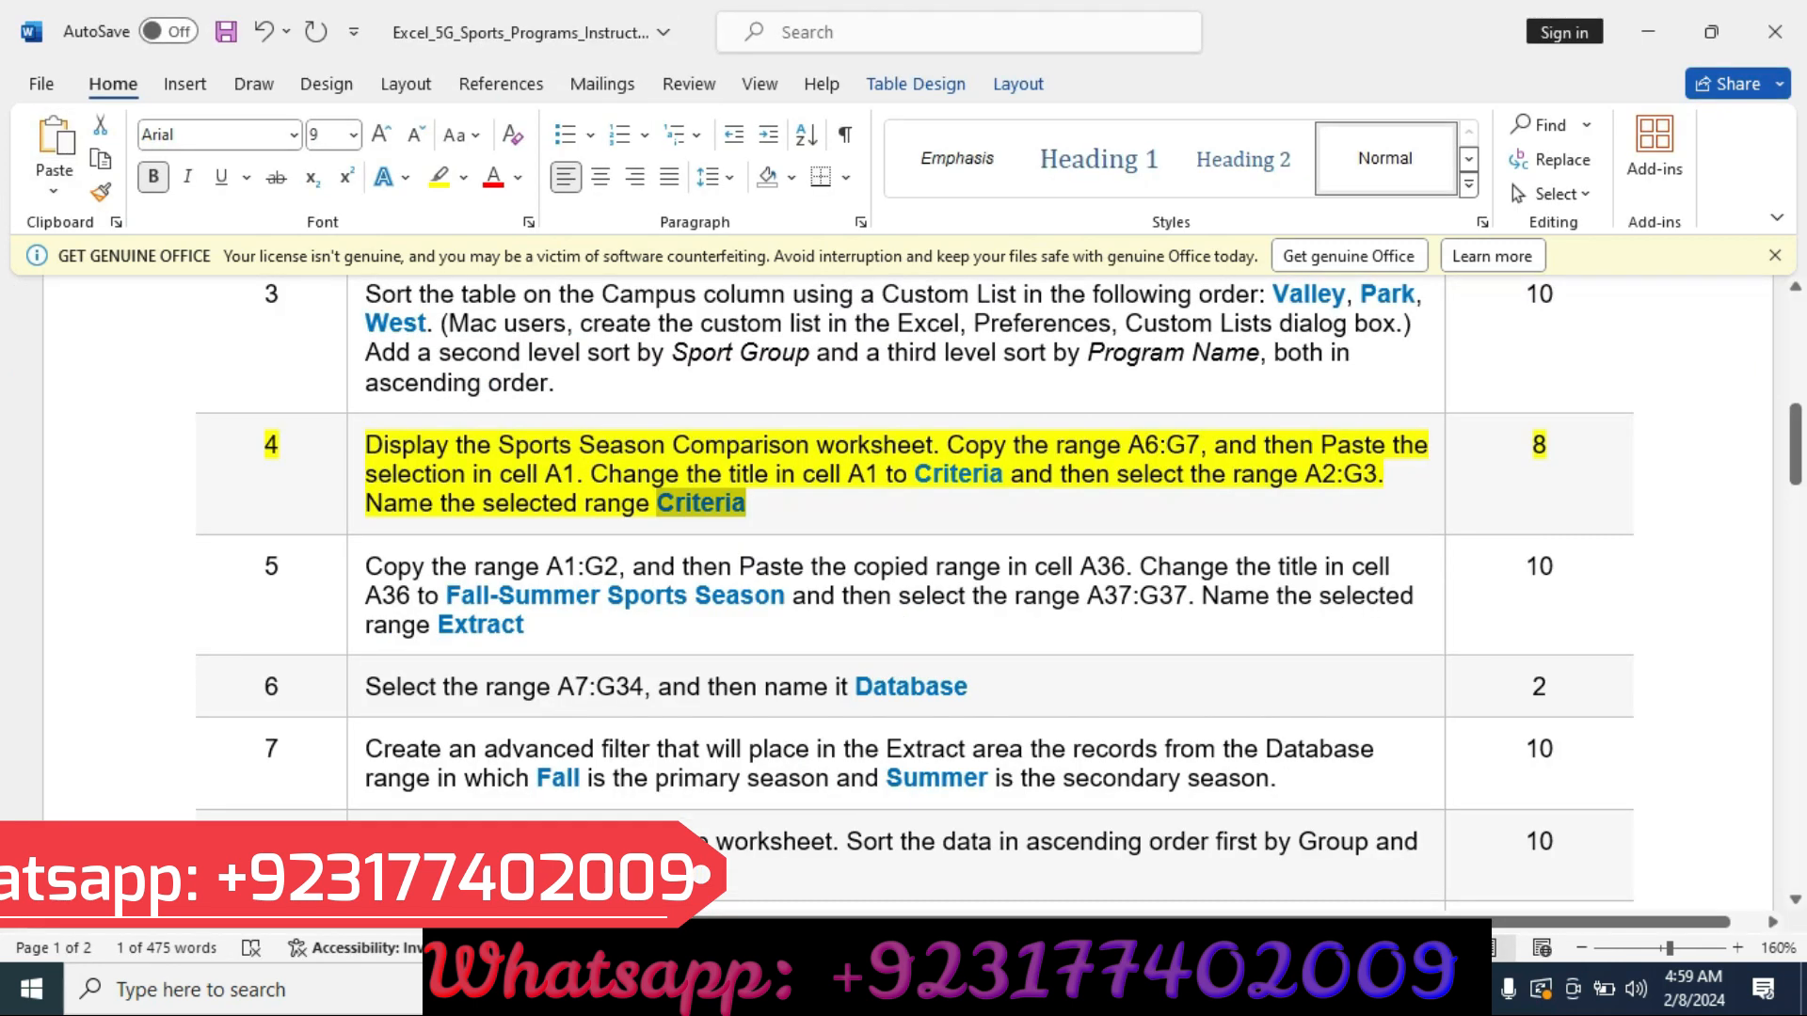
{"action": "left_click", "coordinate": [112, 482]}
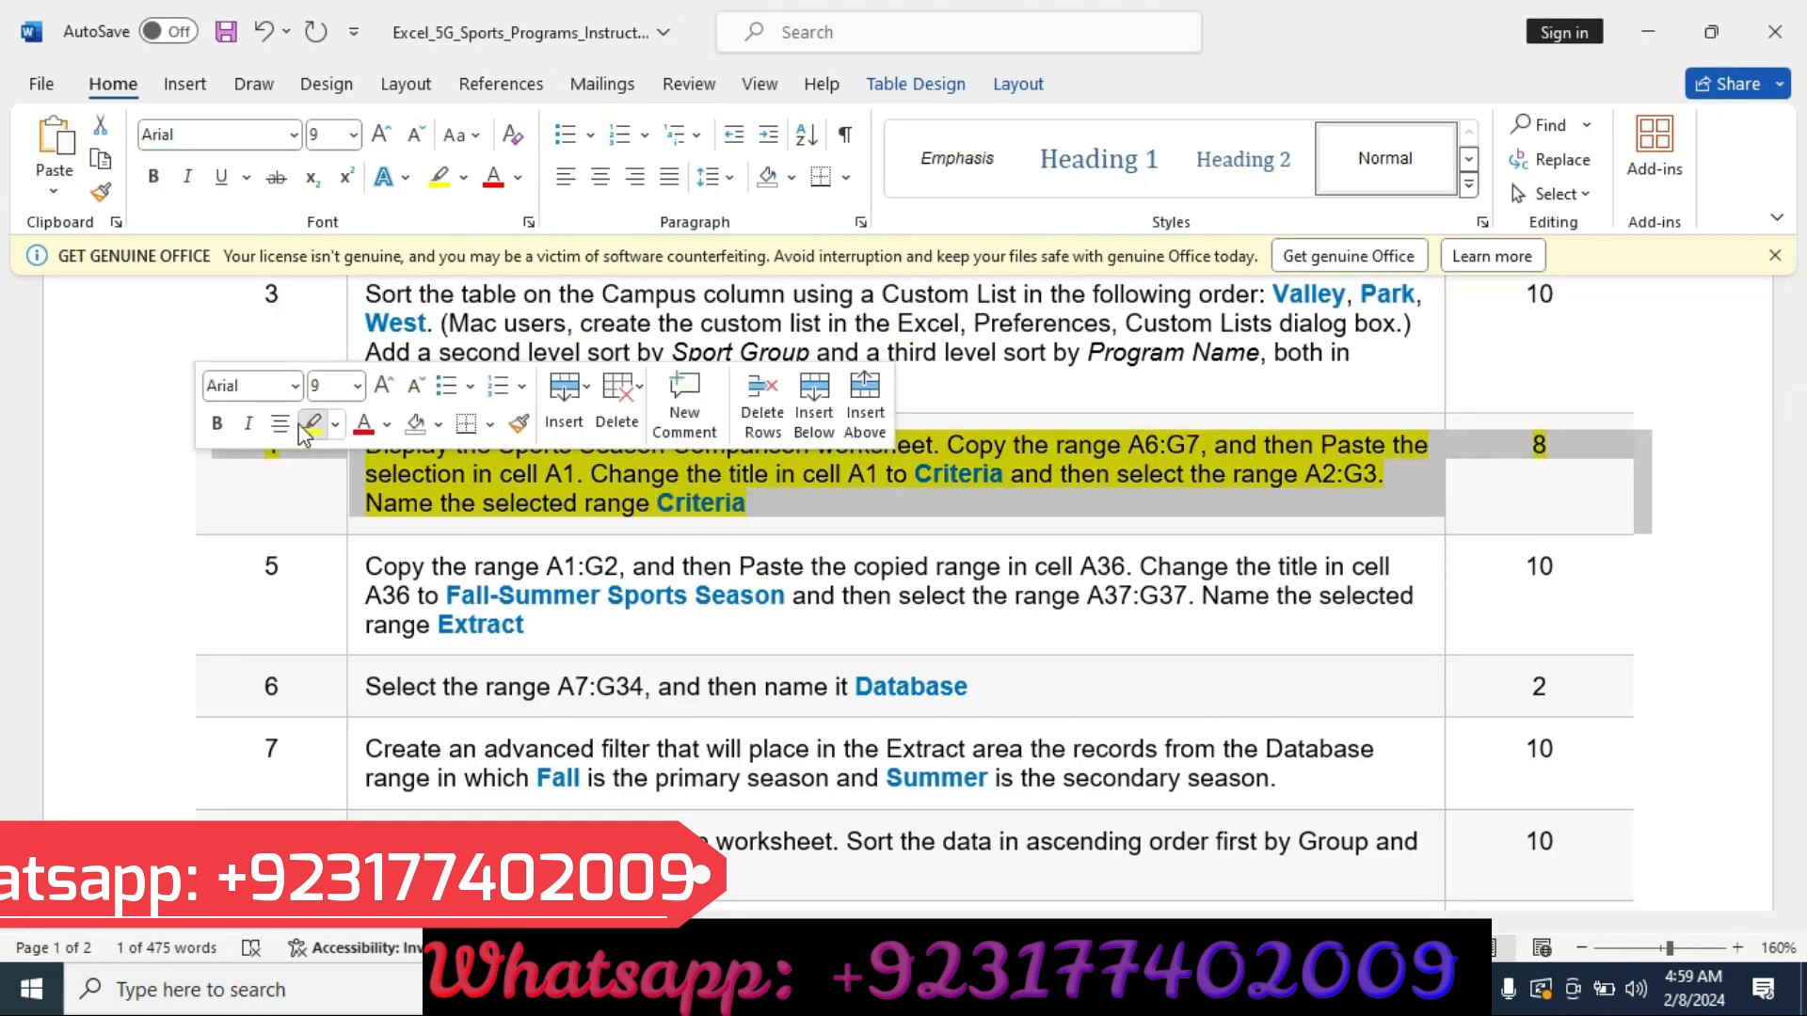
{"action": "left_click", "coordinate": [311, 424]}
{"action": "left_click", "coordinate": [111, 617]}
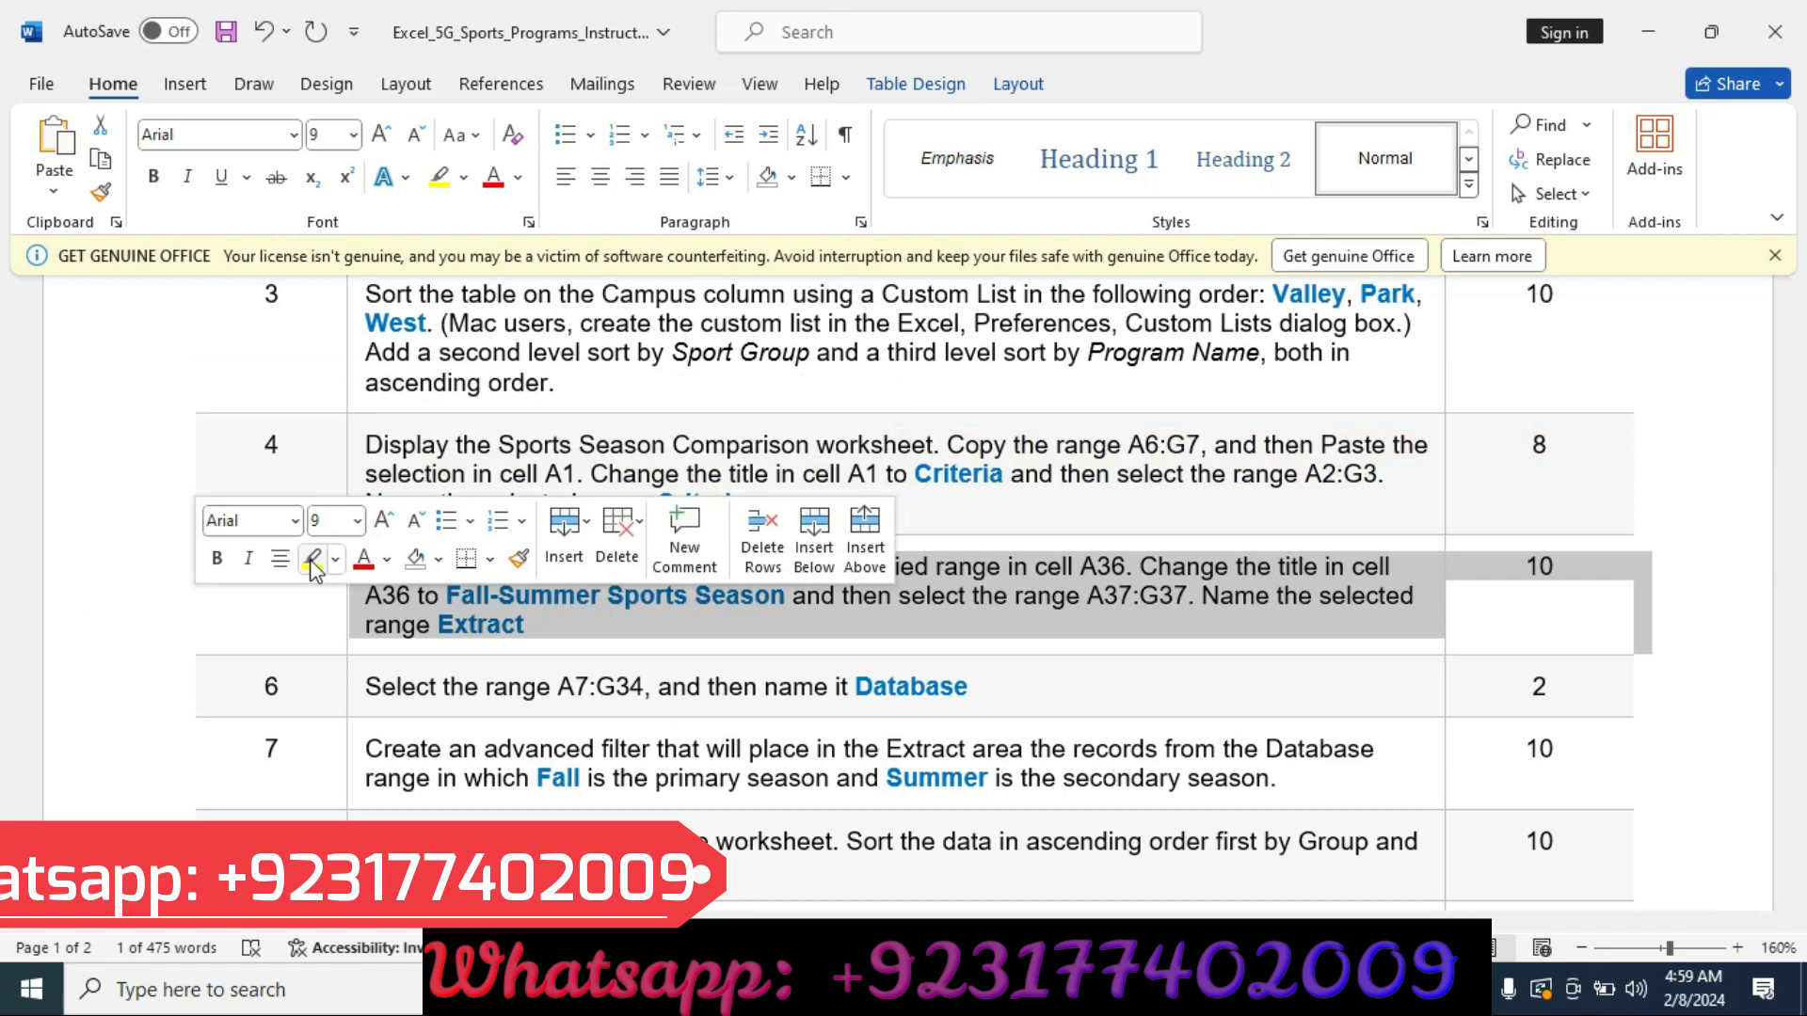
{"action": "left_click", "coordinate": [311, 558]}
{"action": "scroll", "coordinate": [86, 559], "scroll_direction": "down", "scroll_amount": 2}
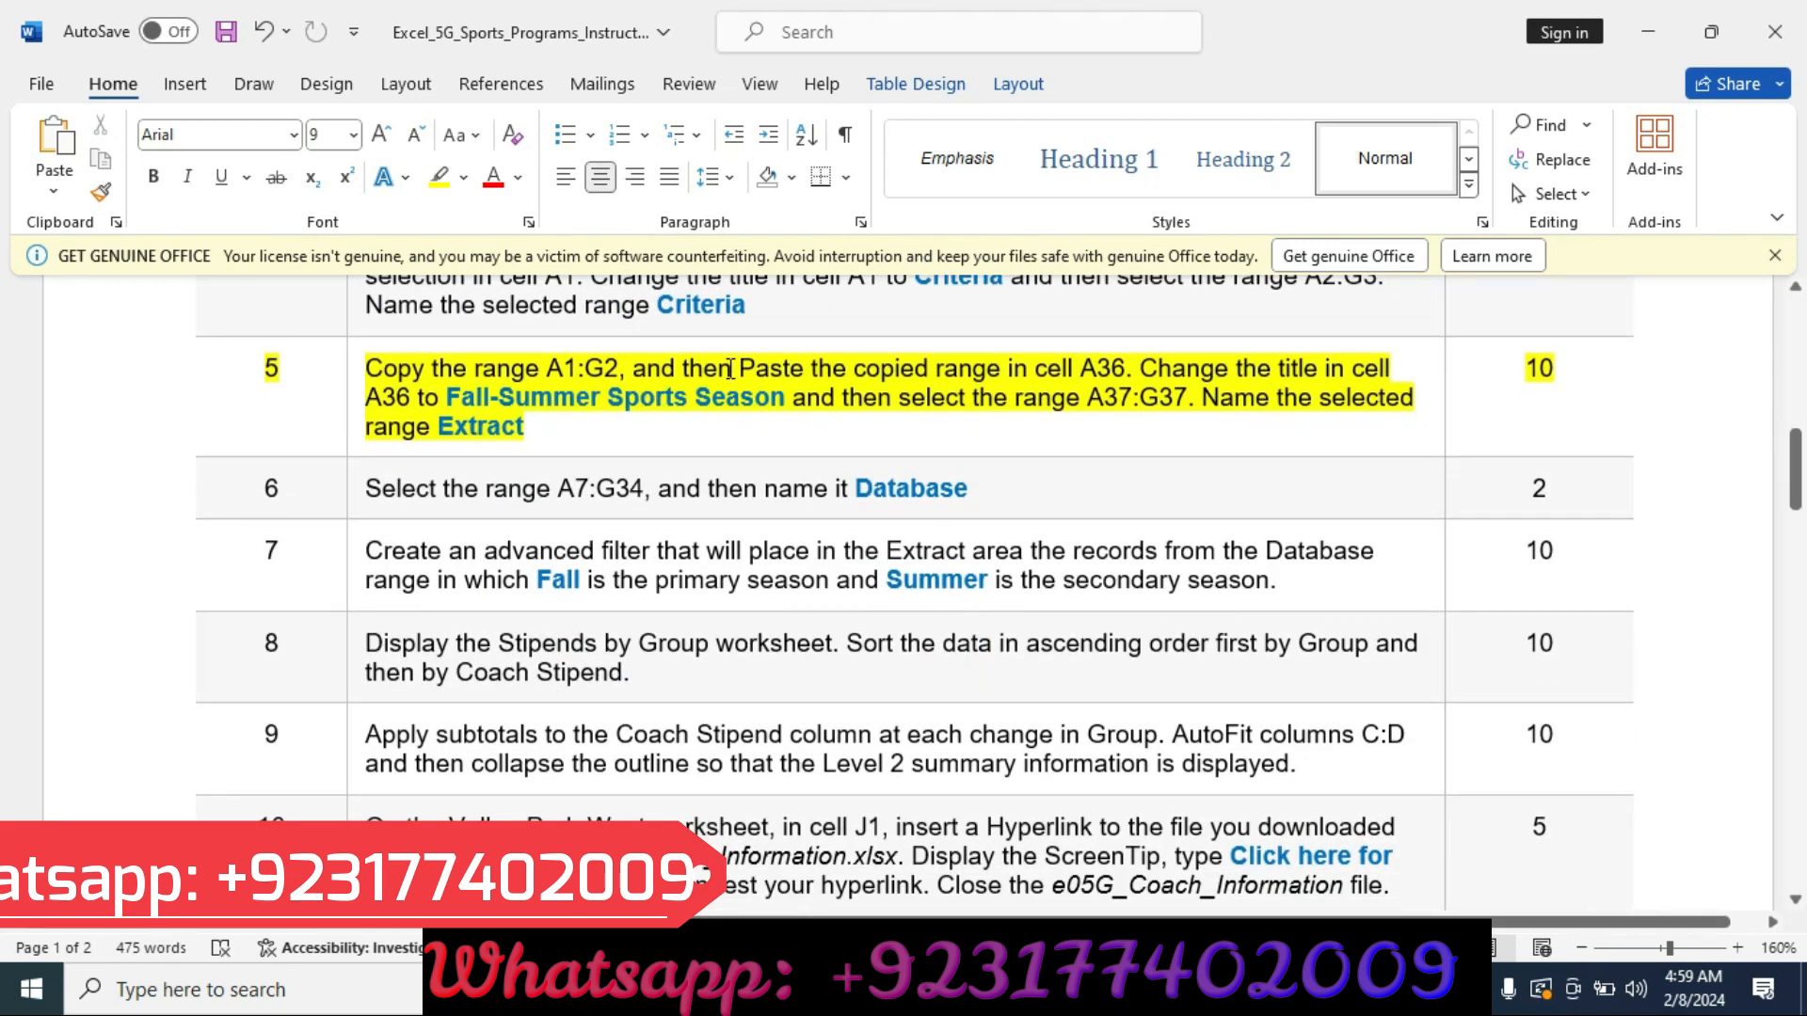
Copy the range A1:G2 and paste it into cell A36.
{"action": "left_click", "coordinate": [997, 988]}
{"action": "right_click", "coordinate": [997, 988]}
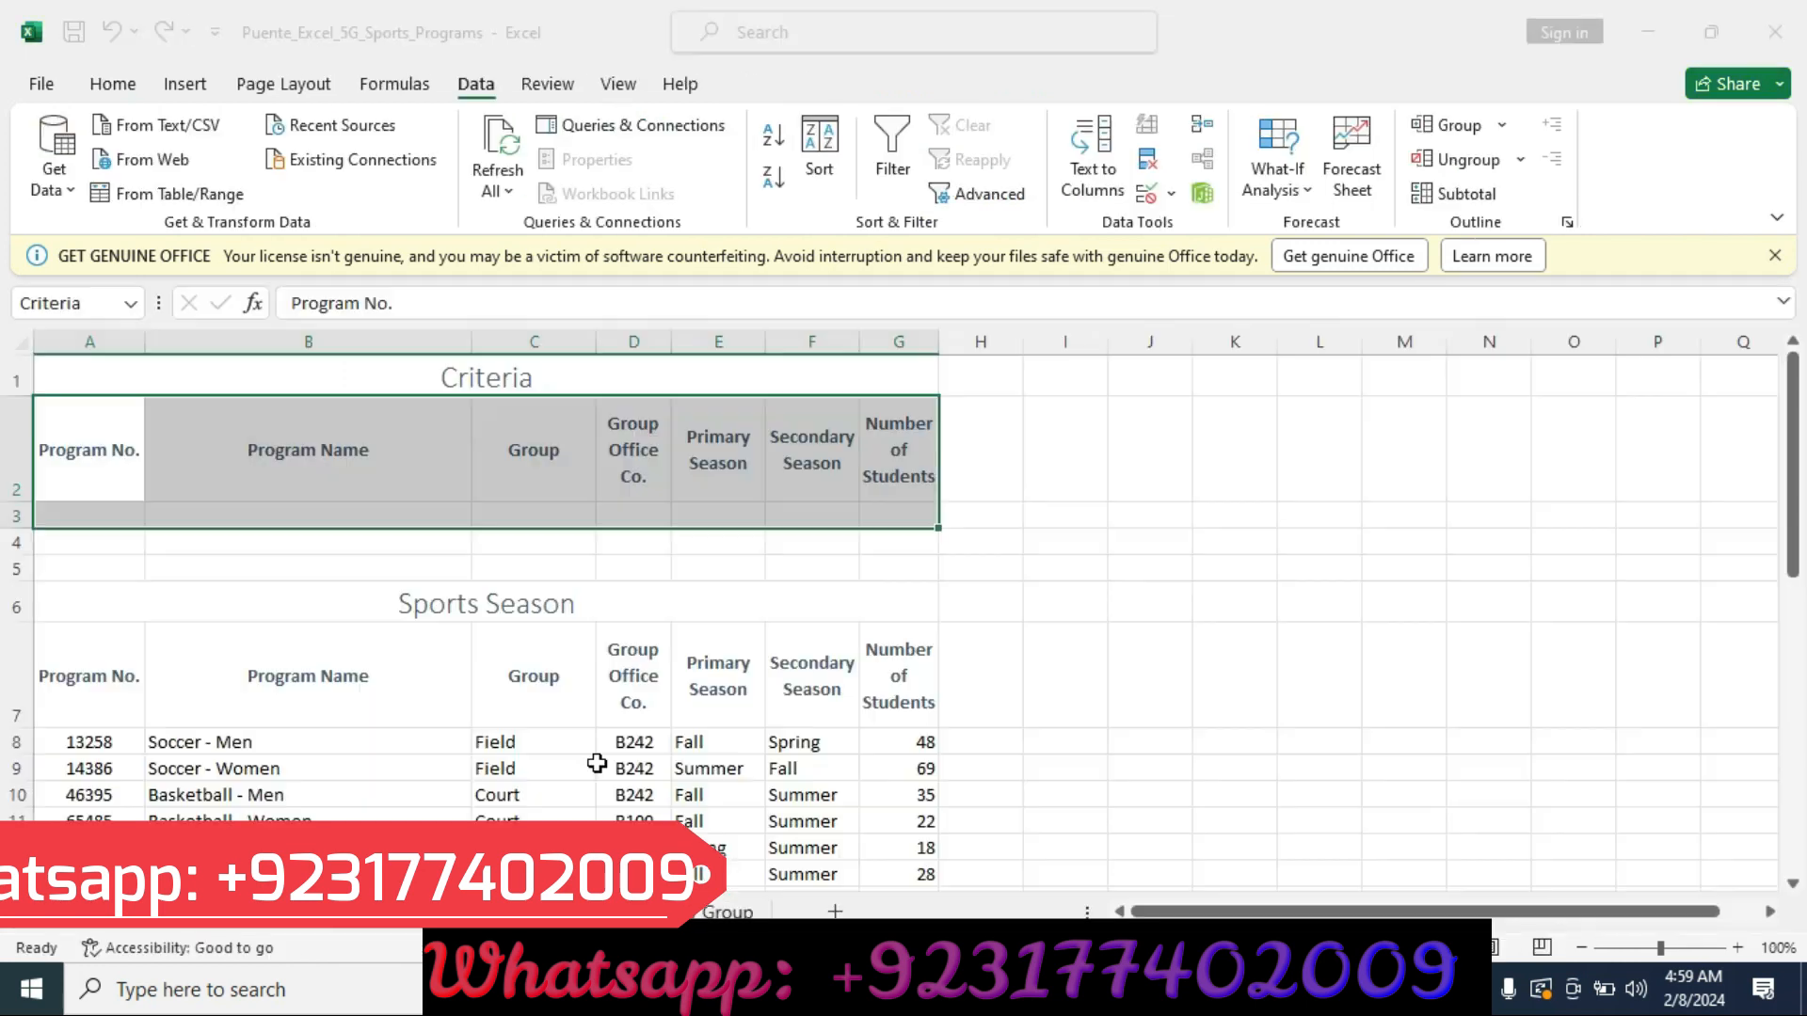
{"action": "left_click", "coordinate": [71, 384]}
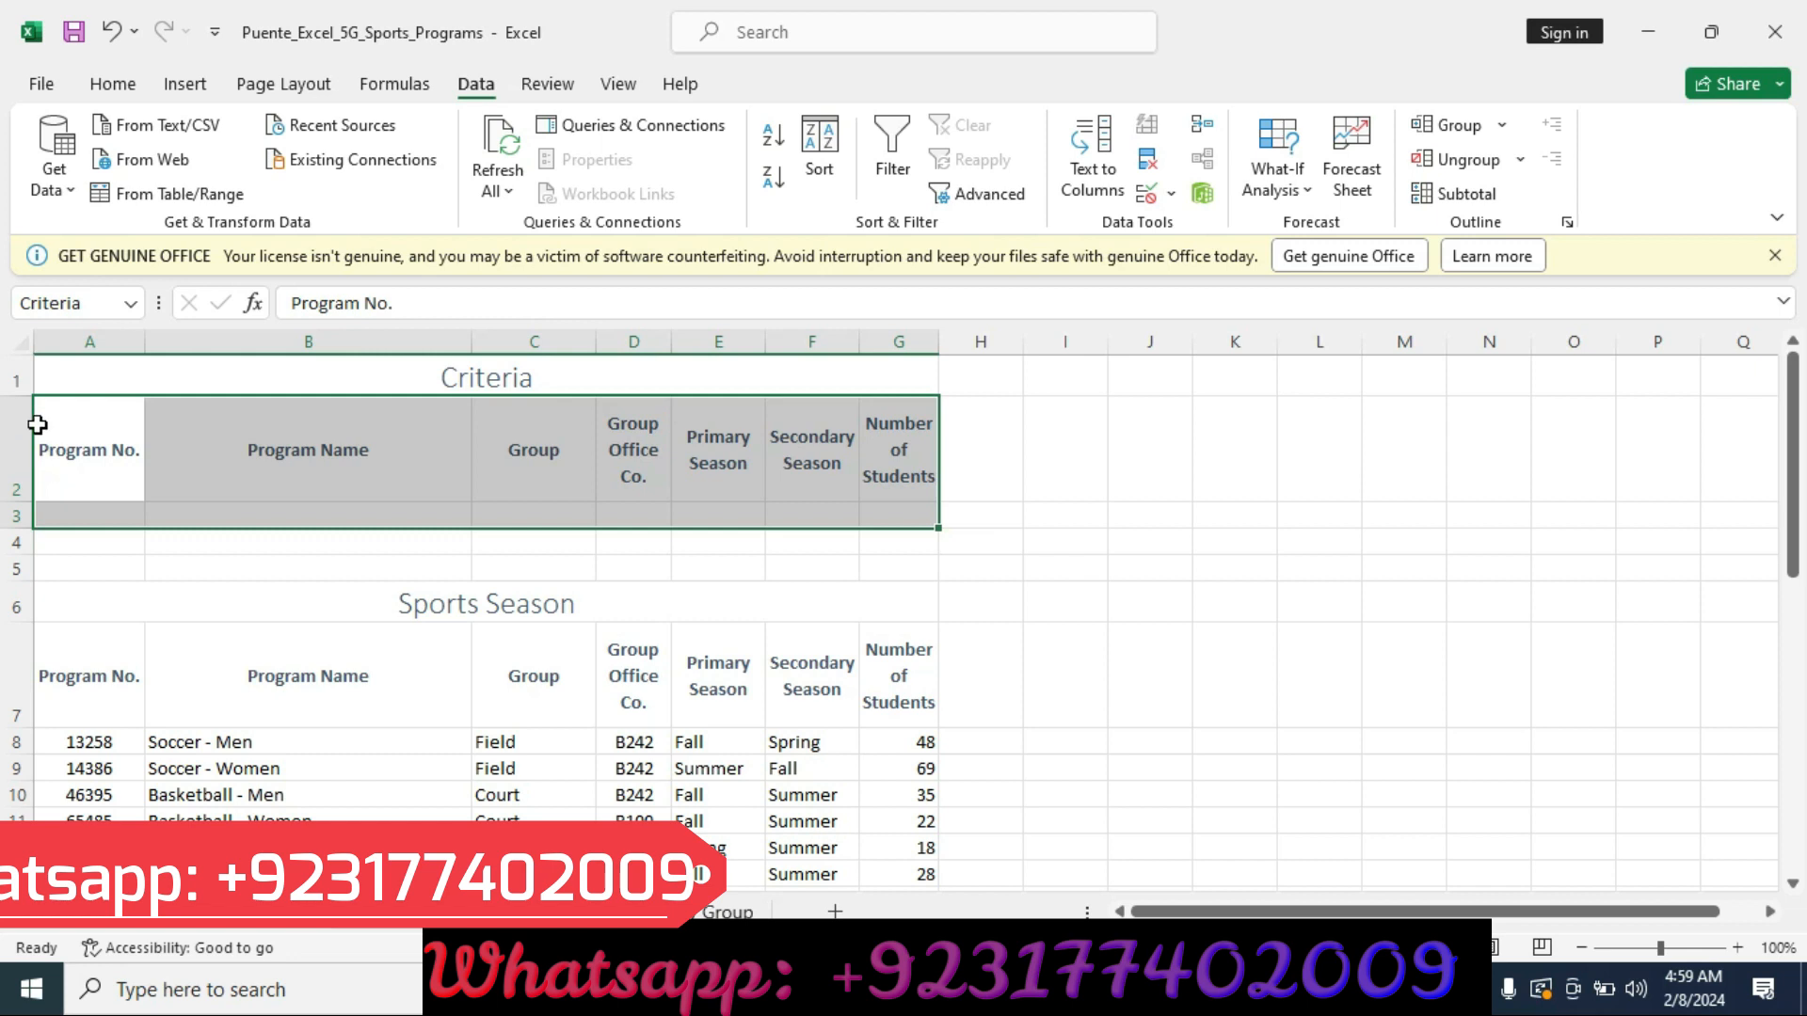
{"action": "left_click", "coordinate": [79, 372]}
{"action": "left_click_drag", "start_coordinate": [92, 373], "coordinate": [311, 423]}
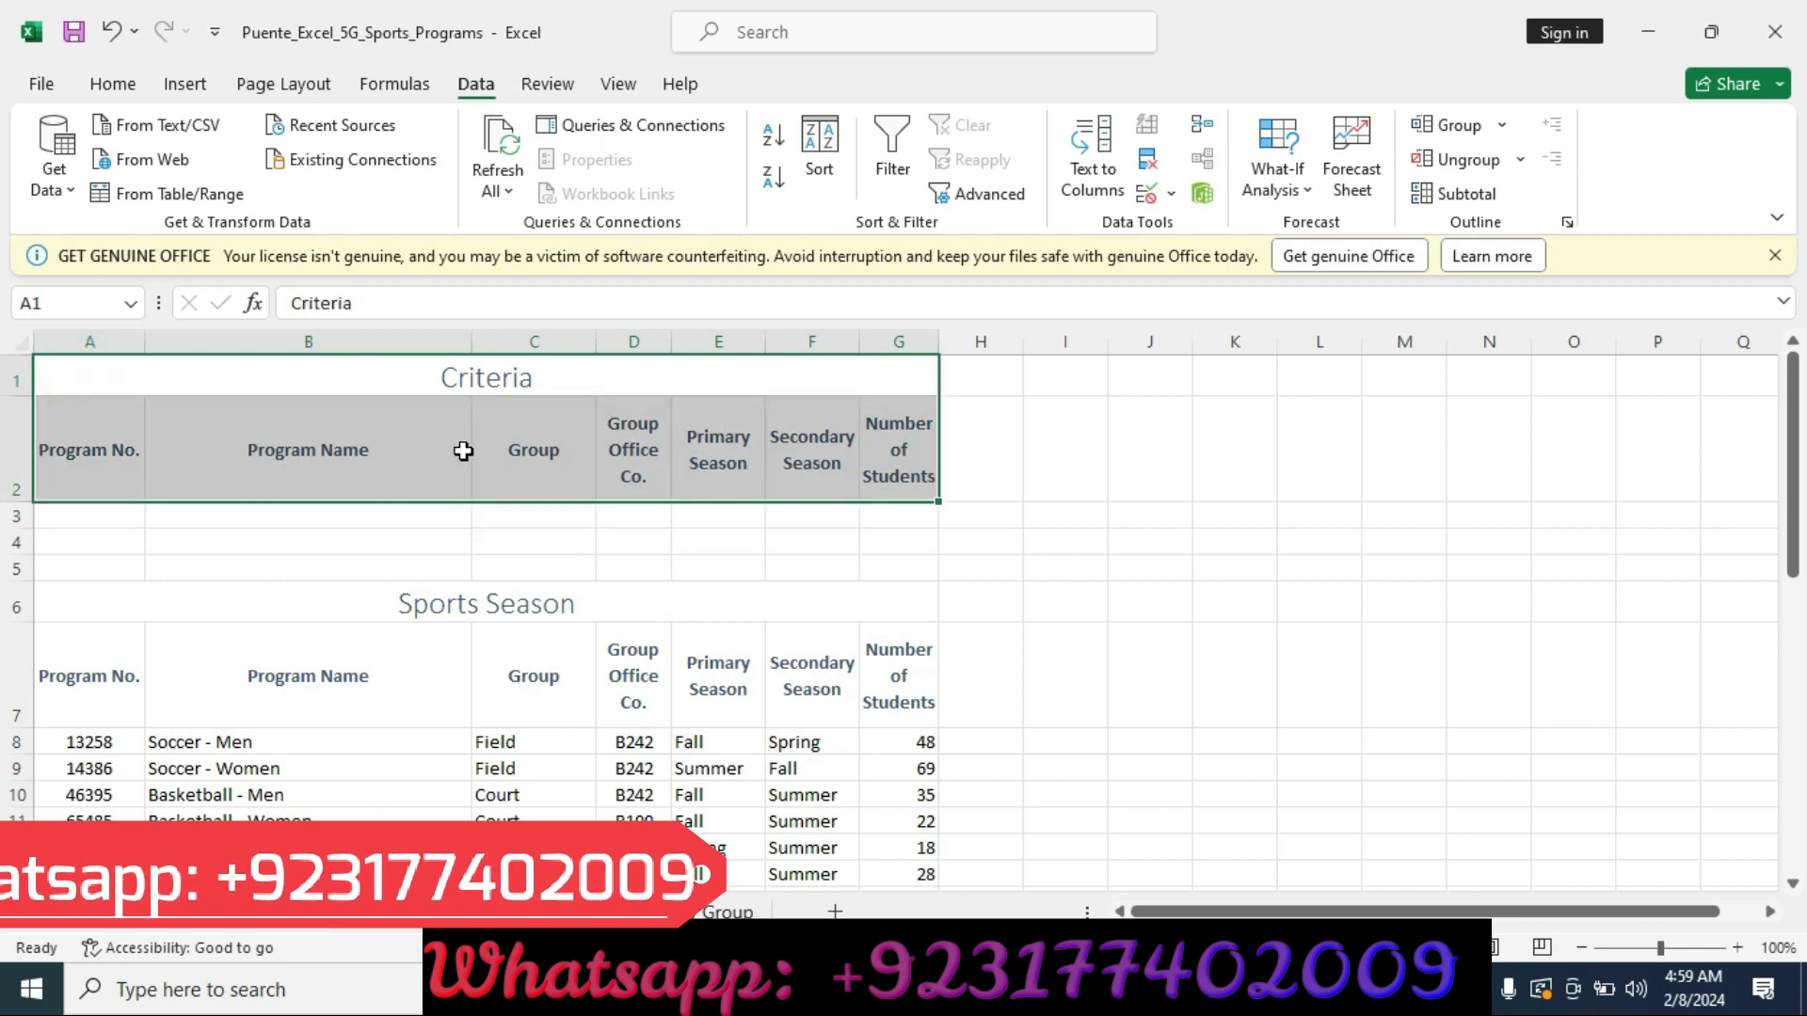
{"action": "key", "text": "ctrl+c"}
{"action": "key", "text": "alt+Tab"}
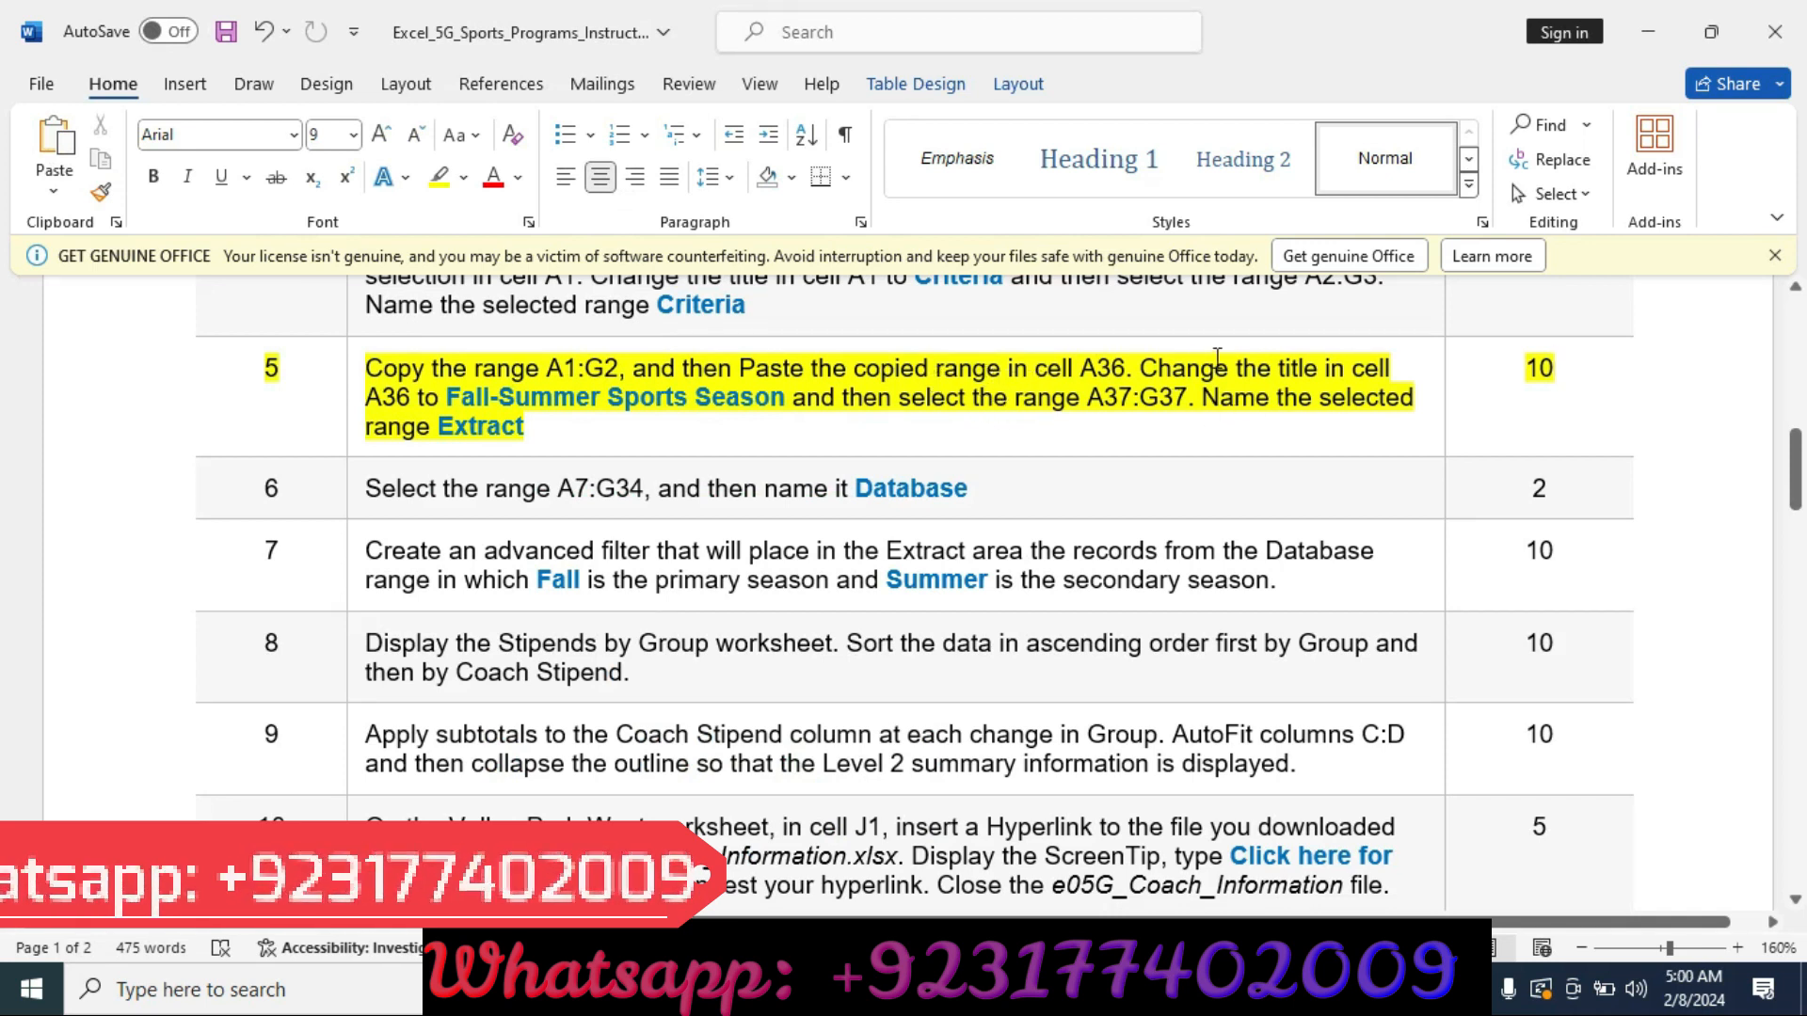
{"action": "left_click", "coordinate": [903, 990]}
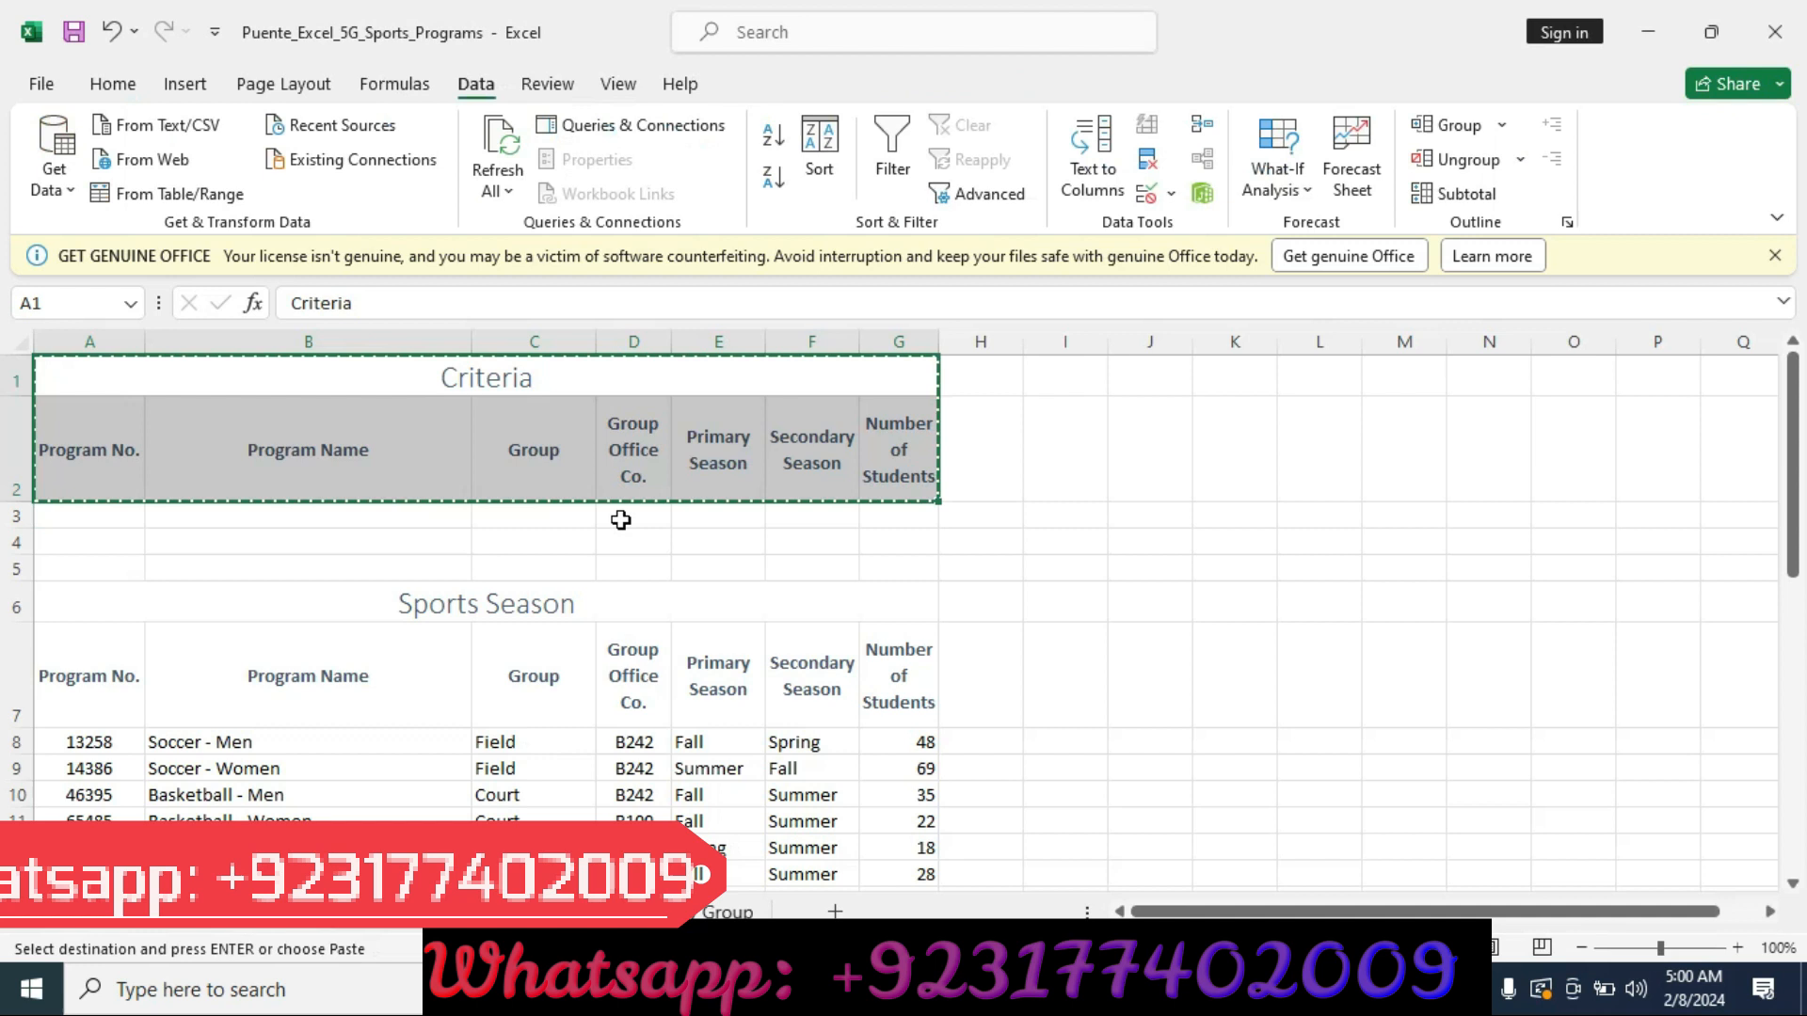
{"action": "scroll", "coordinate": [458, 463], "scroll_direction": "down", "scroll_amount": 4}
{"action": "scroll", "coordinate": [456, 467], "scroll_direction": "down", "scroll_amount": 5}
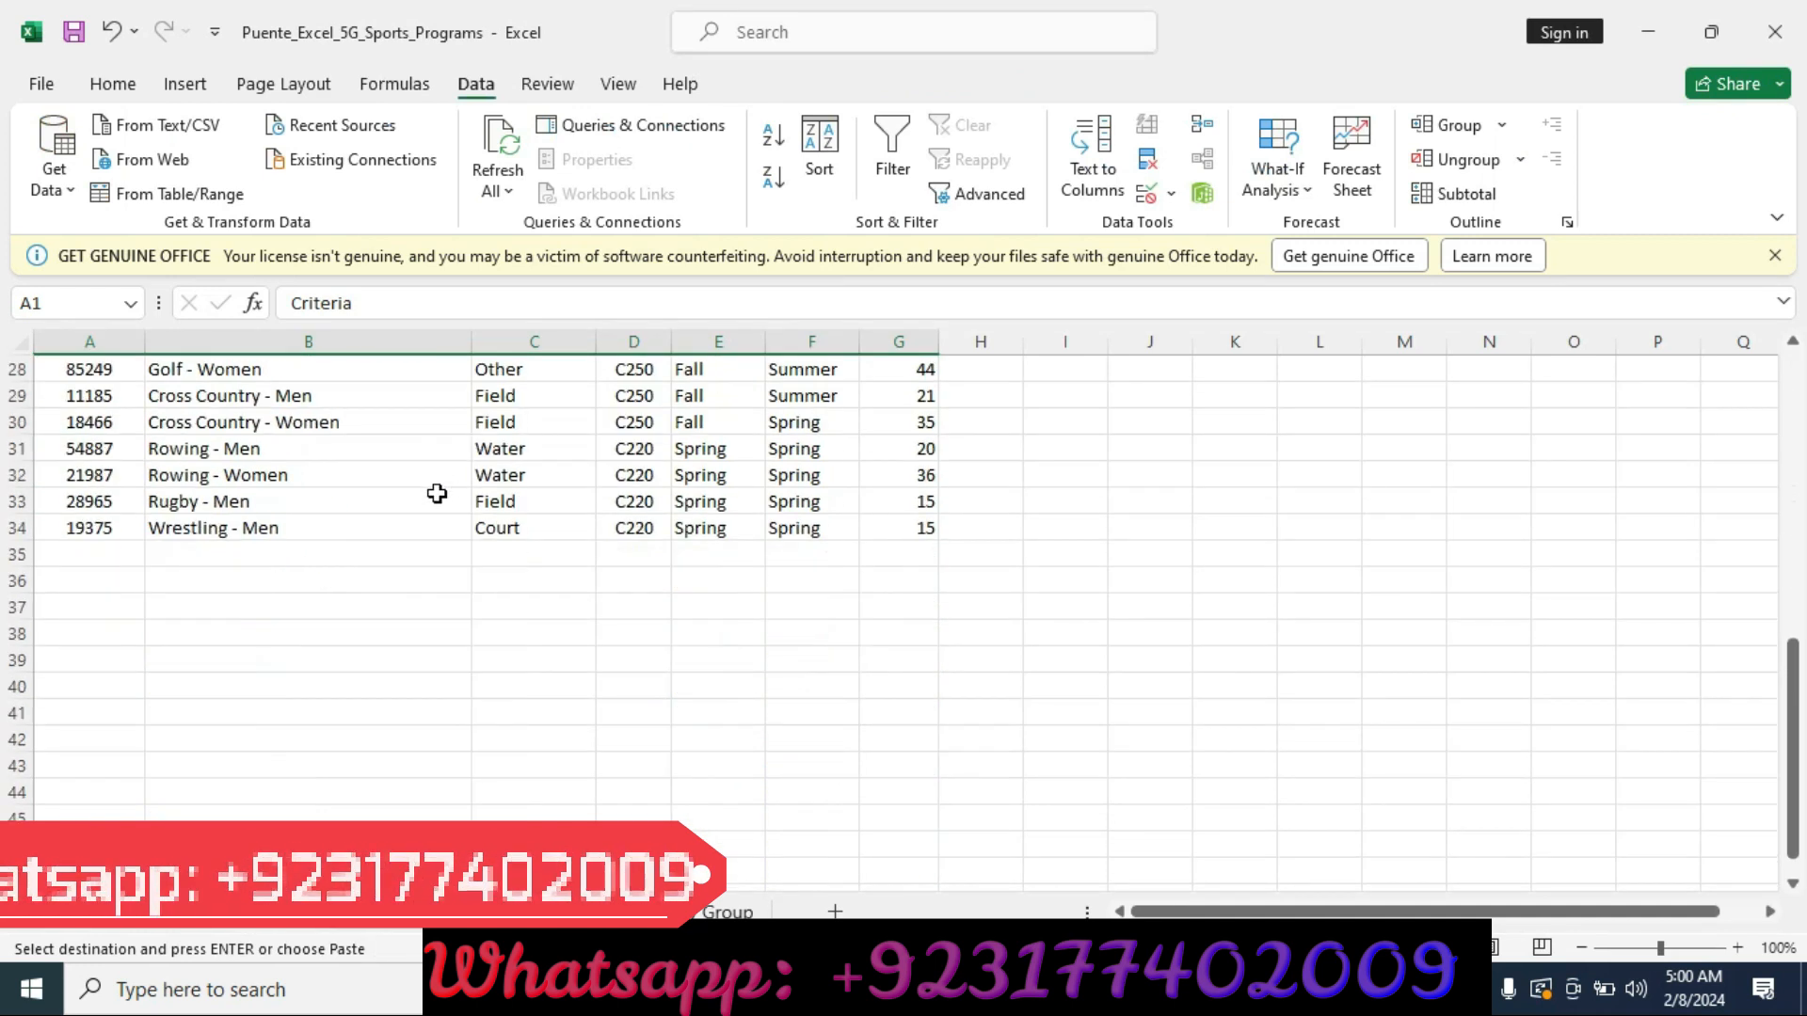
{"action": "left_click", "coordinate": [58, 578]}
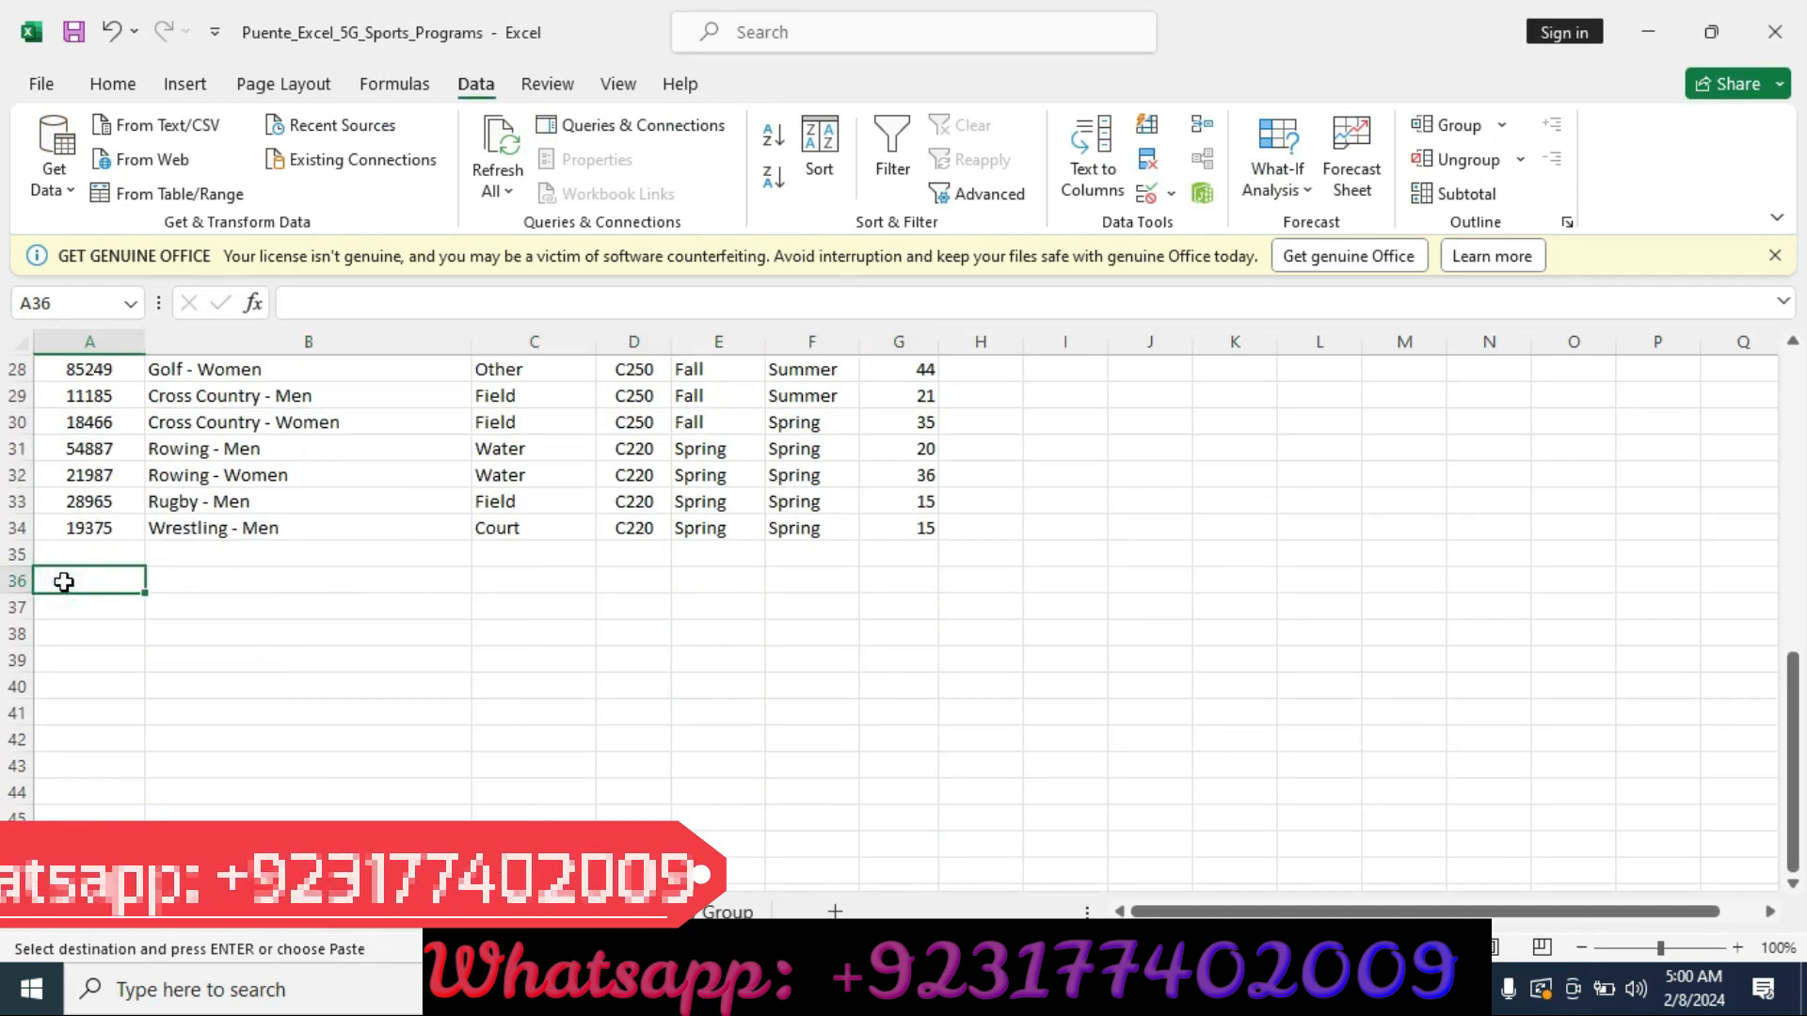
{"action": "key", "text": "ctrl+v"}
Change the title in cell A36 to Fall-Summer Sports Season.
{"action": "key", "text": "alt+Tab"}
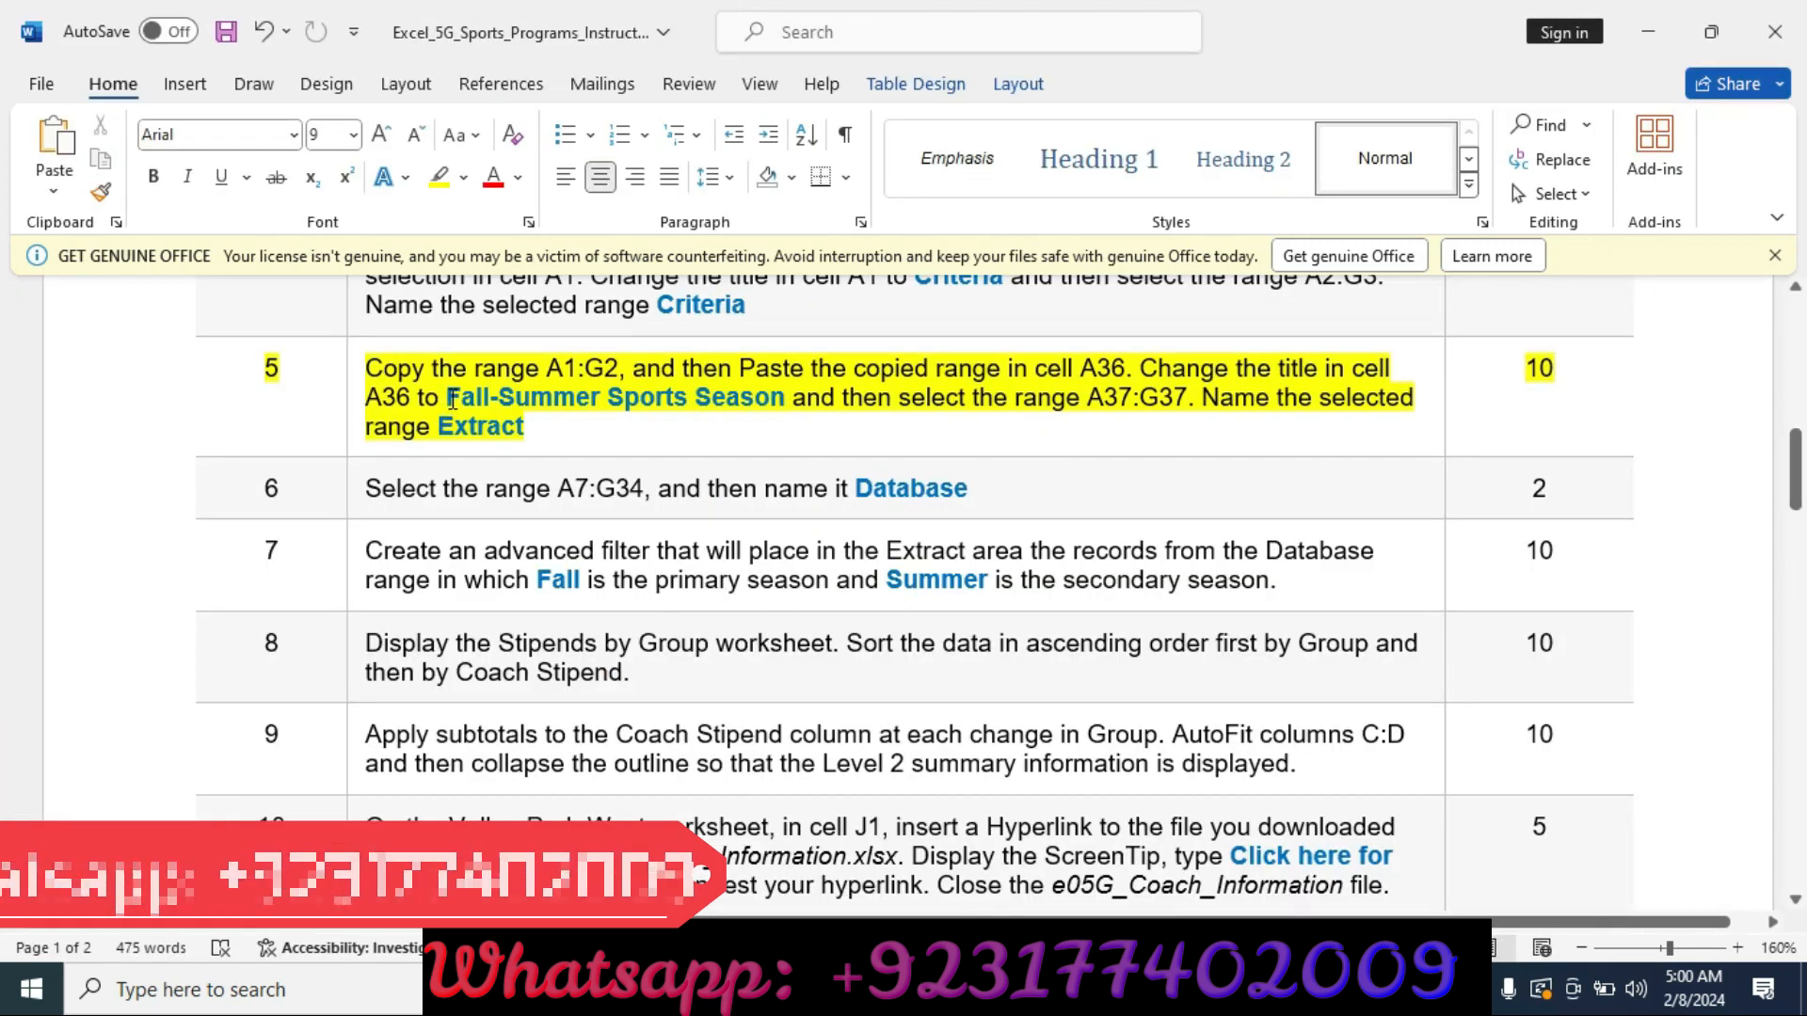
{"action": "left_click_drag", "start_coordinate": [481, 393], "coordinate": [737, 409]}
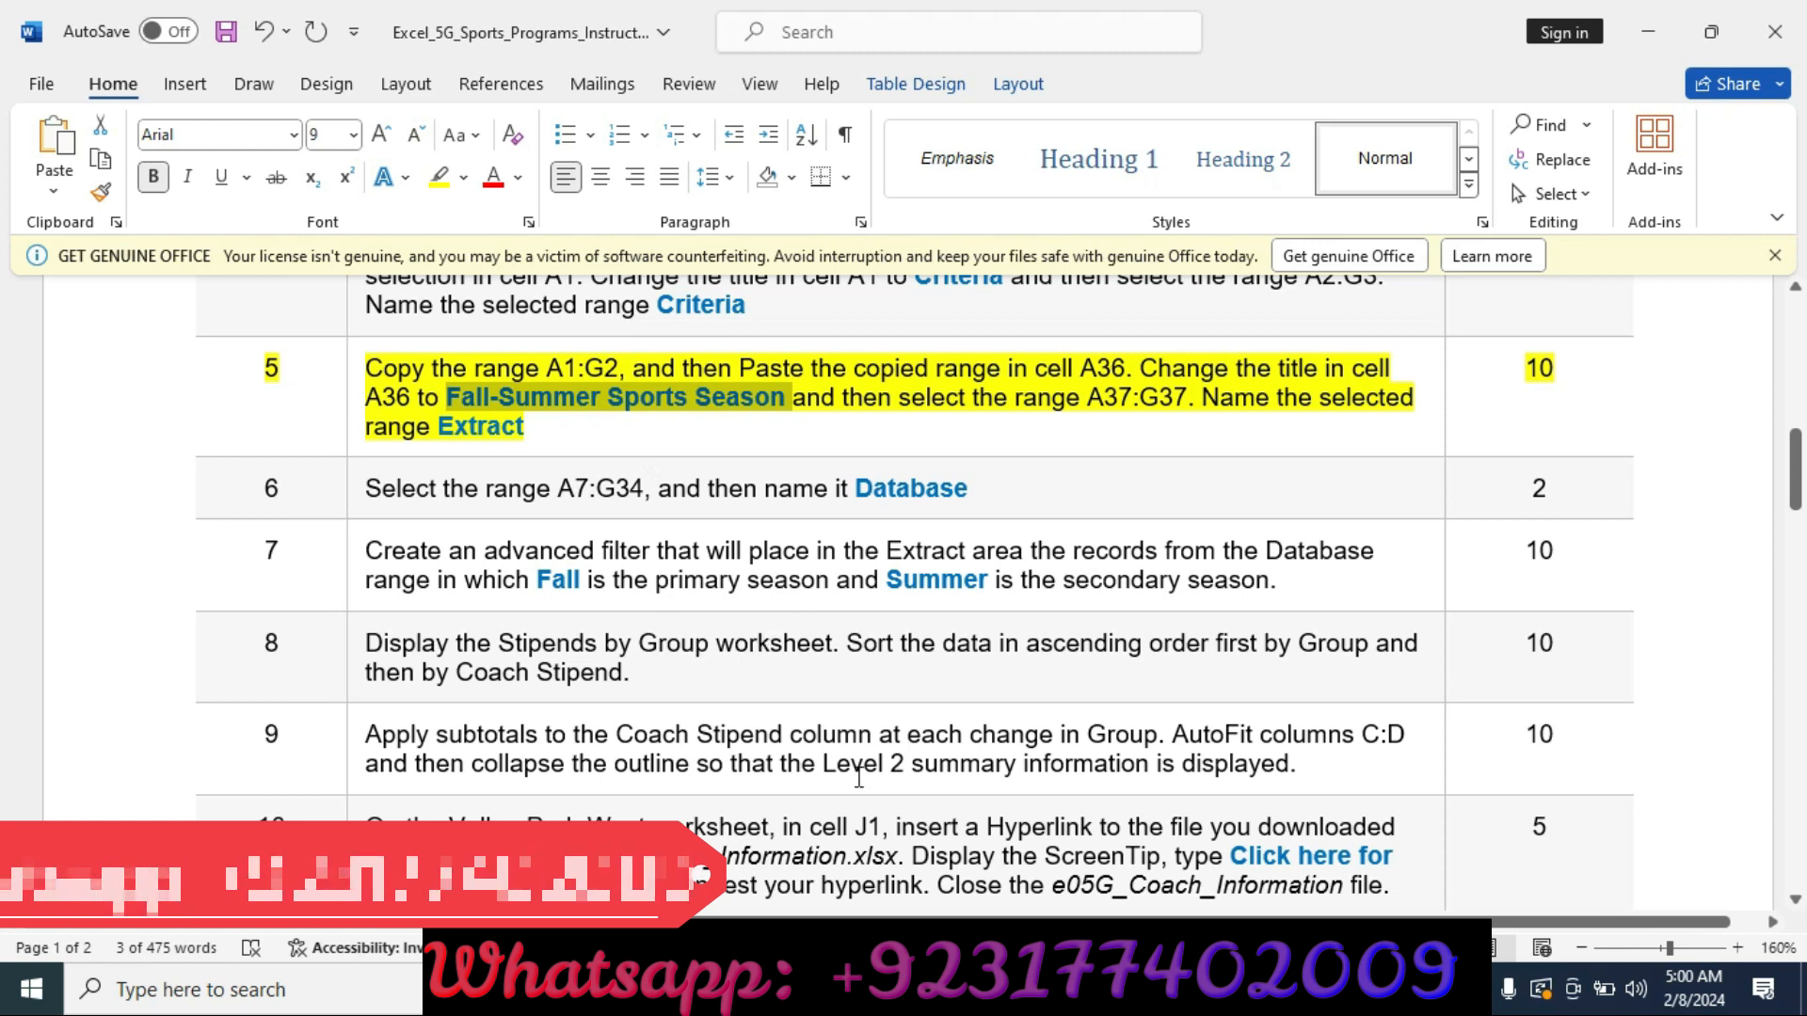
{"action": "key", "text": "alt+Tab"}
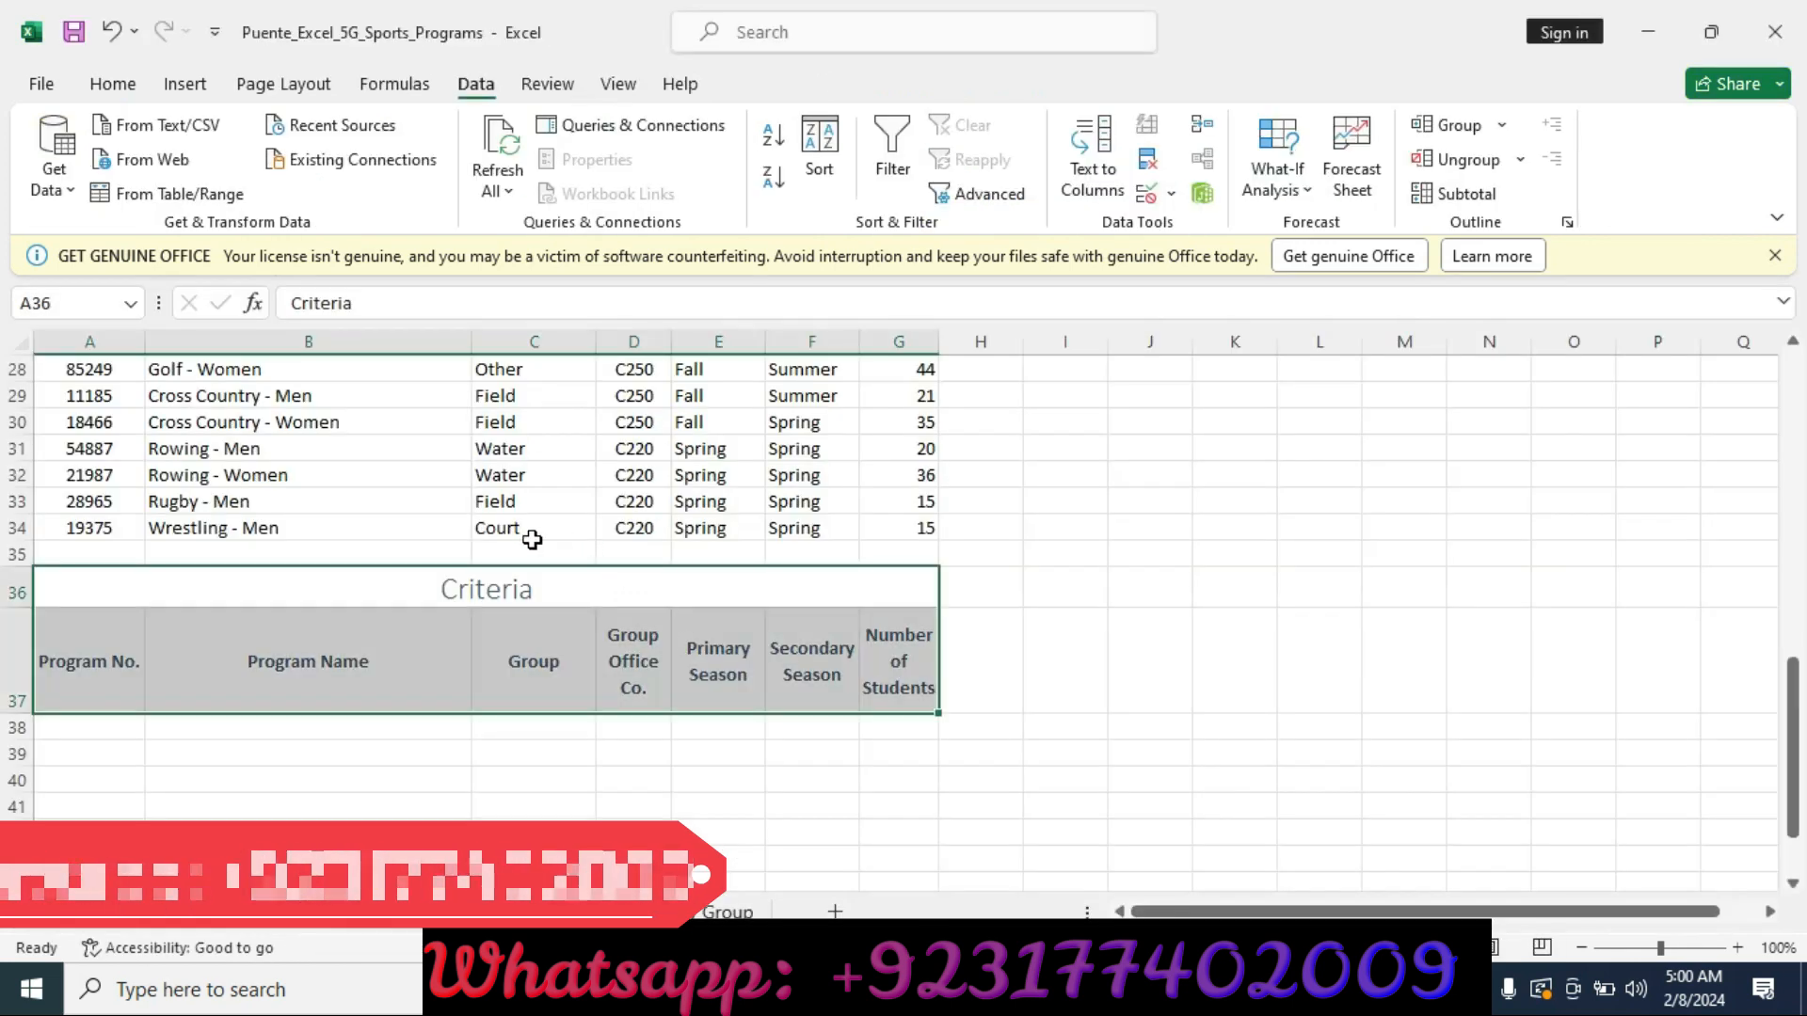
{"action": "left_click", "coordinate": [469, 576]}
{"action": "left_click", "coordinate": [396, 303]}
{"action": "key", "text": "BackSpace"}
{"action": "key", "text": "BackSpace"}
{"action": "key", "text": "BackSpace"}
{"action": "key", "text": "BackSpace"}
{"action": "key", "text": "BackSpace"}
{"action": "key", "text": "BackSpace"}
{"action": "key", "text": "BackSpace"}
{"action": "key", "text": "BackSpace"}
{"action": "key", "text": "ctrl+v"}
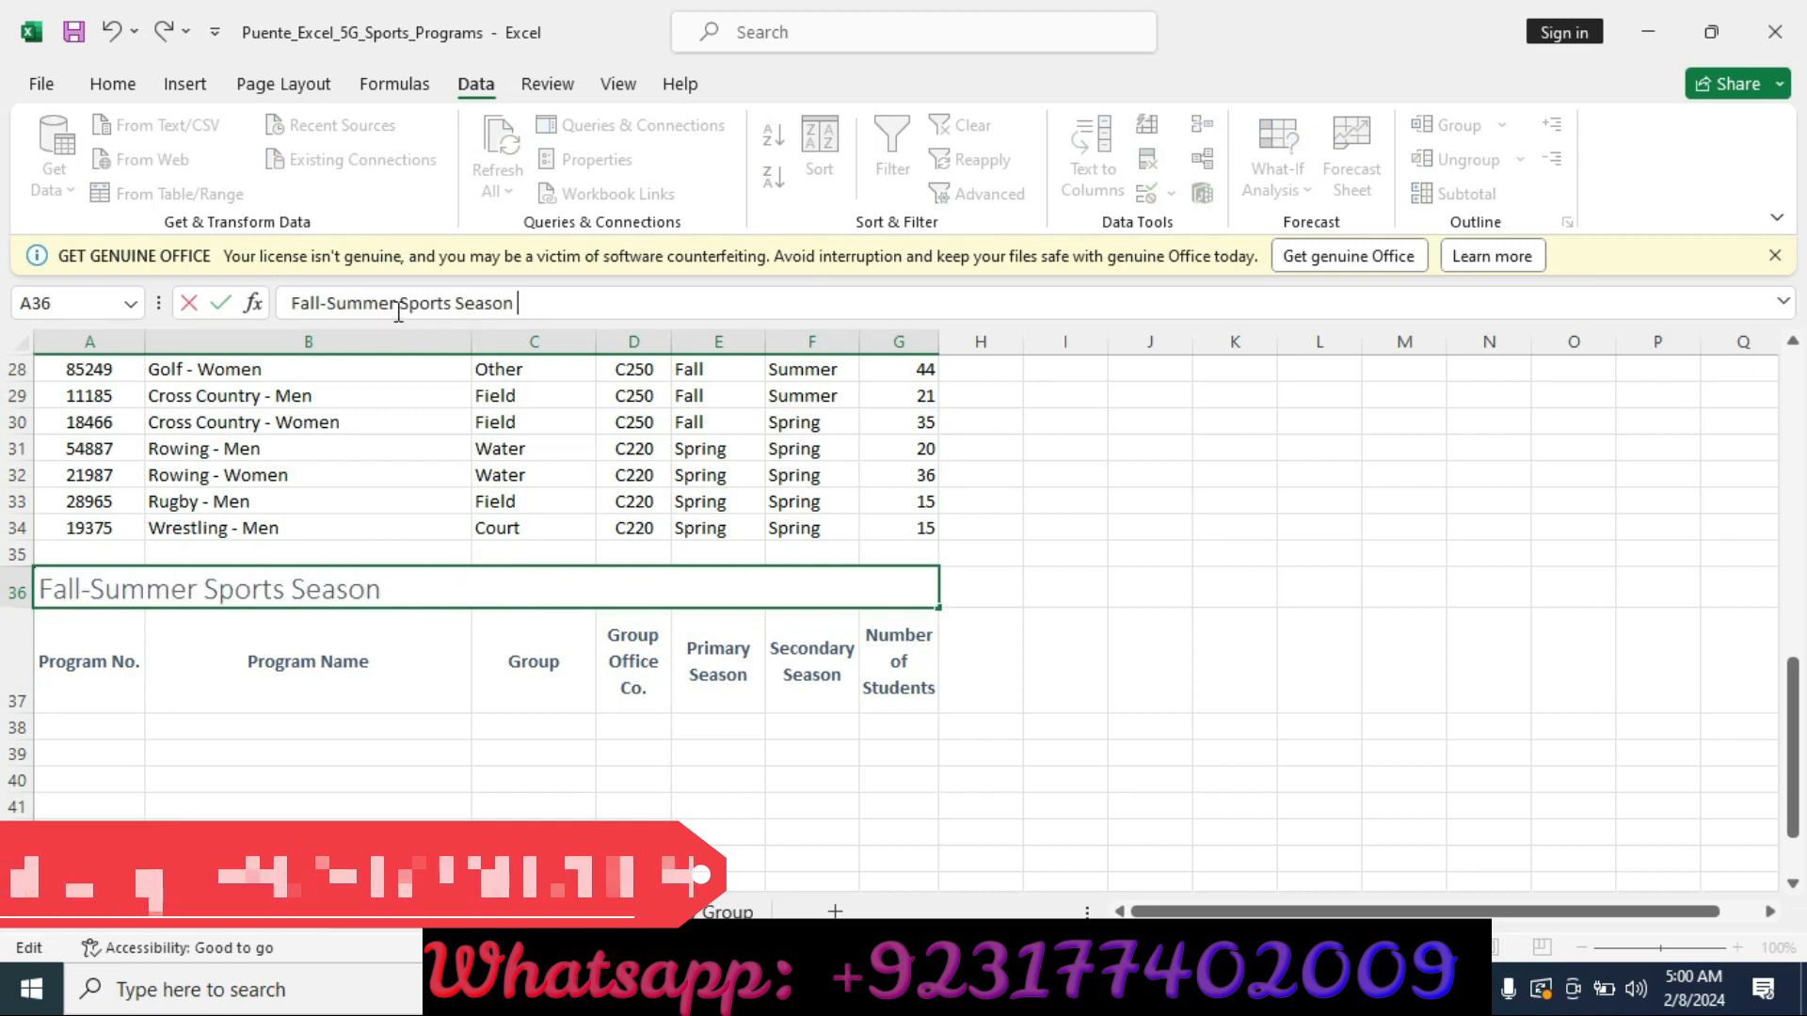
{"action": "key", "text": "Return"}
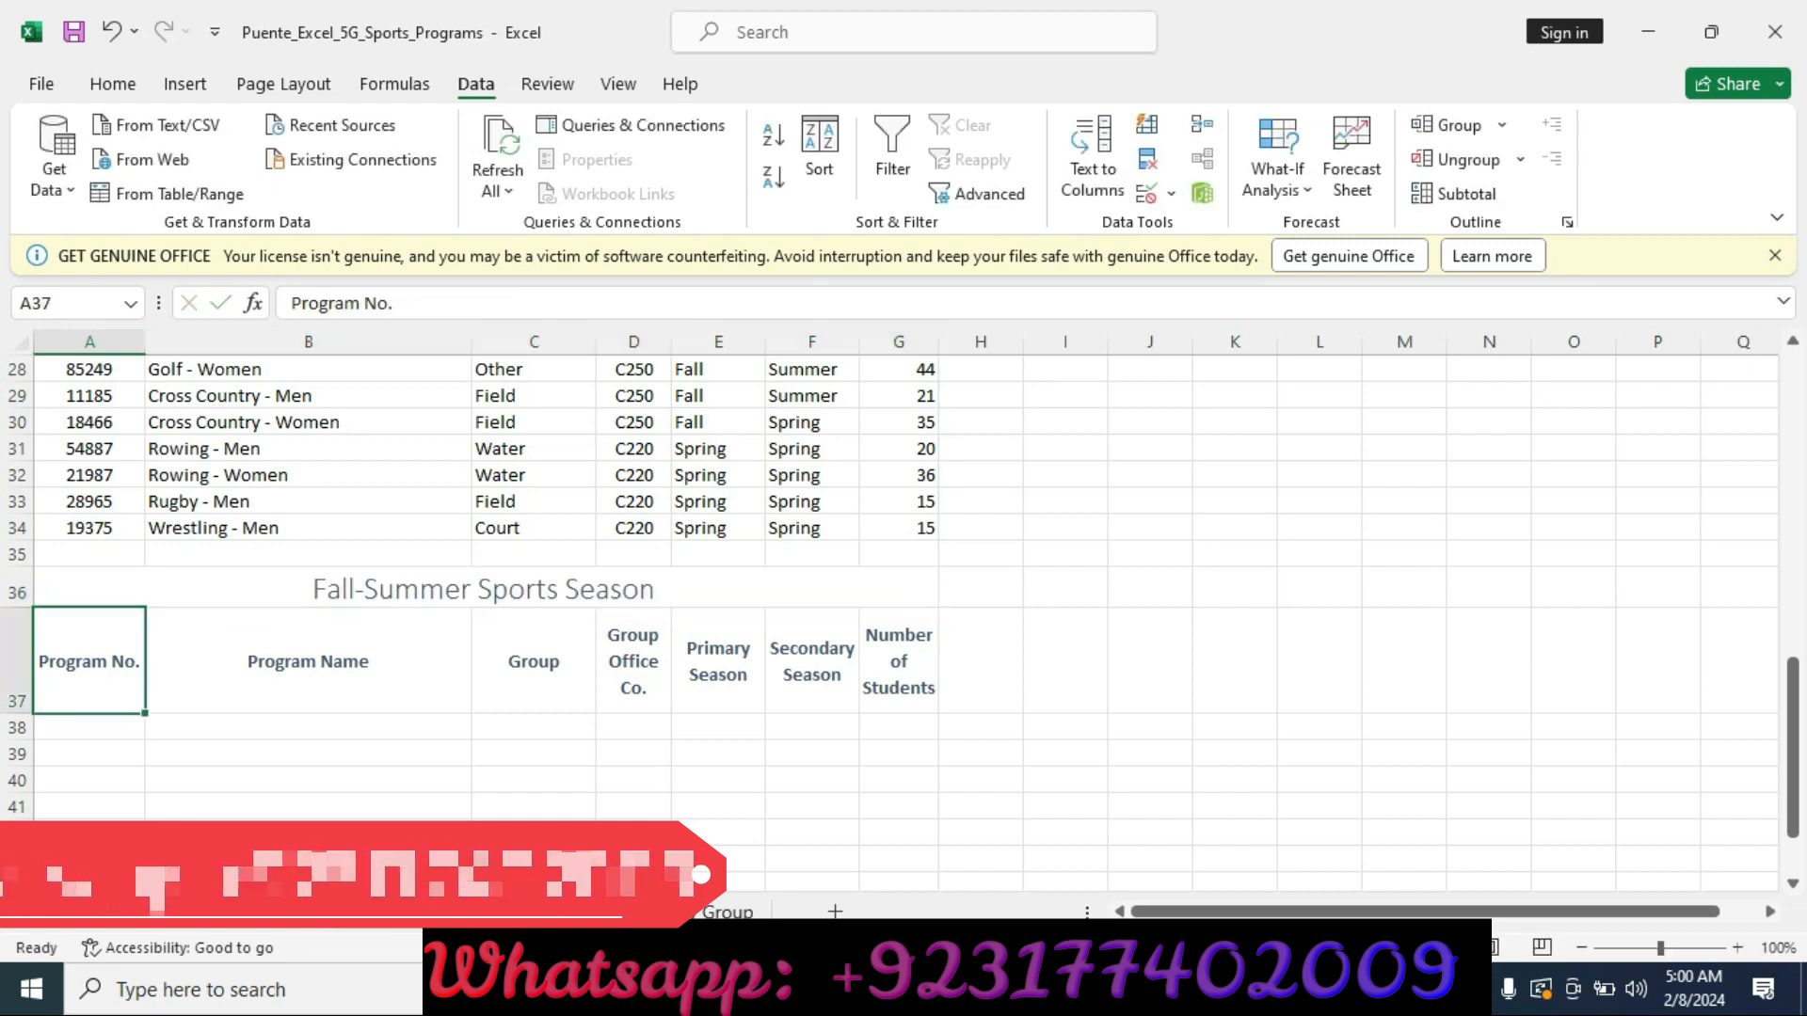
{"action": "key", "text": "alt+Tab"}
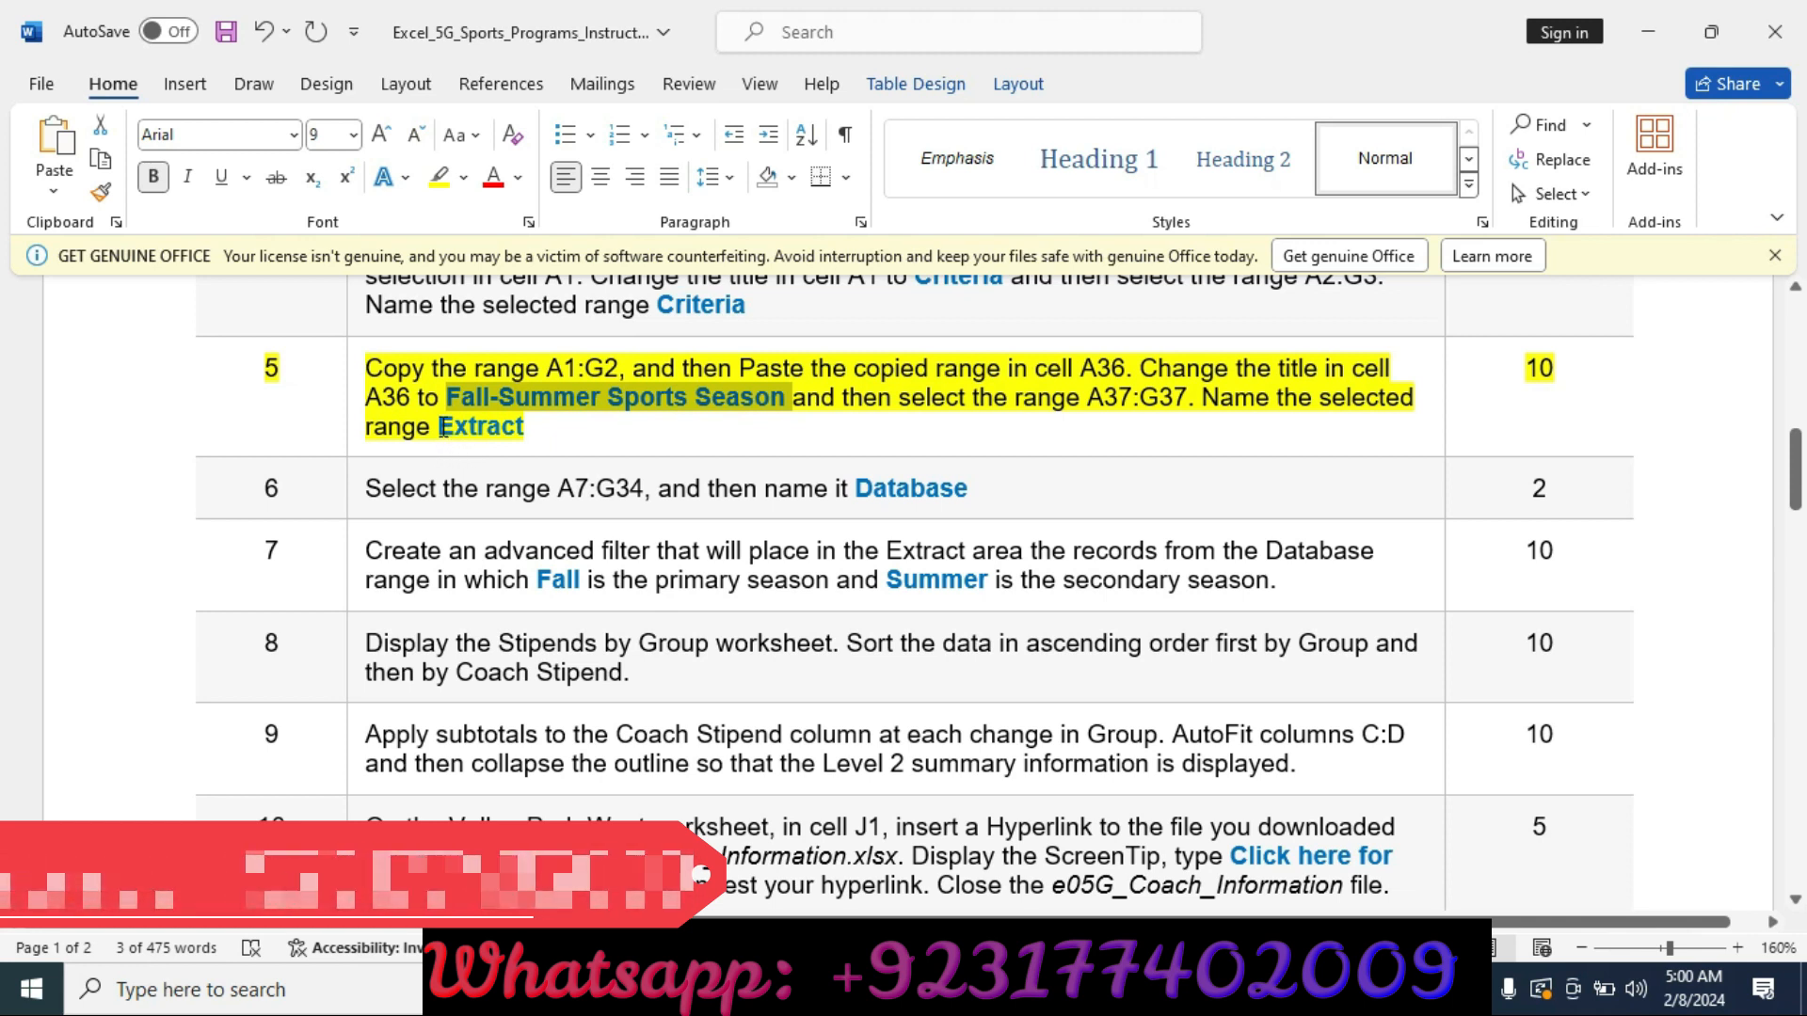
Select the range A37:G37 and name it Extract.
{"action": "left_click_drag", "start_coordinate": [439, 425], "coordinate": [527, 426]}
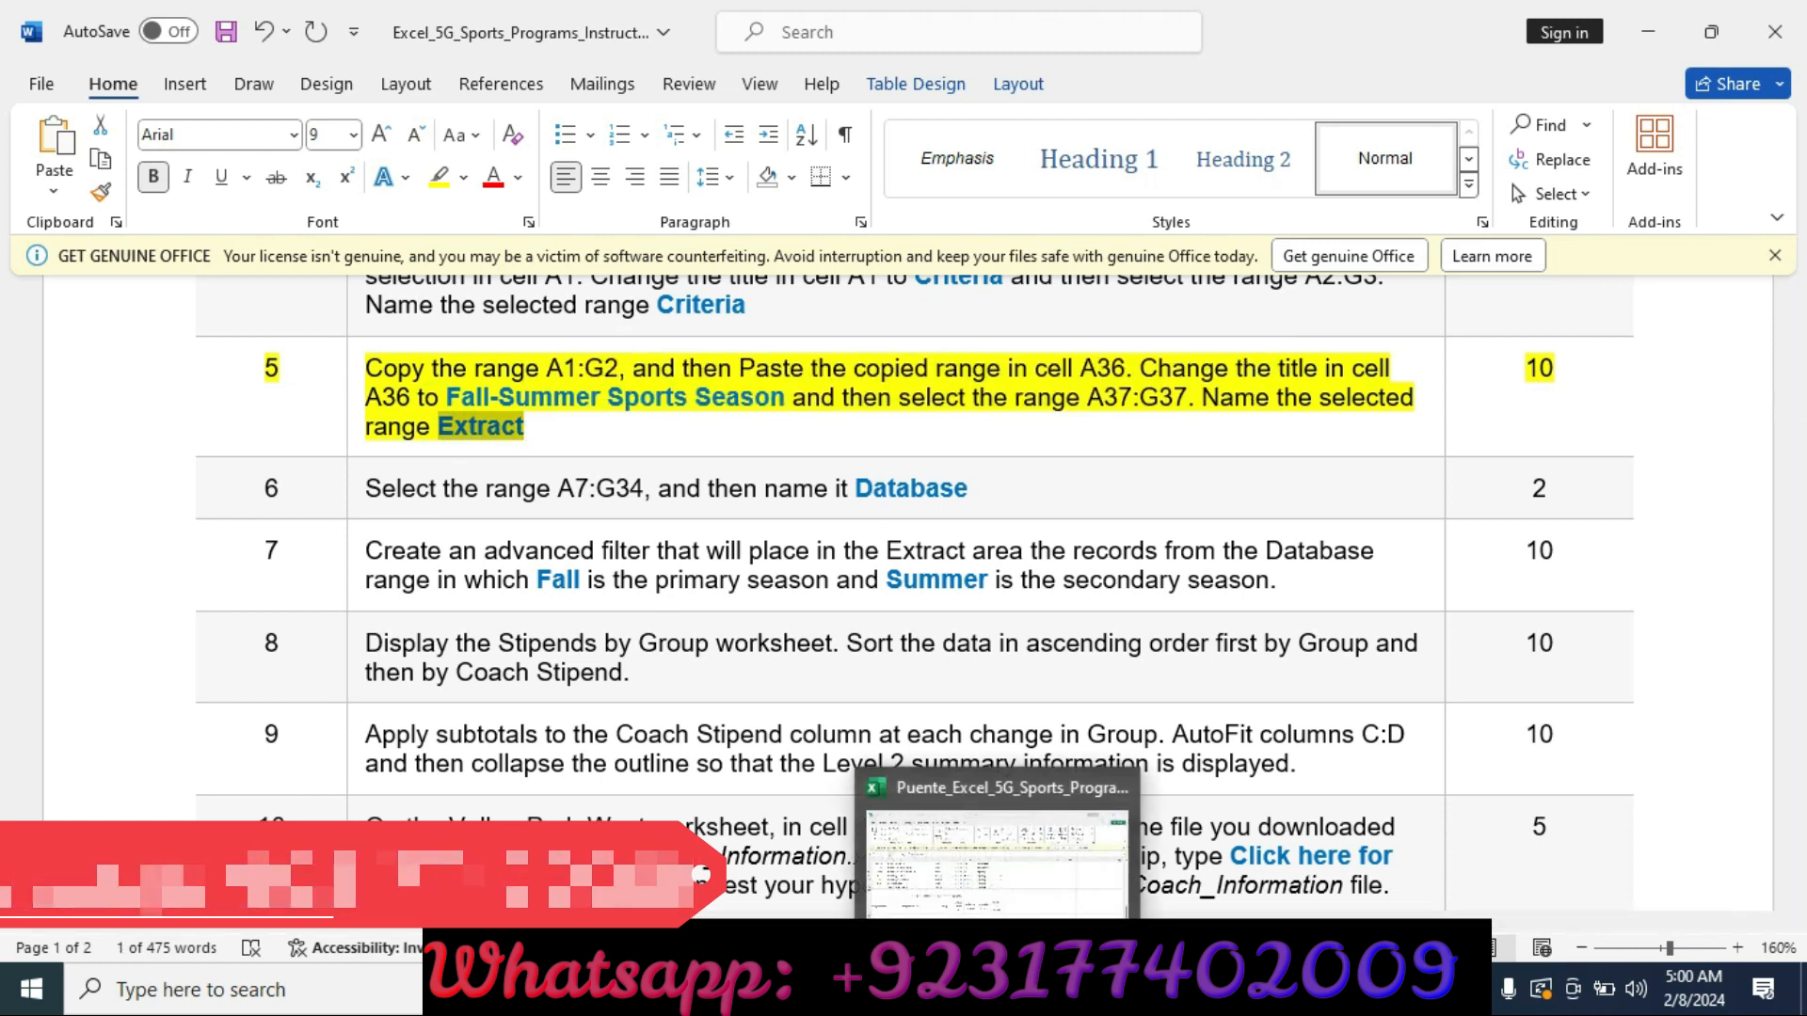
{"action": "left_click", "coordinate": [997, 990]}
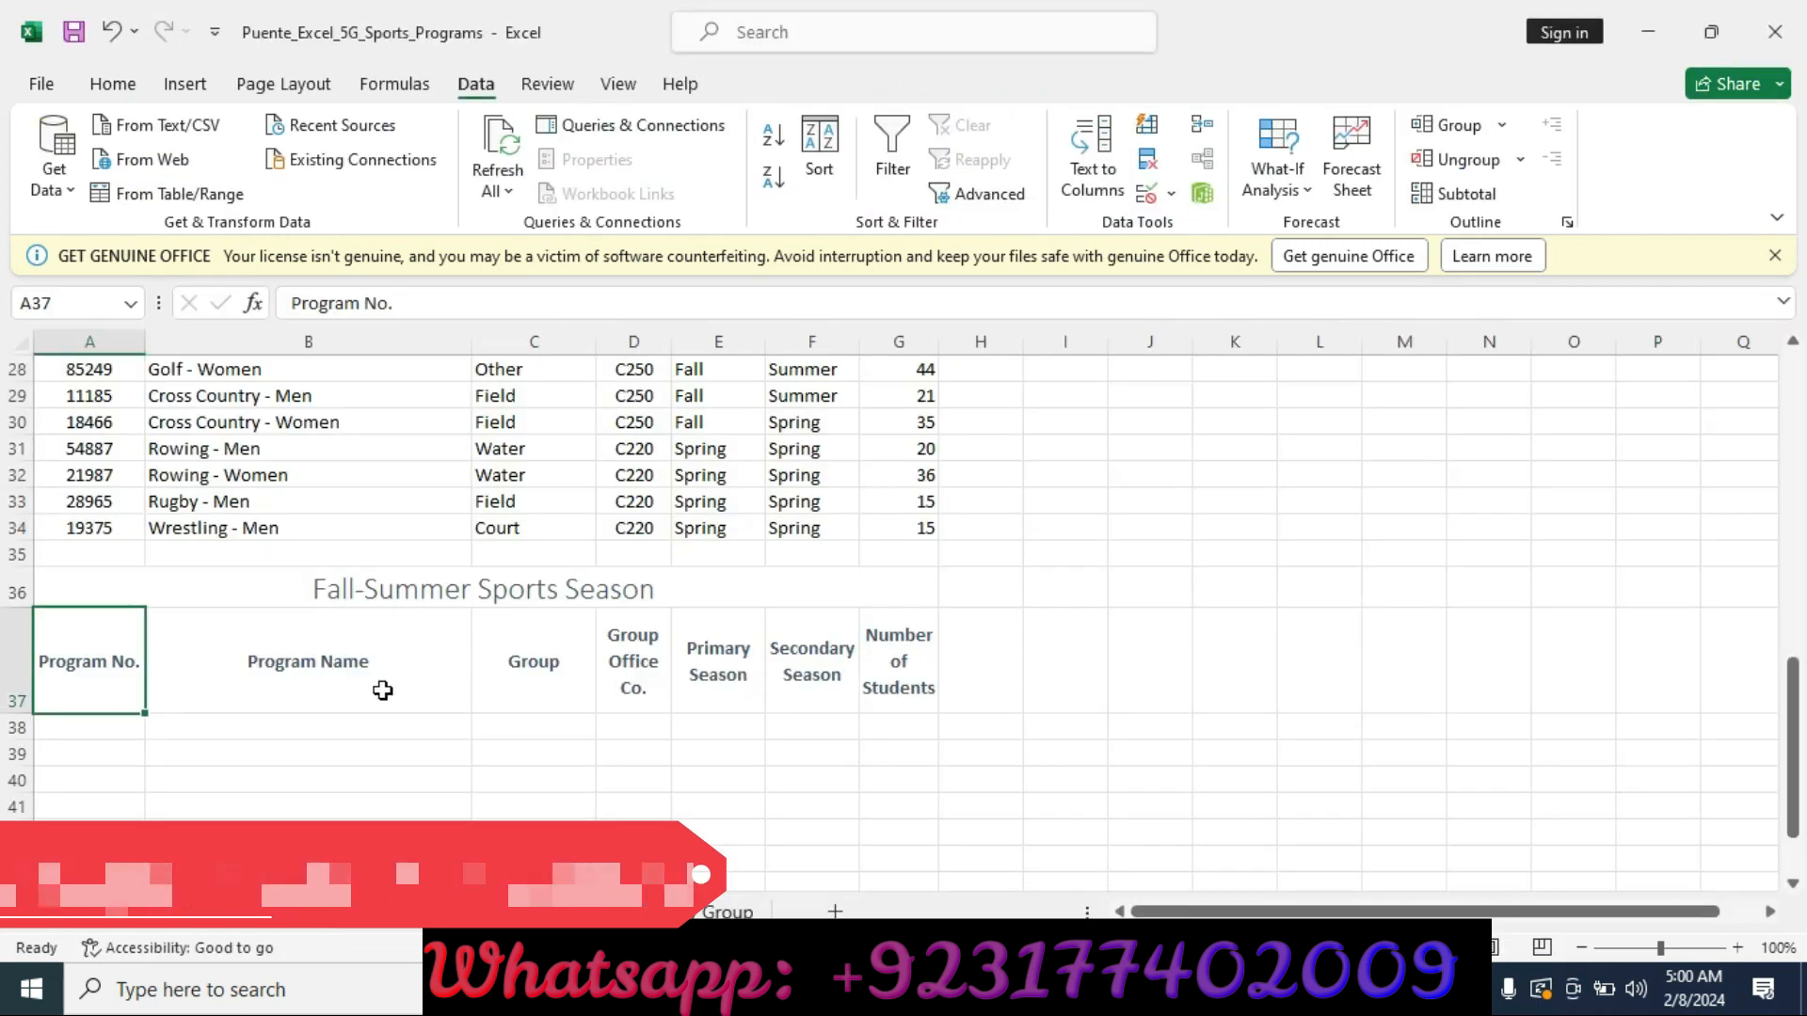
{"action": "left_click_drag", "start_coordinate": [109, 645], "coordinate": [875, 656]}
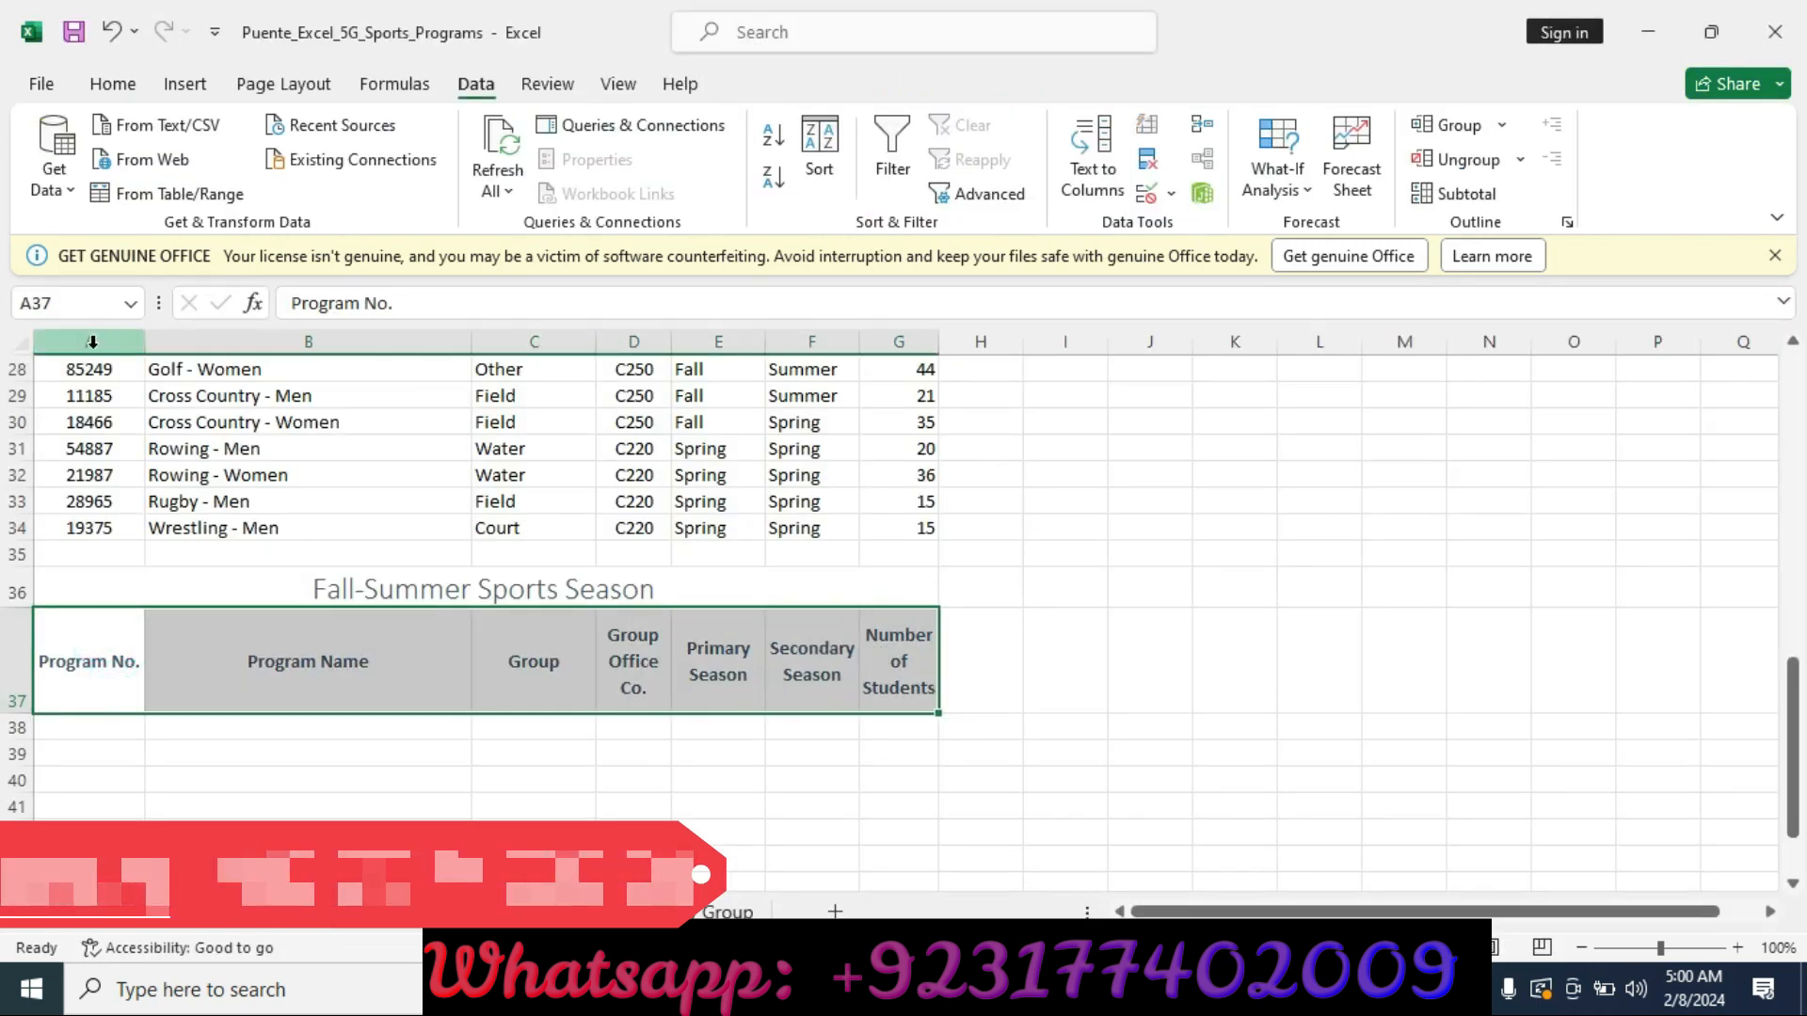
{"action": "left_click", "coordinate": [101, 305]}
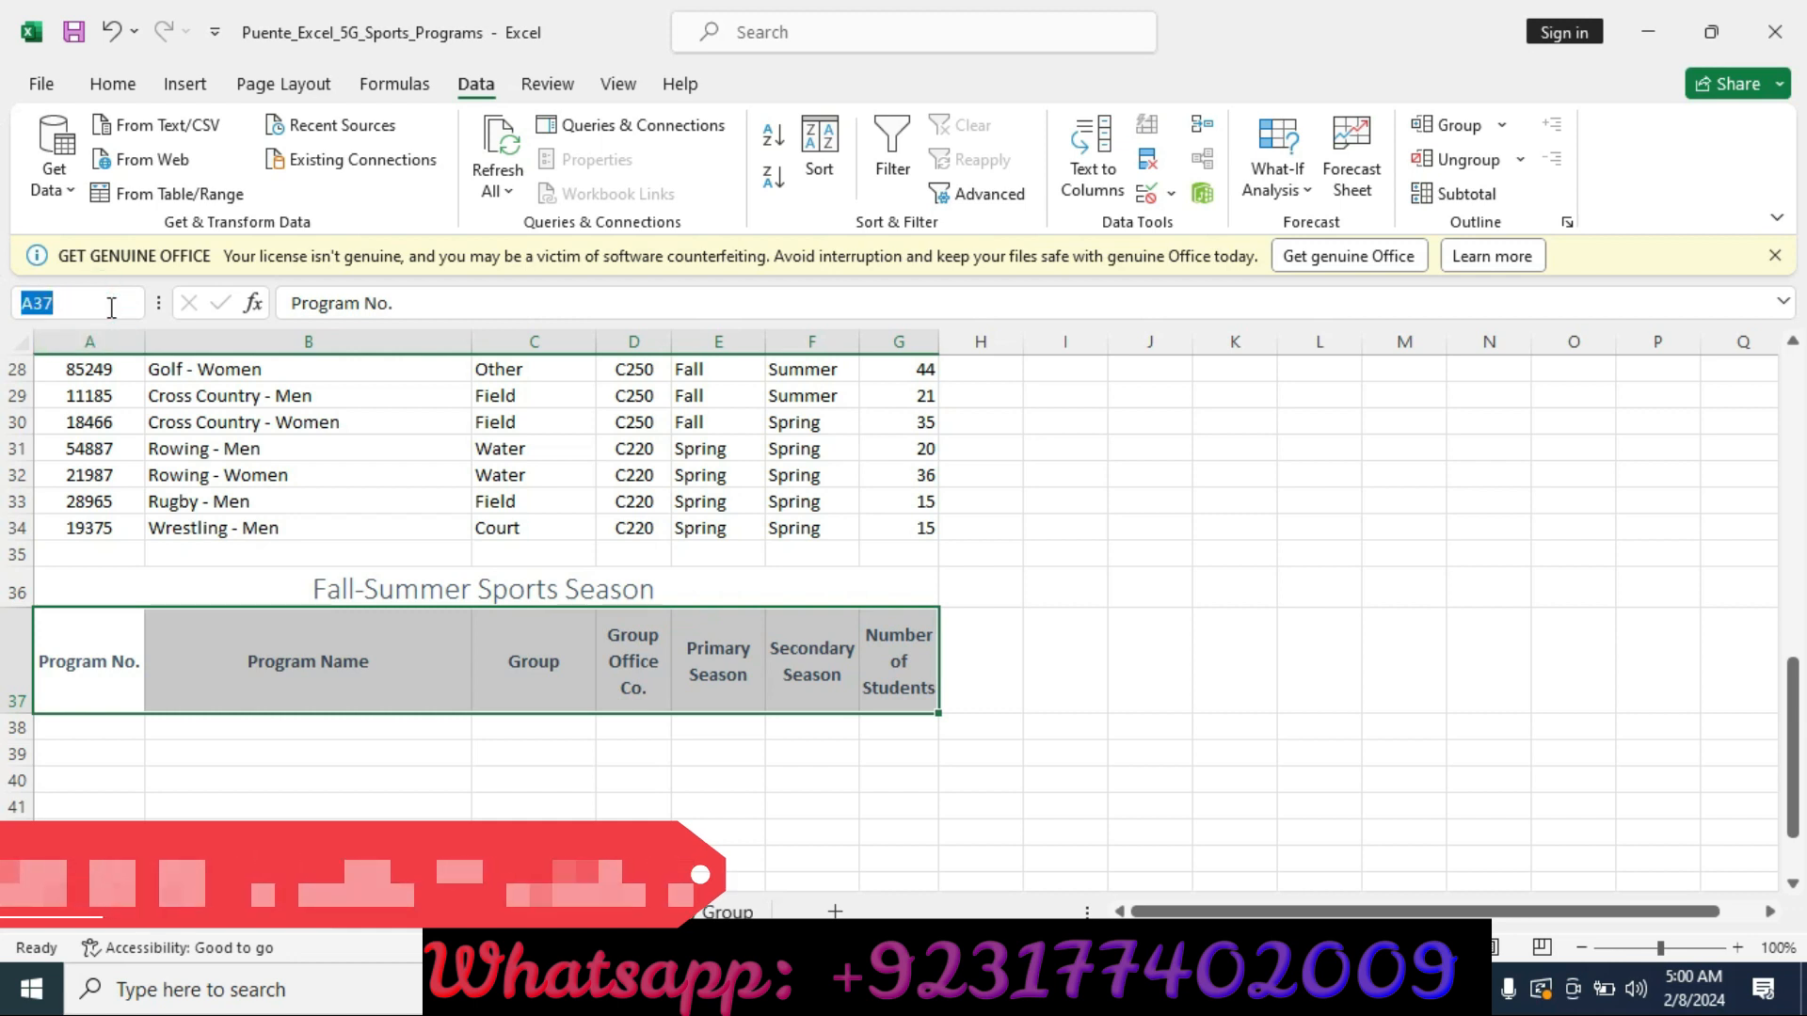
{"action": "key", "text": "BackSpace"}
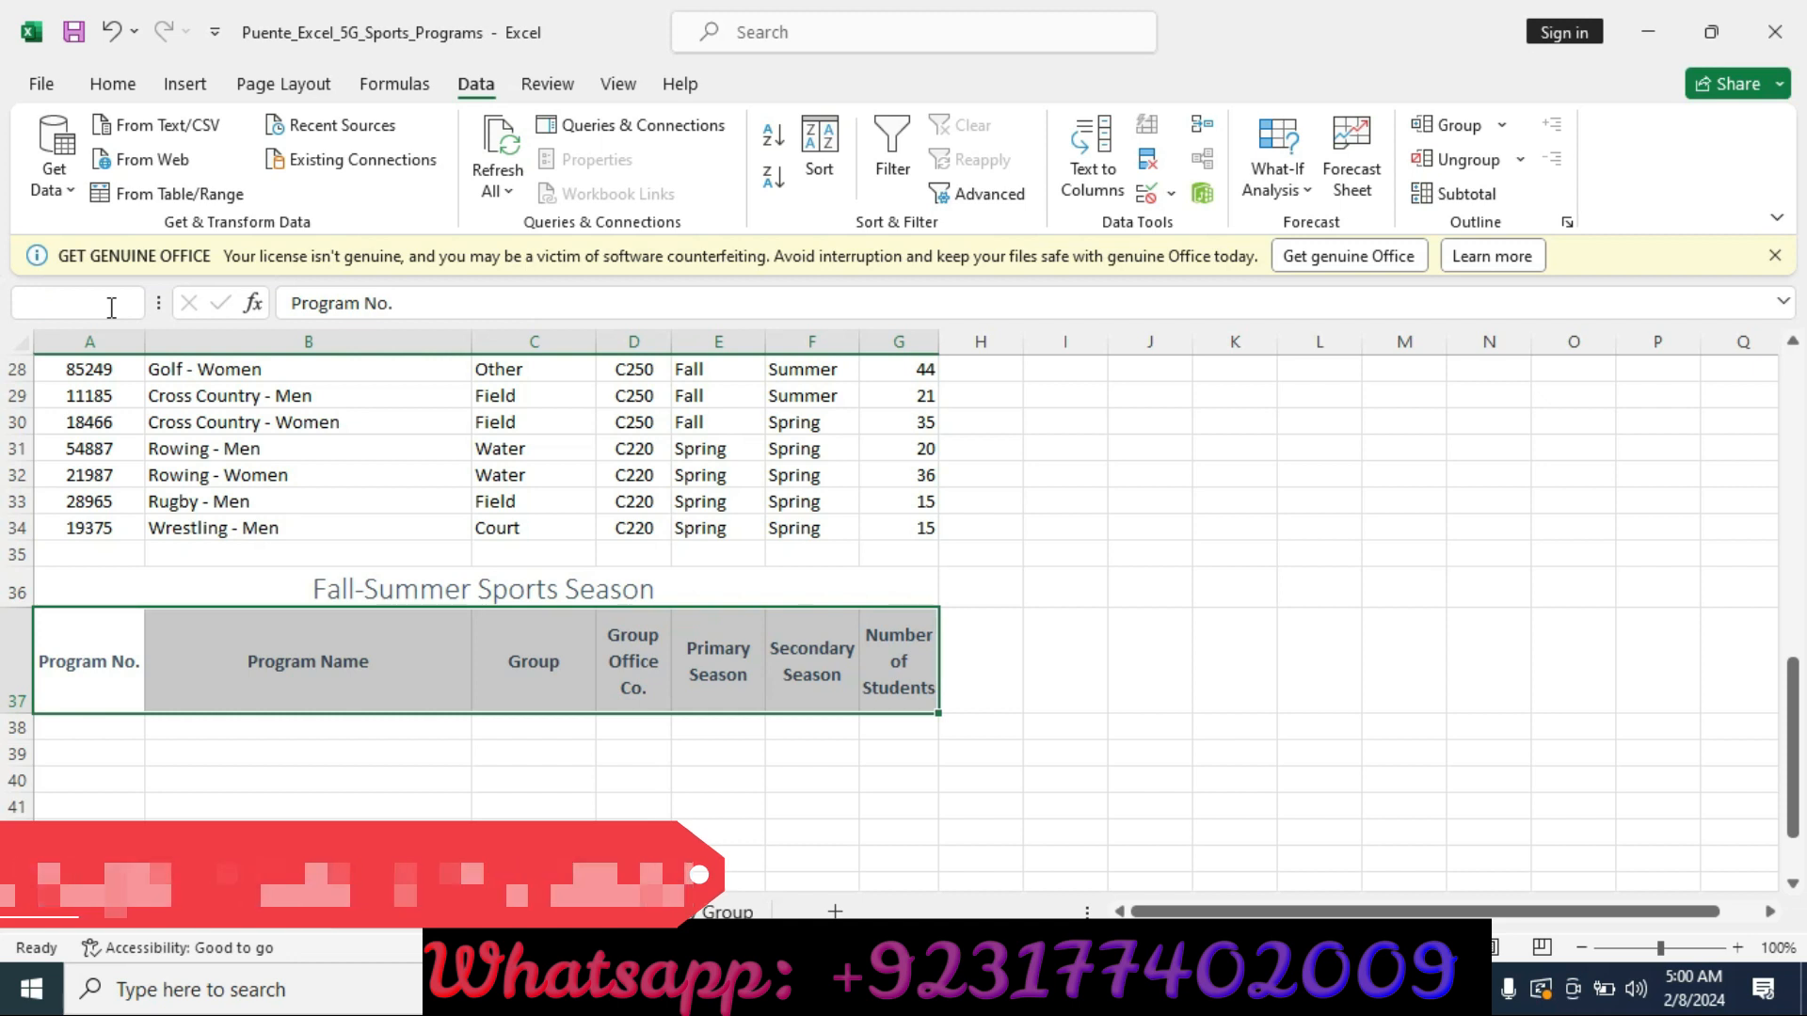
{"action": "type", "text": "Extract"}
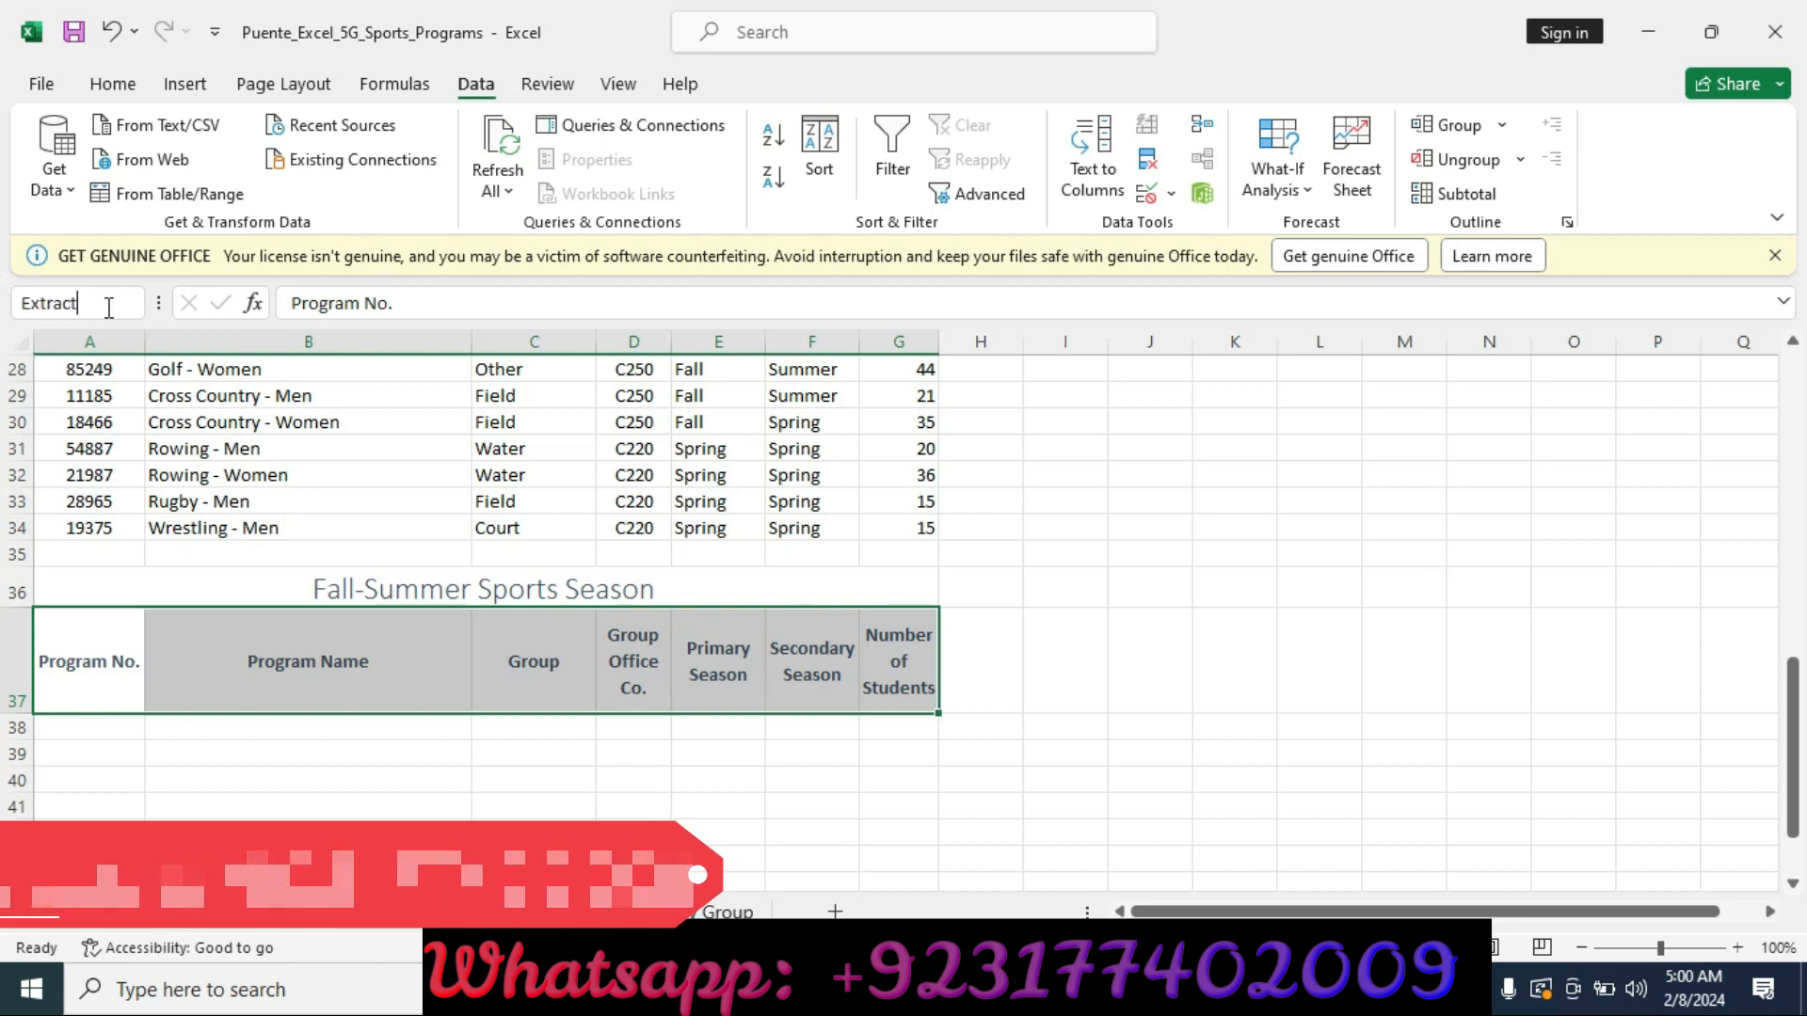
{"action": "key", "text": "Return"}
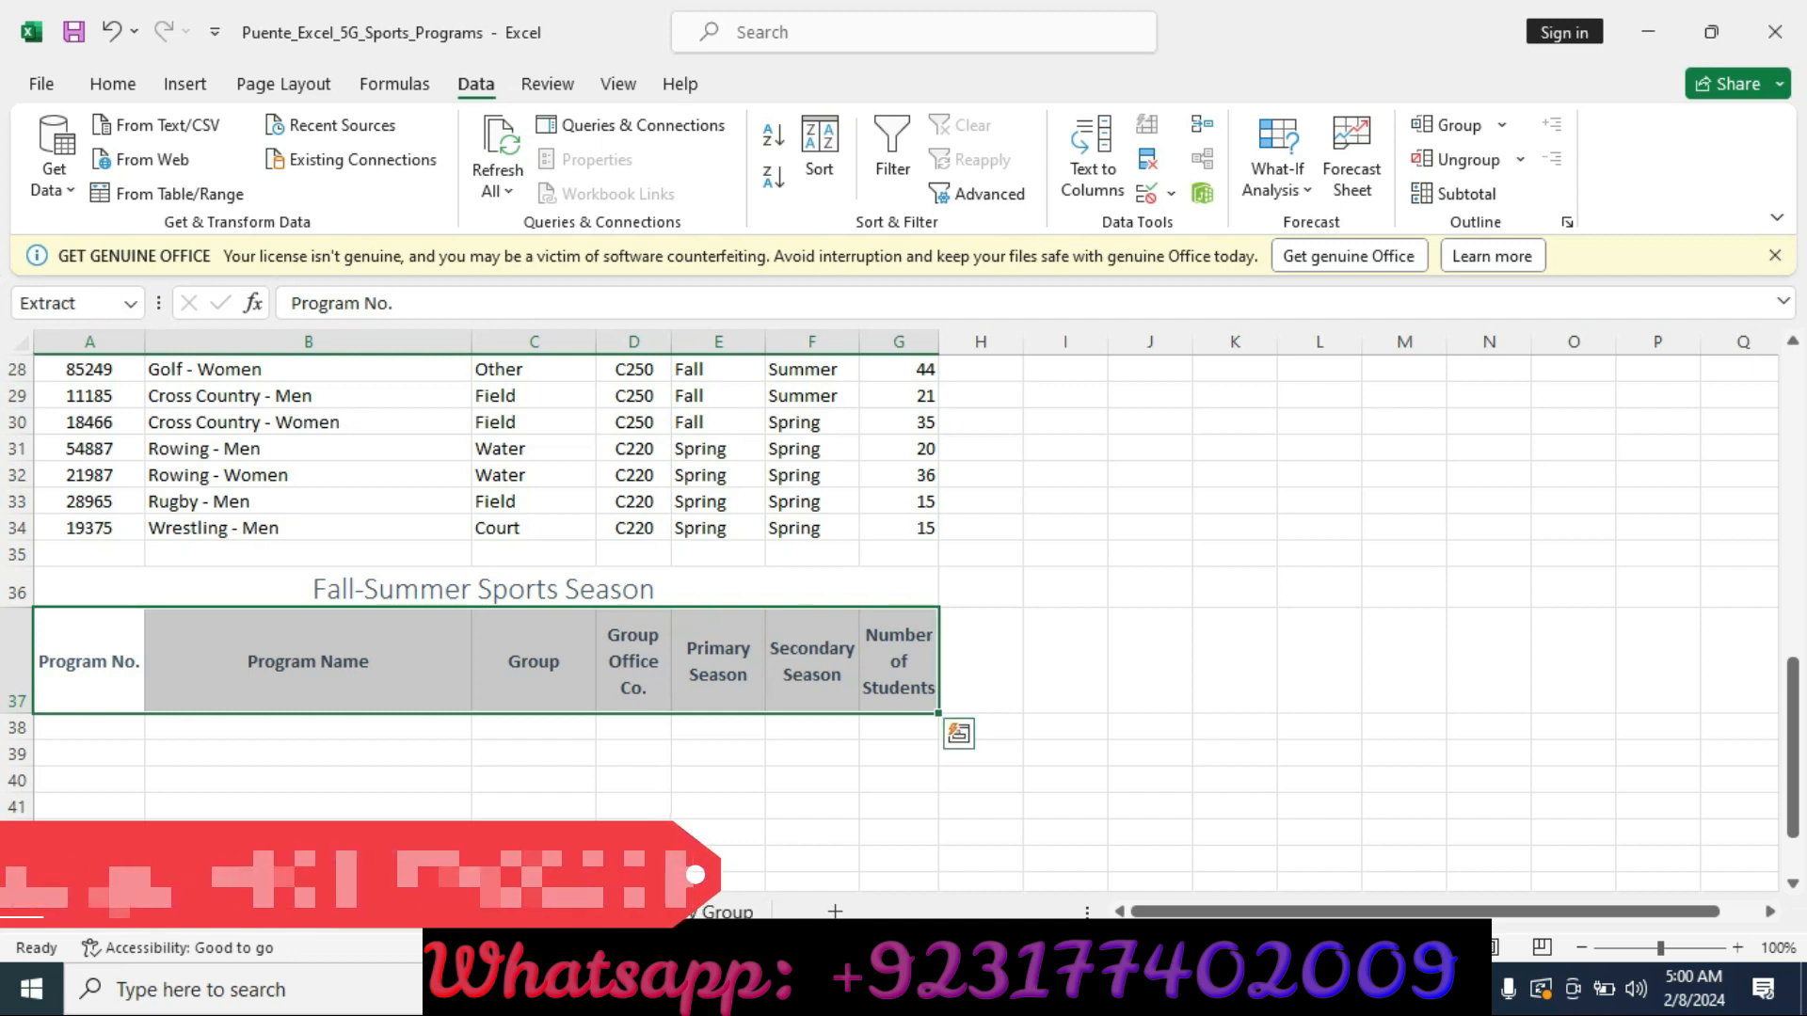
Move the yellow highlight in the instructions from the step 5 row to the step 6 row.
{"action": "left_click", "coordinate": [847, 990]}
{"action": "key", "text": "alt+Tab"}
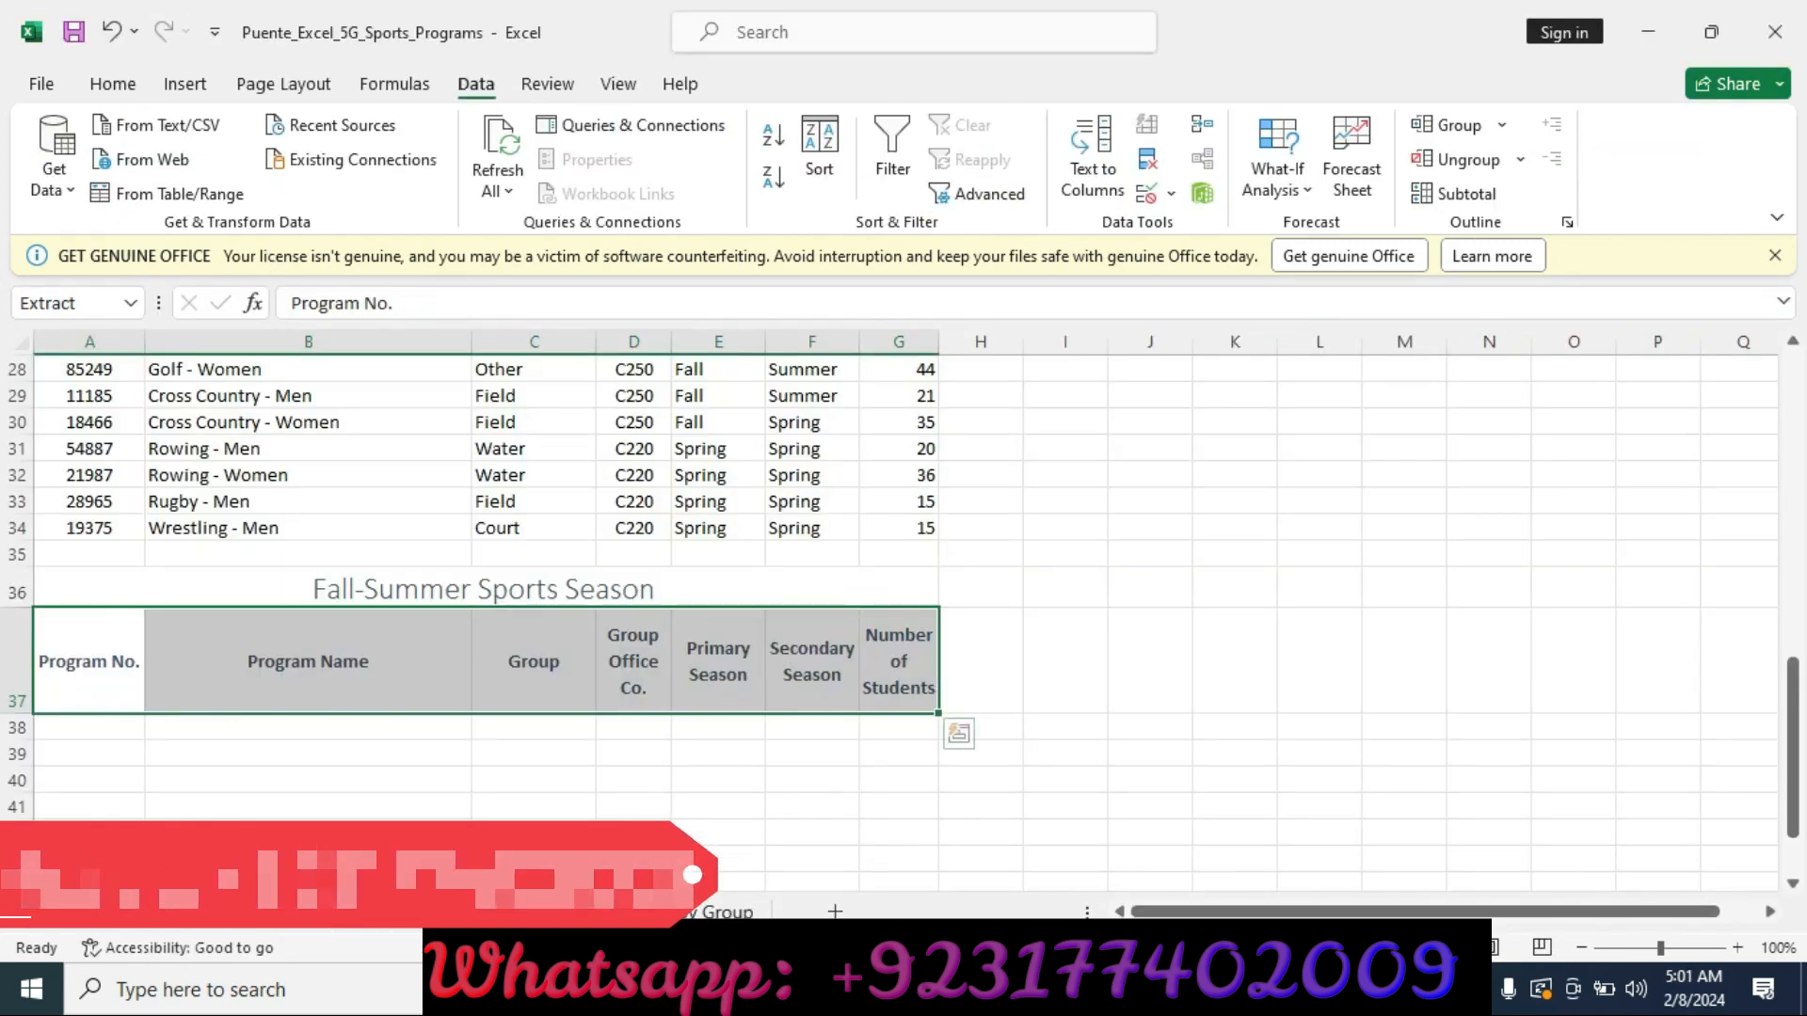
{"action": "key", "text": "alt+Tab"}
{"action": "key", "text": "alt+Tab"}
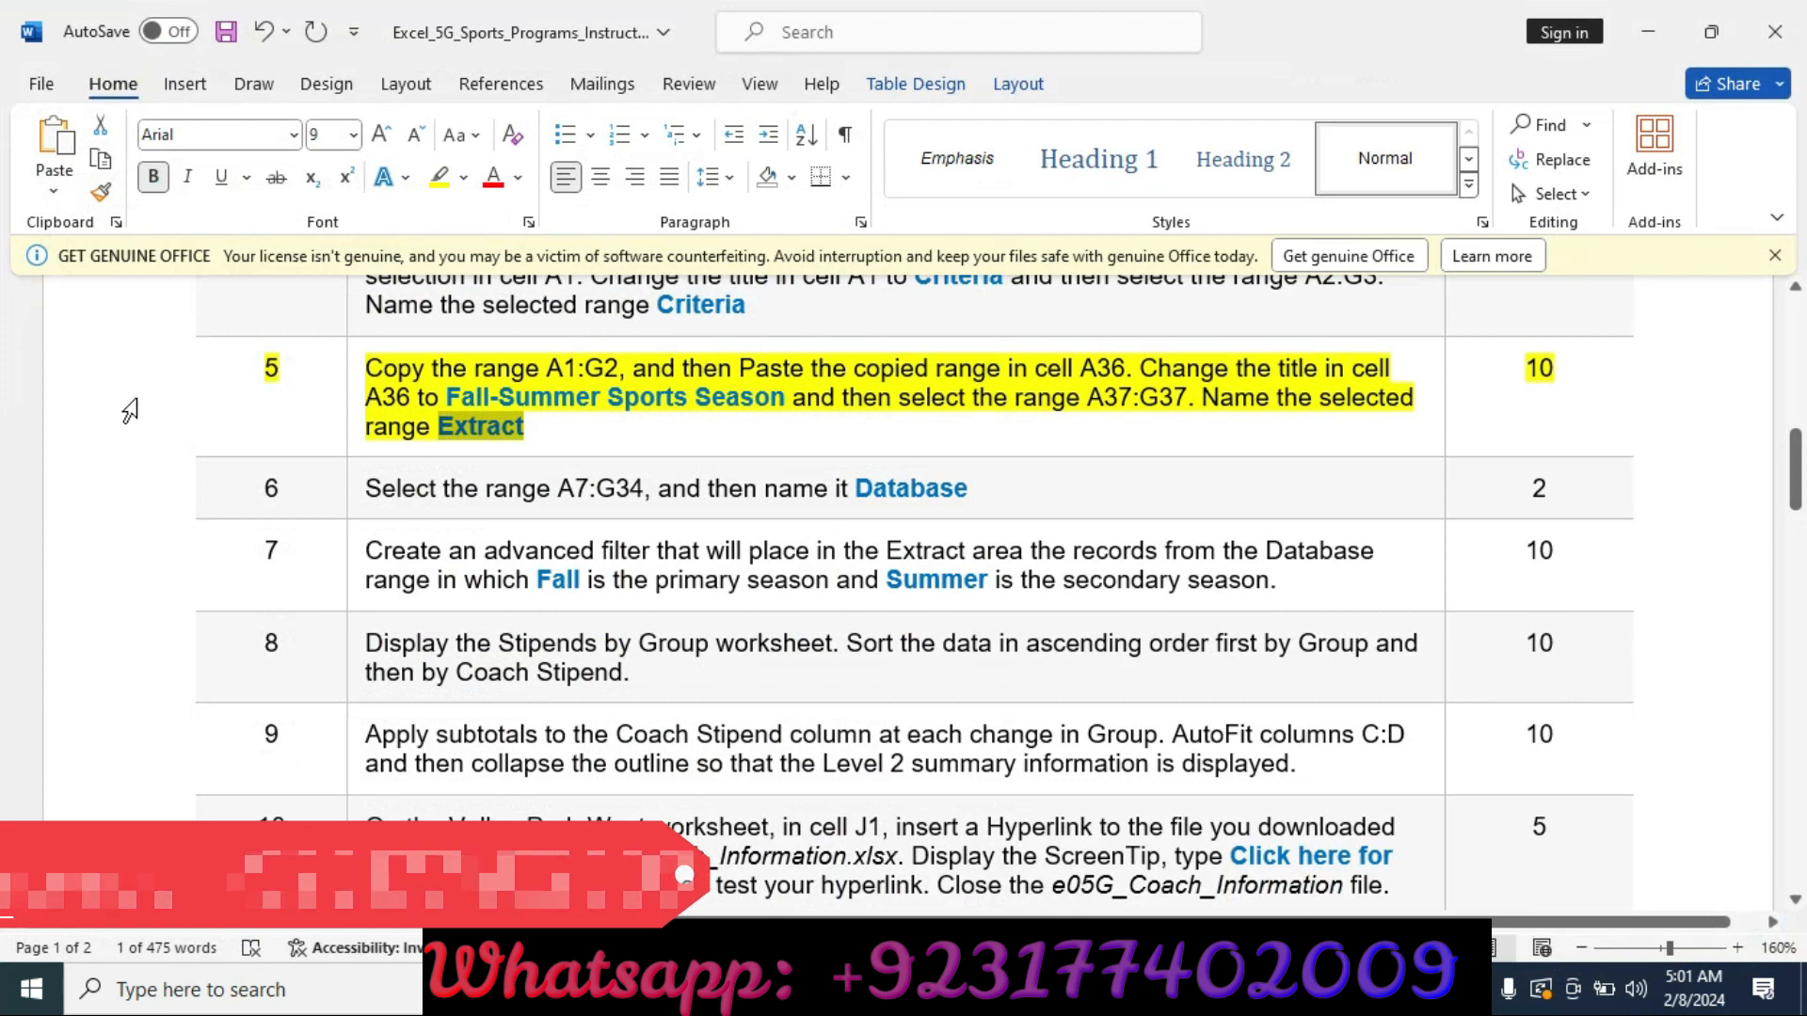
{"action": "left_click", "coordinate": [129, 411]}
{"action": "left_click", "coordinate": [311, 356]}
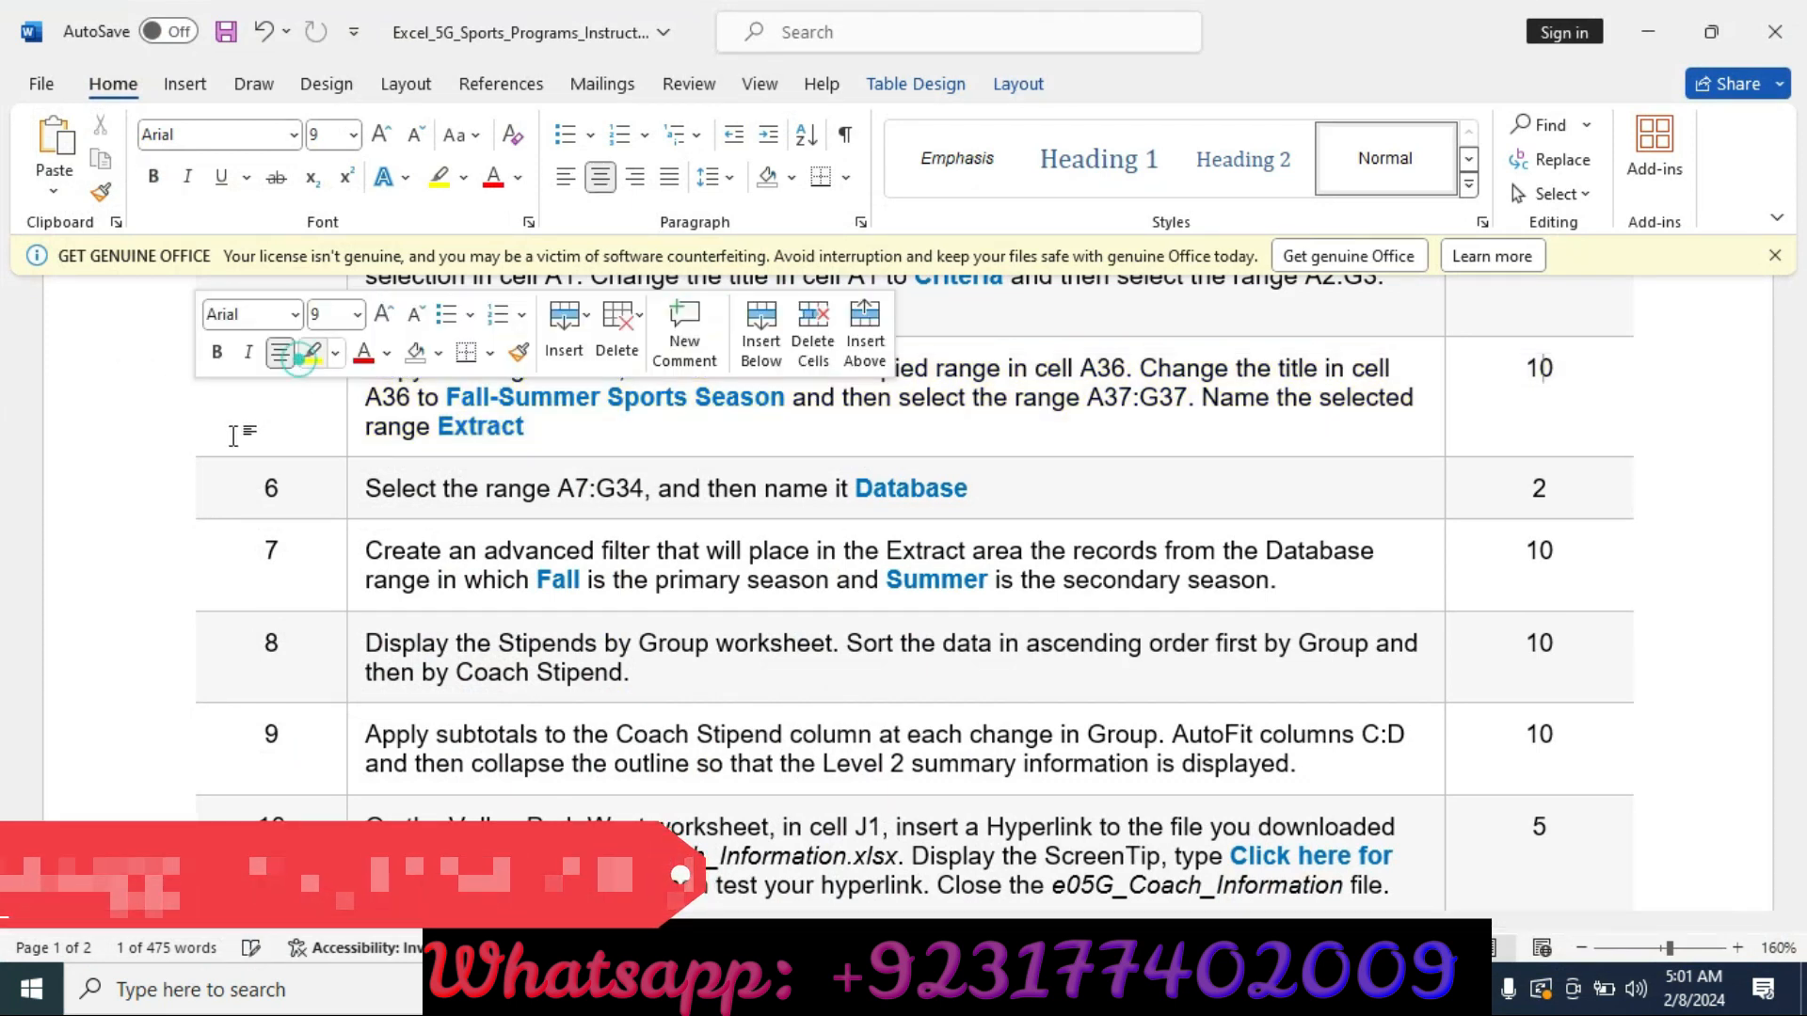
{"action": "left_click", "coordinate": [115, 511]}
{"action": "left_click", "coordinate": [311, 444]}
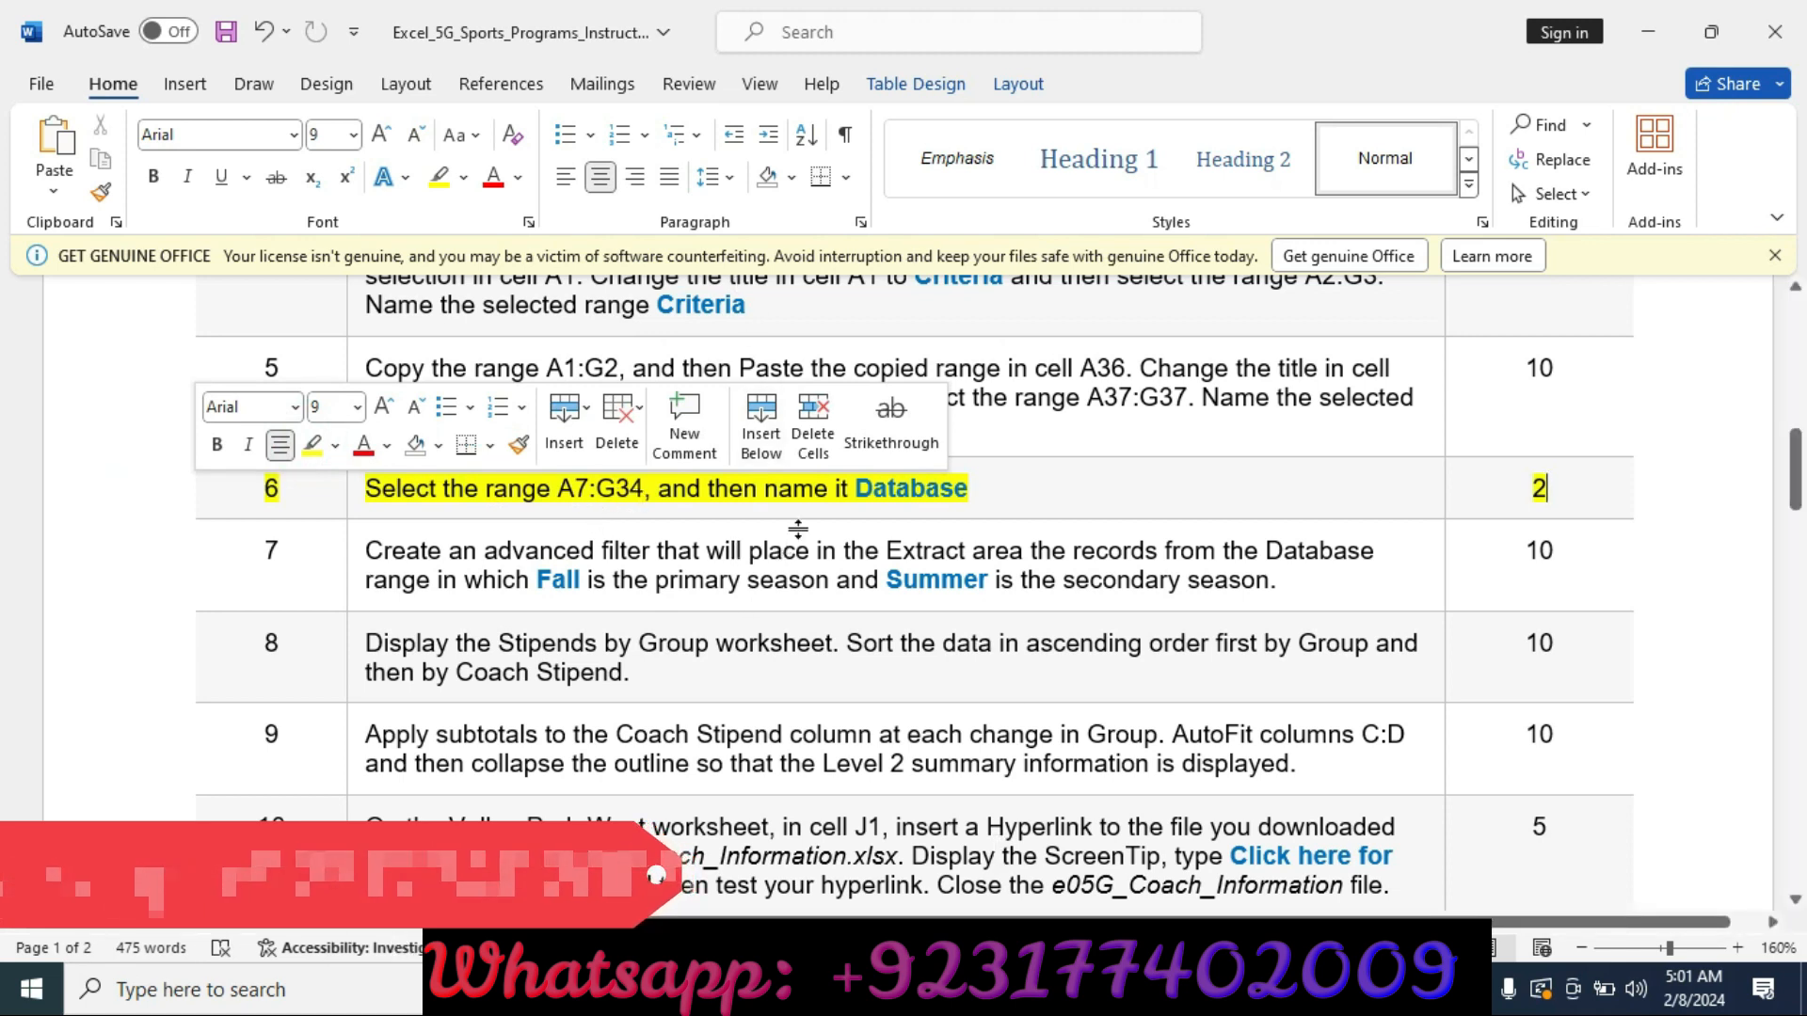
Select the range A7:G34 and name it Database.
{"action": "left_click_drag", "start_coordinate": [855, 487], "coordinate": [968, 489]}
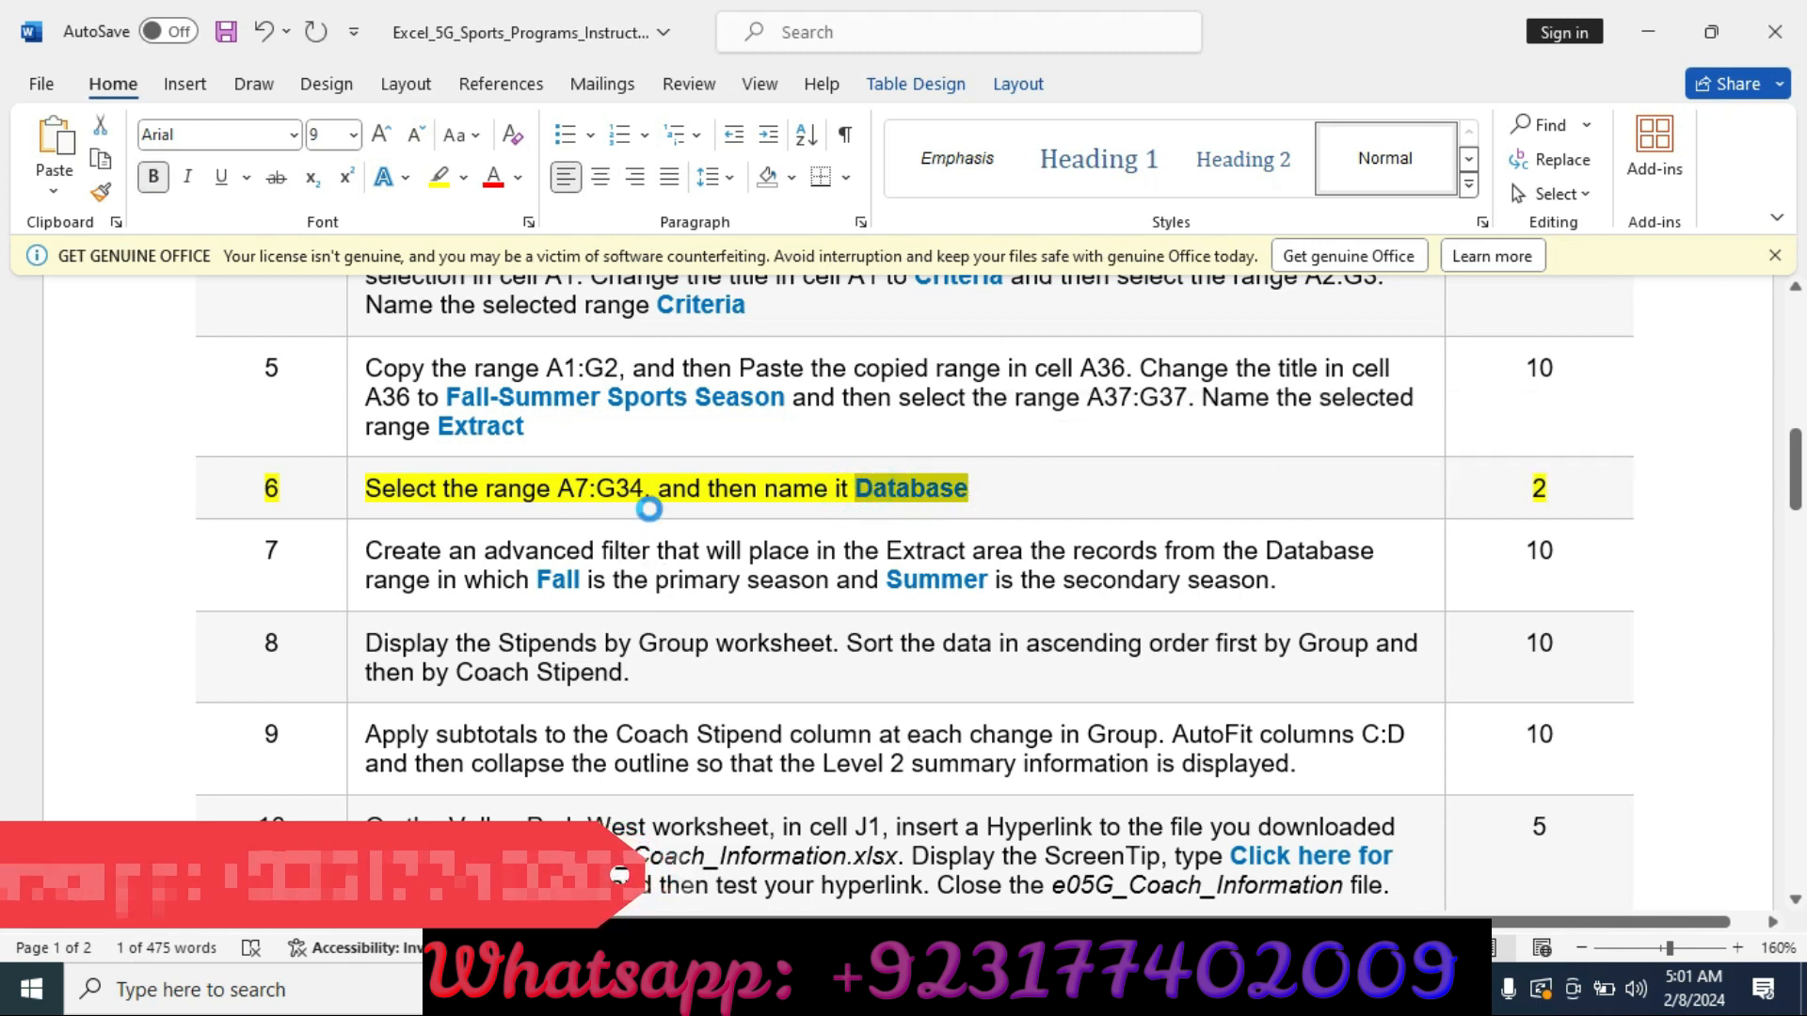
{"action": "key", "text": "alt+Tab"}
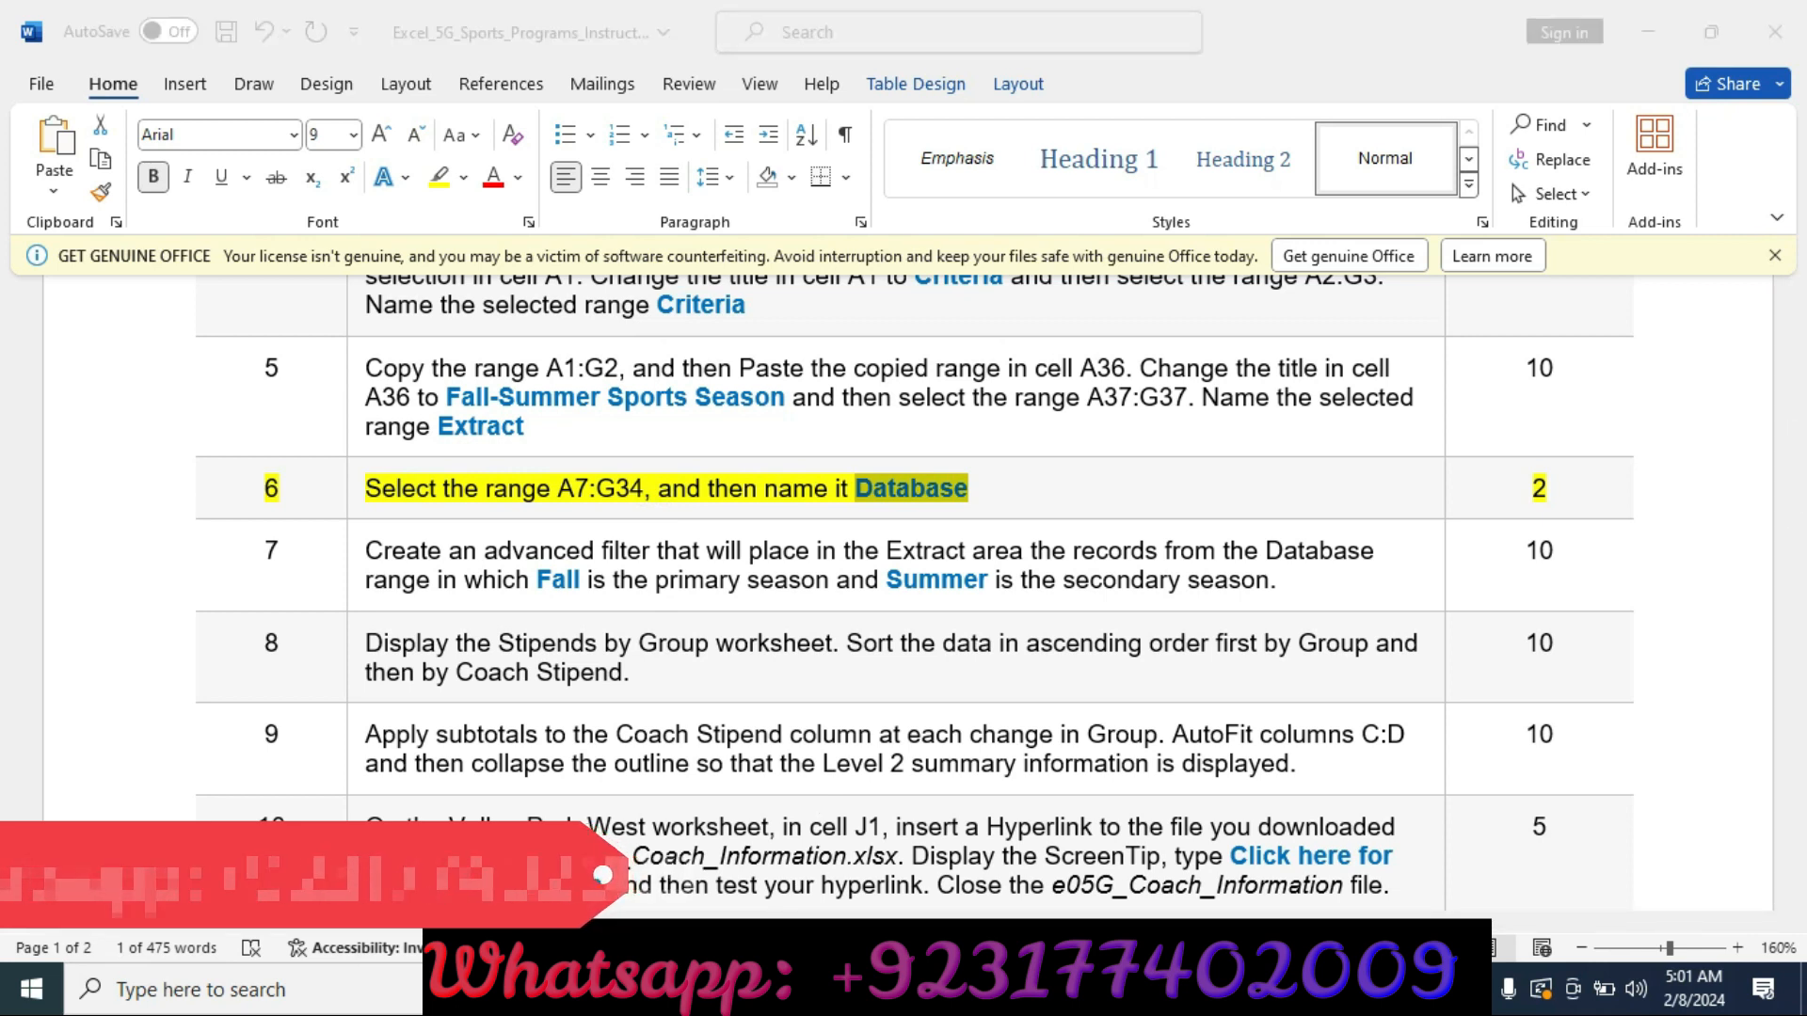
{"action": "scroll", "coordinate": [395, 465], "scroll_direction": "up", "scroll_amount": 9}
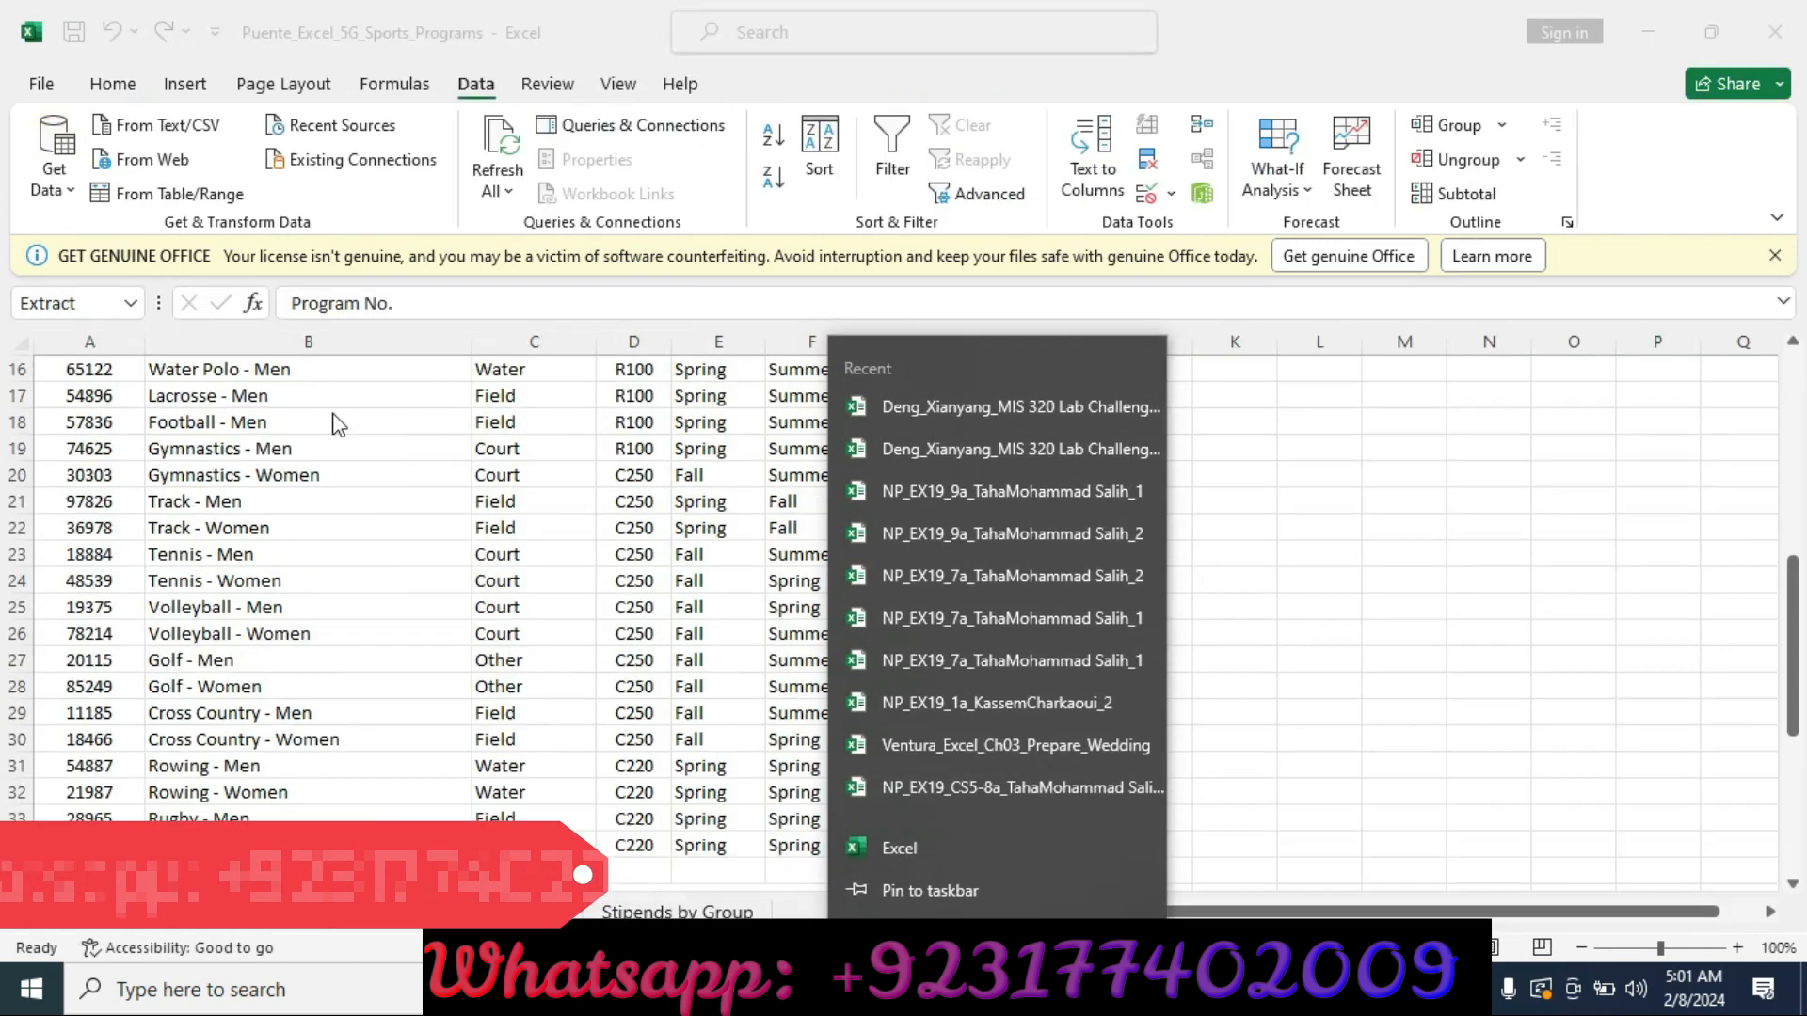
{"action": "left_click", "coordinate": [74, 697]}
{"action": "left_click_drag", "start_coordinate": [77, 677], "coordinate": [908, 847]}
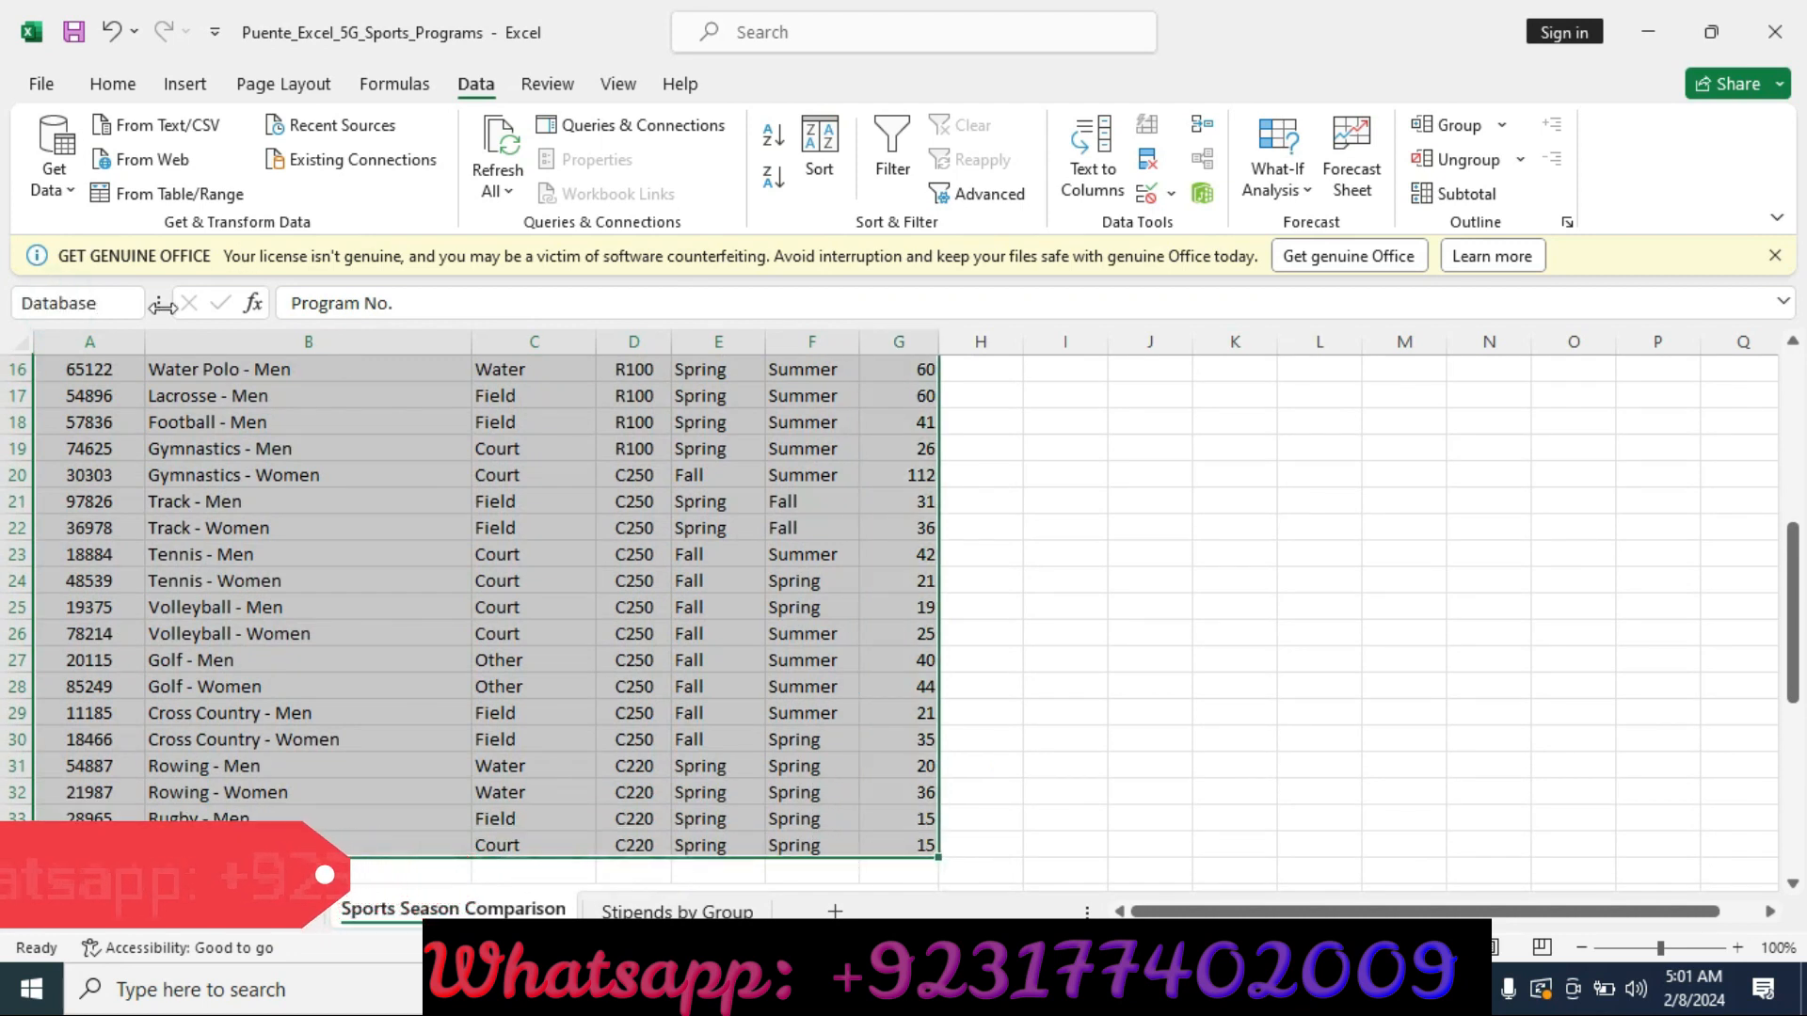
{"action": "scroll", "coordinate": [775, 708], "scroll_direction": "up", "scroll_amount": 5}
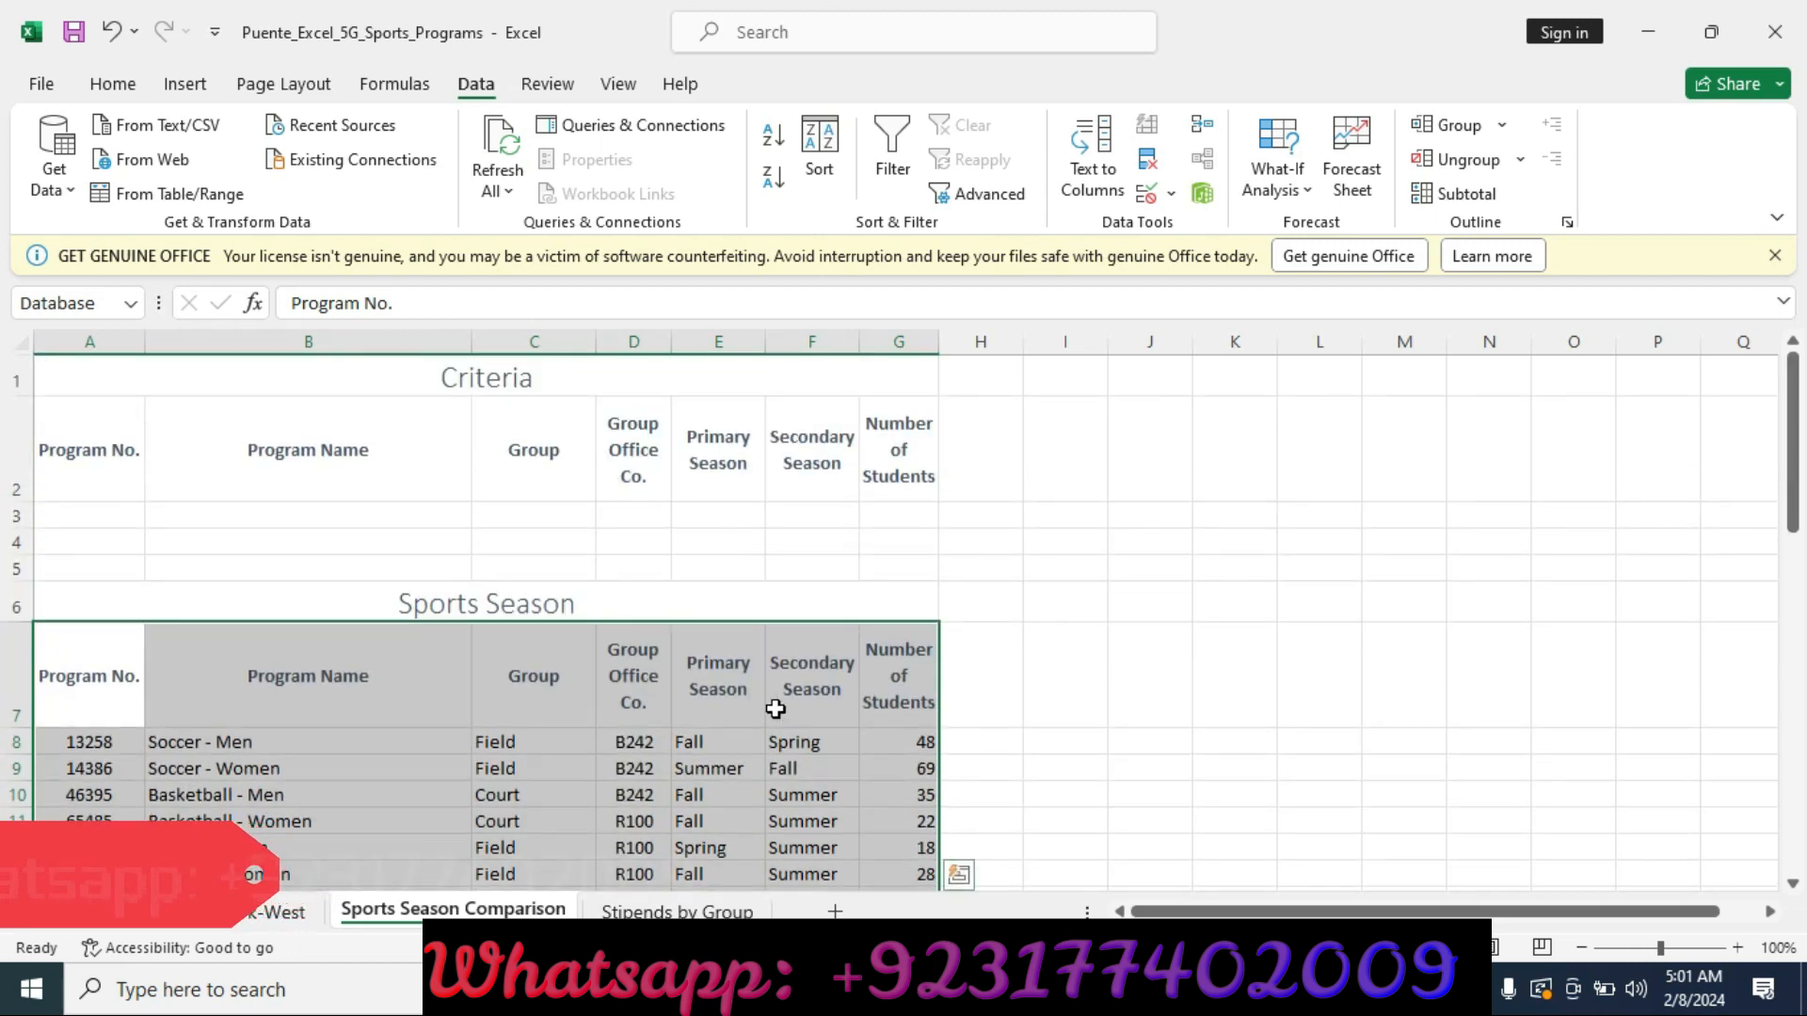
Review the instructions document back from its beginning.
{"action": "key", "text": "alt+Tab"}
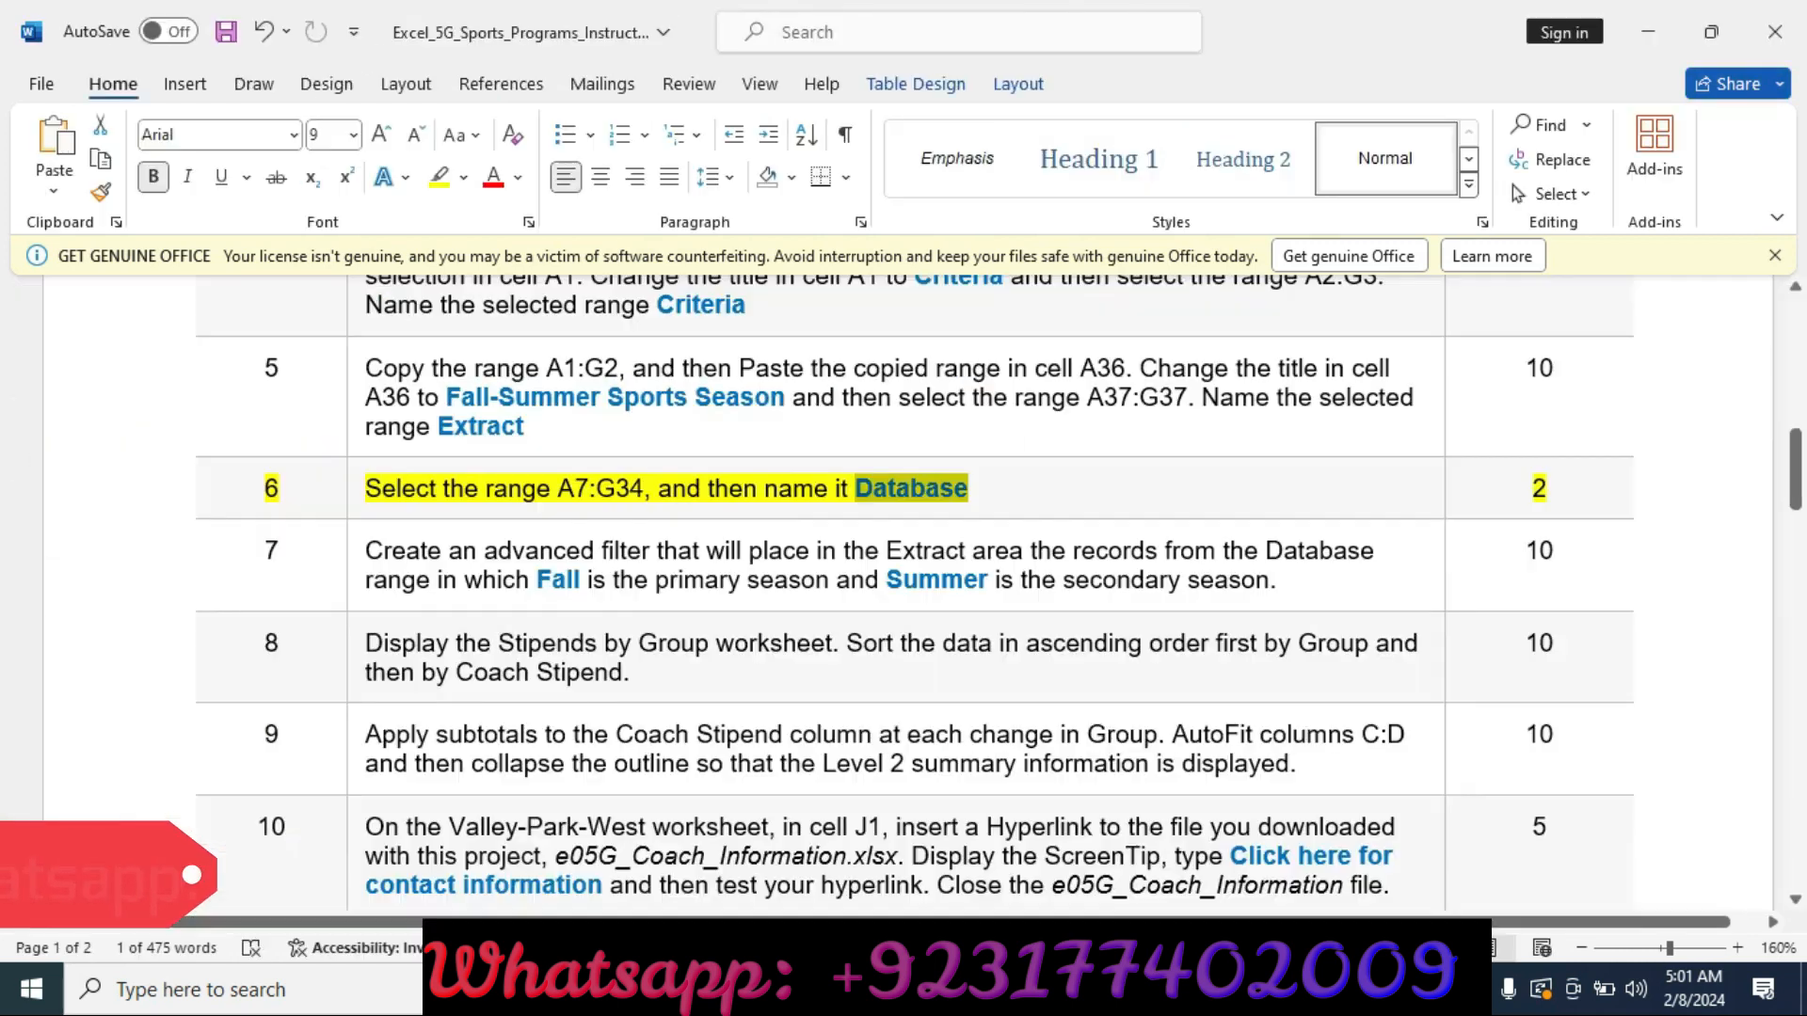
{"action": "left_click", "coordinate": [89, 504]}
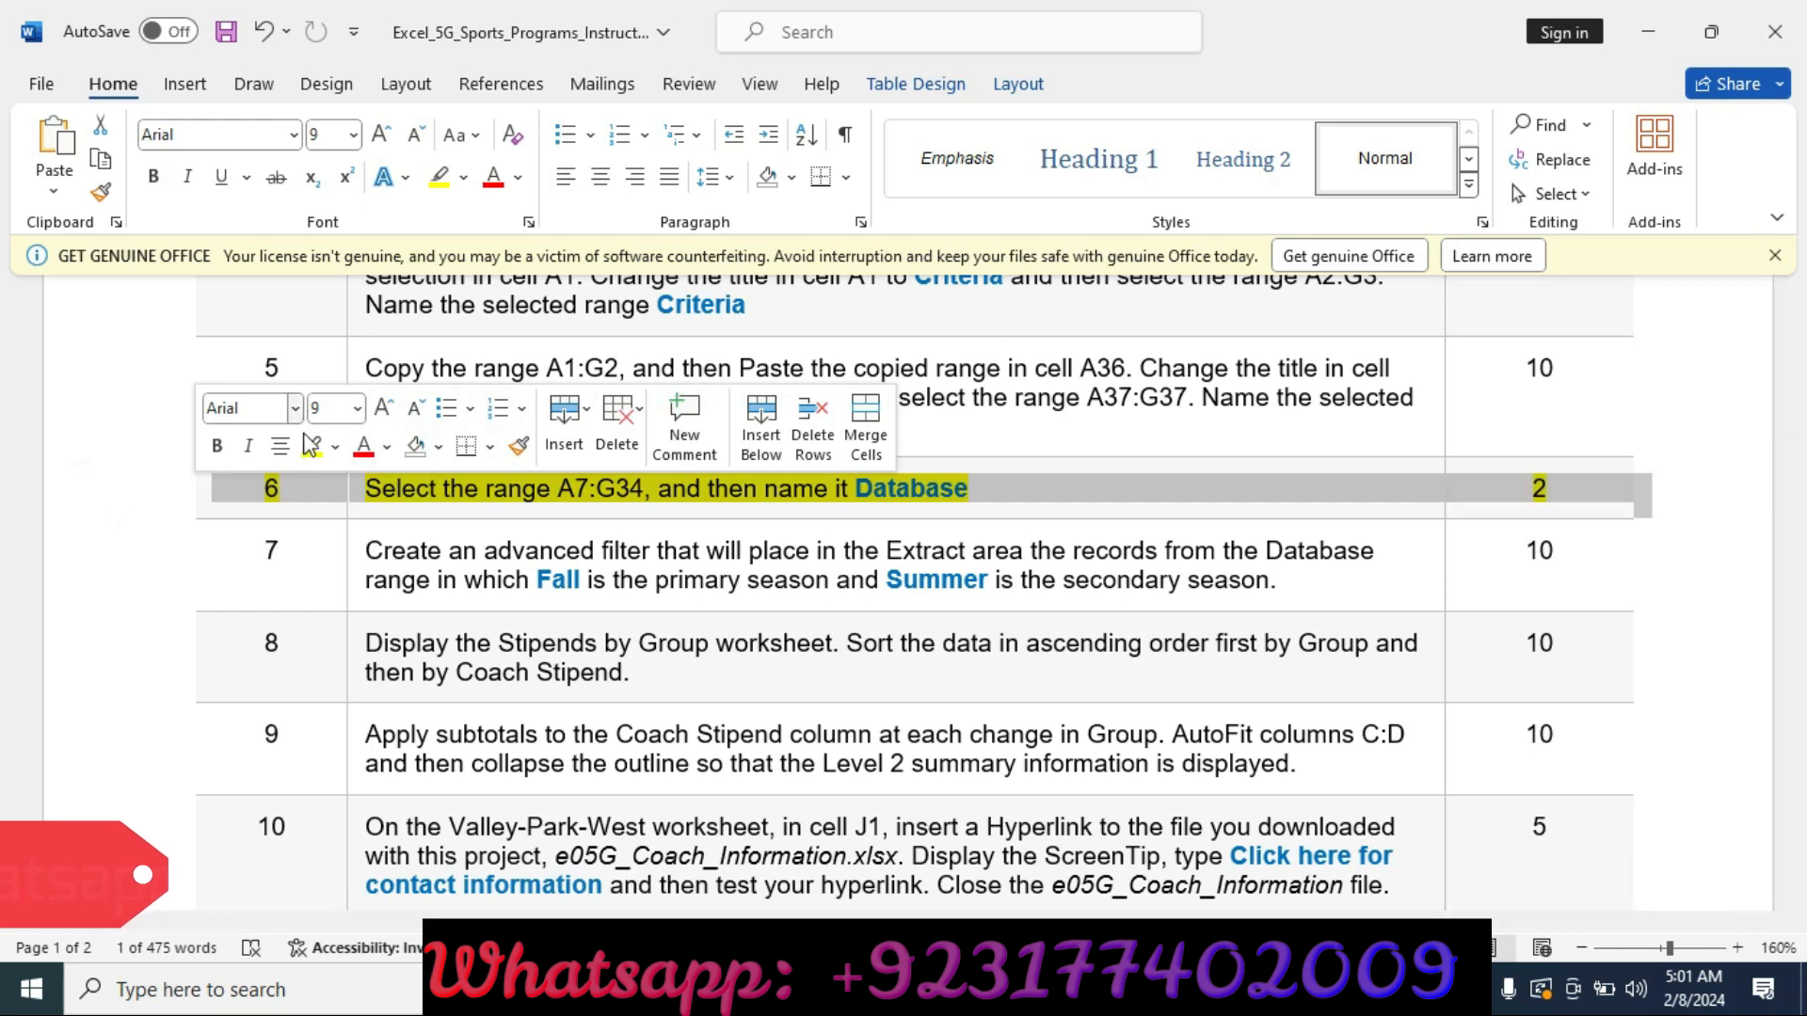
{"action": "scroll", "coordinate": [162, 489], "scroll_direction": "down", "scroll_amount": 5}
{"action": "scroll", "coordinate": [155, 488], "scroll_direction": "down", "scroll_amount": 10}
{"action": "scroll", "coordinate": [129, 471], "scroll_direction": "up", "scroll_amount": 5}
{"action": "scroll", "coordinate": [131, 452], "scroll_direction": "up", "scroll_amount": 15}
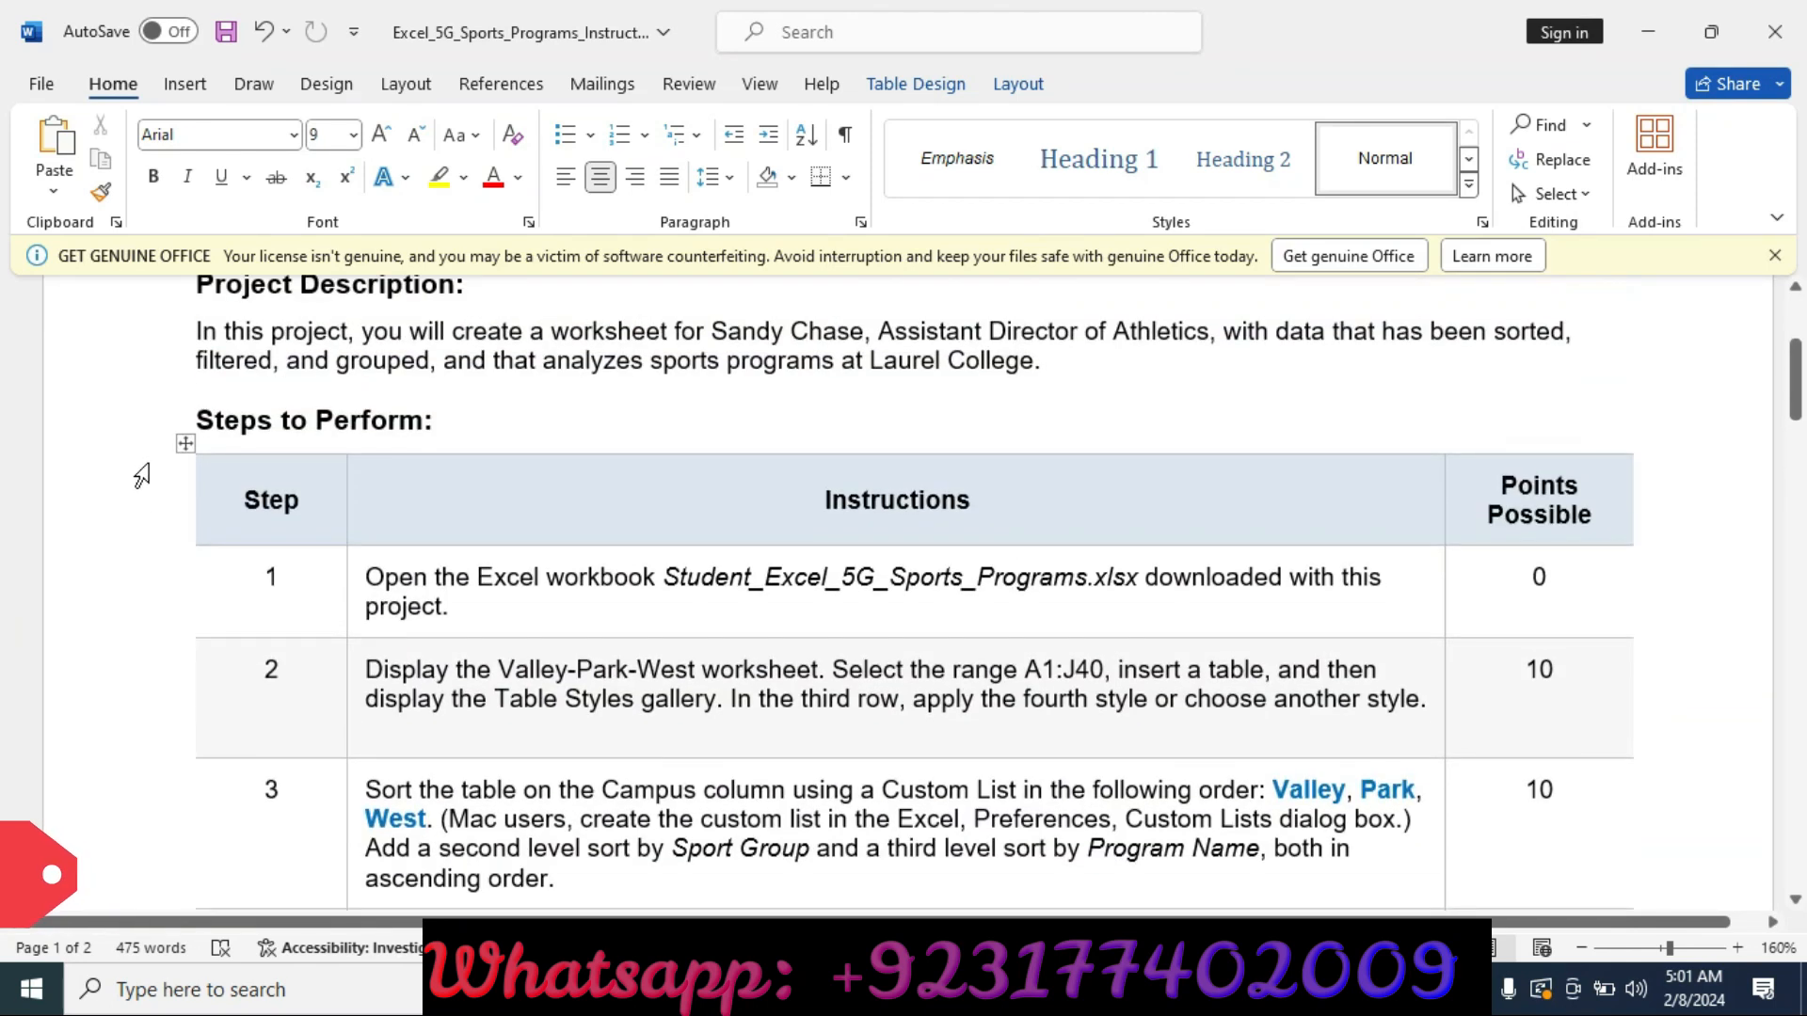
{"action": "scroll", "coordinate": [148, 469], "scroll_direction": "up", "scroll_amount": 3}
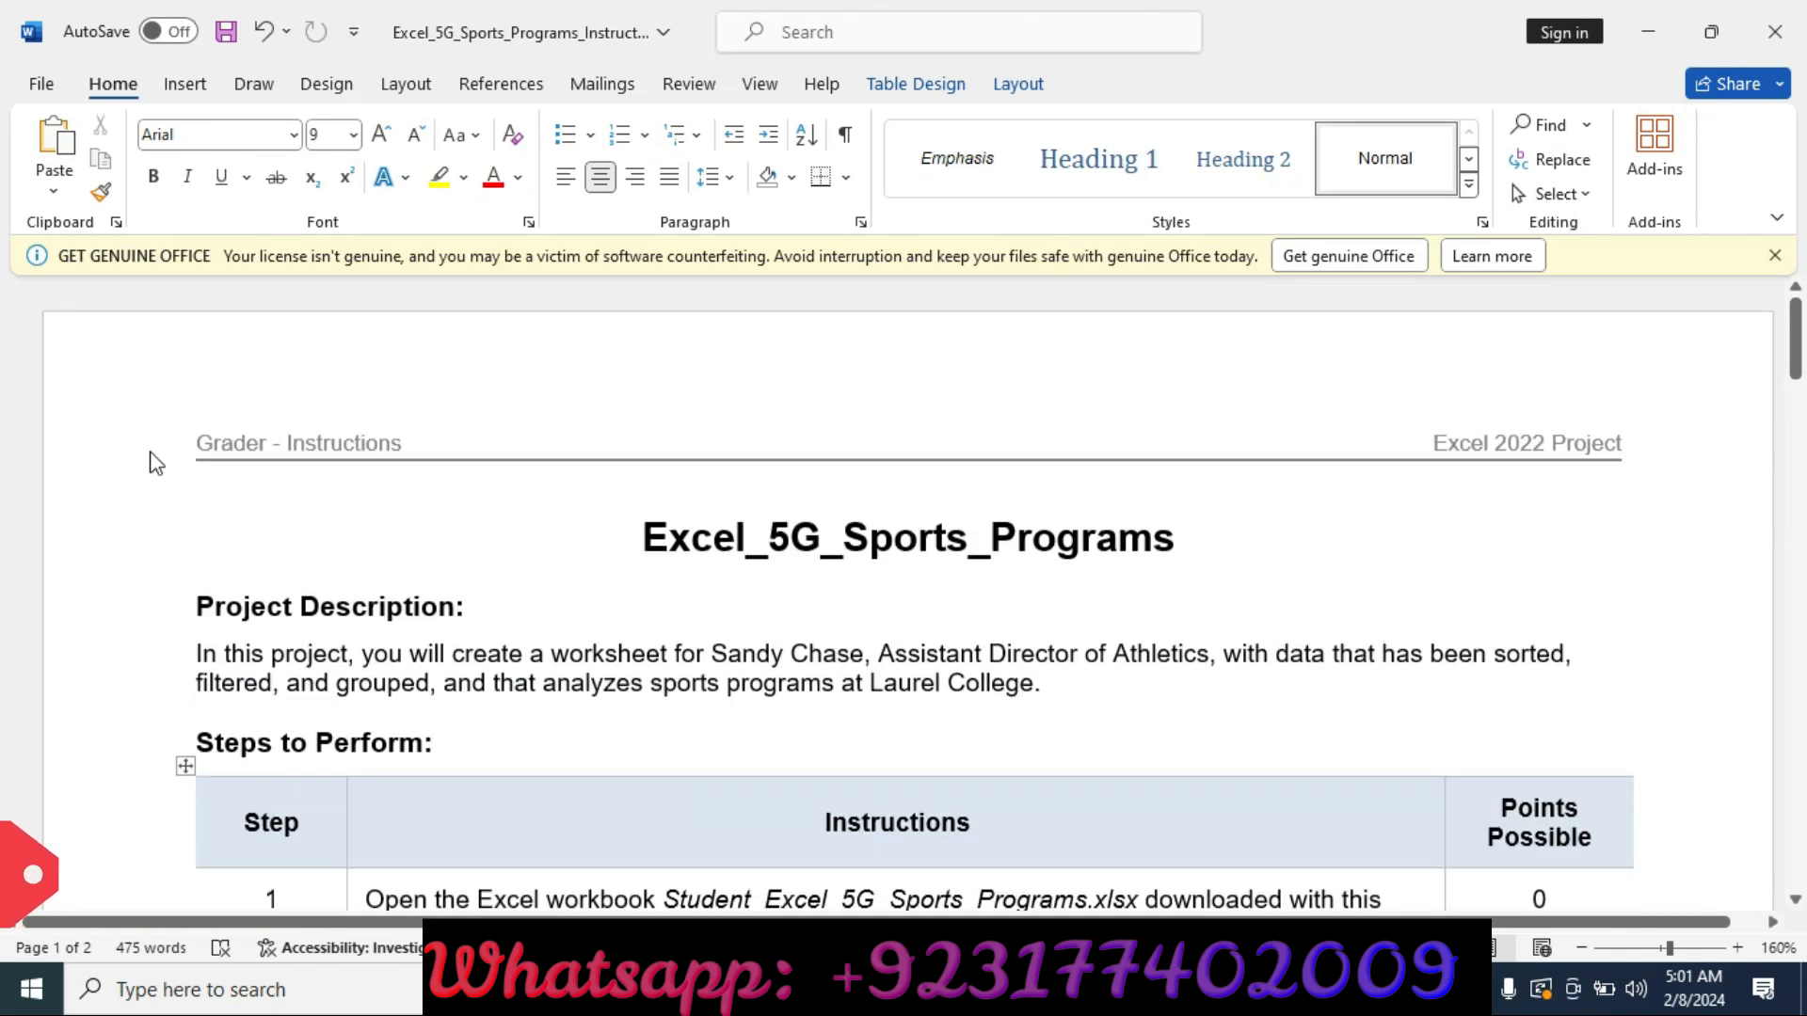